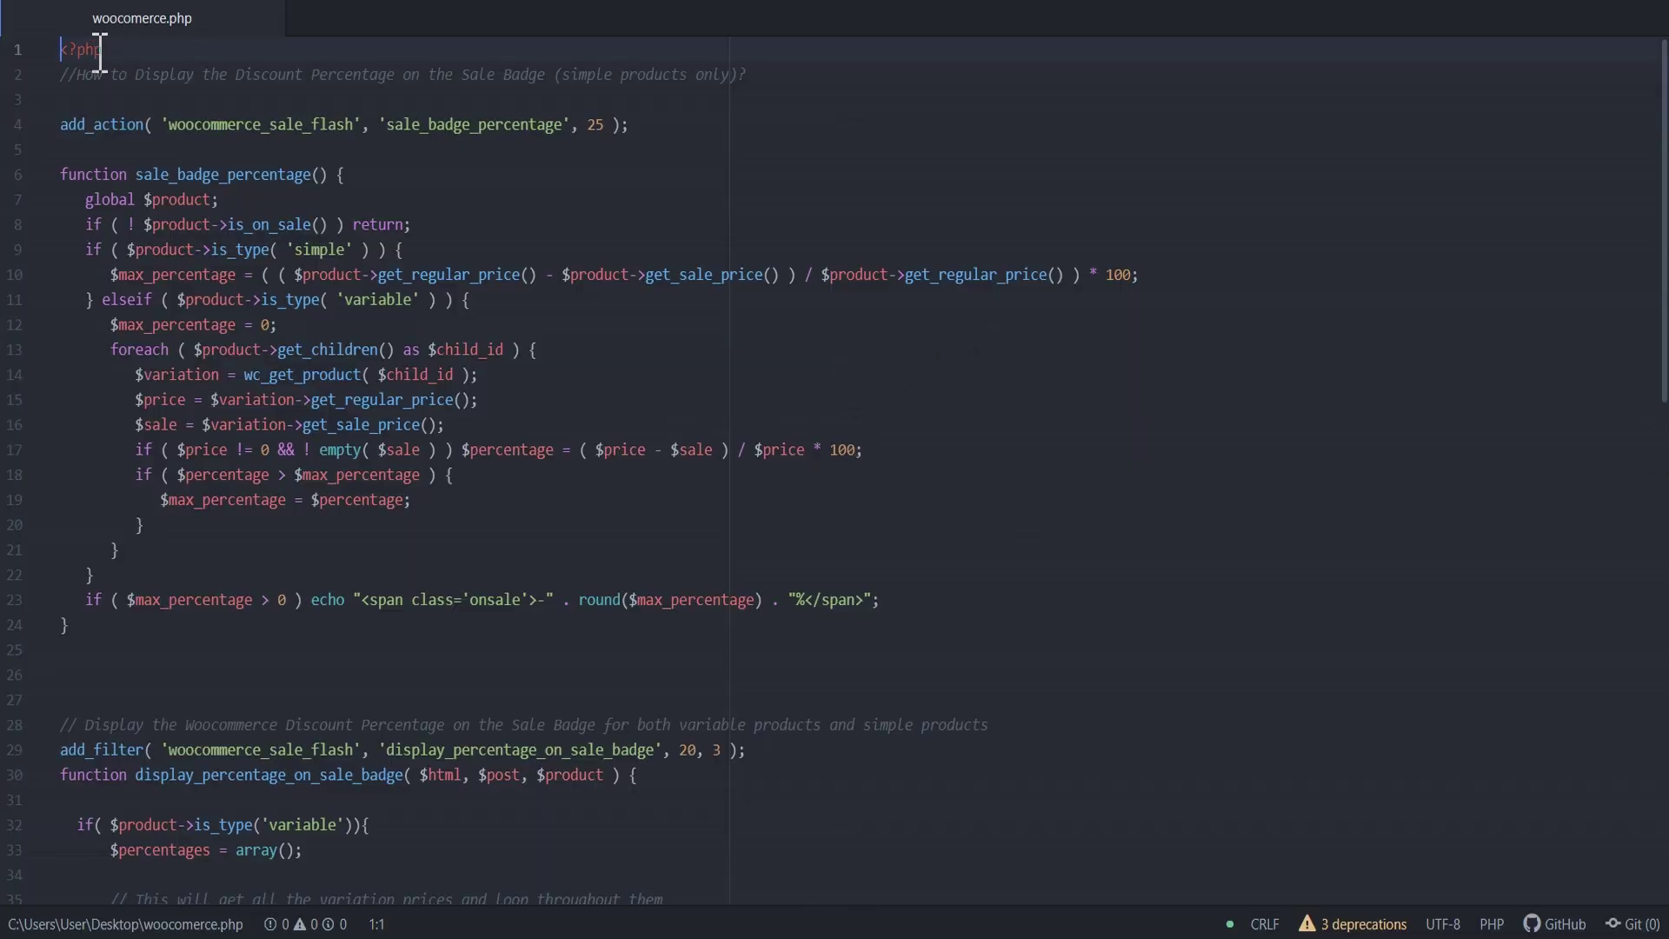
Step: Examine the two sale badge code blocks in woocomerce.php, for simple products and for both variable and simple products
drag(59, 50, 80, 643)
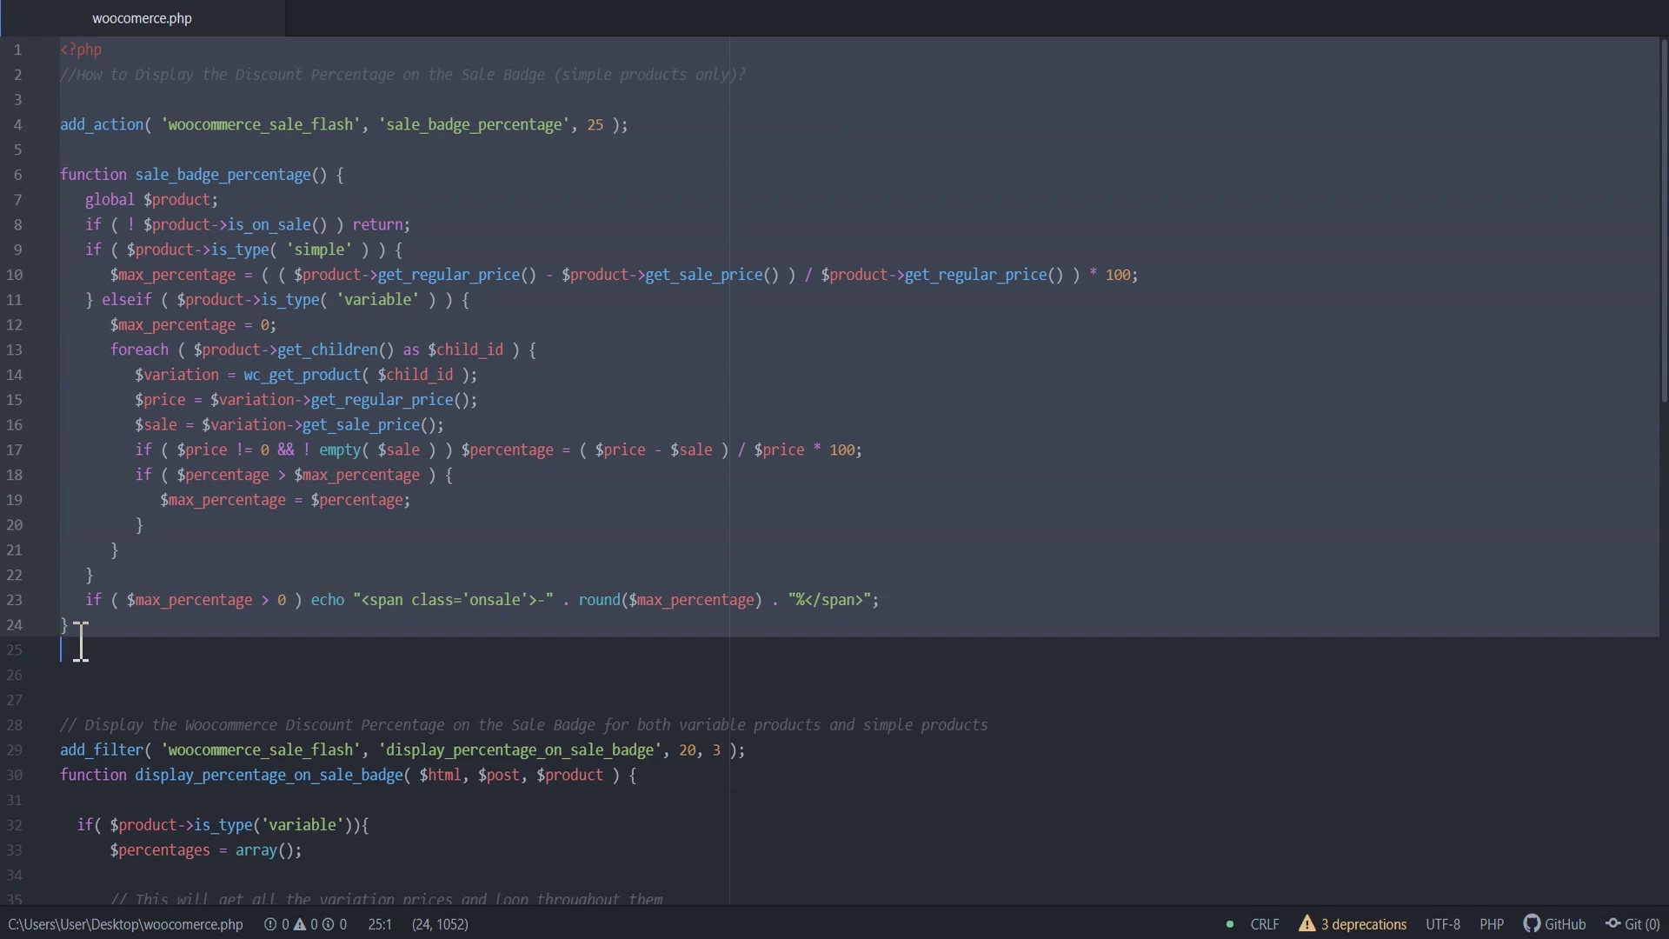
scroll(1657, 384, down, 8)
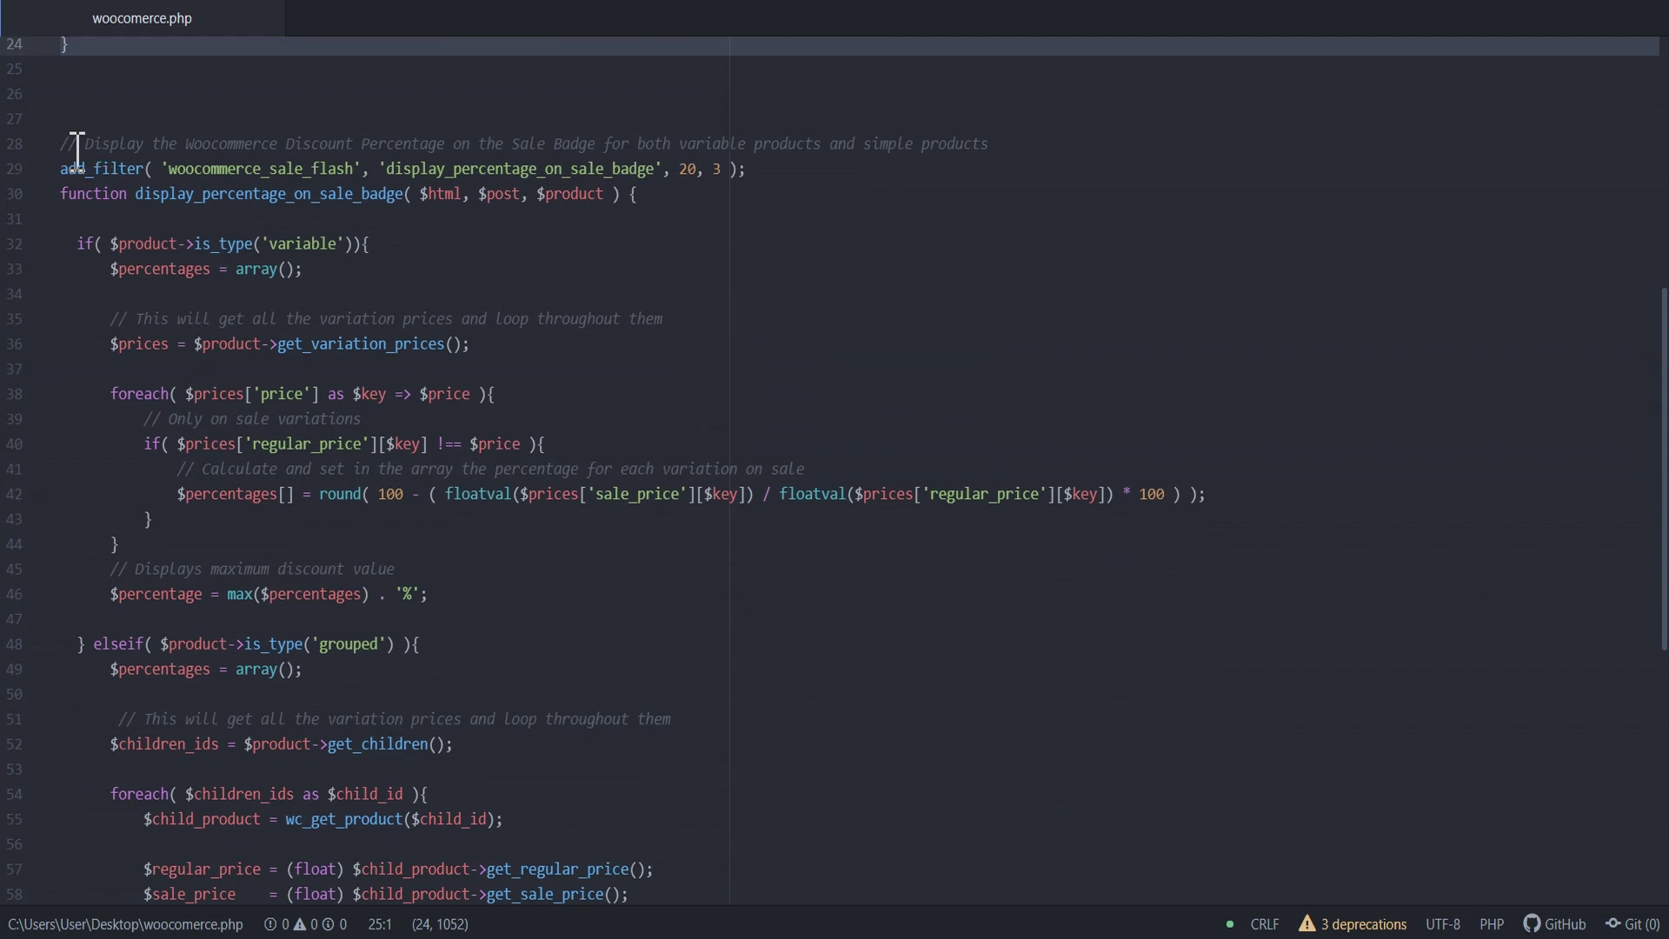
drag(60, 169, 935, 863)
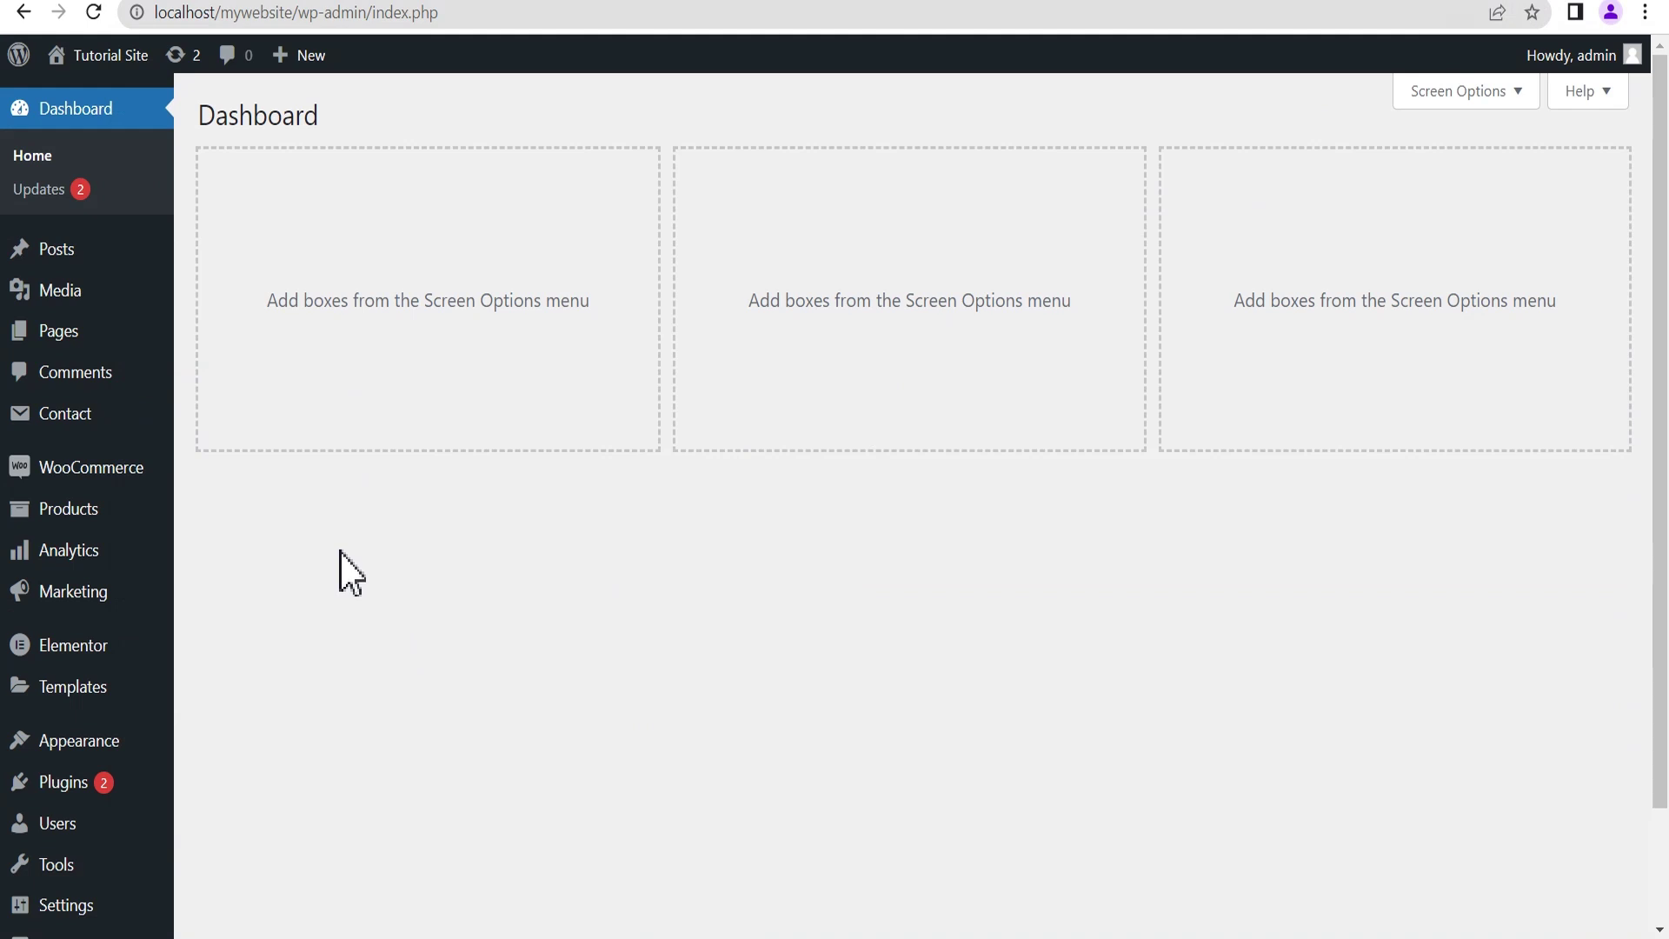
Step: Open the Hello Elementor theme's functions.php in the WordPress Theme File Editor
mouse_move(87, 750)
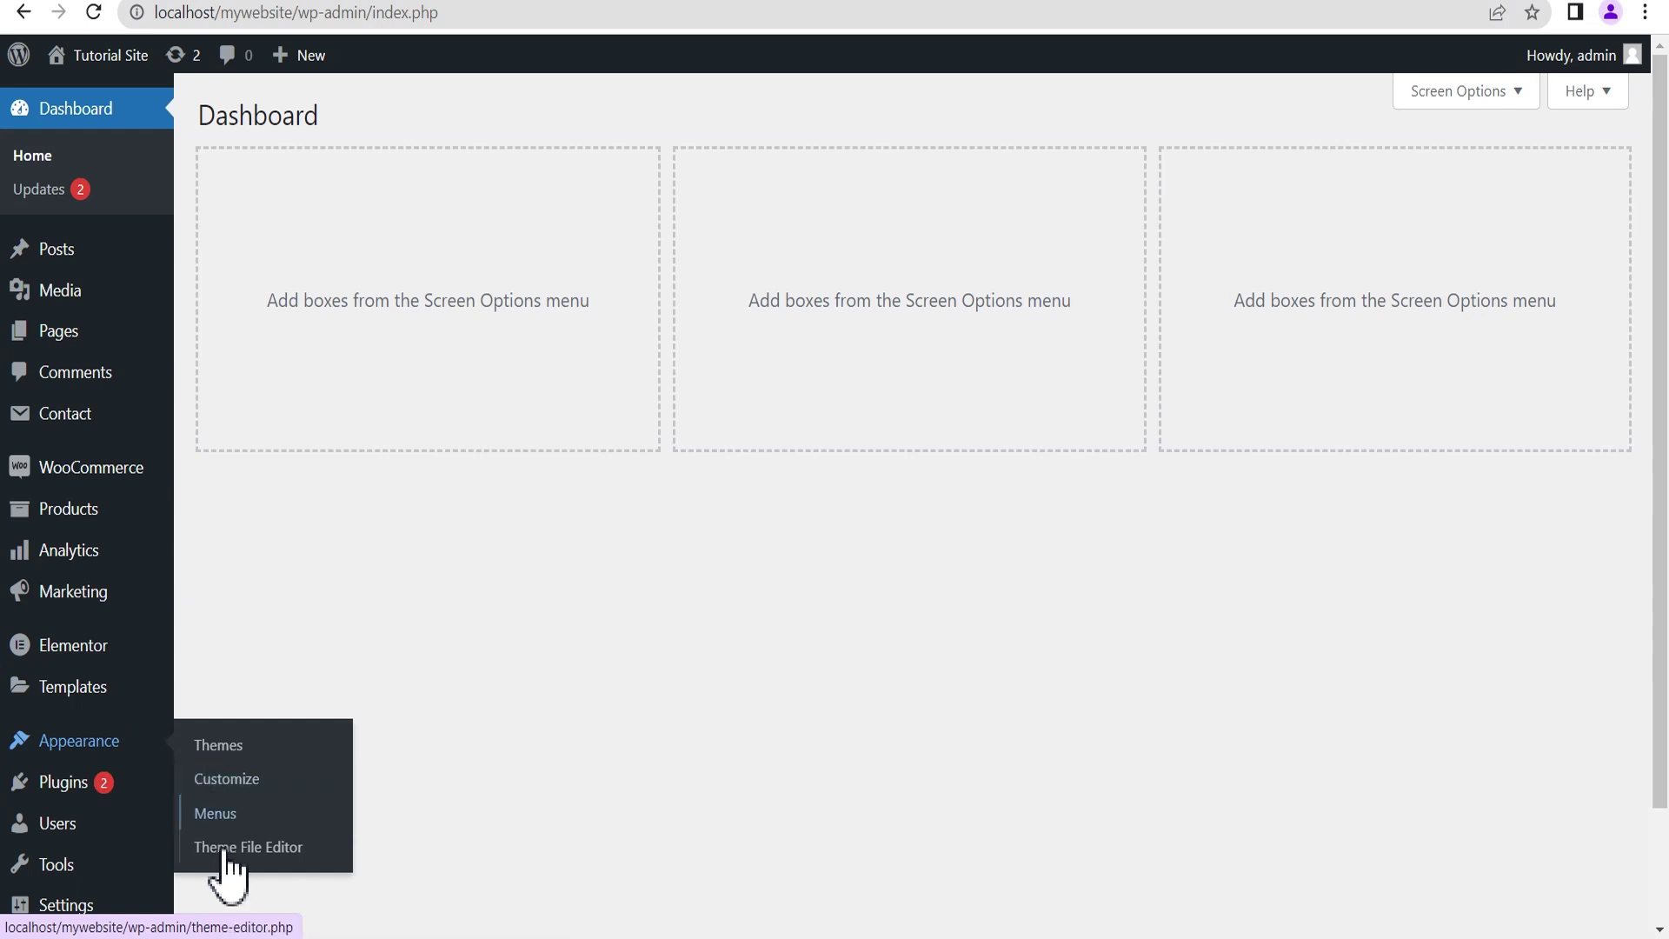
click(261, 848)
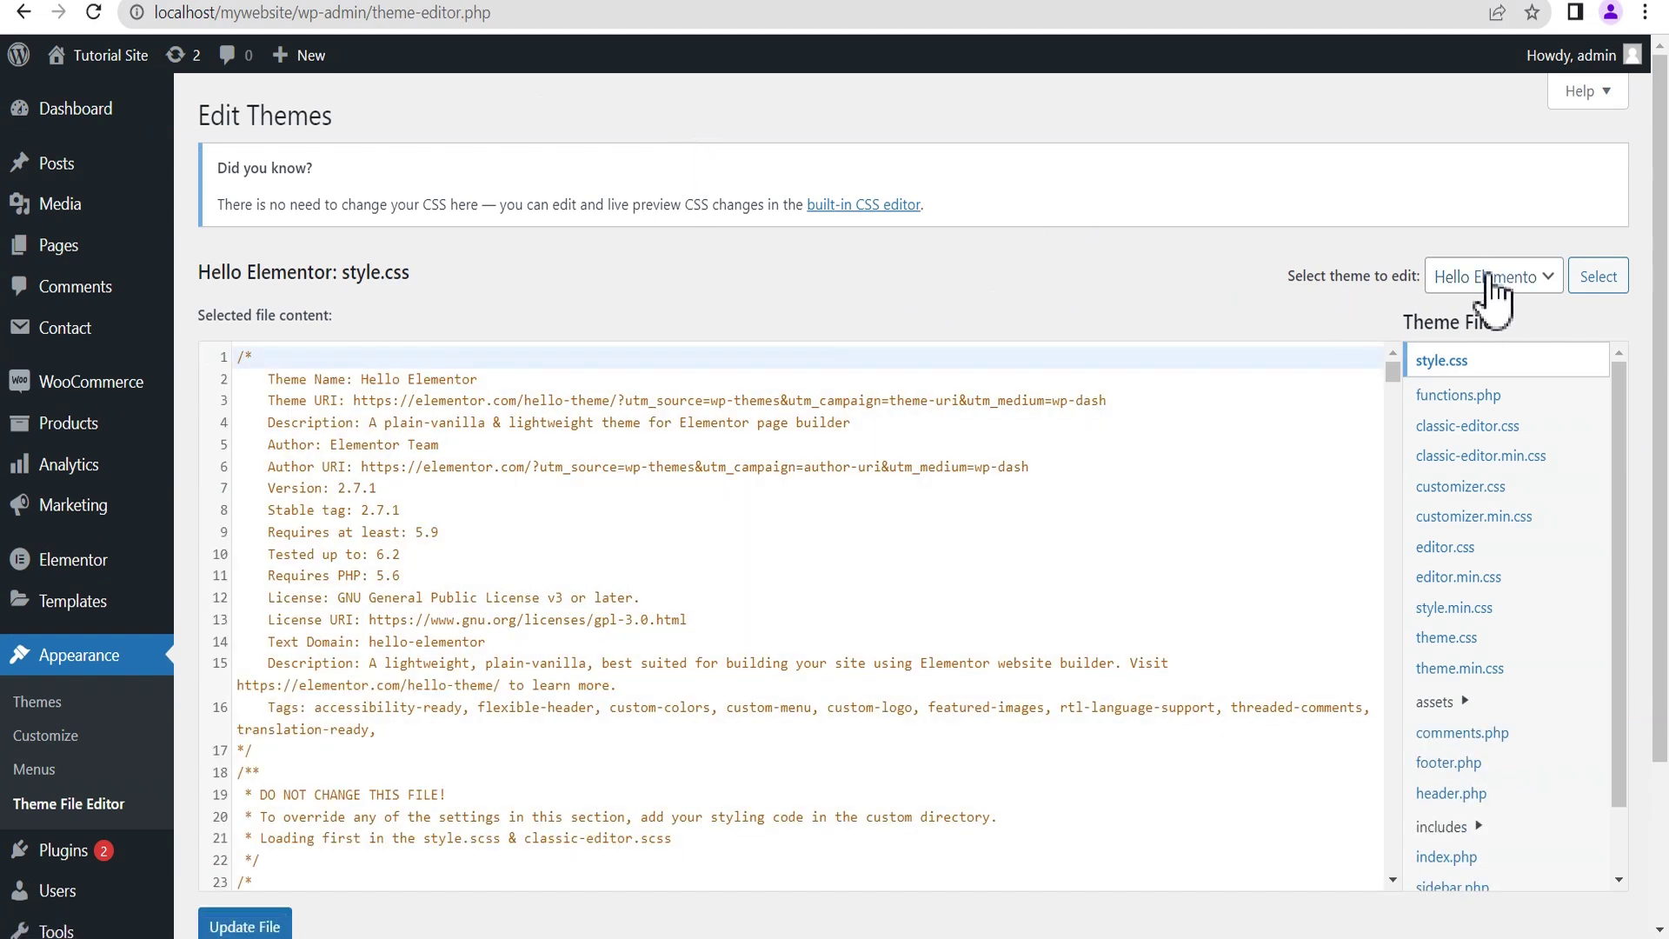
click(1467, 406)
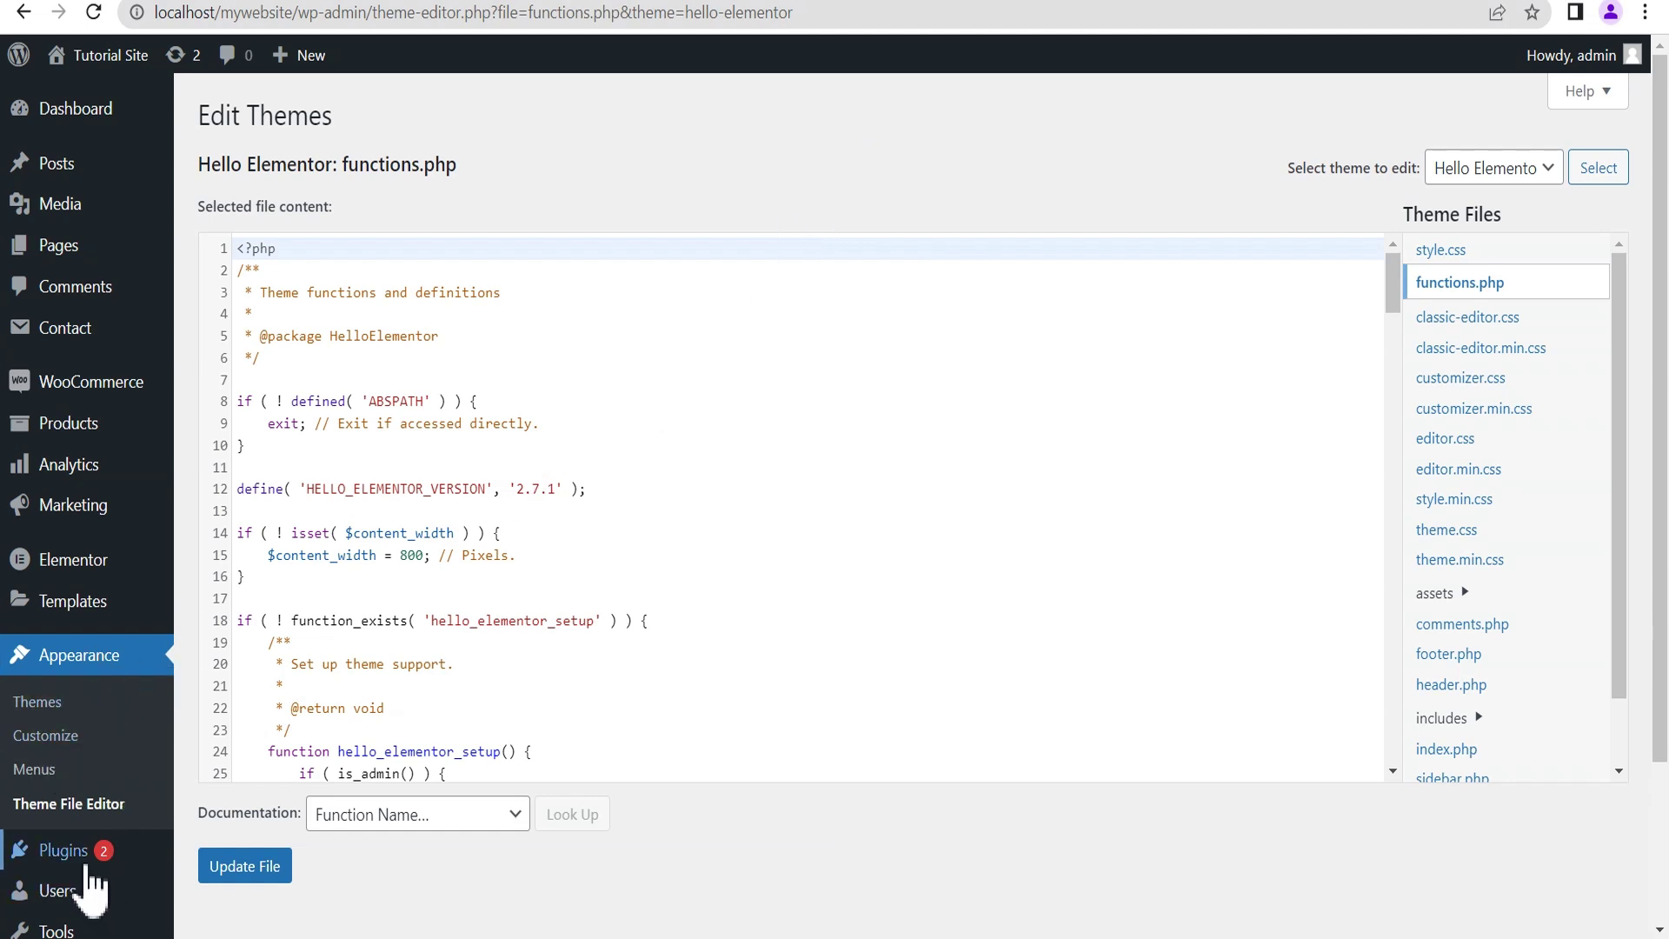
Step: Search the plugins available to add for "wpcode"
mouse_move(112, 851)
click(224, 839)
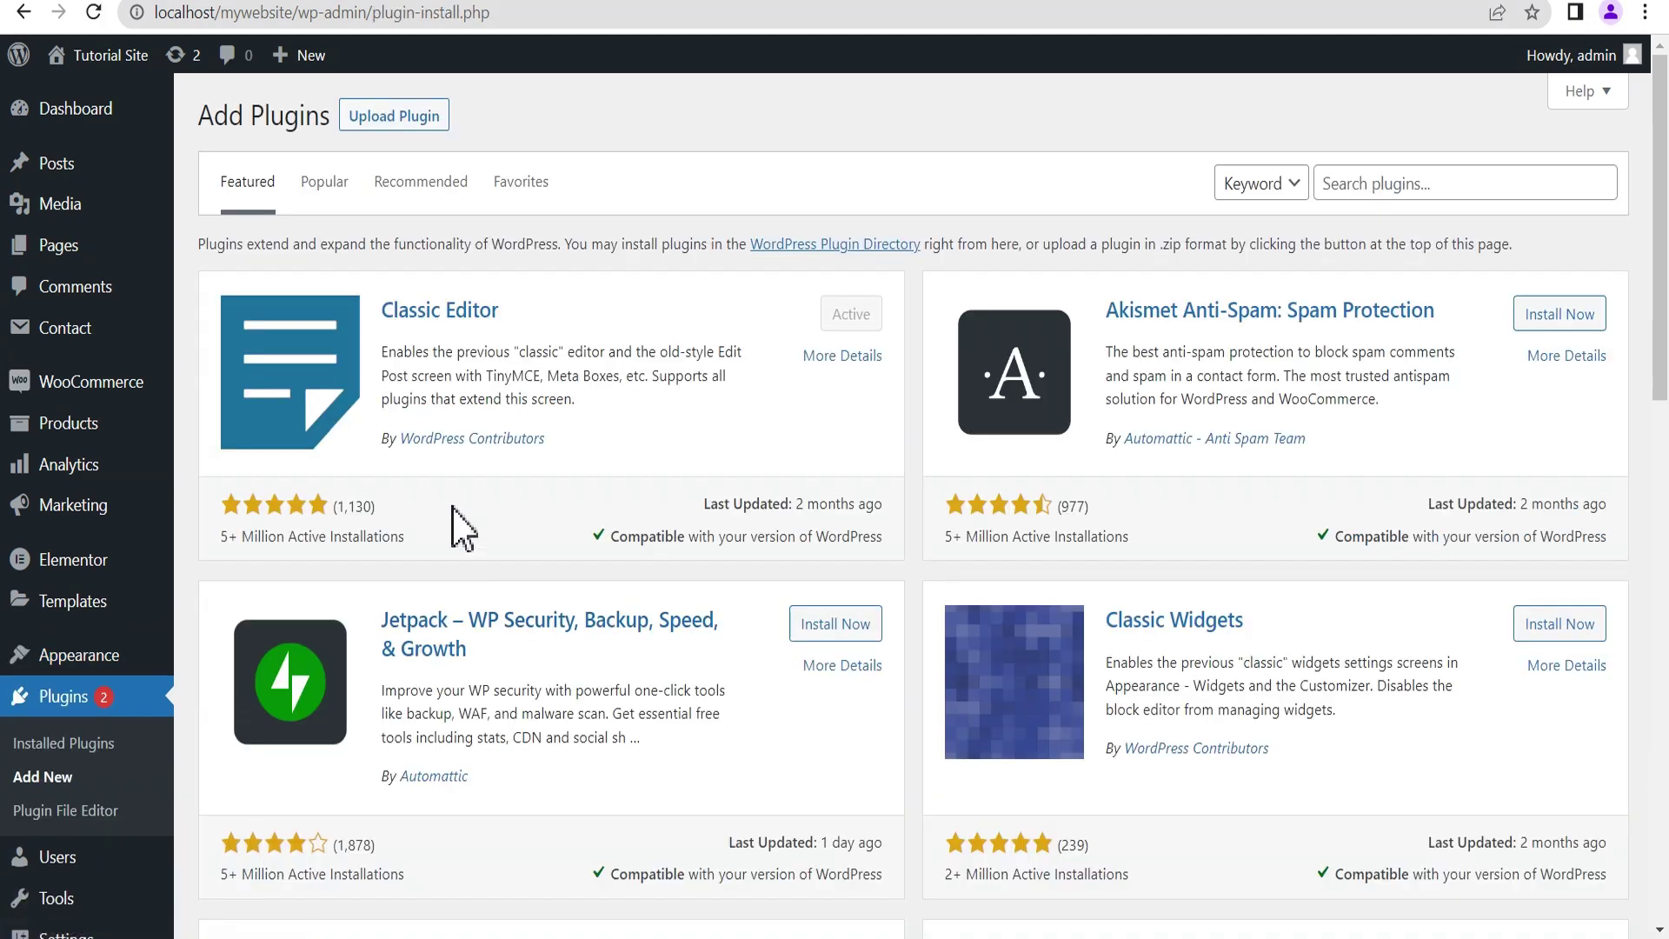
click(1351, 184)
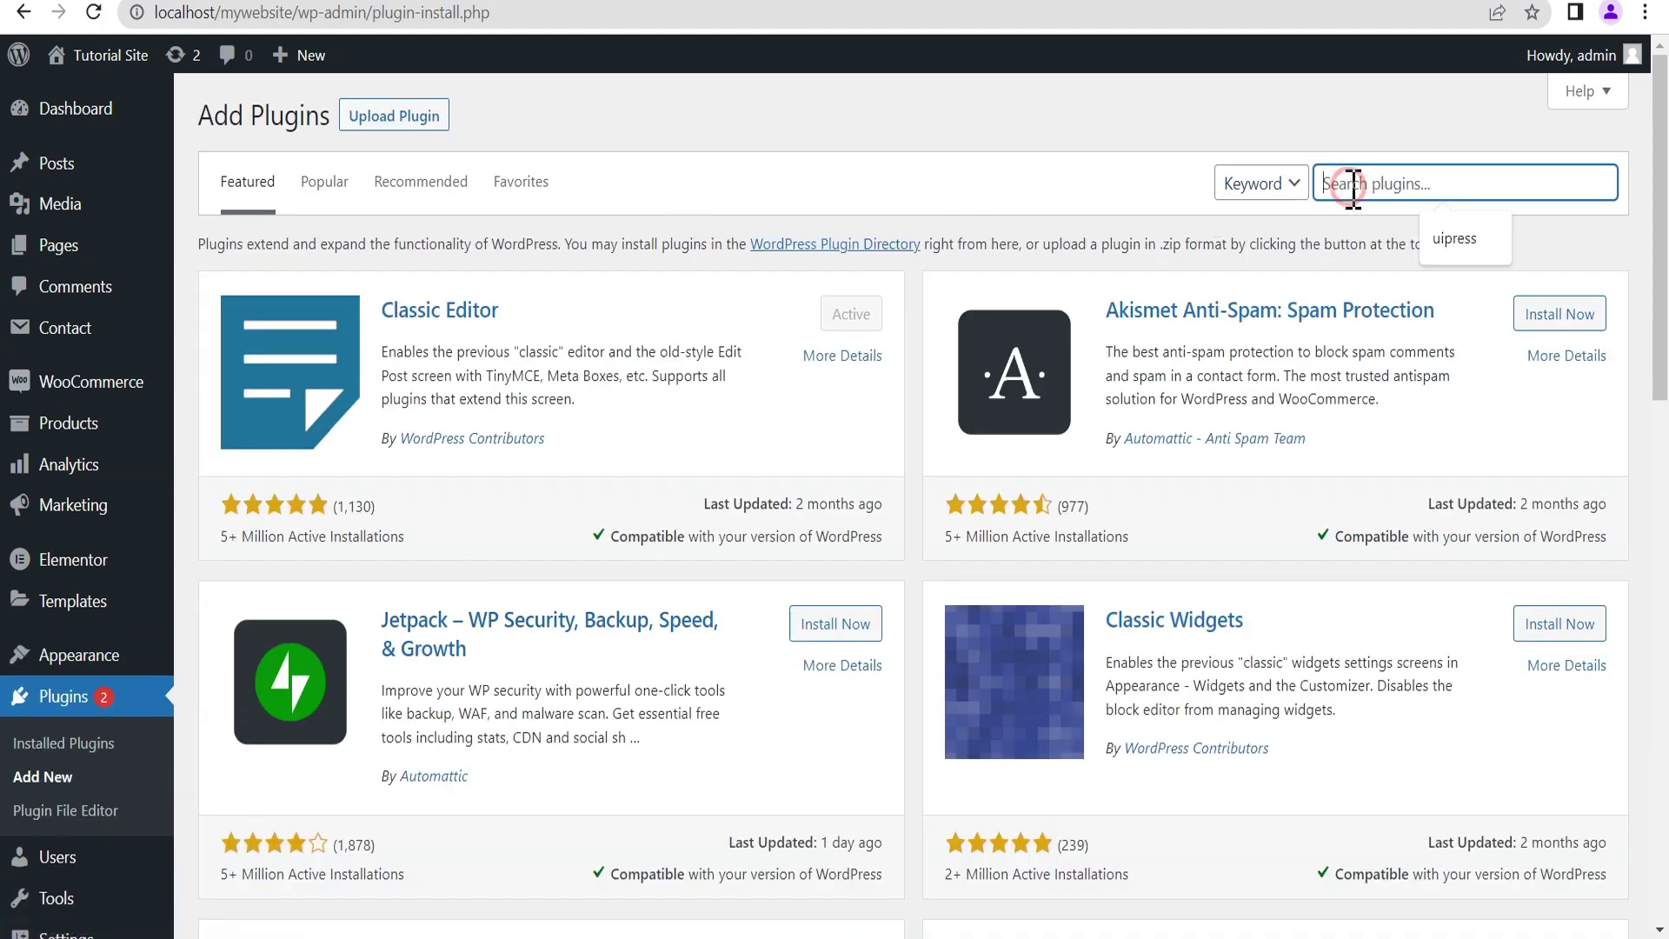
text(wpcode)
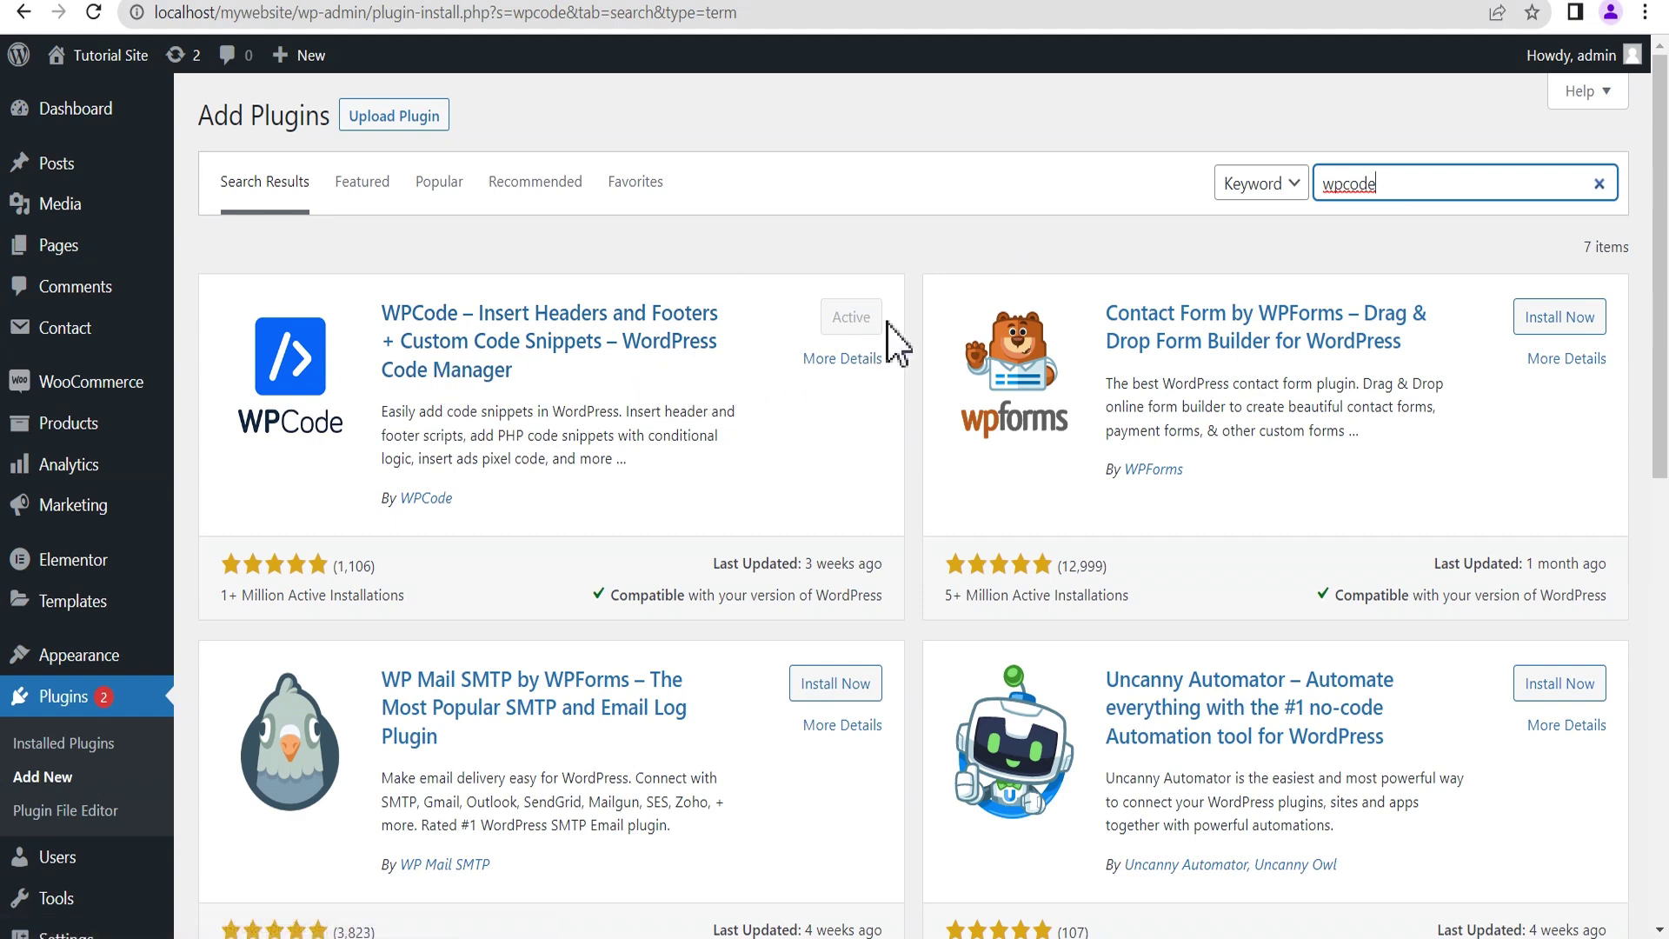
Step: Start a new WPCode snippet using the Add Your Custom Code option
mouse_move(52, 522)
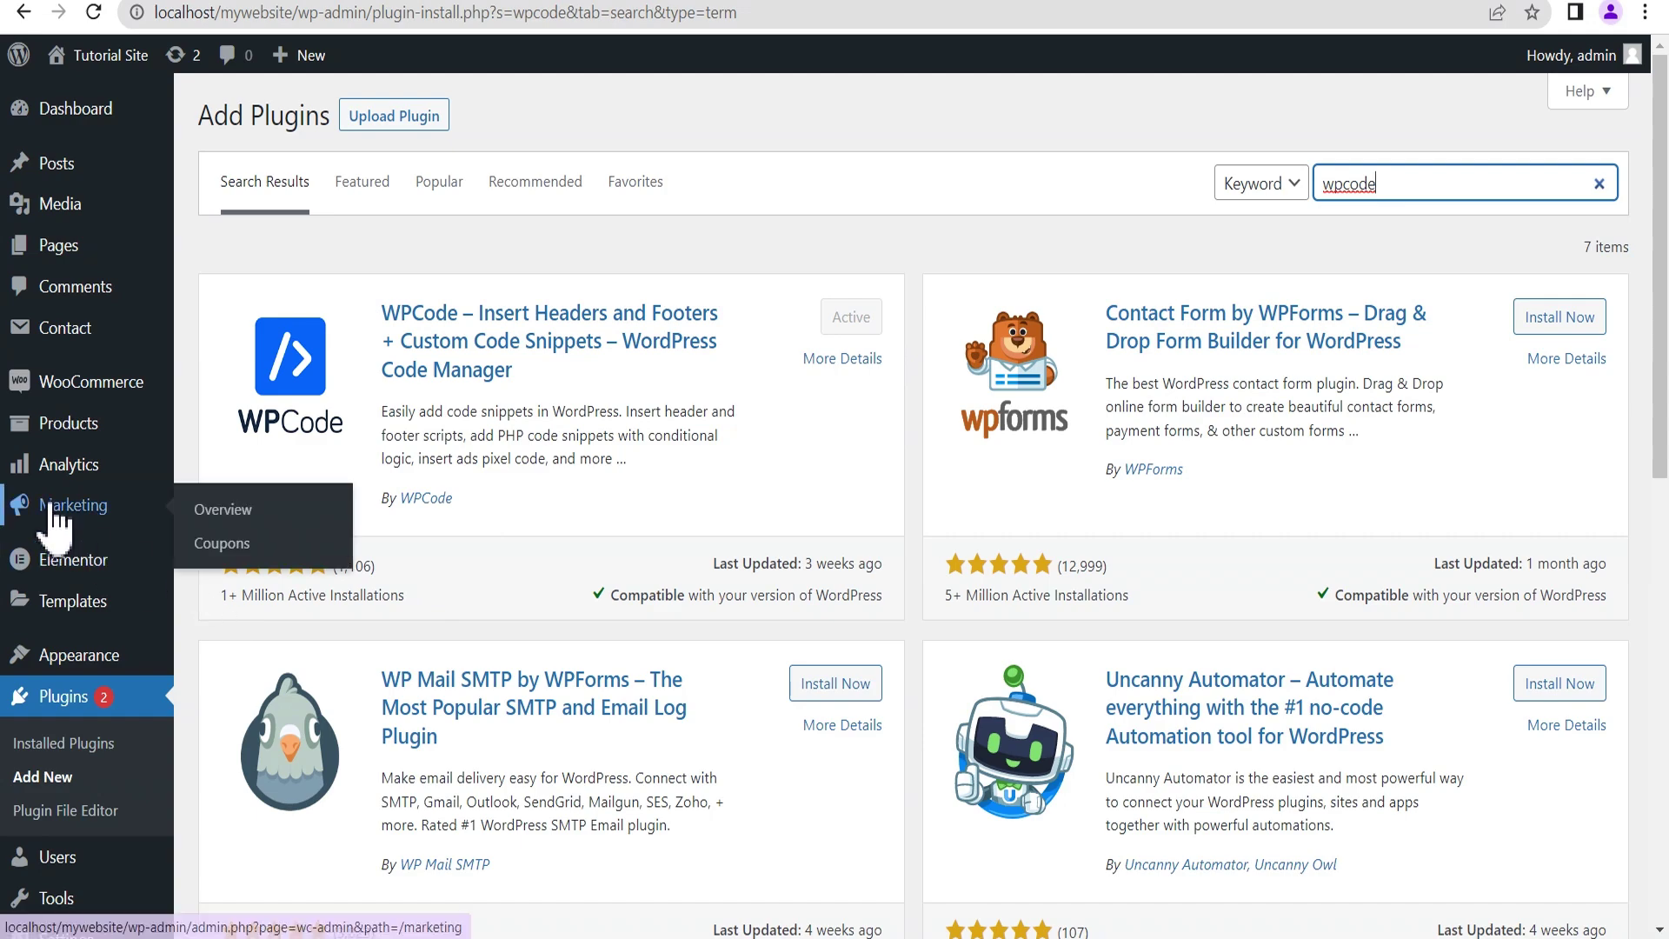
scroll(52, 522, down, 5)
mouse_move(54, 835)
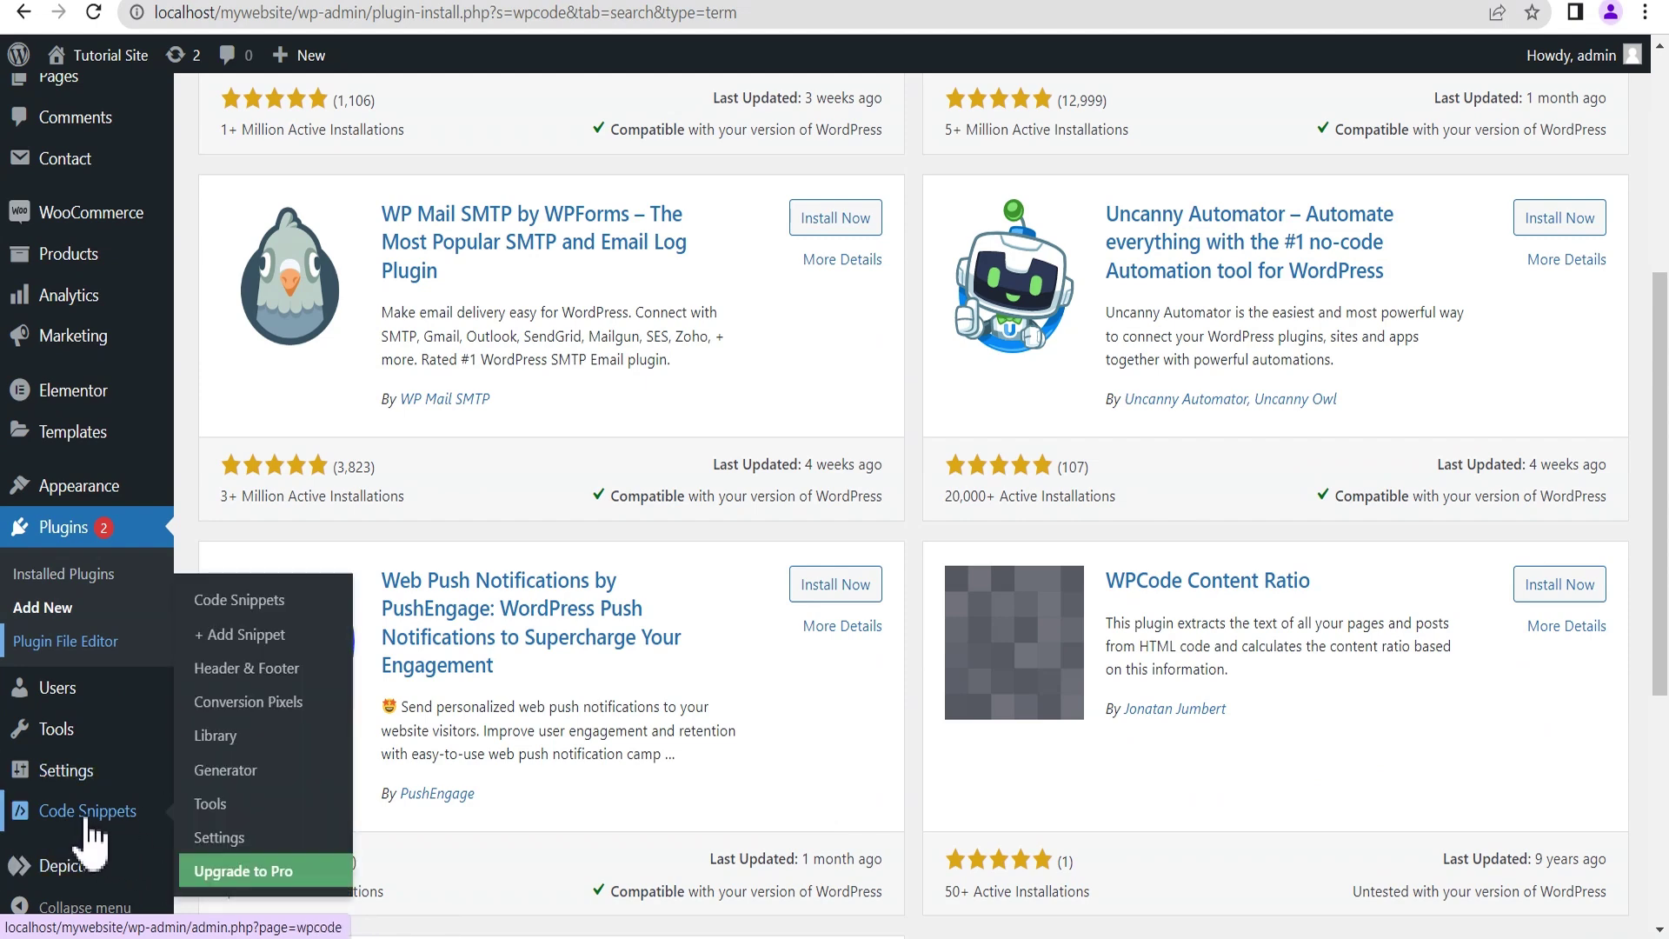
click(244, 635)
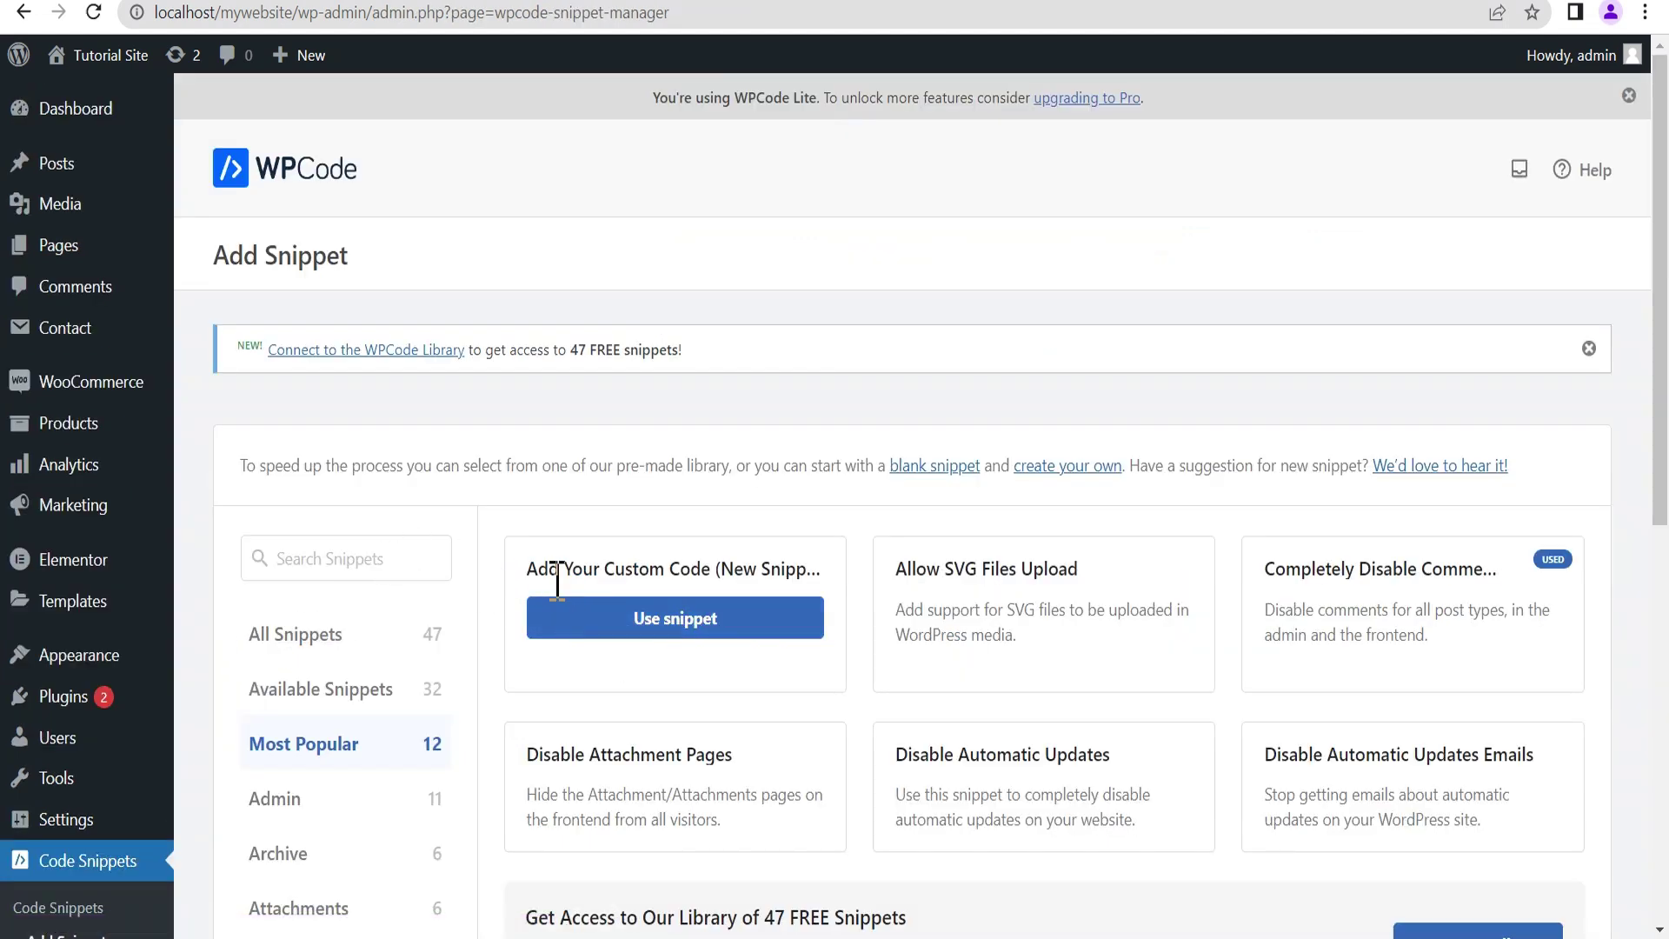
click(718, 616)
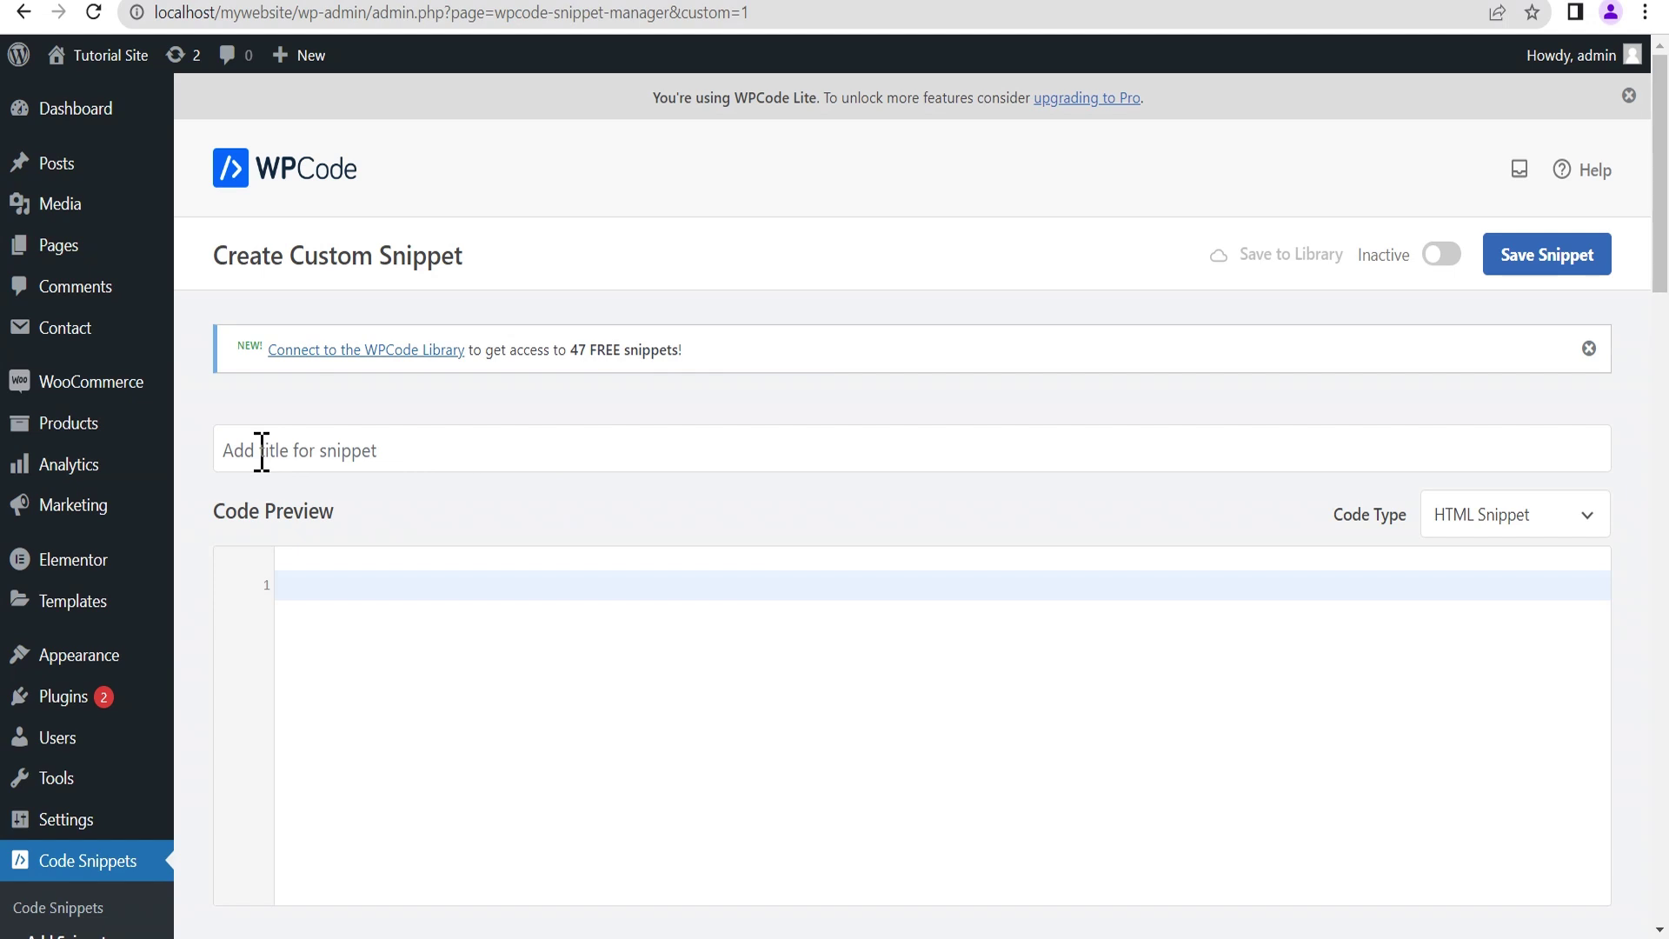
Step: Title the snippet "my percentage discount", correcting the misspelled word
click(425, 459)
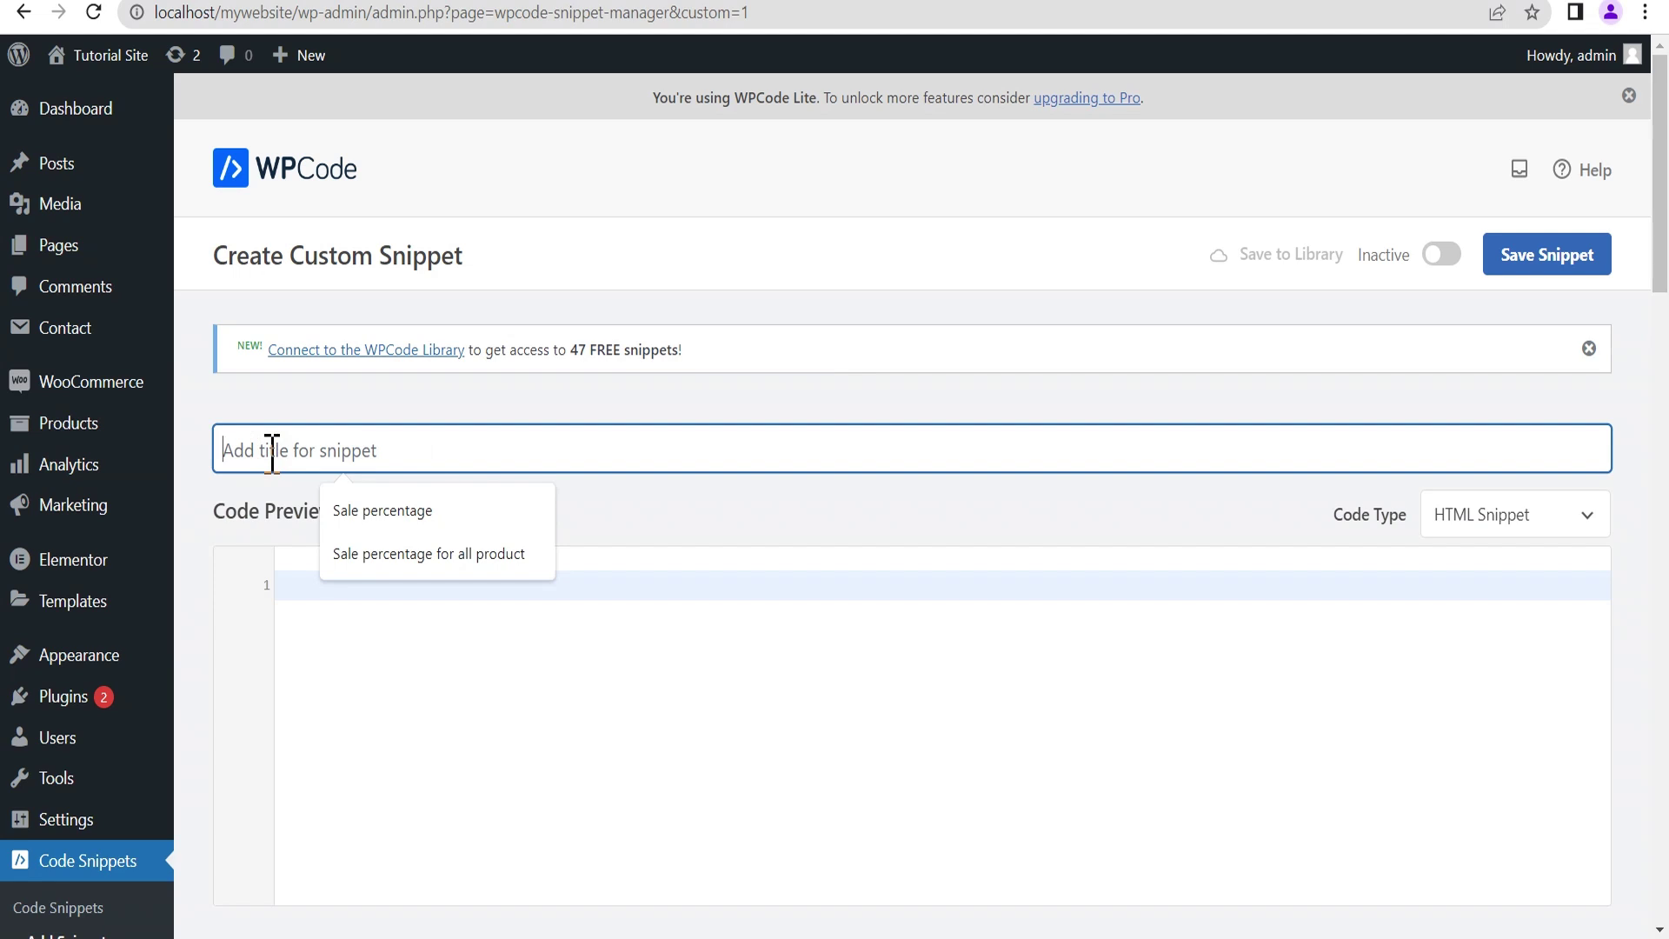
text(my )
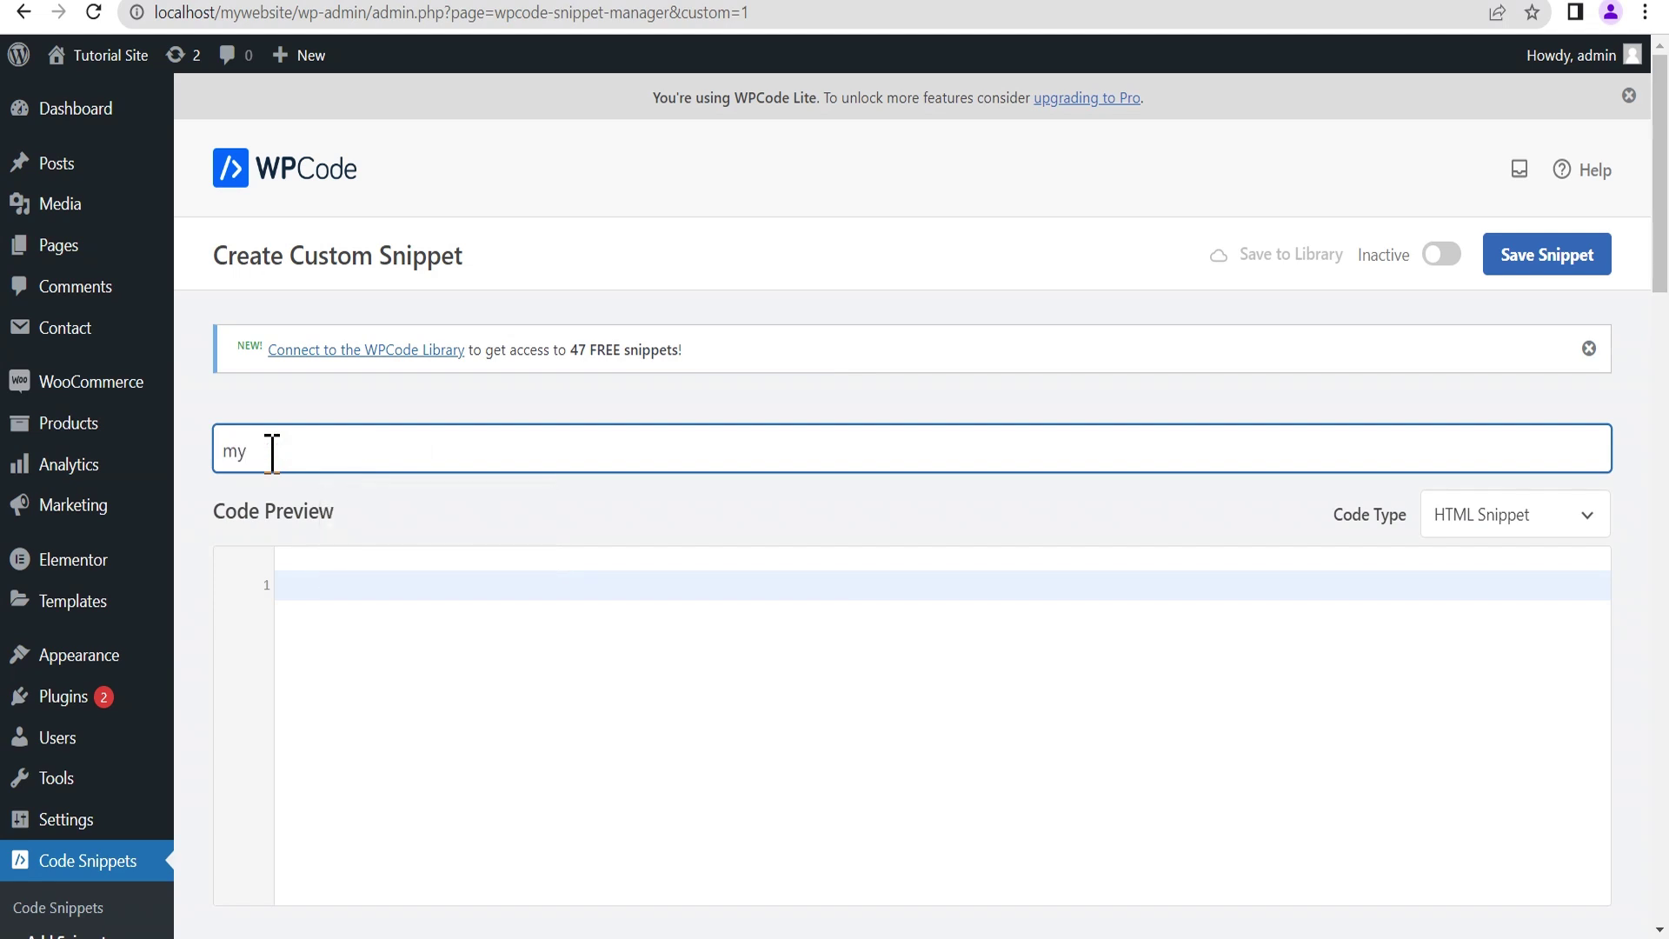
text(percenatge discount)
right_click(293, 458)
click(321, 477)
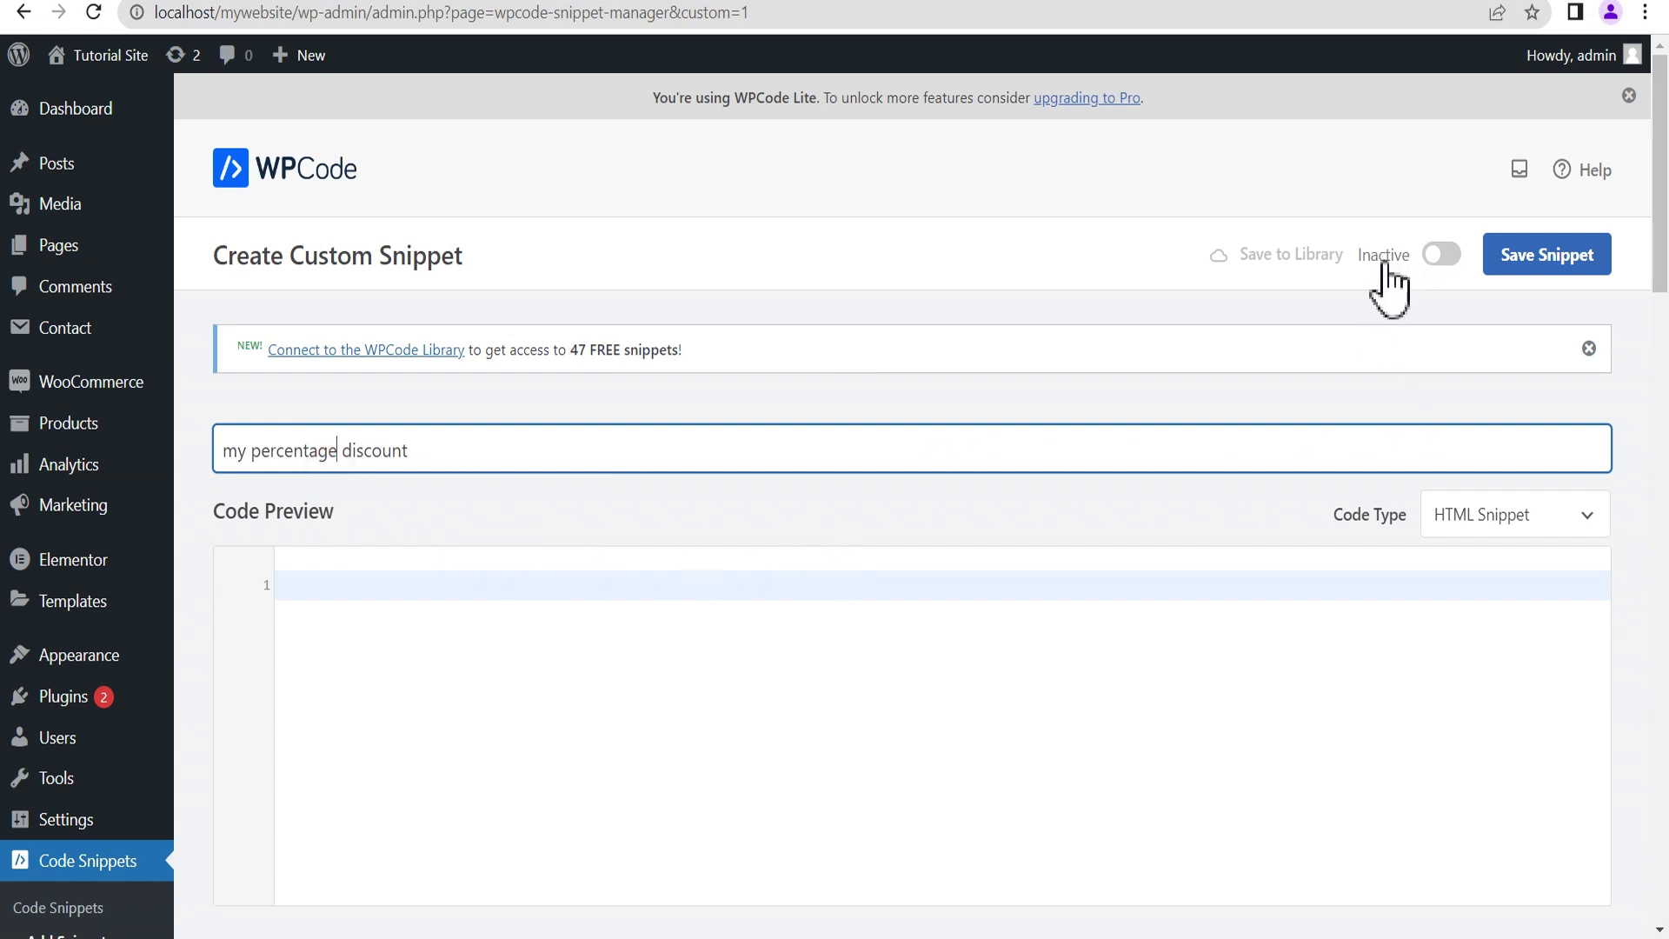
Step: Switch the snippet to active and set its code type to PHP Snippet
click(1443, 257)
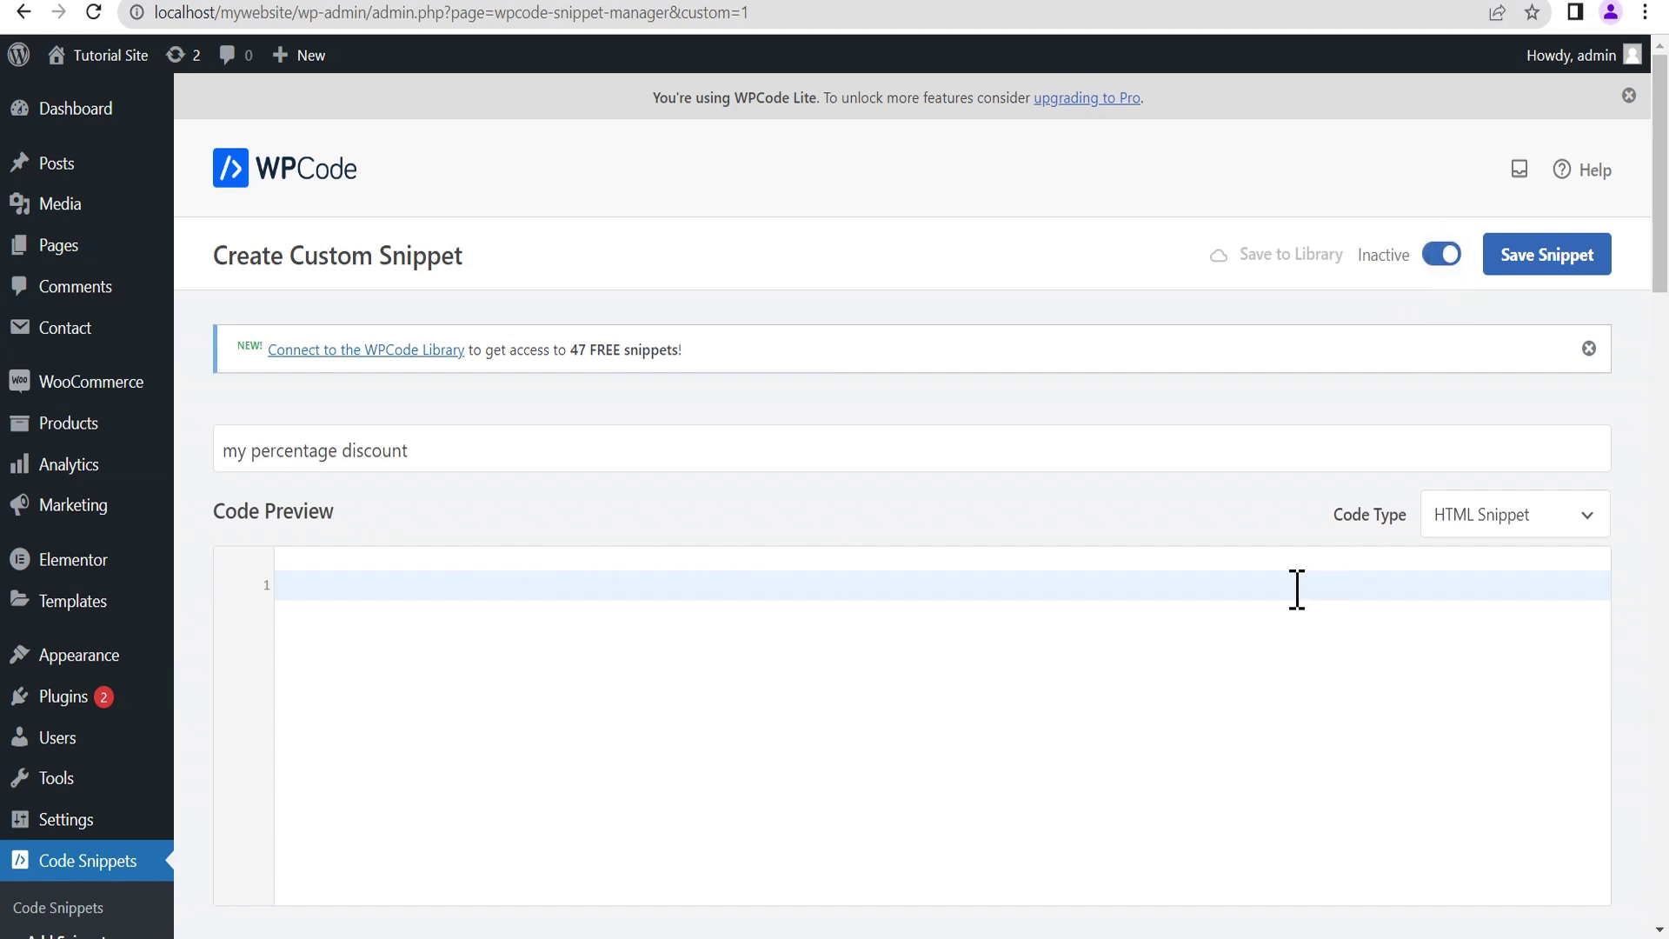
click(1487, 526)
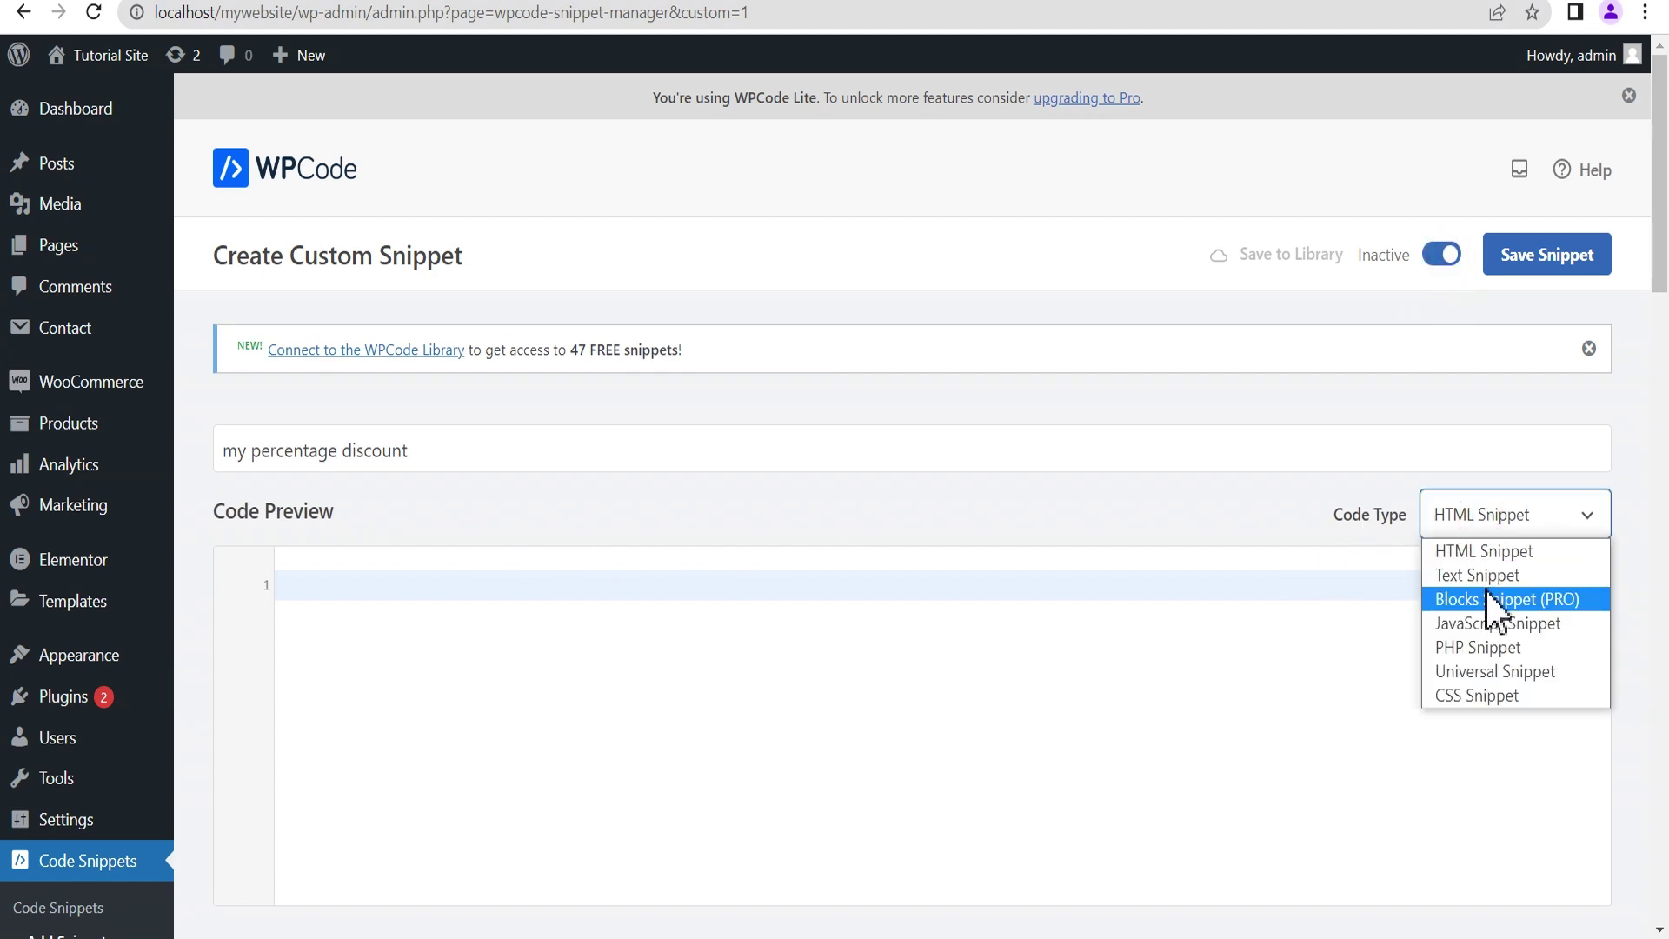
click(1484, 648)
Step: Copy the sale_badge_percentage action and function, lines 4 to 24 of woocomerce.php, into the snippet's code and save the snippet
click(847, 699)
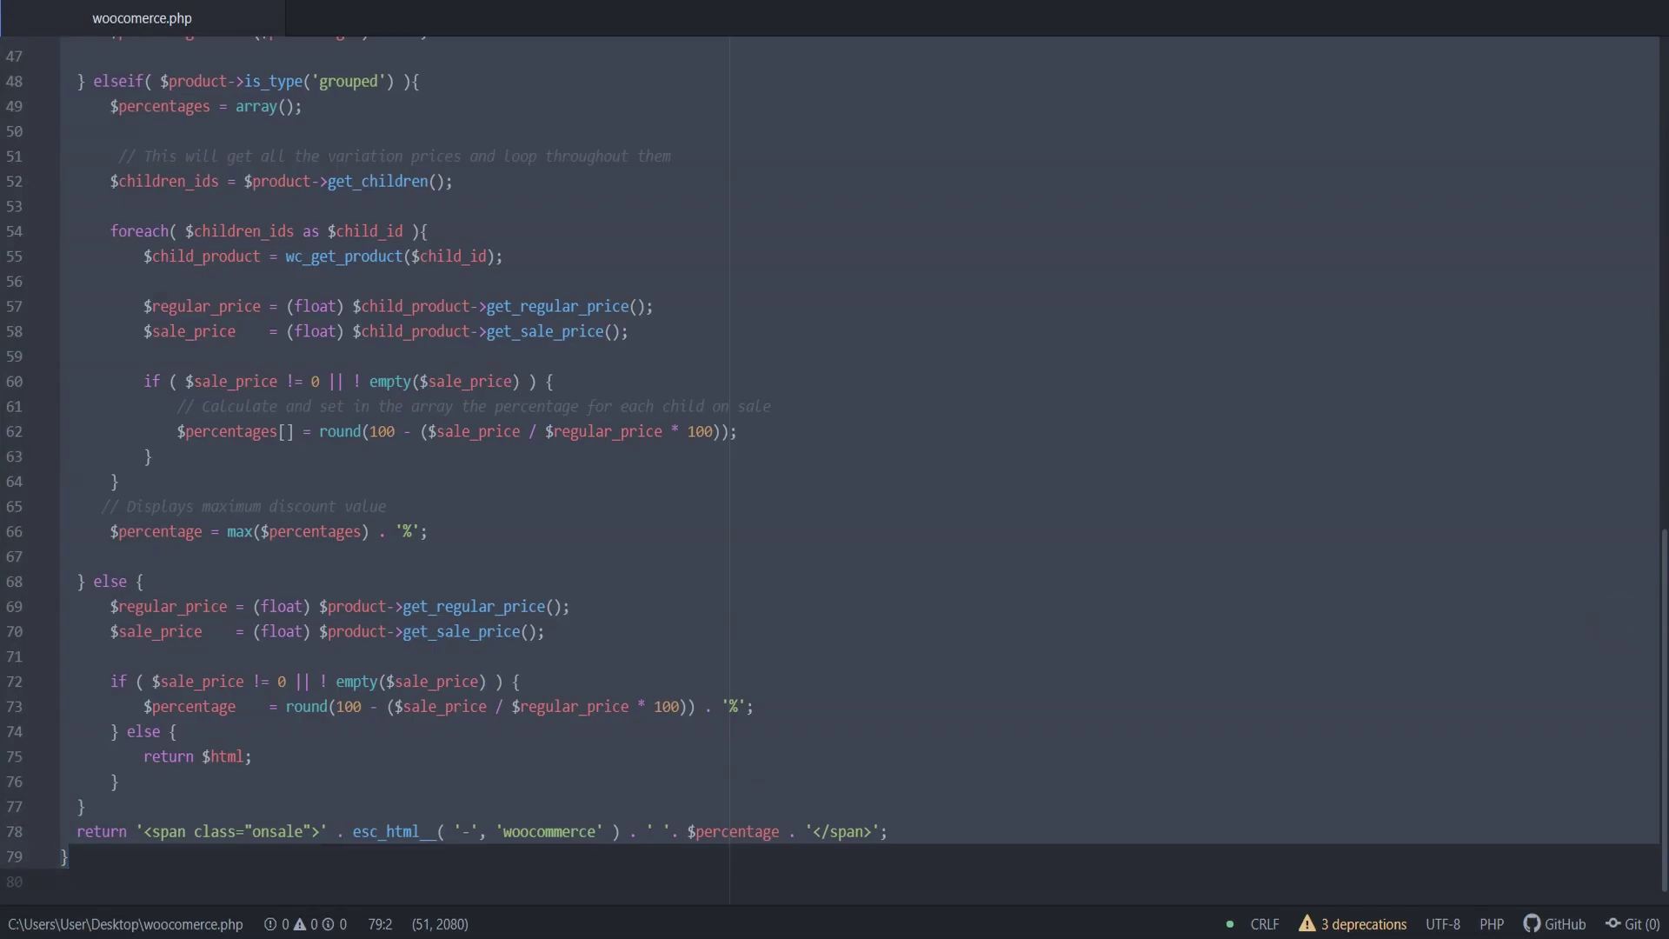
scroll(1661, 435, up, 10)
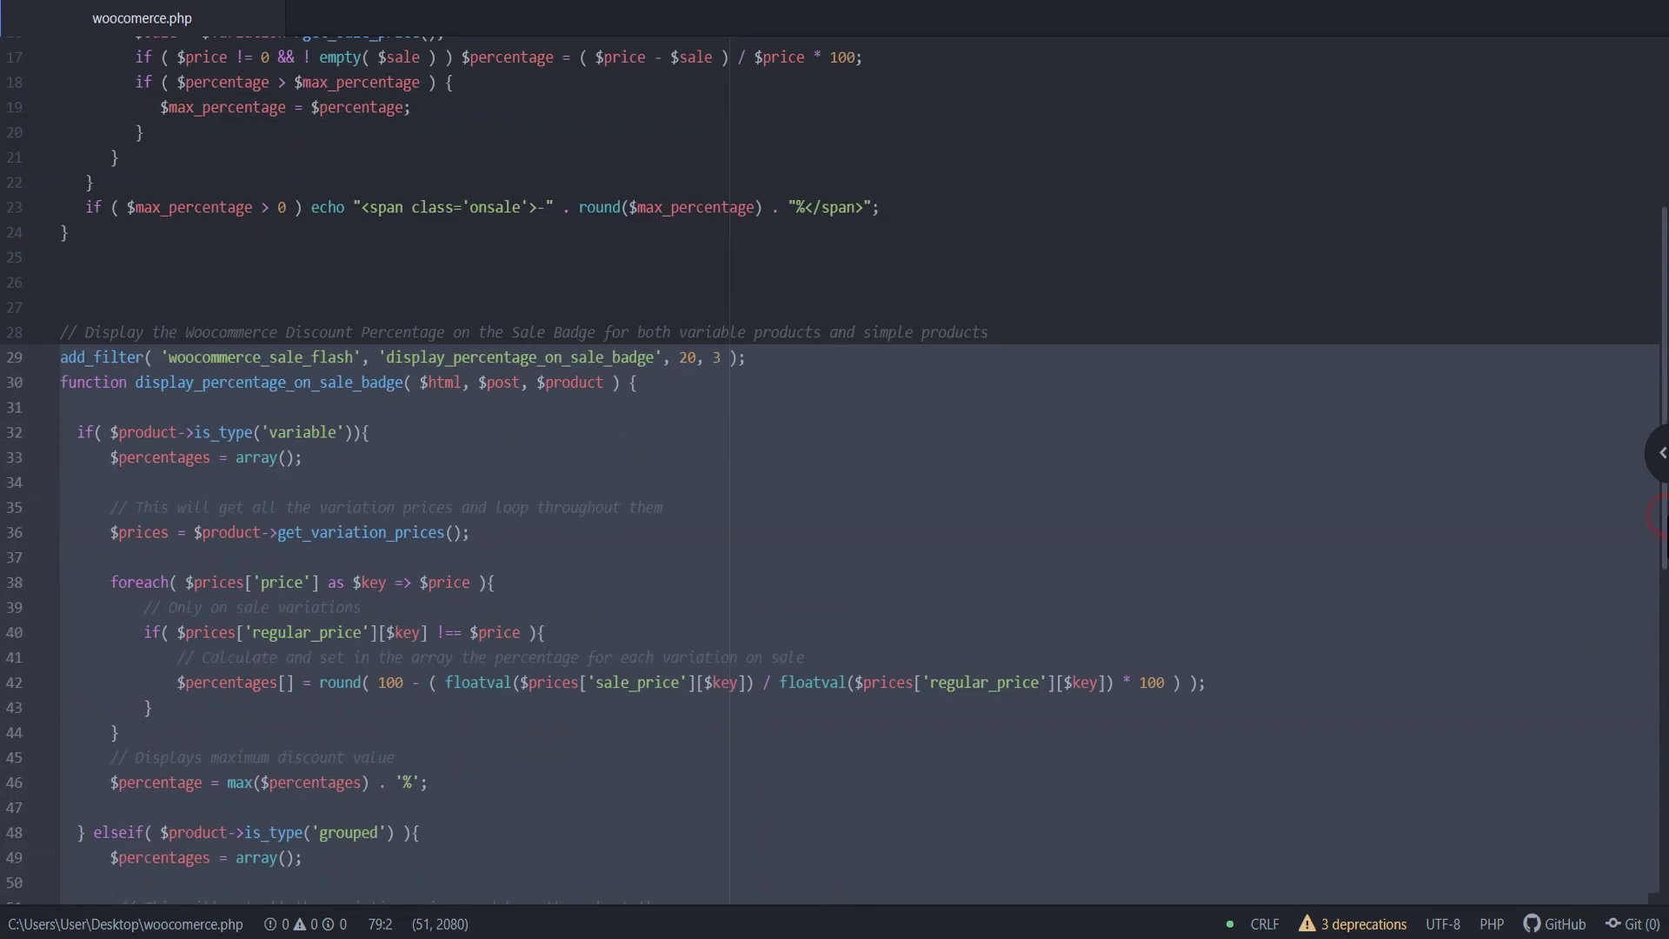
scroll(1647, 155, up, 5)
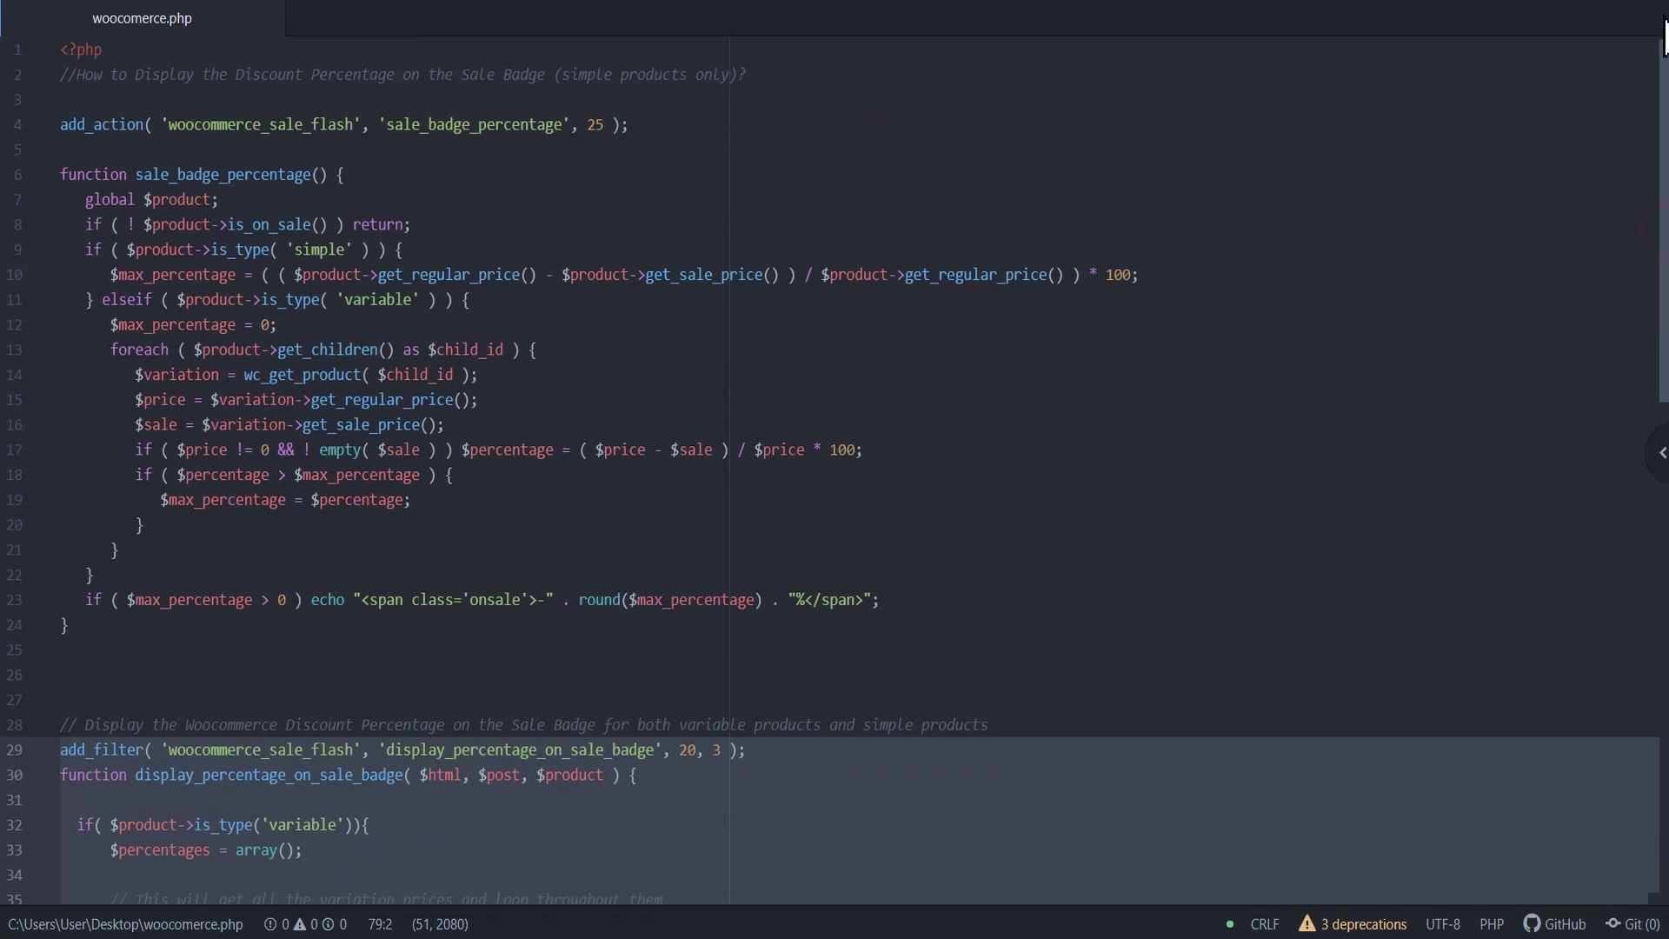
click(241, 228)
drag(62, 124, 163, 639)
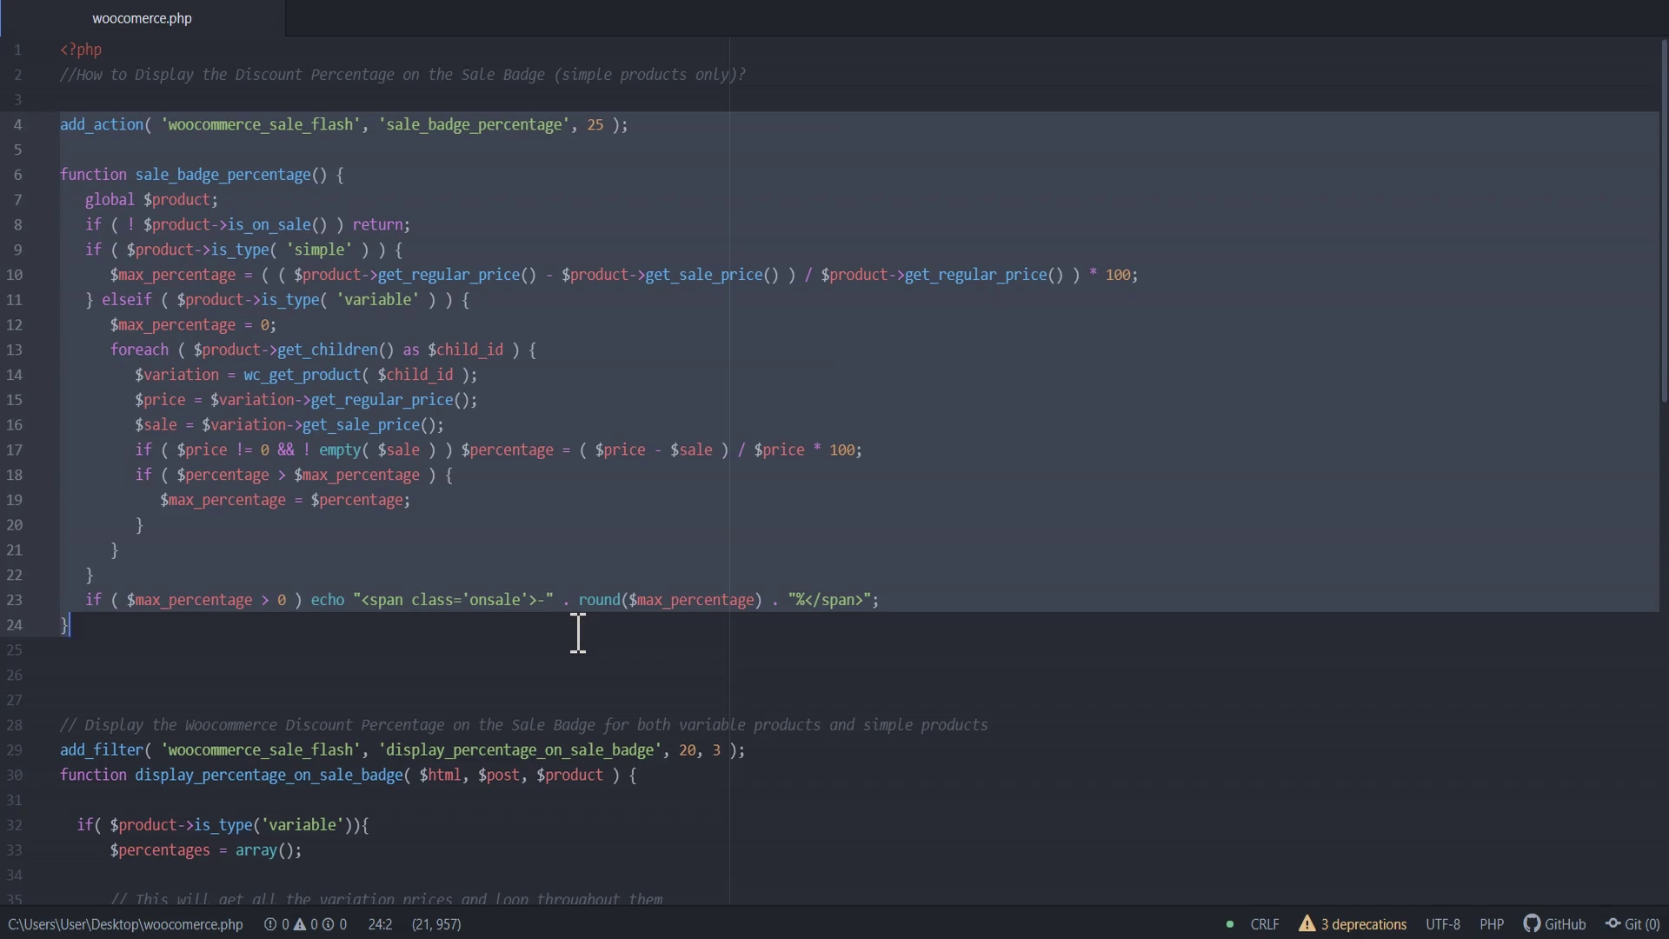
key(alt+Tab)
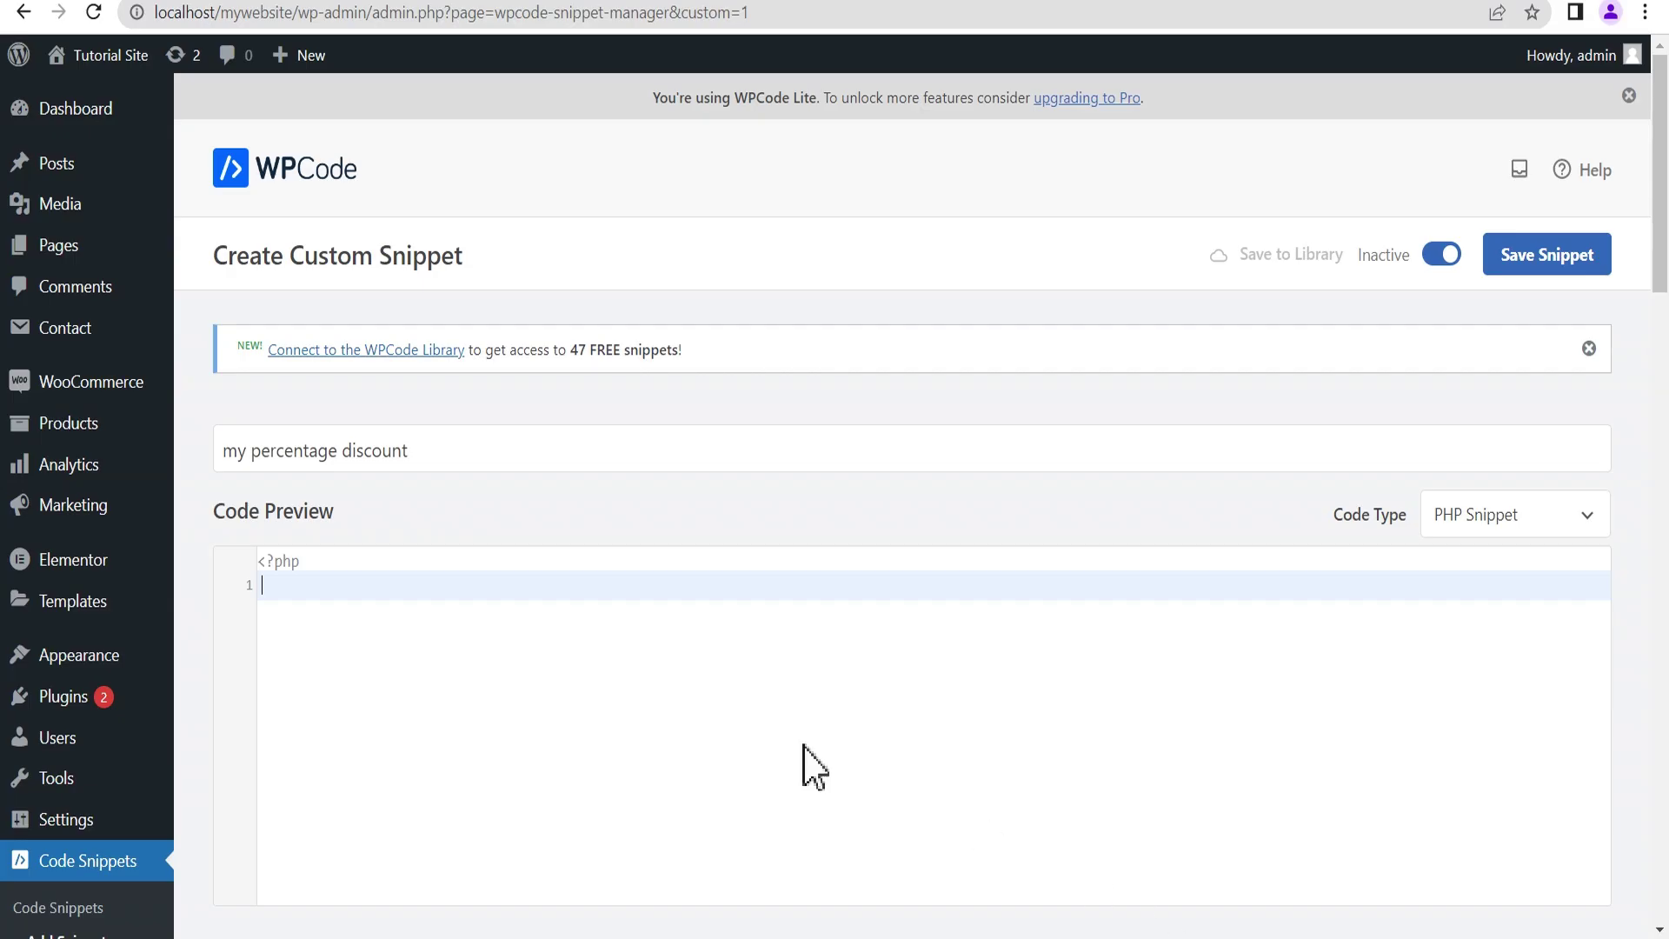
key(ctrl+v)
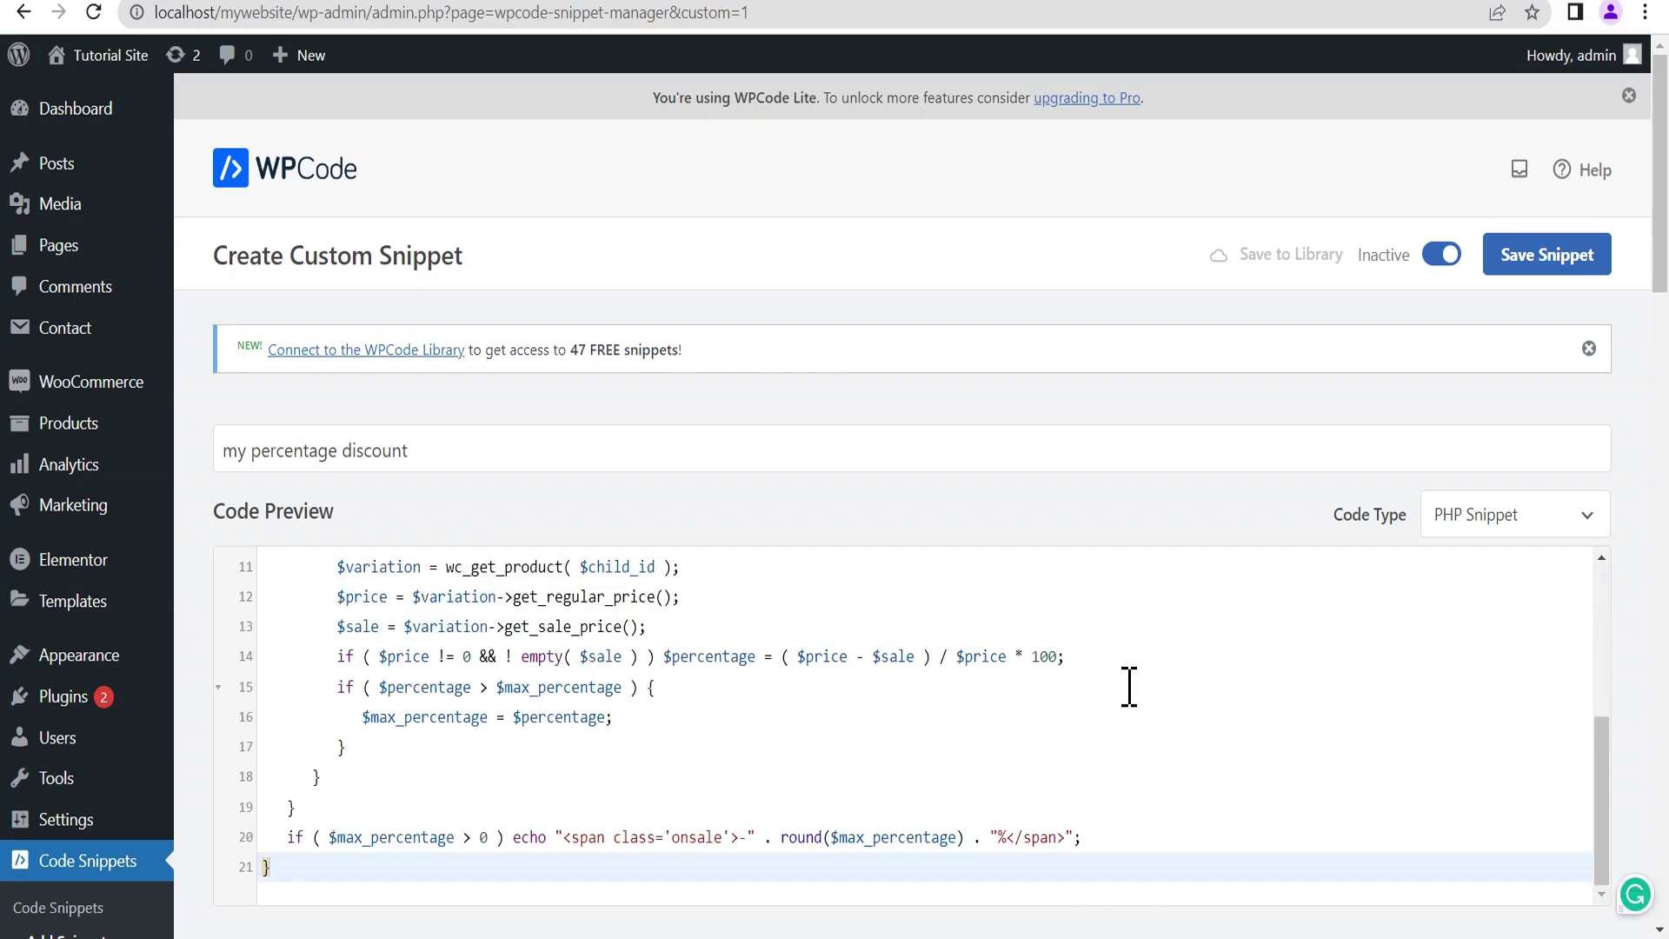
drag(1661, 292, 1665, 545)
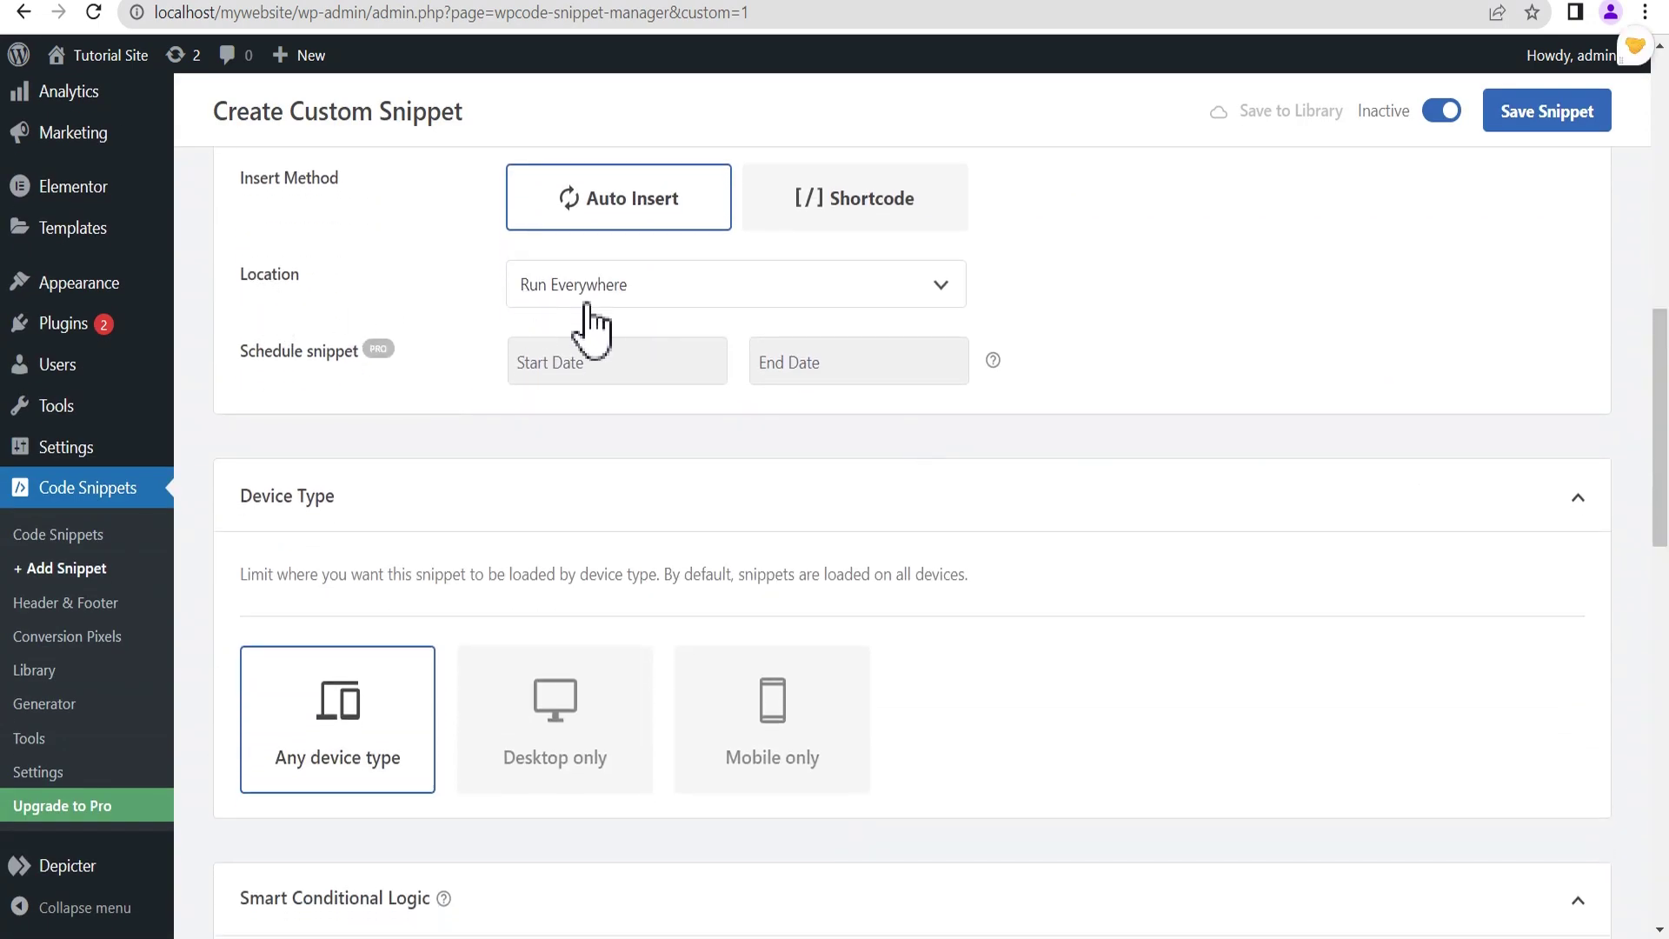
click(1546, 120)
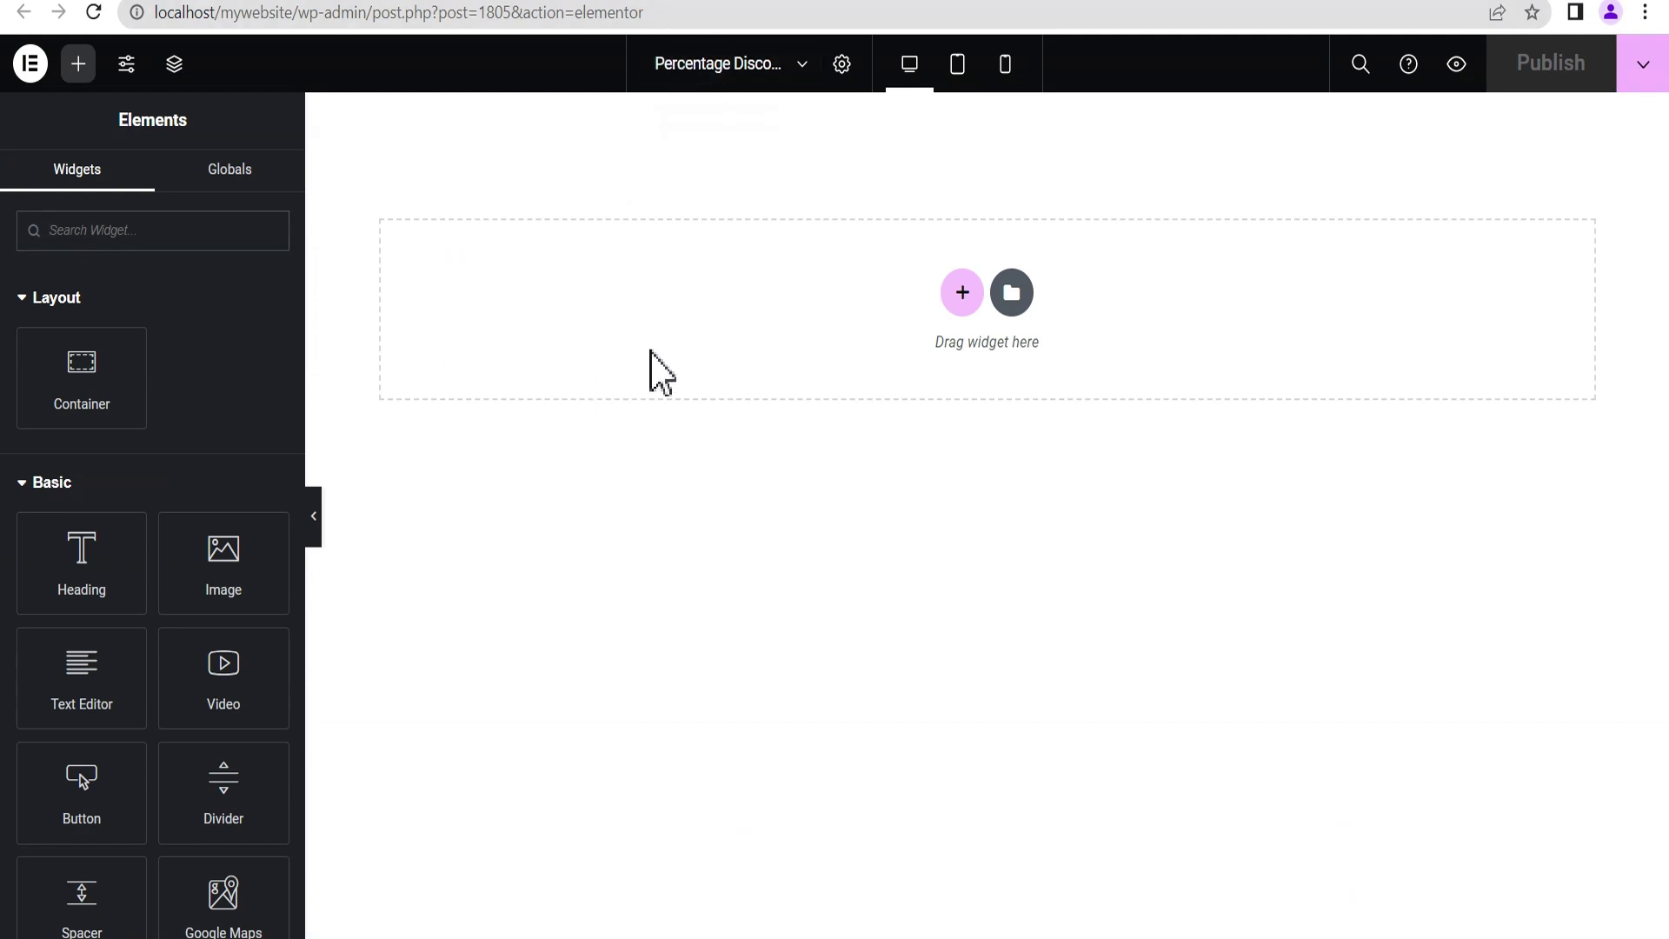
Step: Add a single-column container to the Elementor page and set its padding to 100 px on all sides
click(963, 294)
click(683, 352)
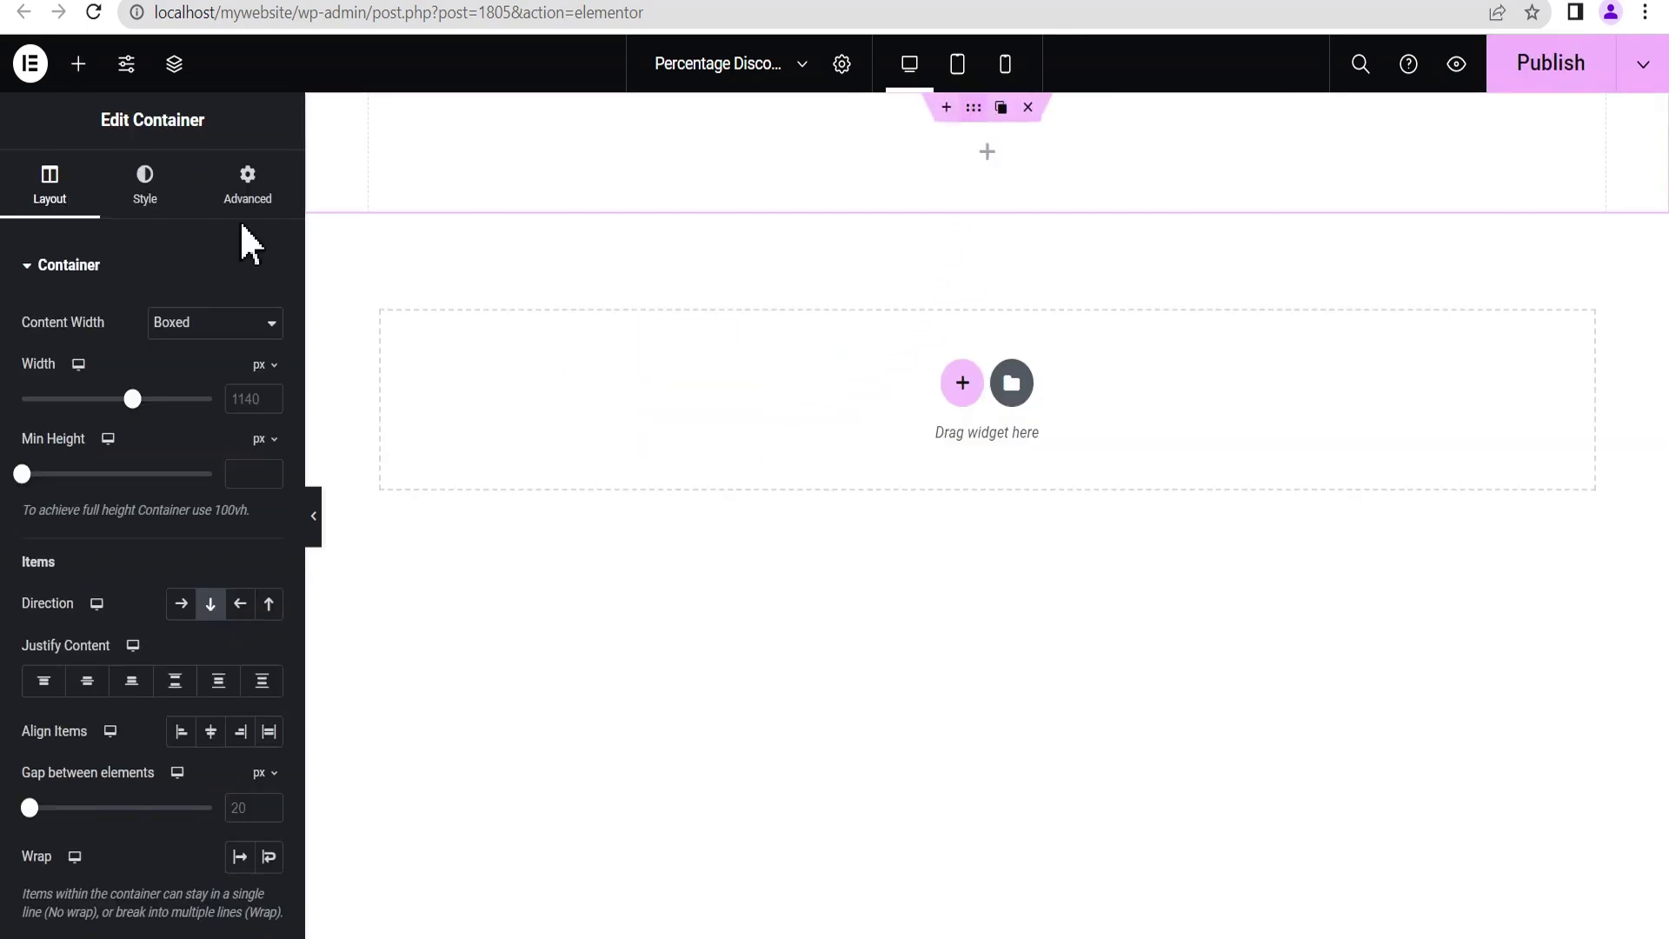
click(250, 181)
click(41, 445)
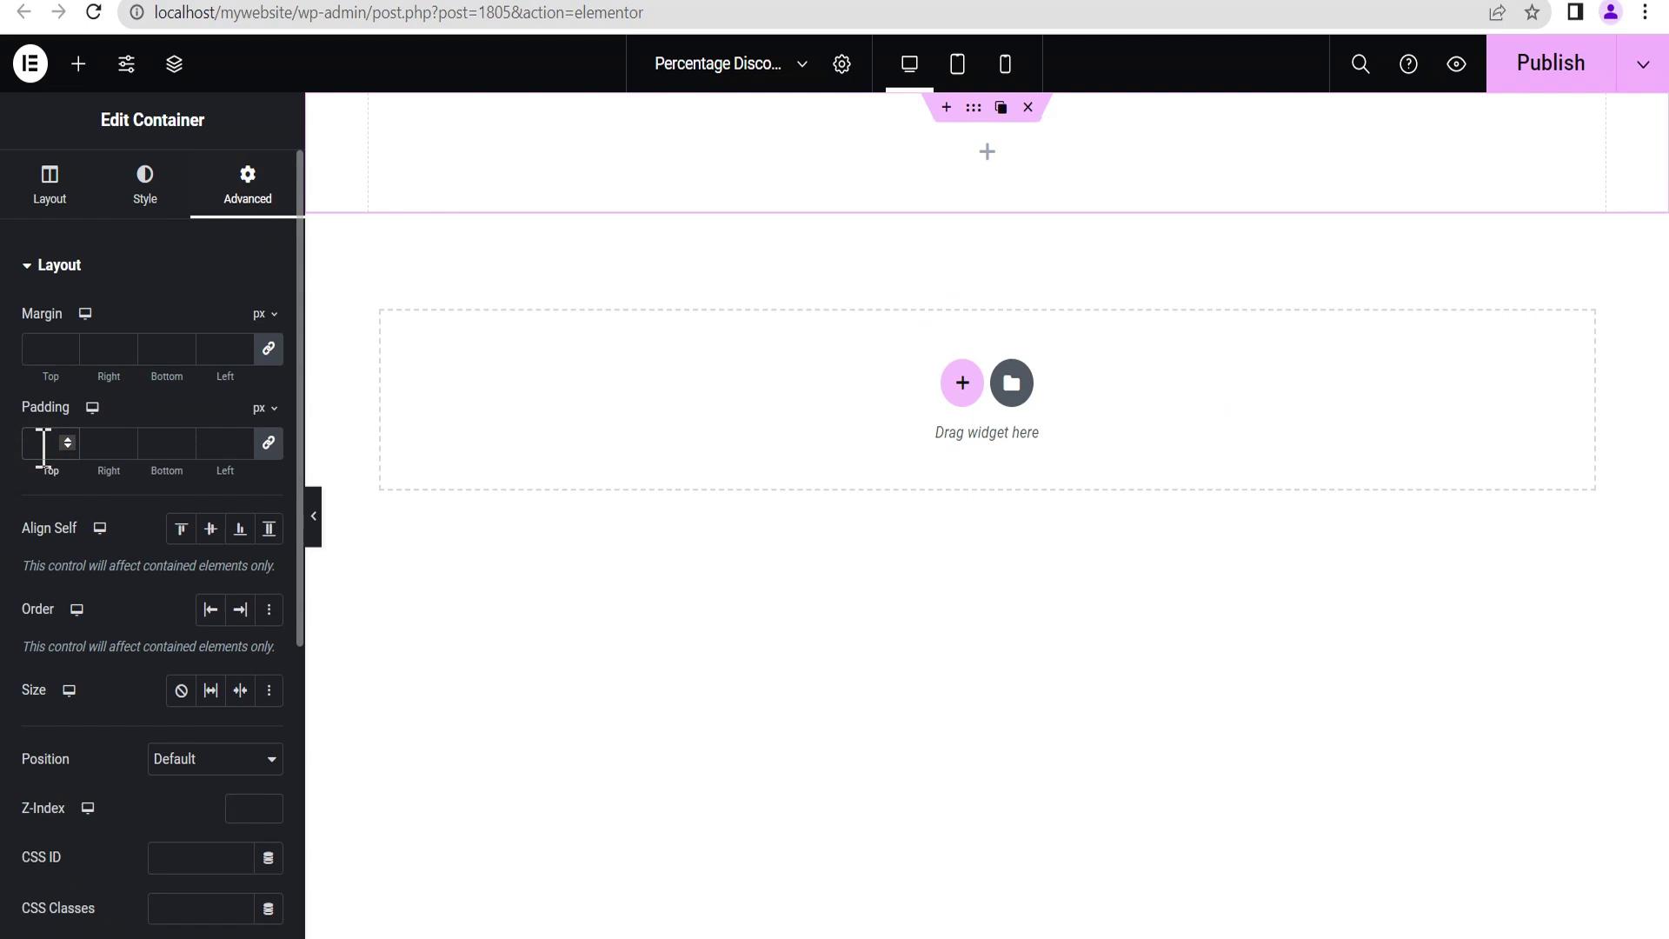
text(100)
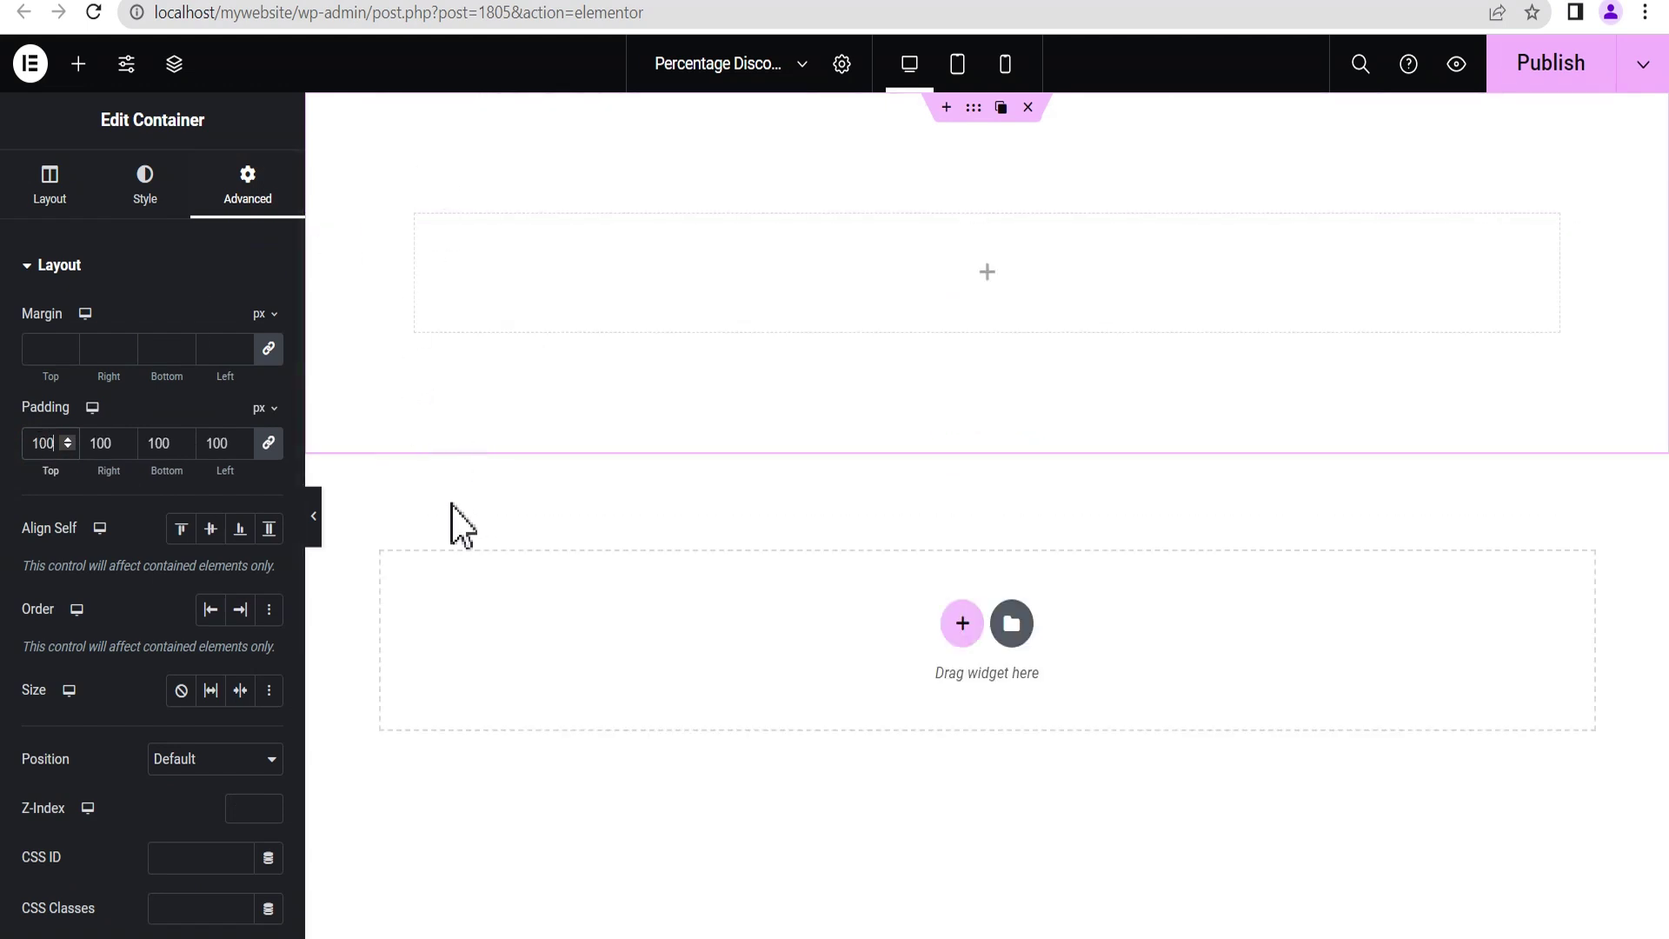
Step: Find the Products widget with the search term "product" and place it in the padded container
click(79, 64)
click(173, 244)
text(product)
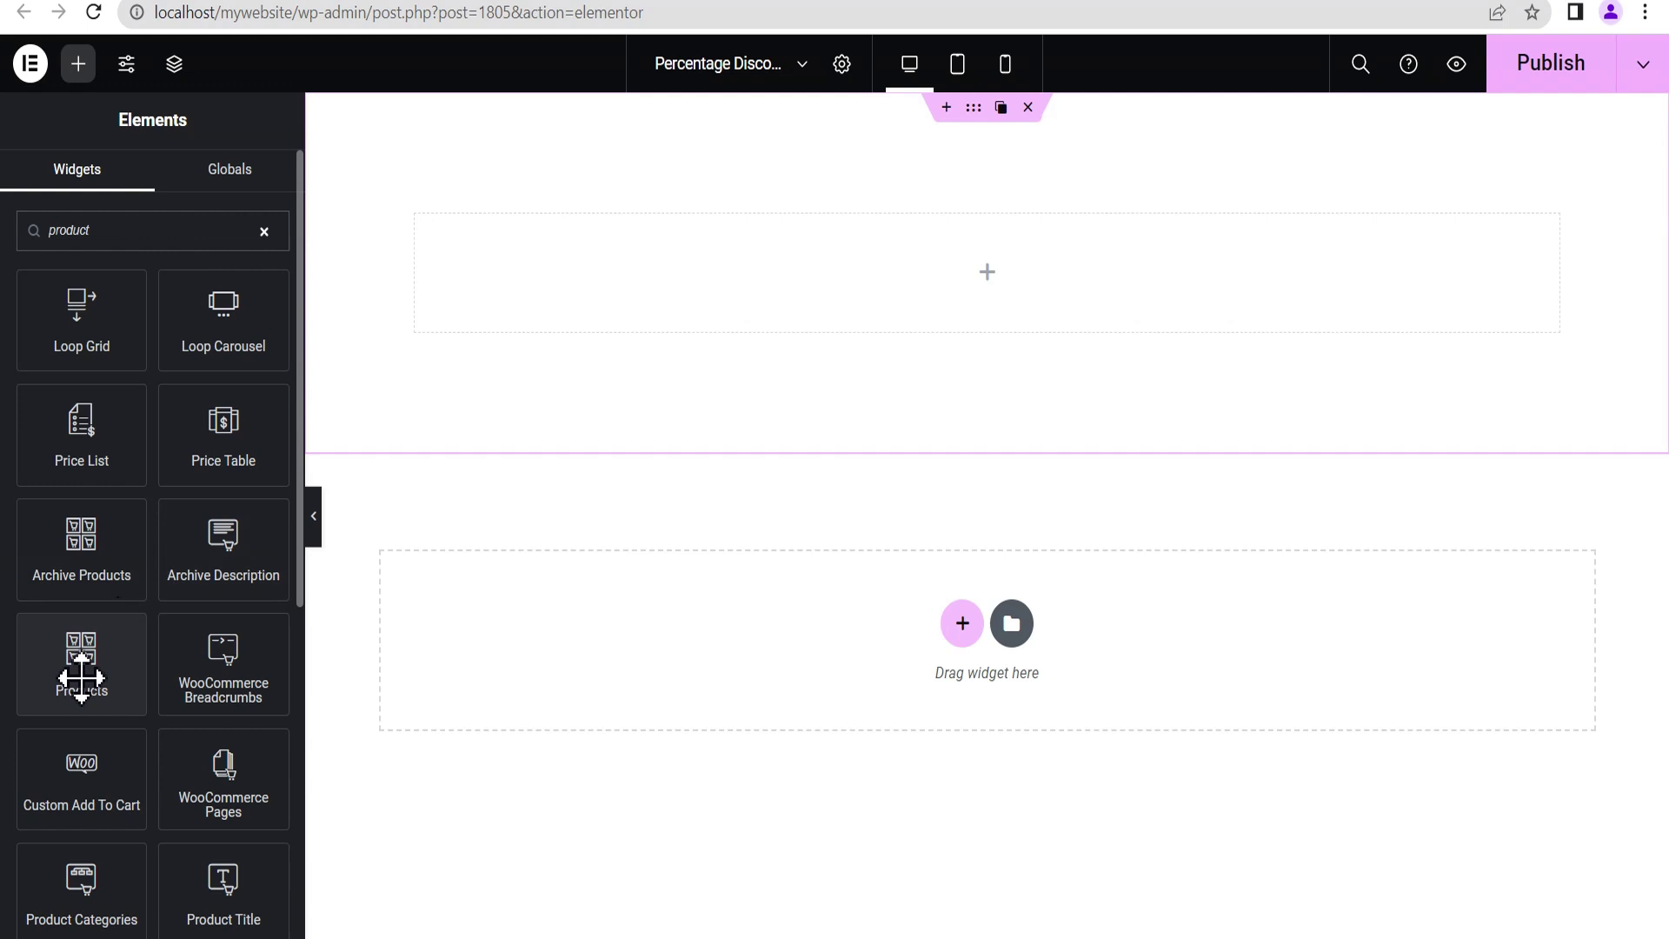
drag(81, 677, 874, 317)
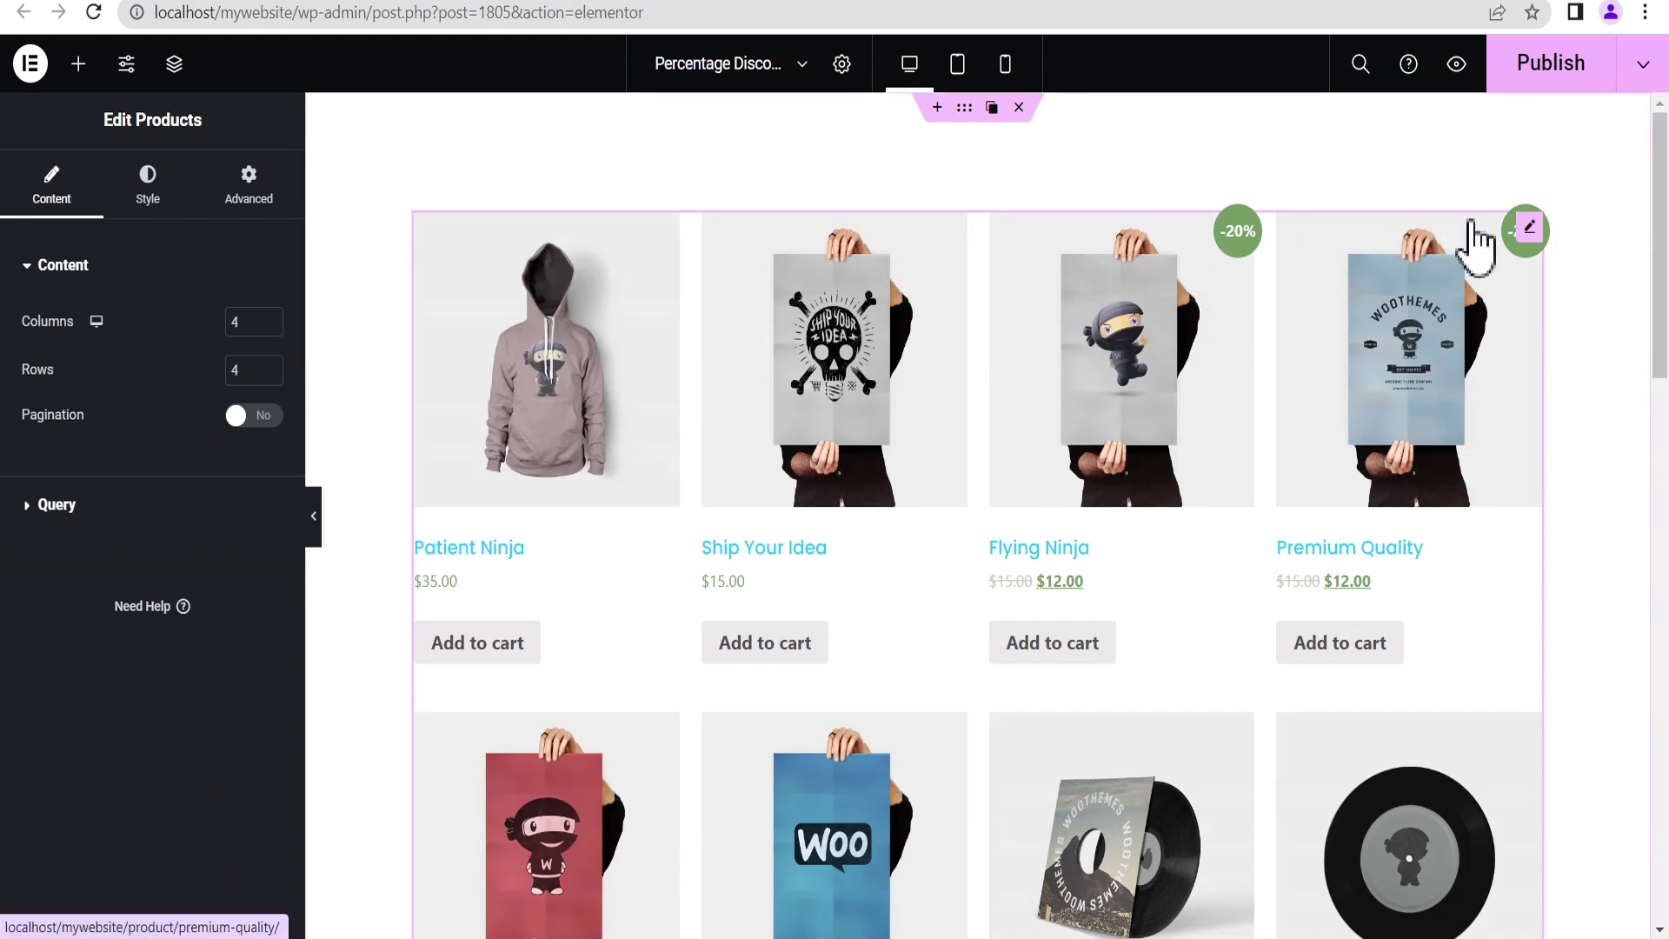
Step: Publish the page with the product grid and open its preview
scroll(1666, 265, down, 4)
scroll(1665, 265, up, 4)
click(1547, 77)
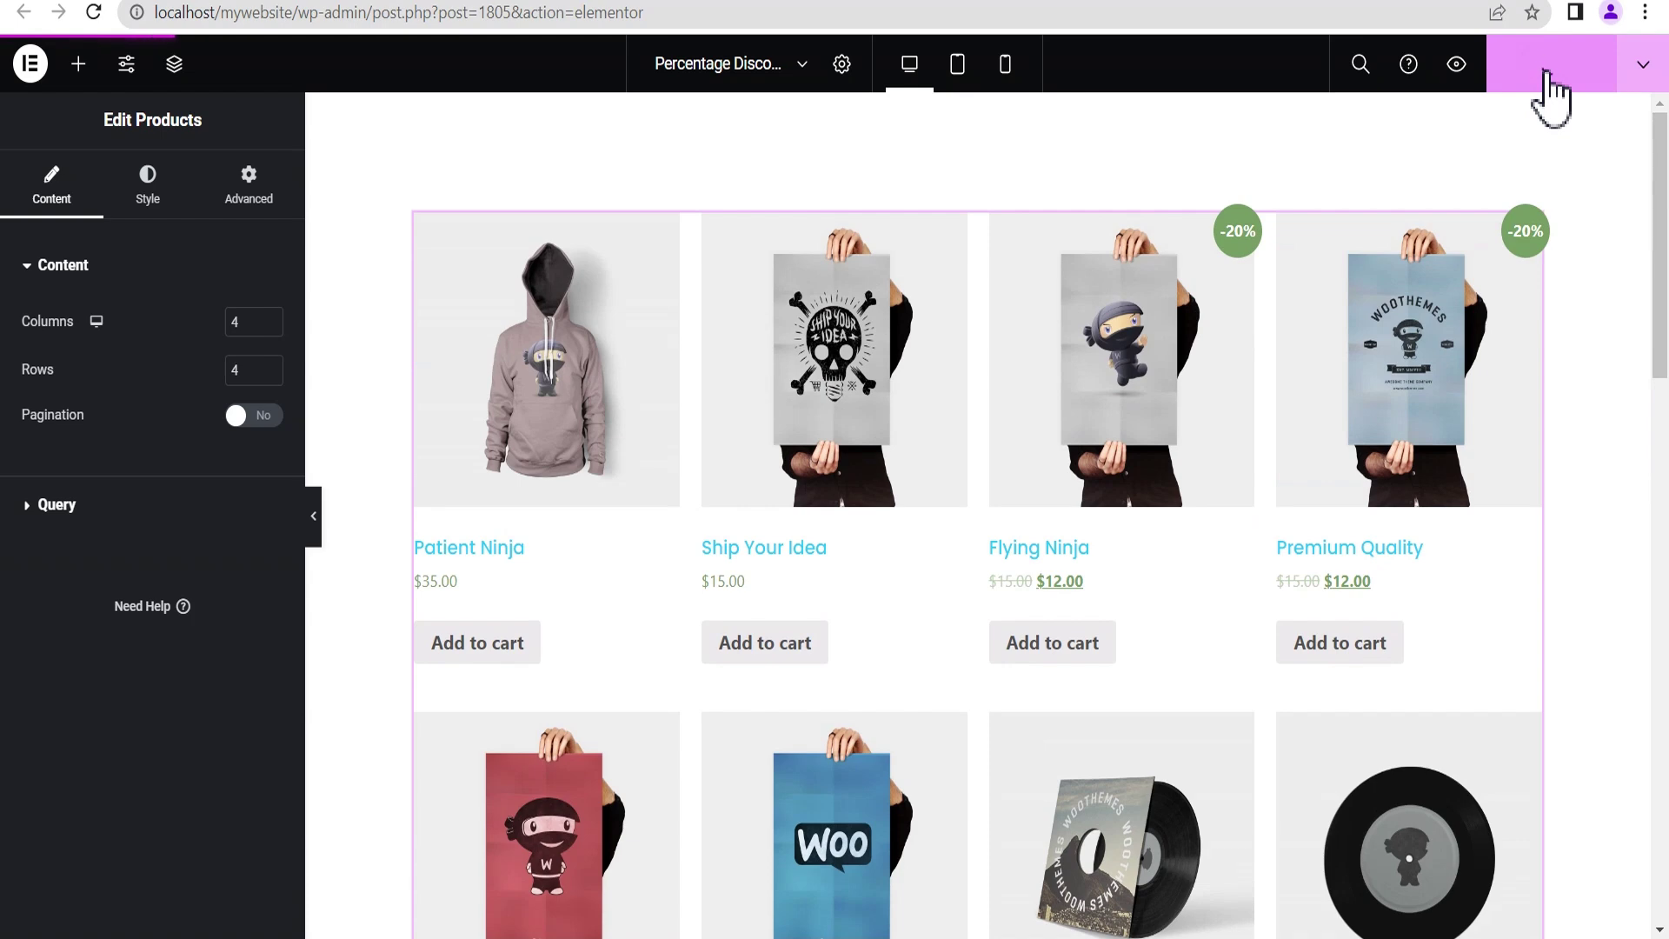
click(1455, 66)
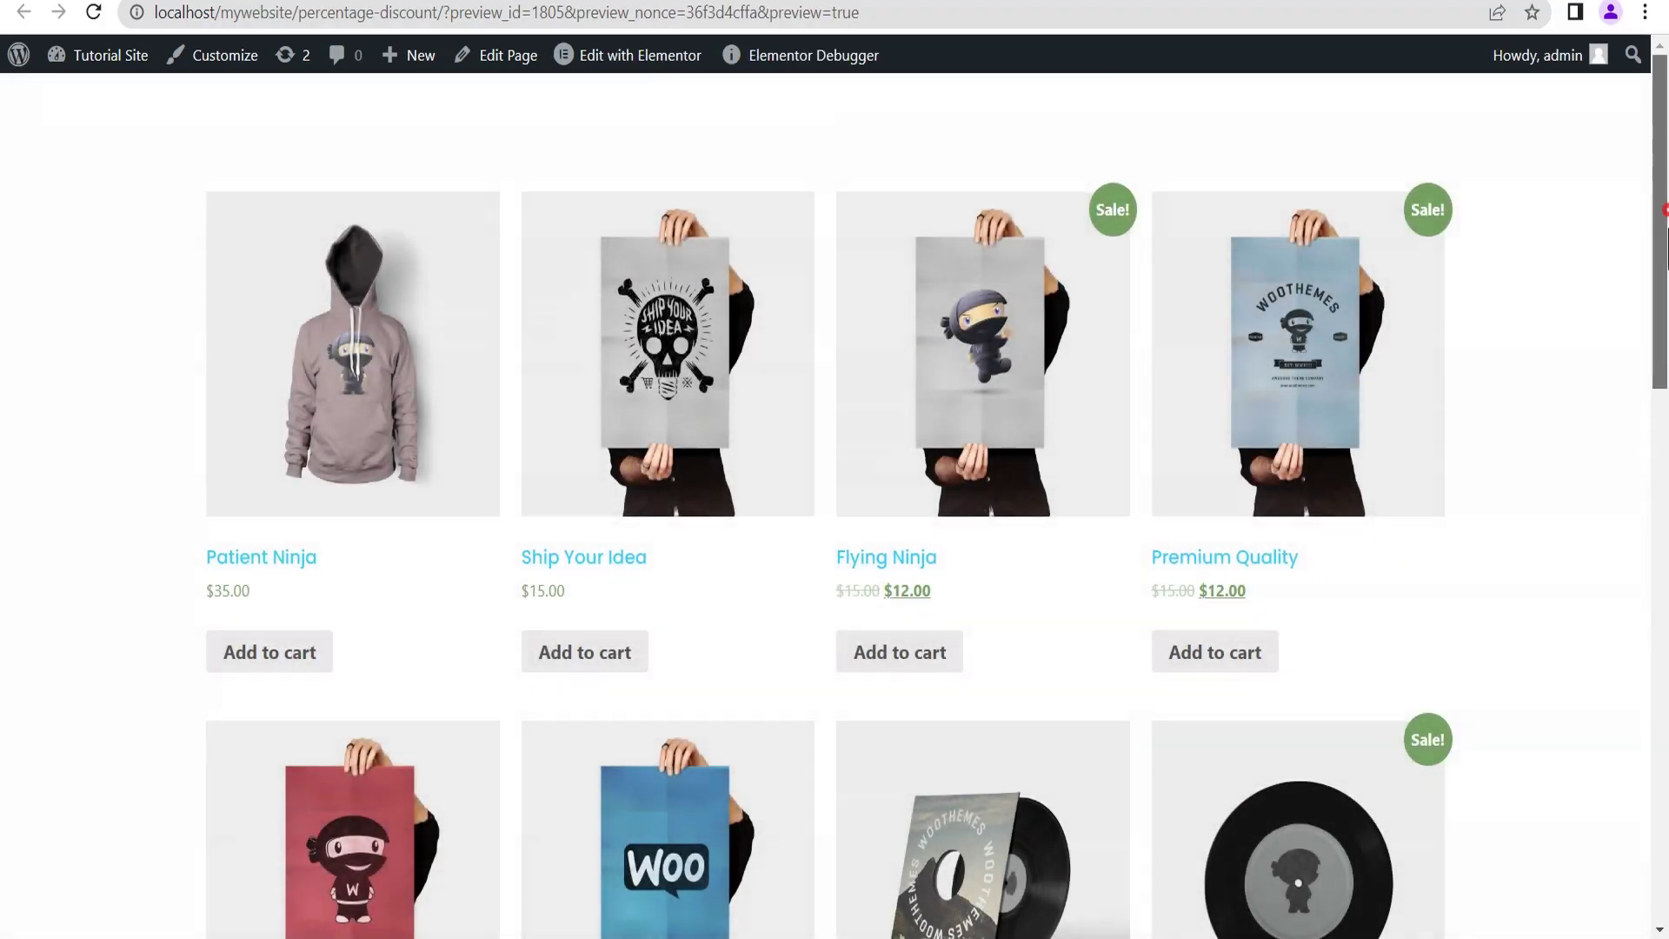
Step: Check the sale badges on the previewed product grid, then return to the page in the Elementor editor
mouse_move(1665, 248)
mouse_down()
mouse_move(1665, 817)
mouse_move(1665, 281)
mouse_up()
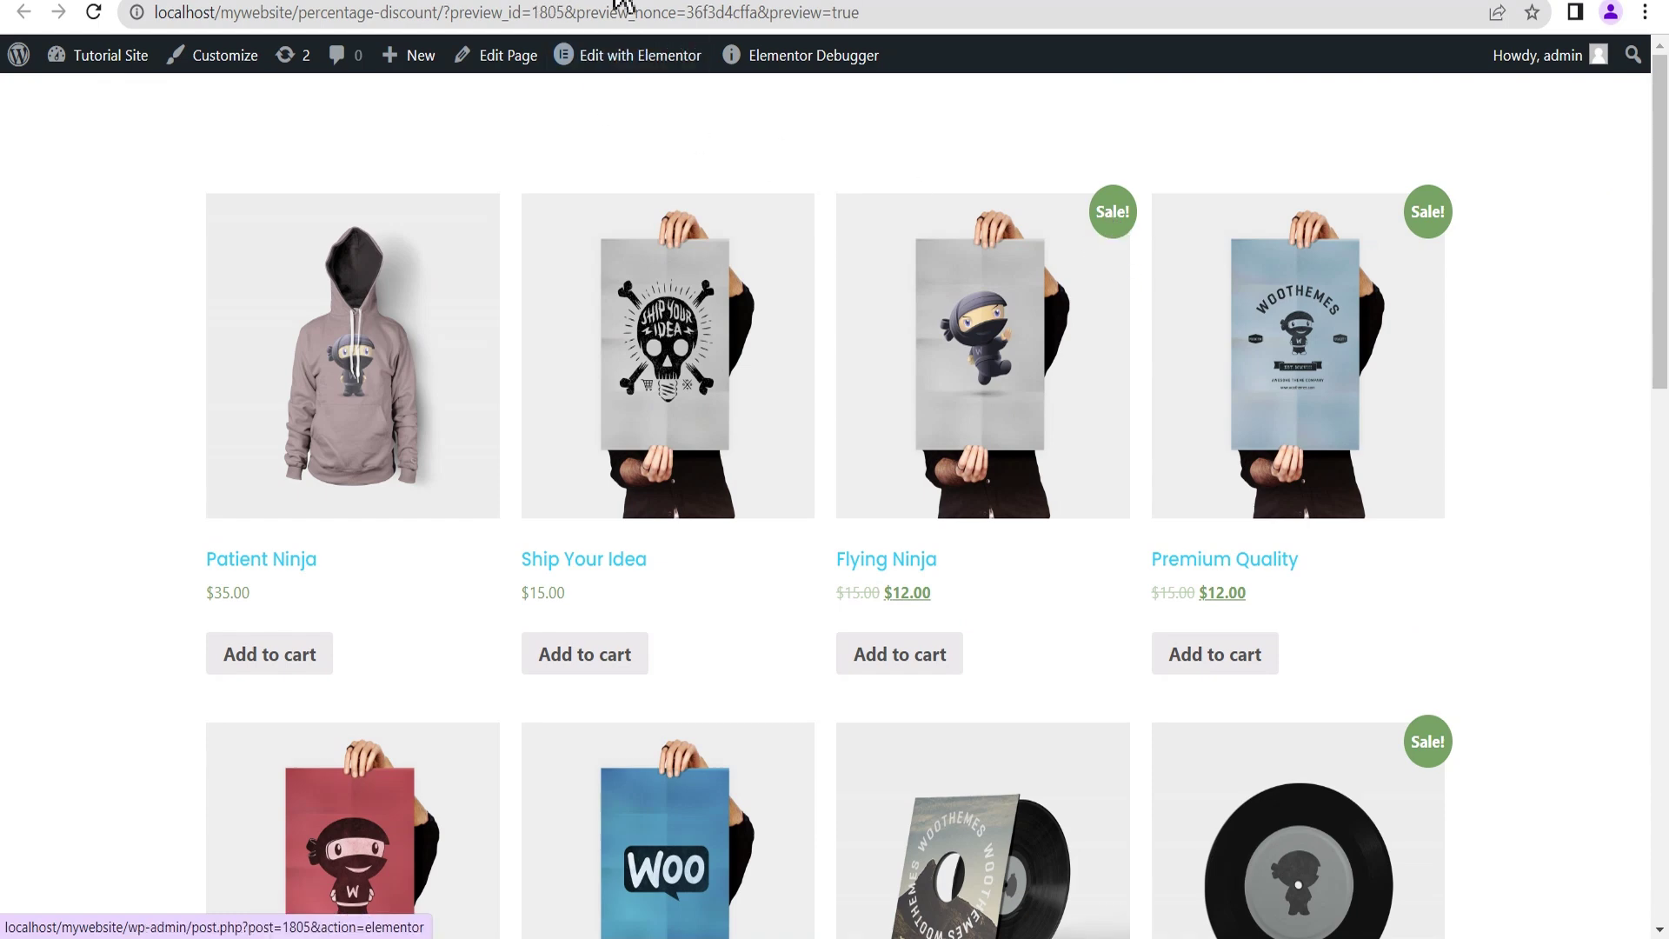
click(628, 55)
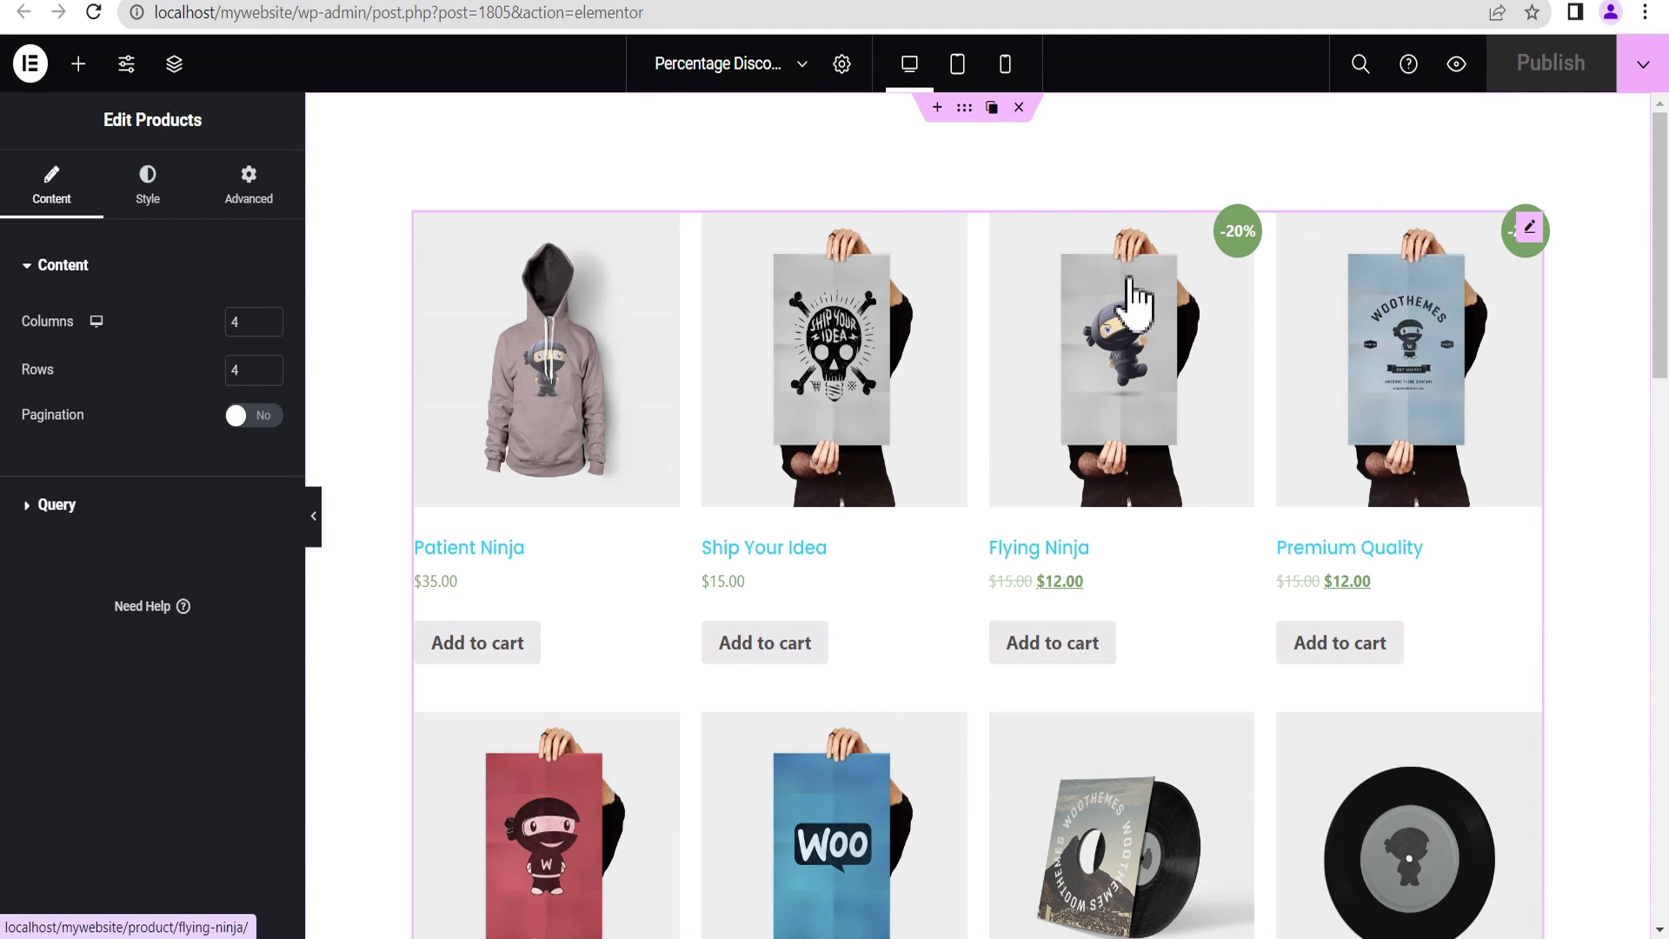
Step: Return to the list of code snippets and reactivate the "my percentage discount" snippet
click(424, 3)
drag(1660, 187, 1661, 242)
click(49, 691)
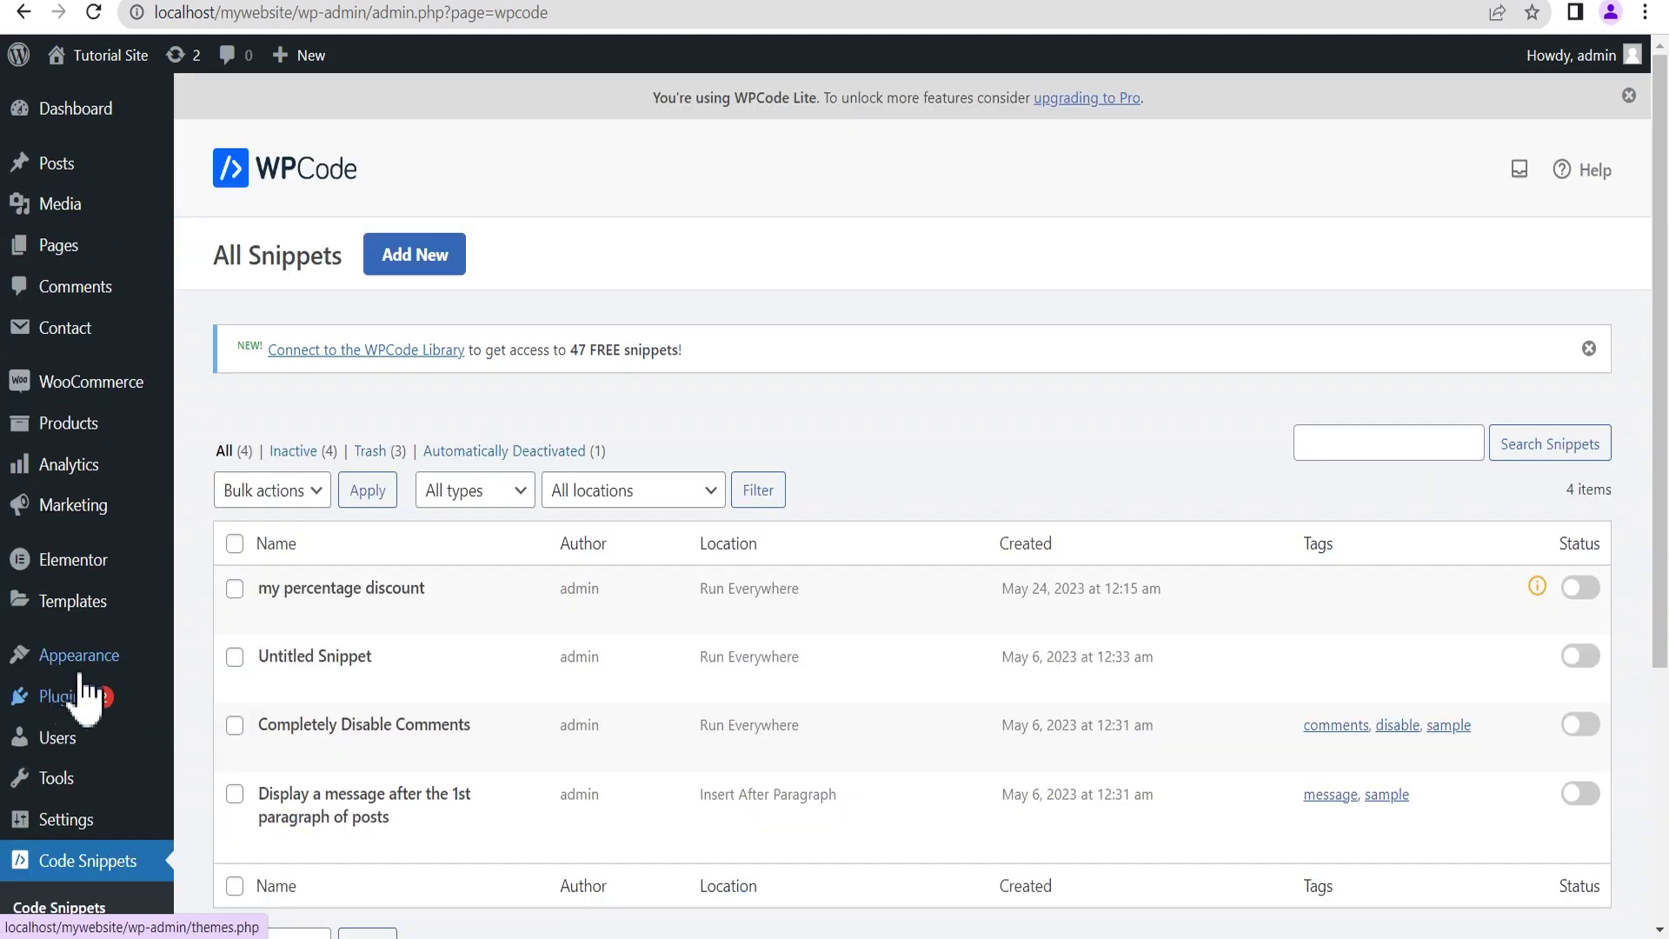
mouse_move(1537, 587)
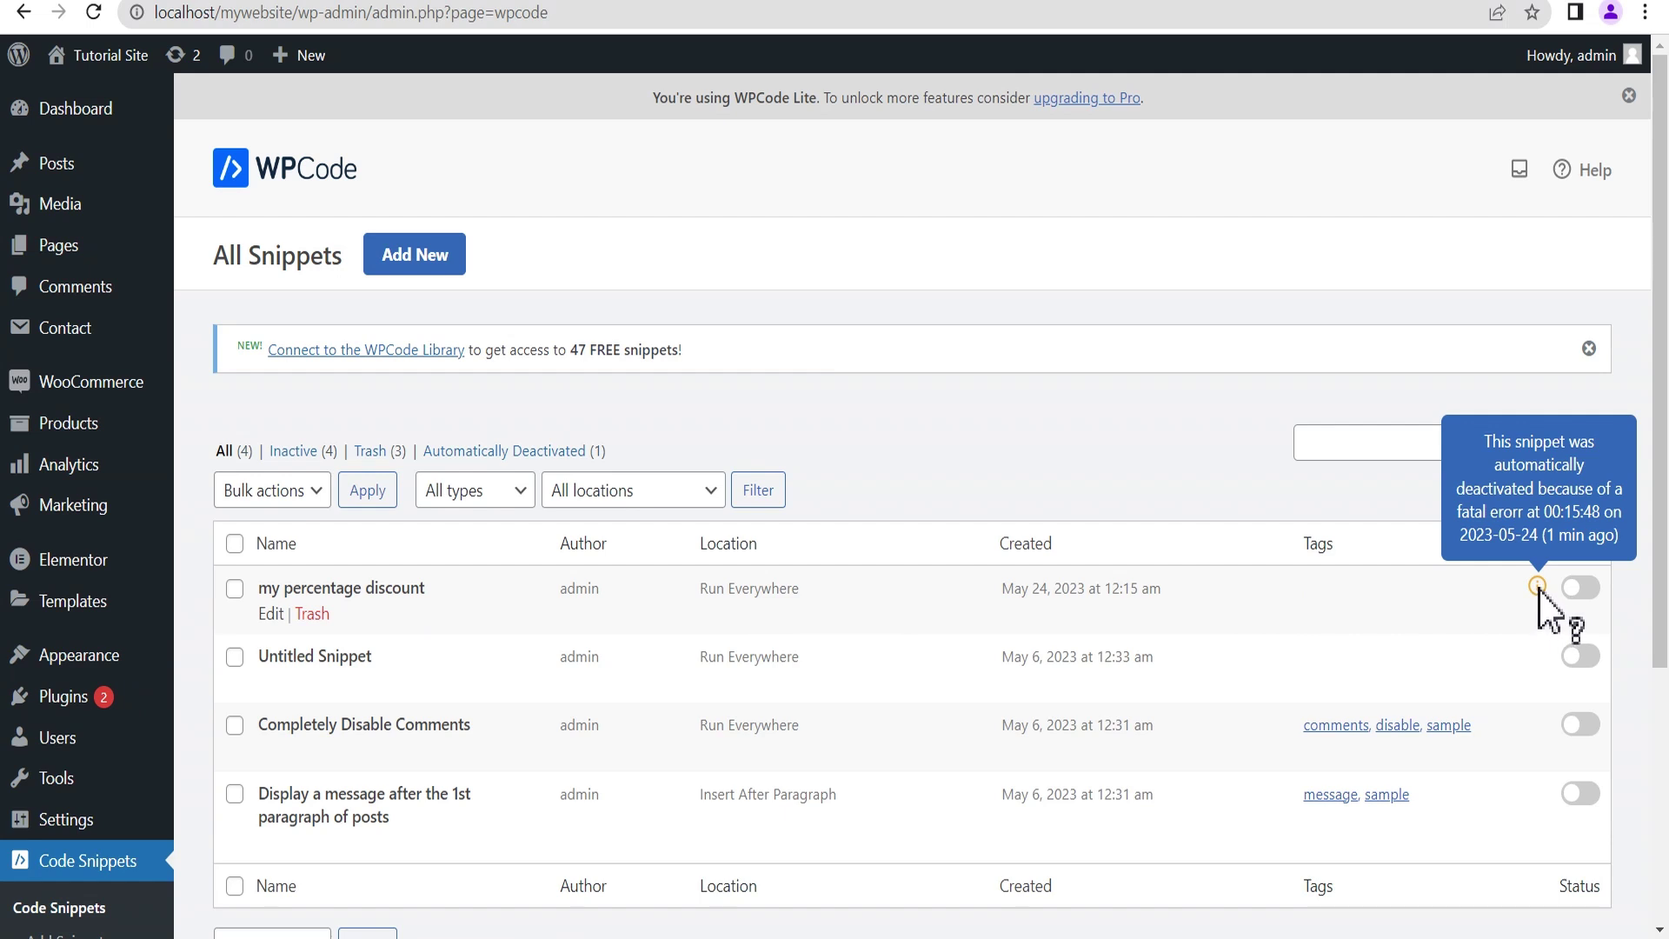
click(1578, 589)
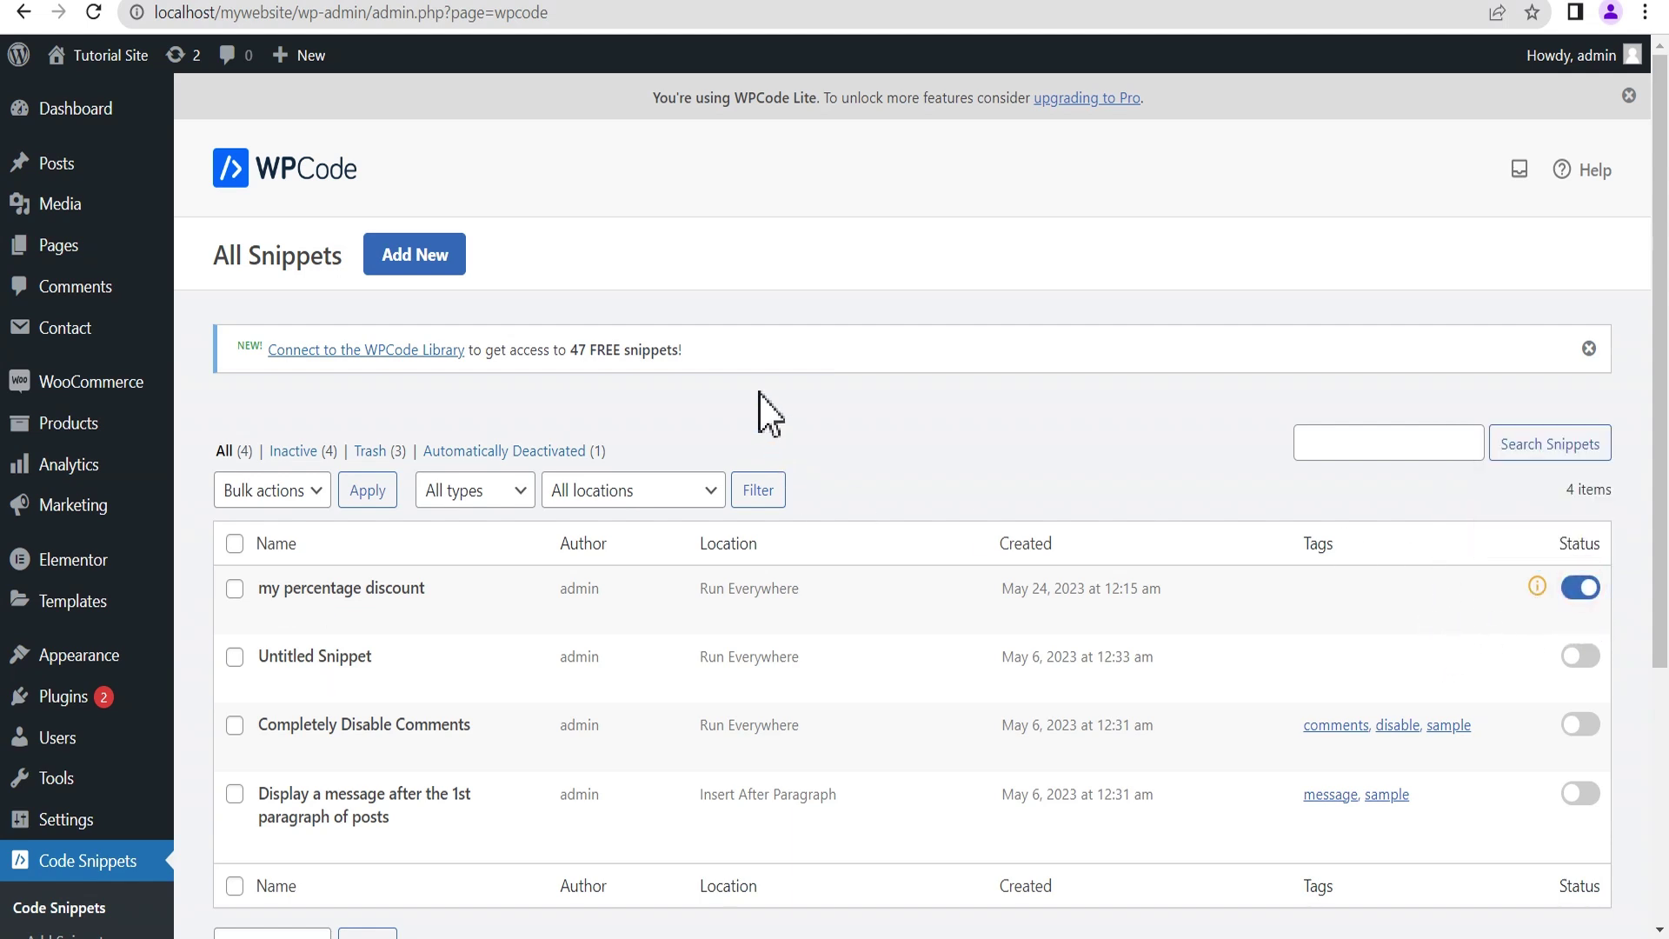
Step: Reload the previewed product page and inspect the sale badges across the product grid
click(776, 2)
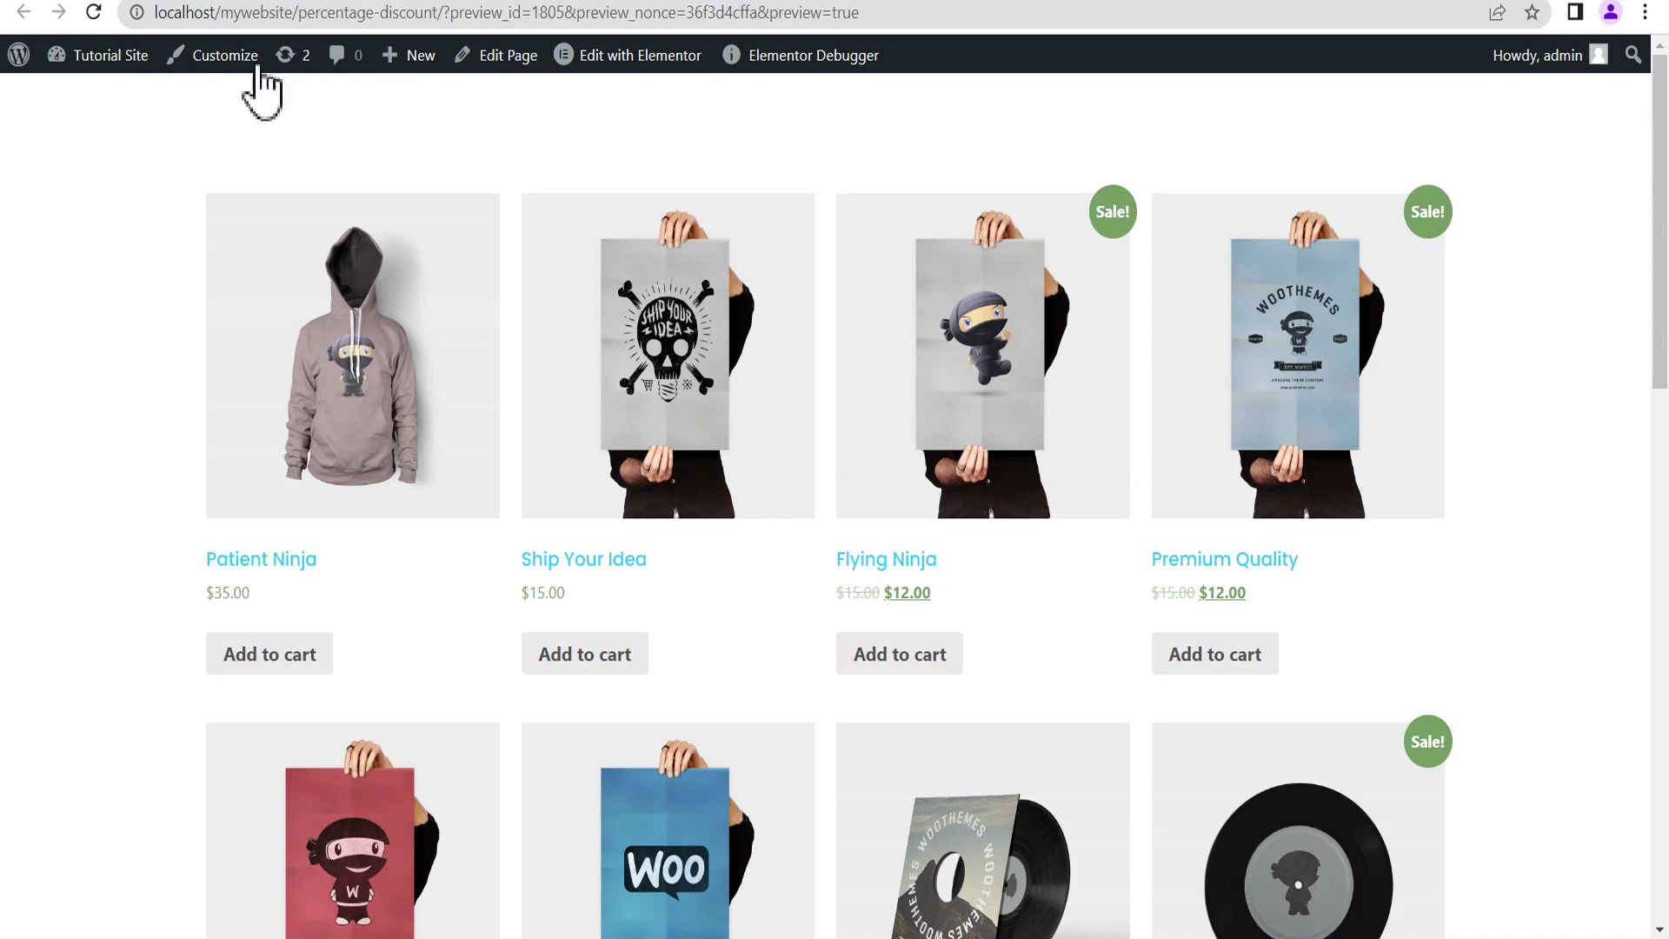
click(93, 12)
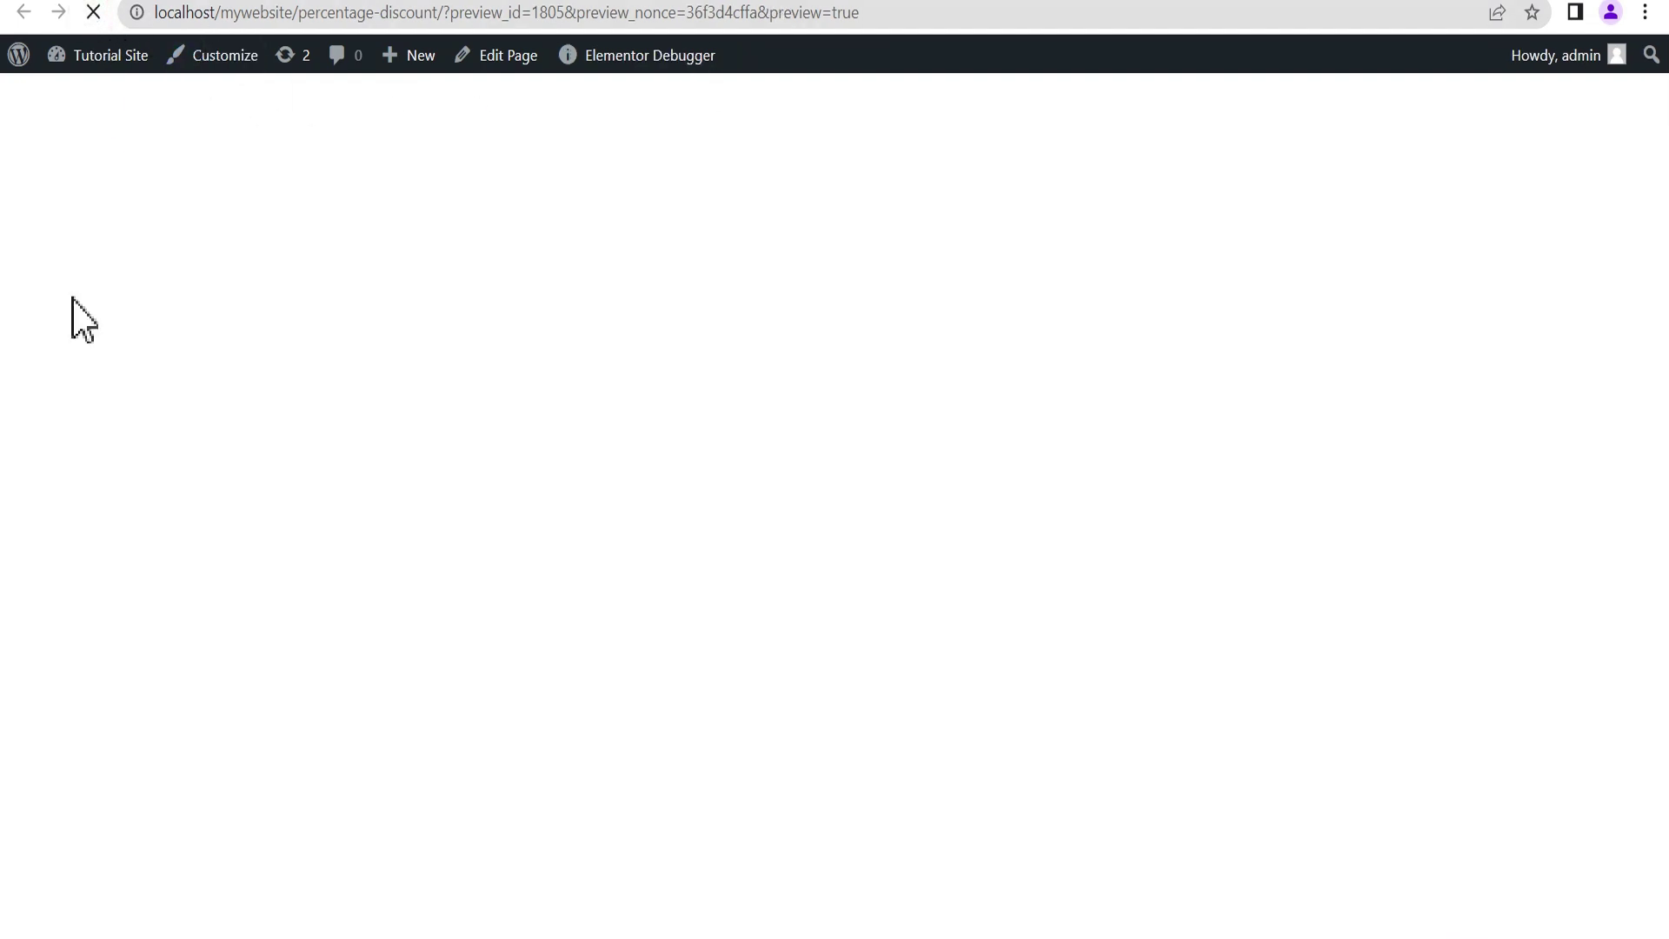
scroll(834, 504, down, 4)
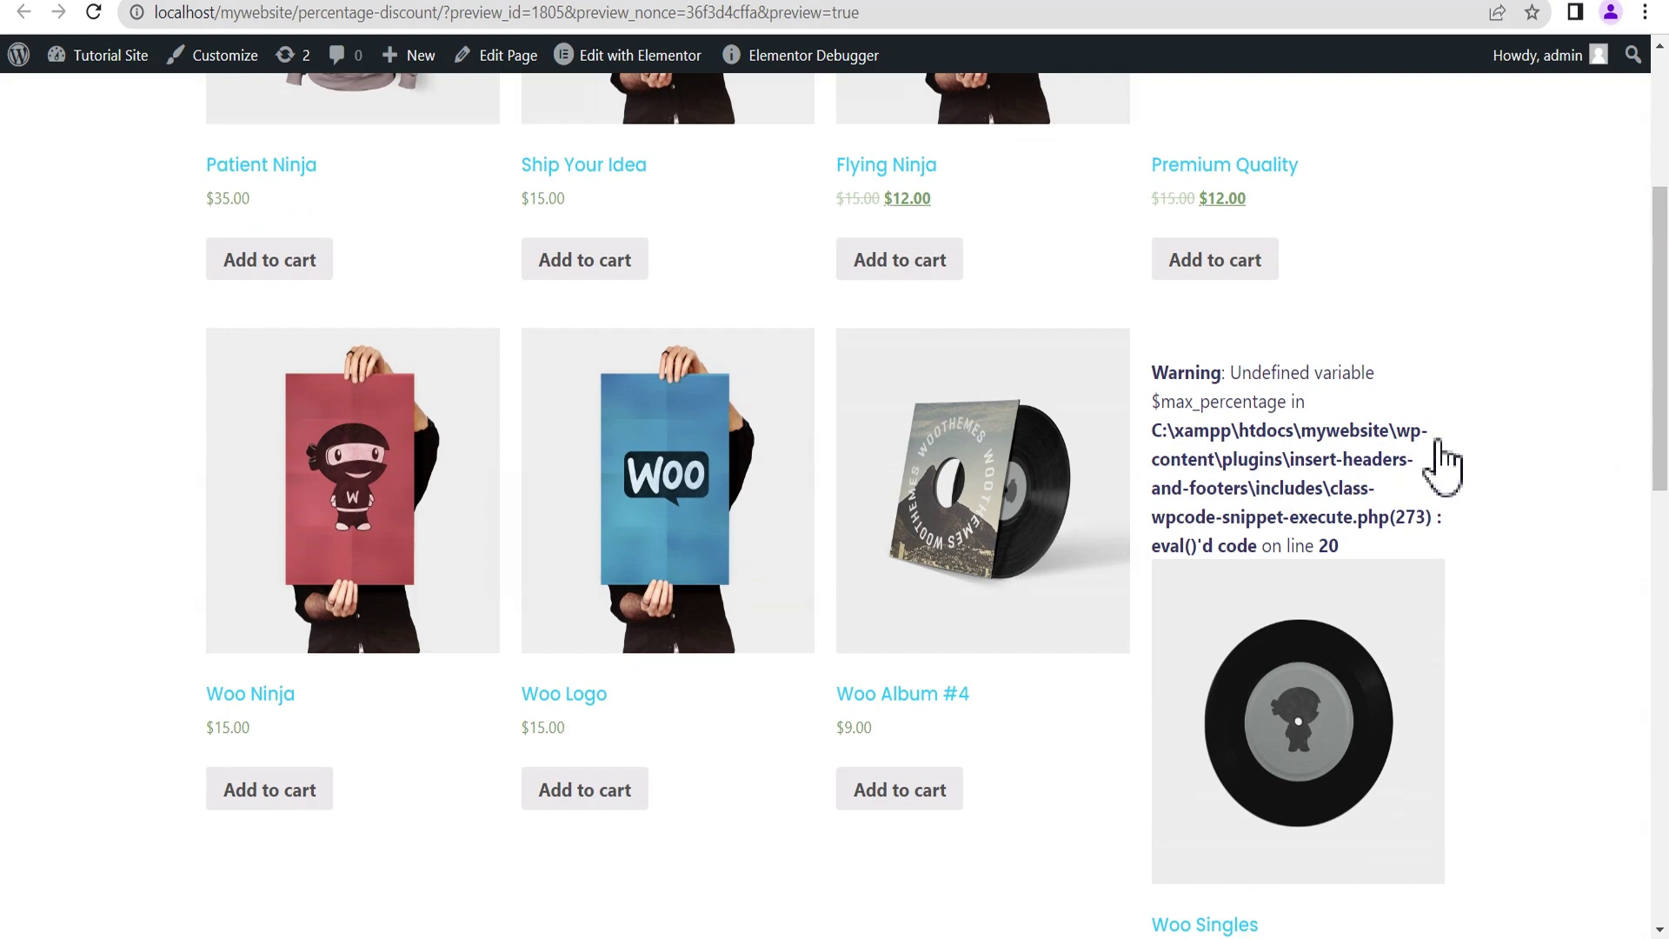
drag(1663, 396, 1664, 292)
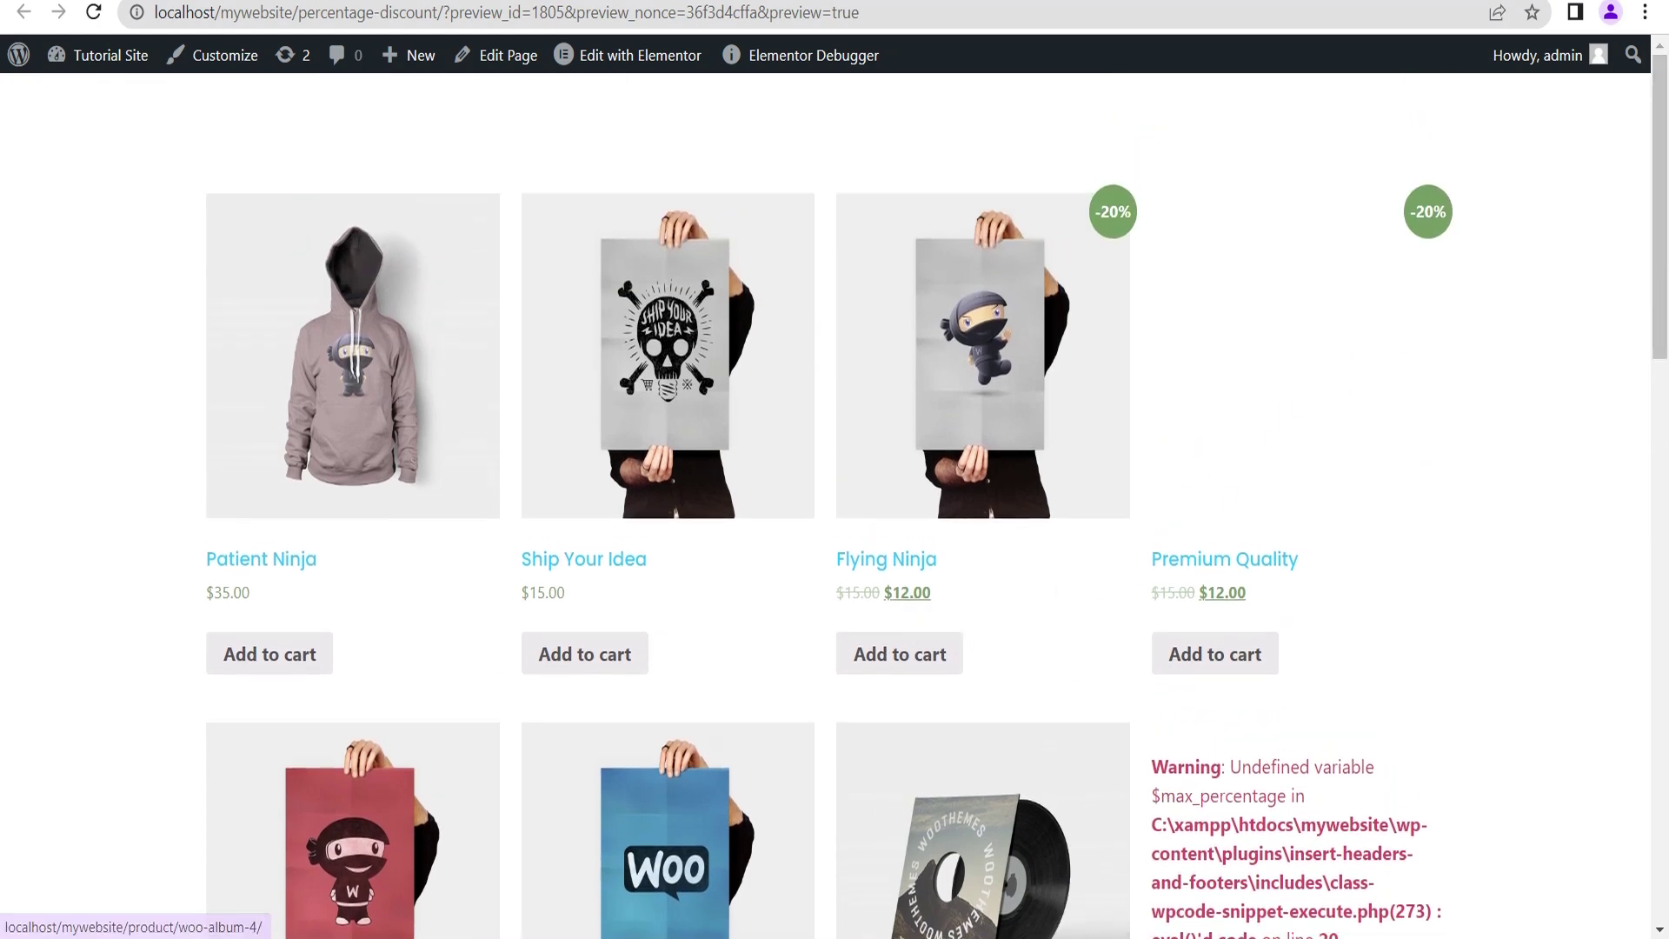
Step: Switch to the code editor and review both sale badge functions in woocomerce.php
key(alt+Tab)
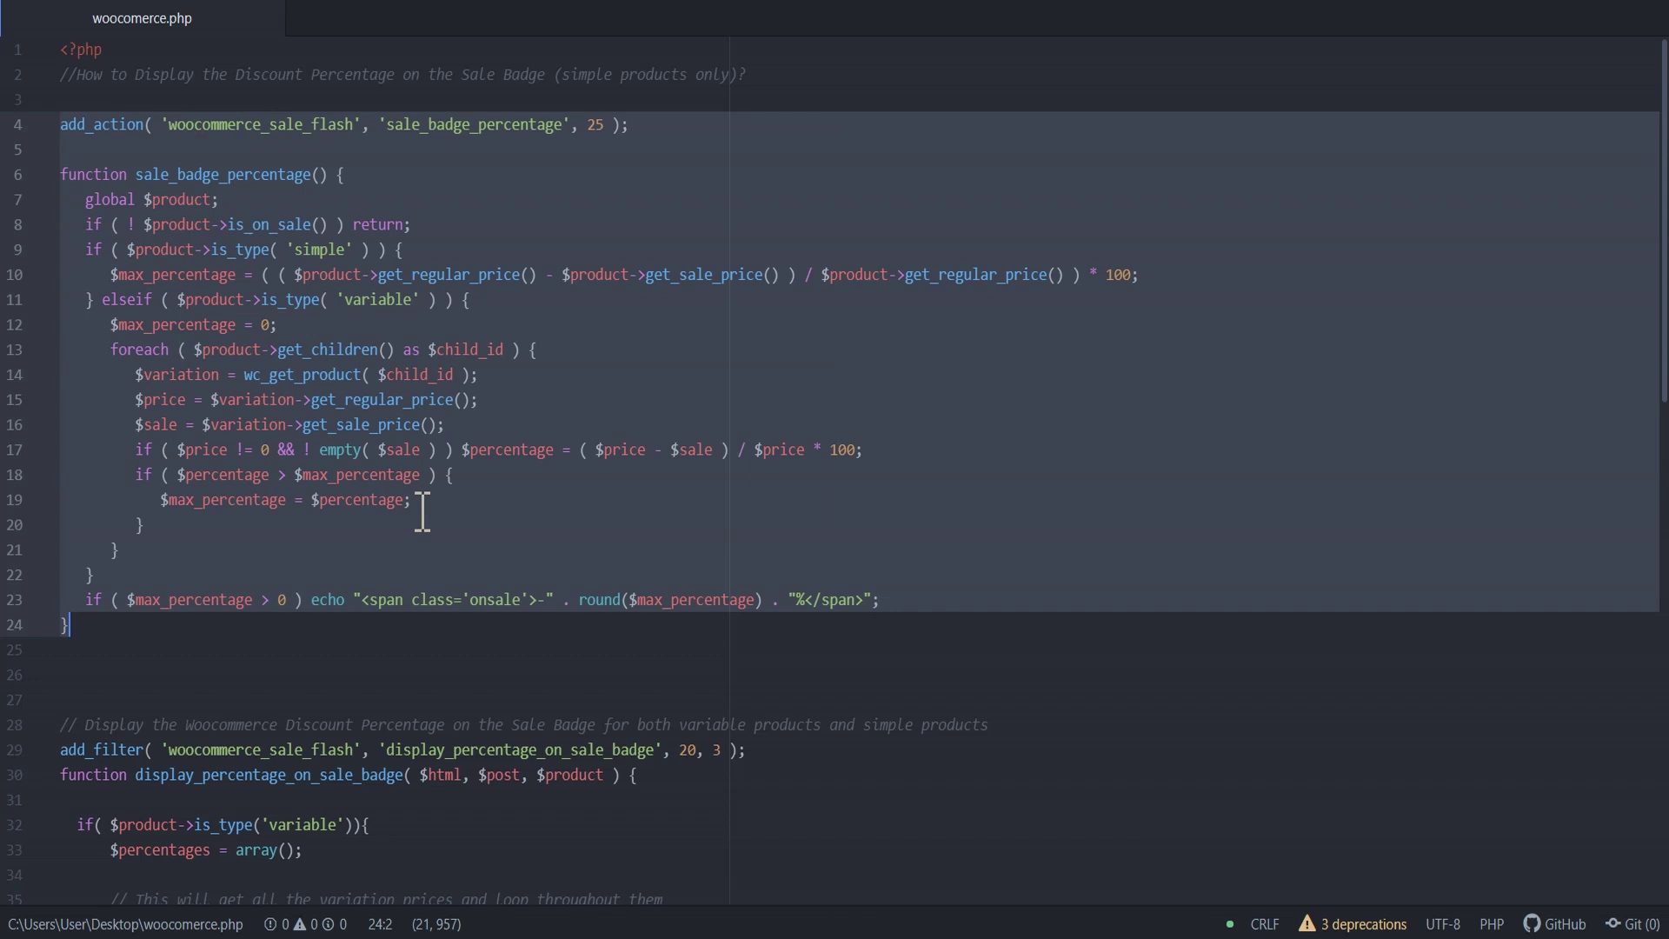
scroll(1663, 452, down, 1)
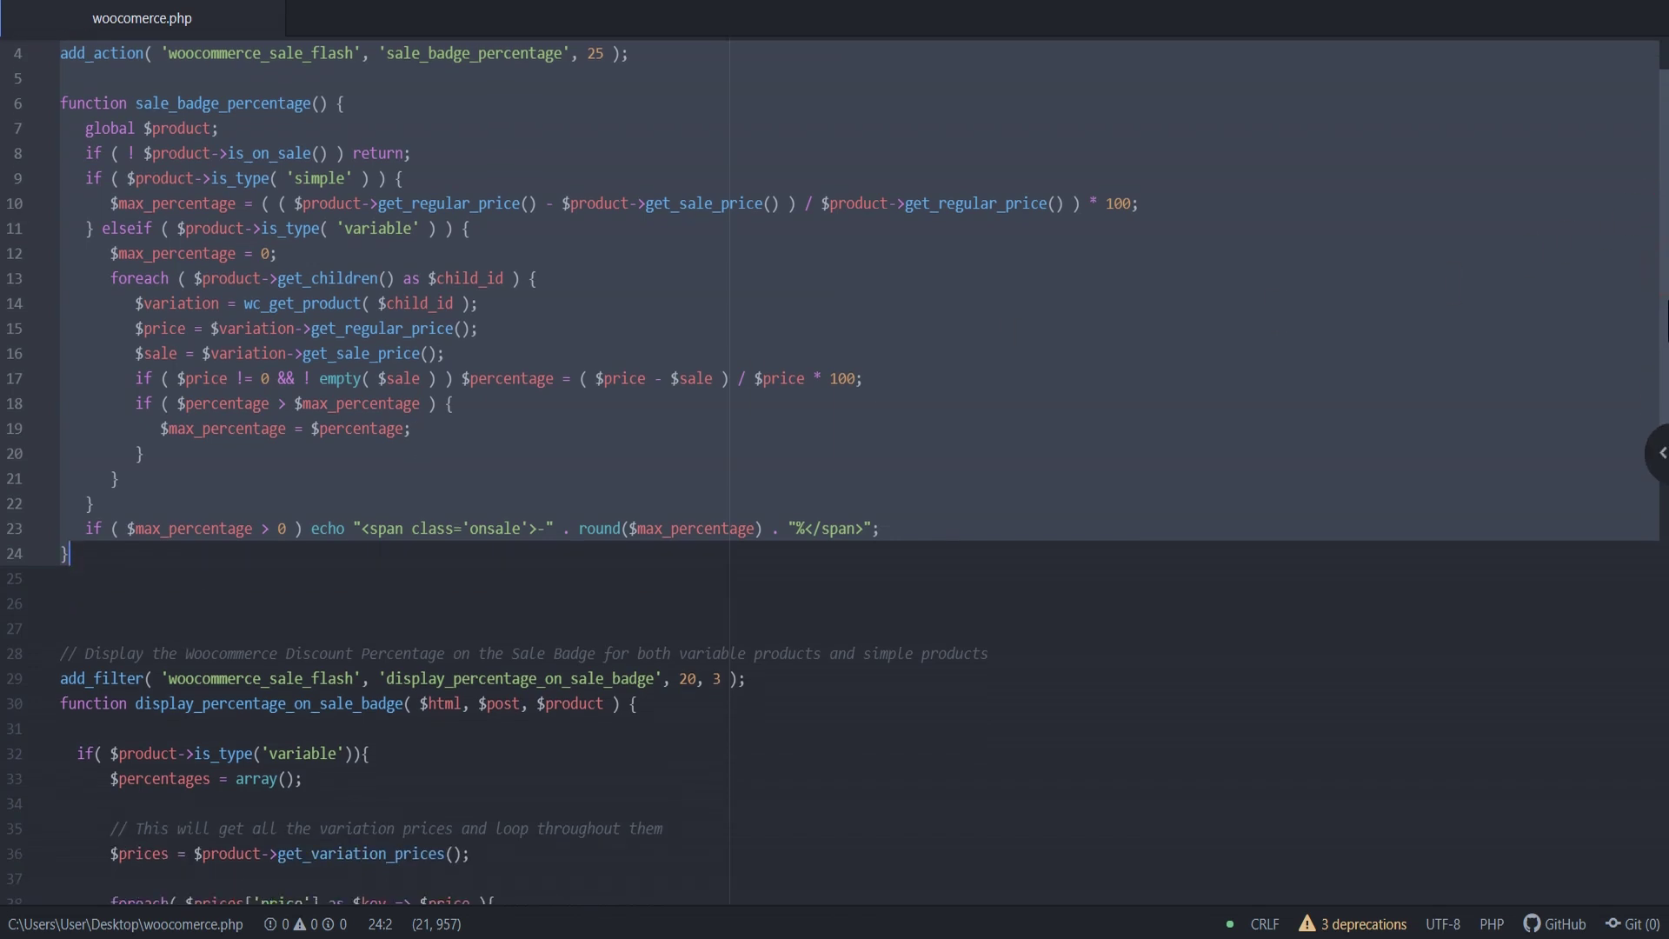
scroll(1660, 452, up, 1)
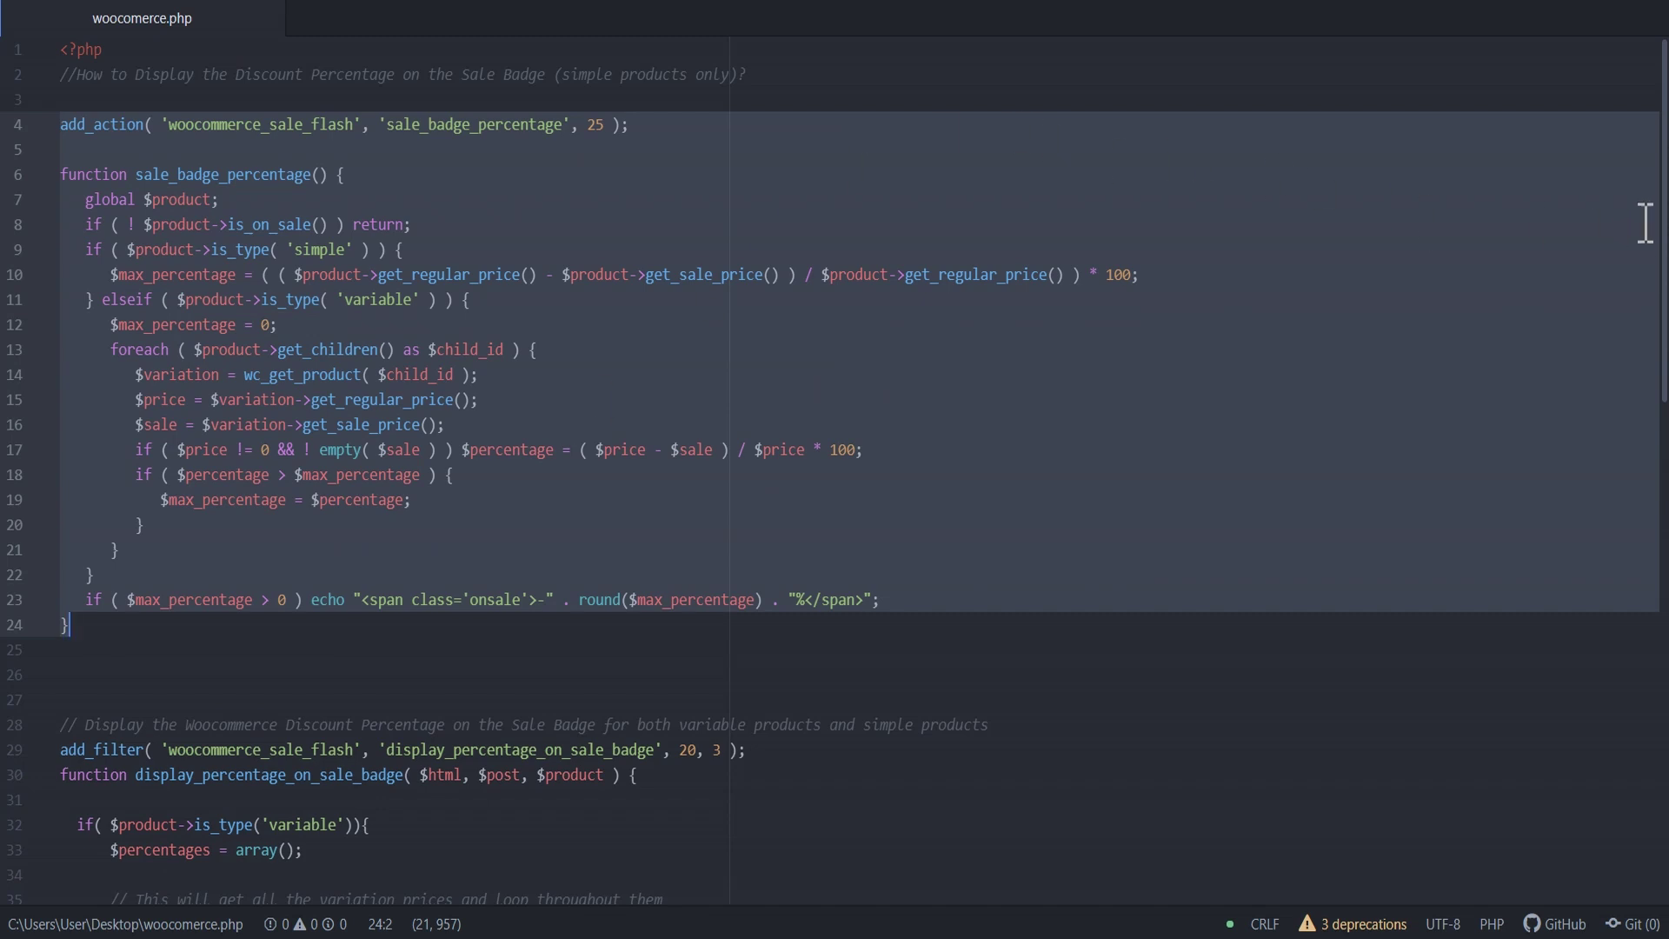
drag(1665, 230, 1665, 452)
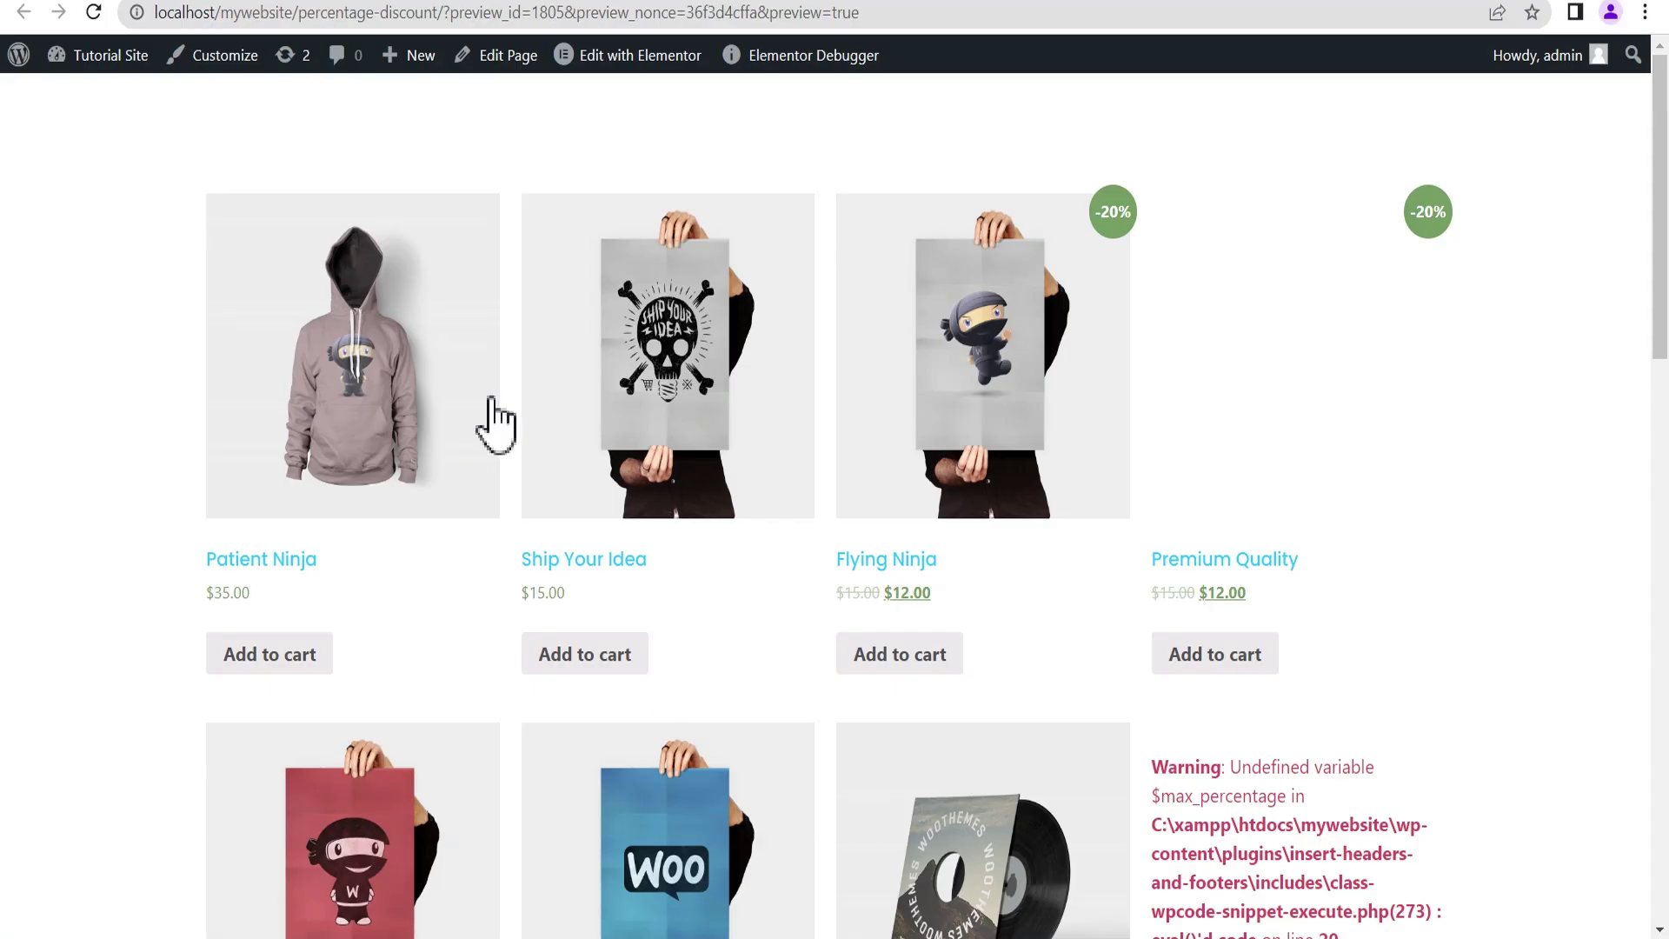
Step: Add a new custom code snippet in WPCode and title it "variable products"
click(416, 2)
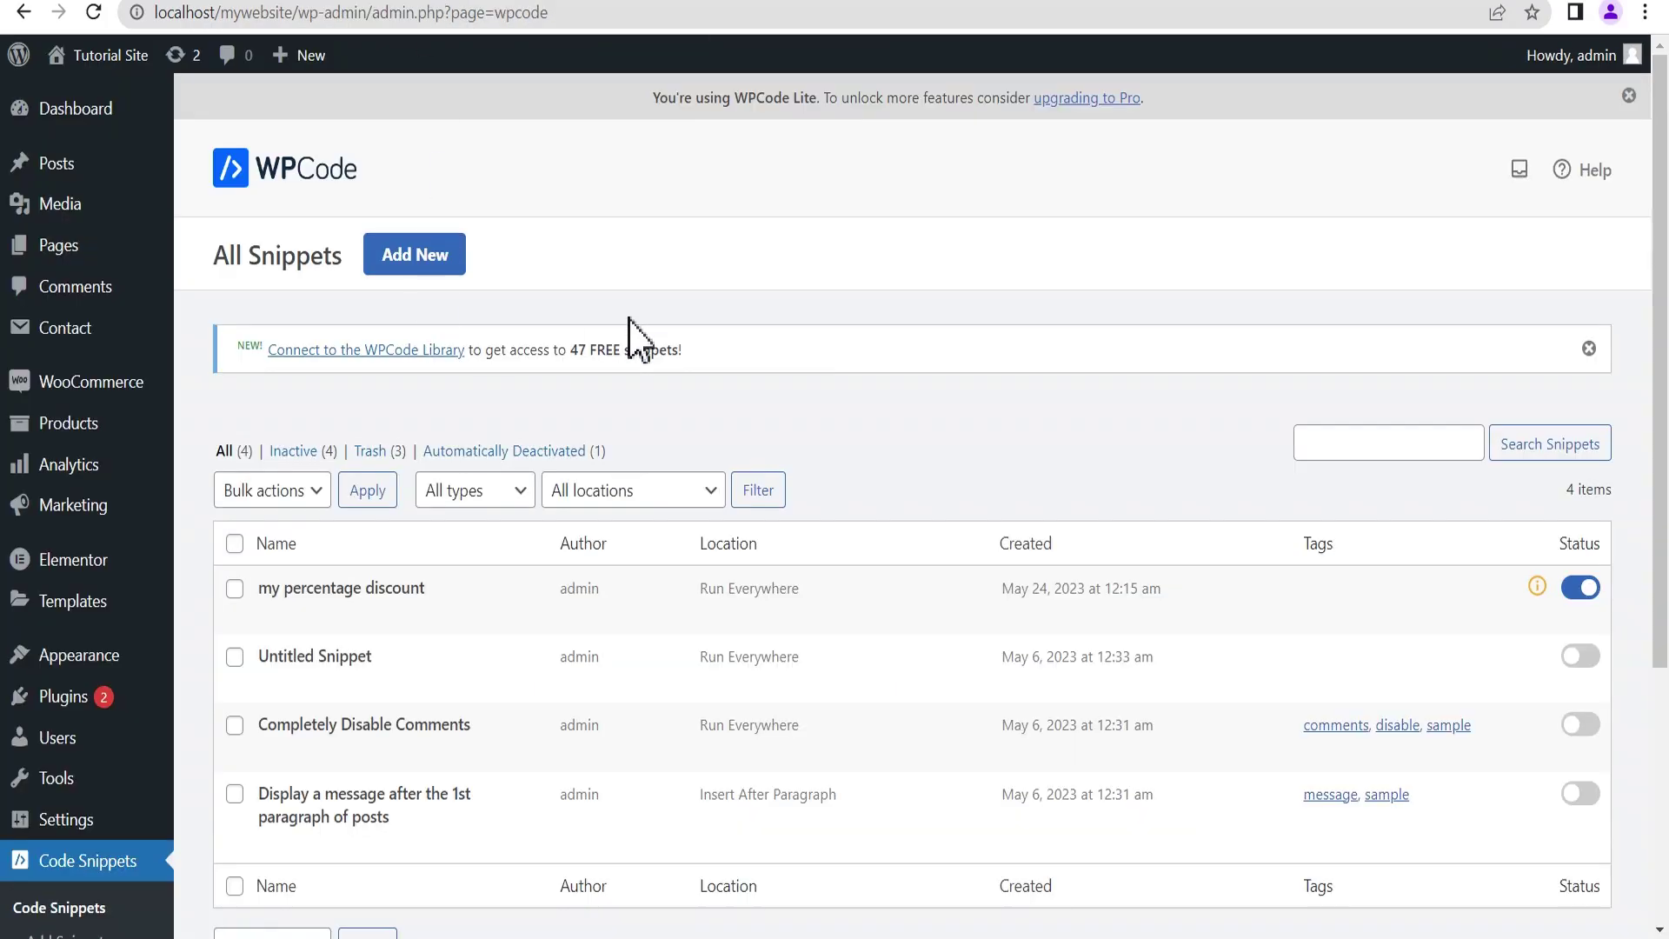
click(415, 254)
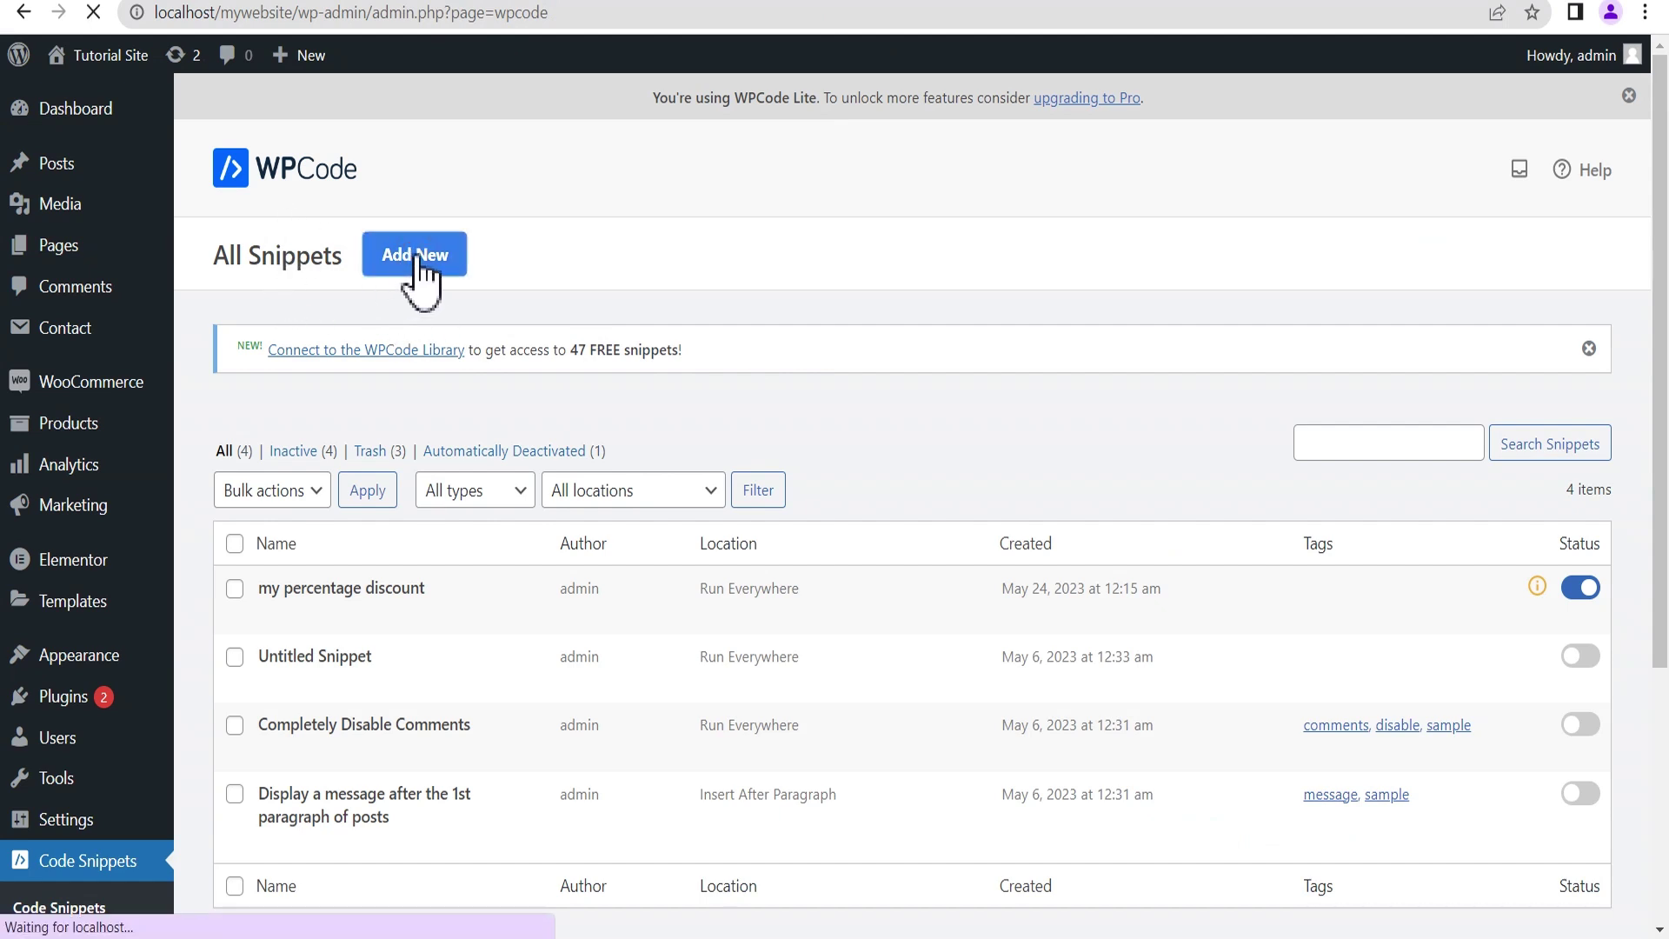
mouse_move(674, 687)
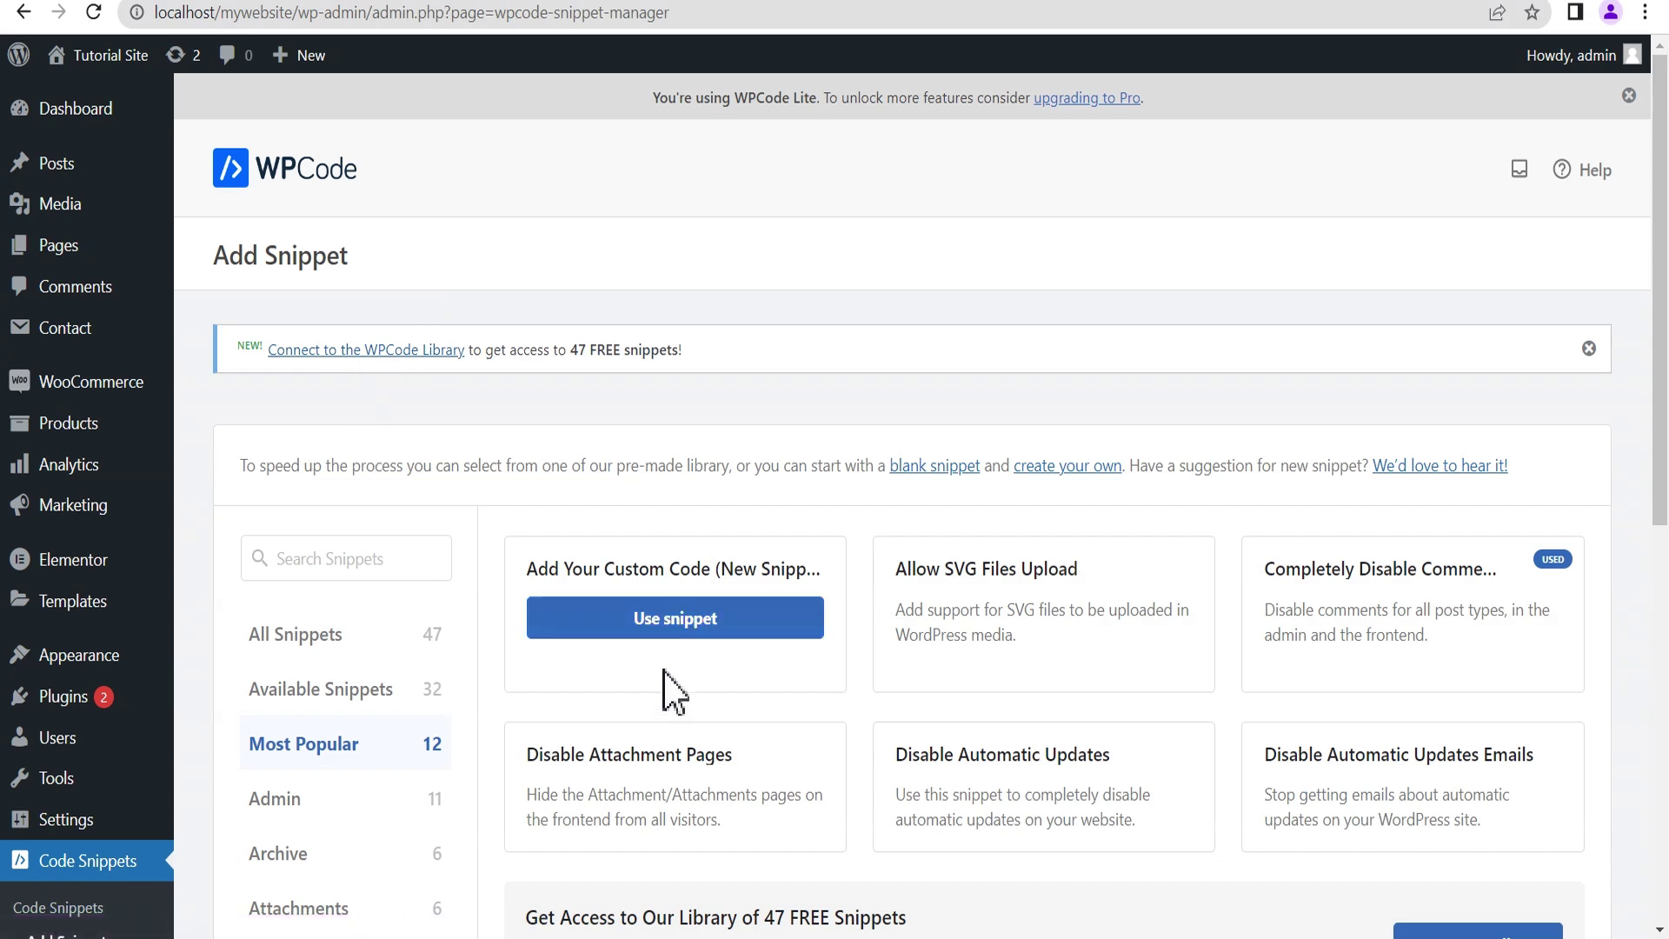
click(680, 620)
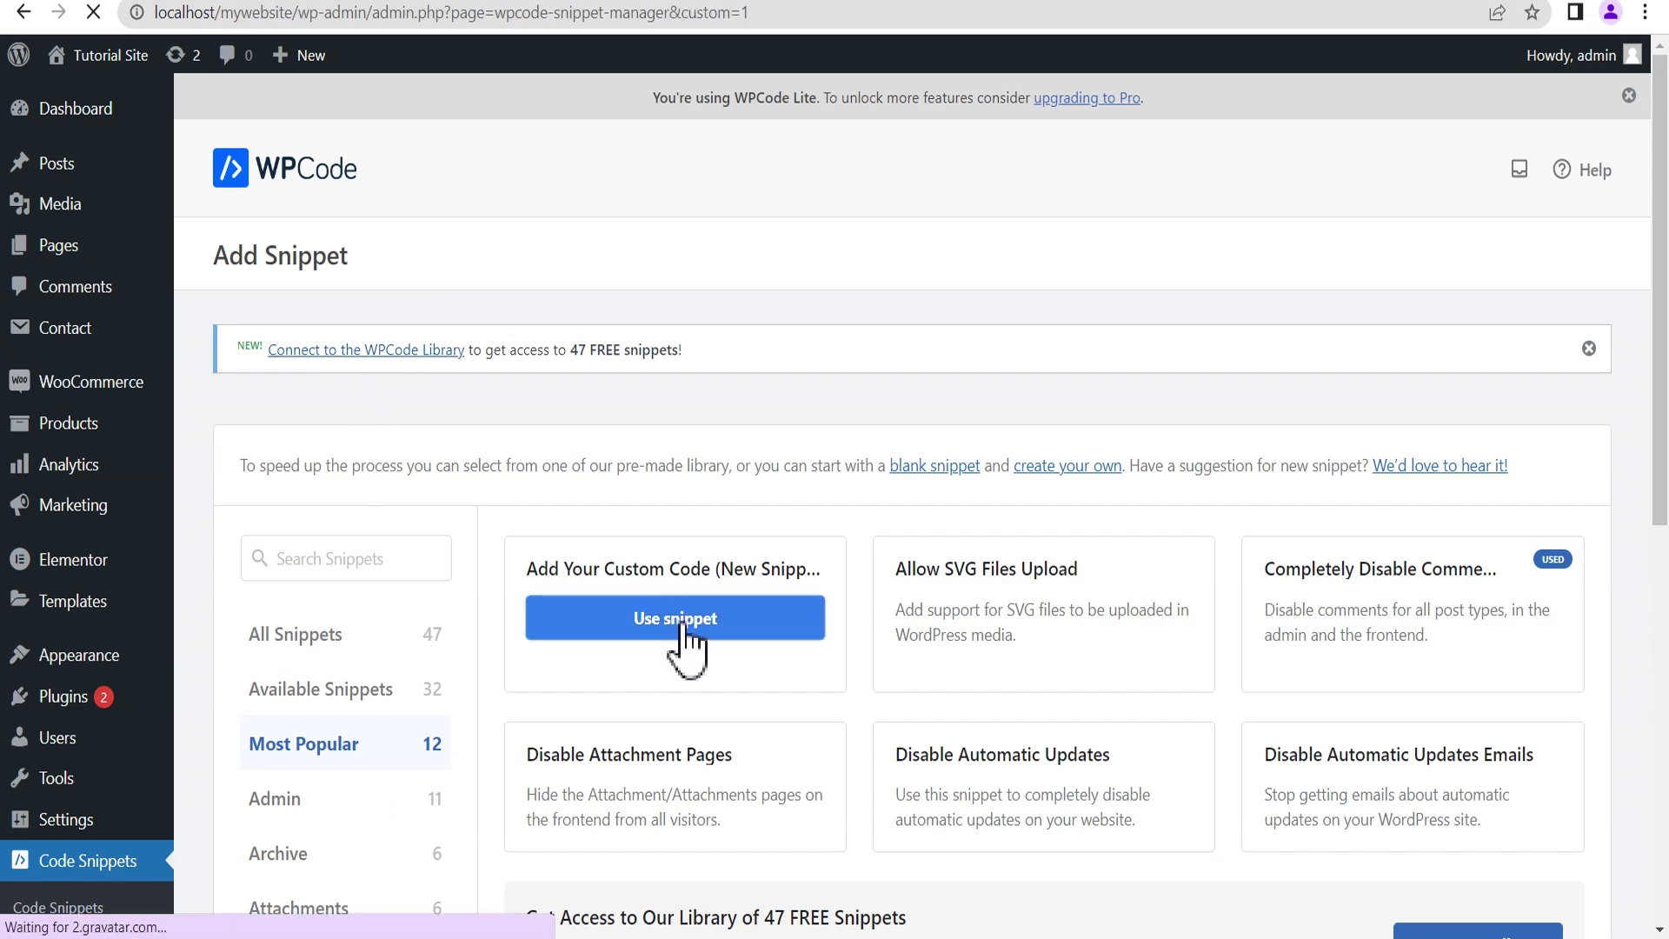
click(318, 454)
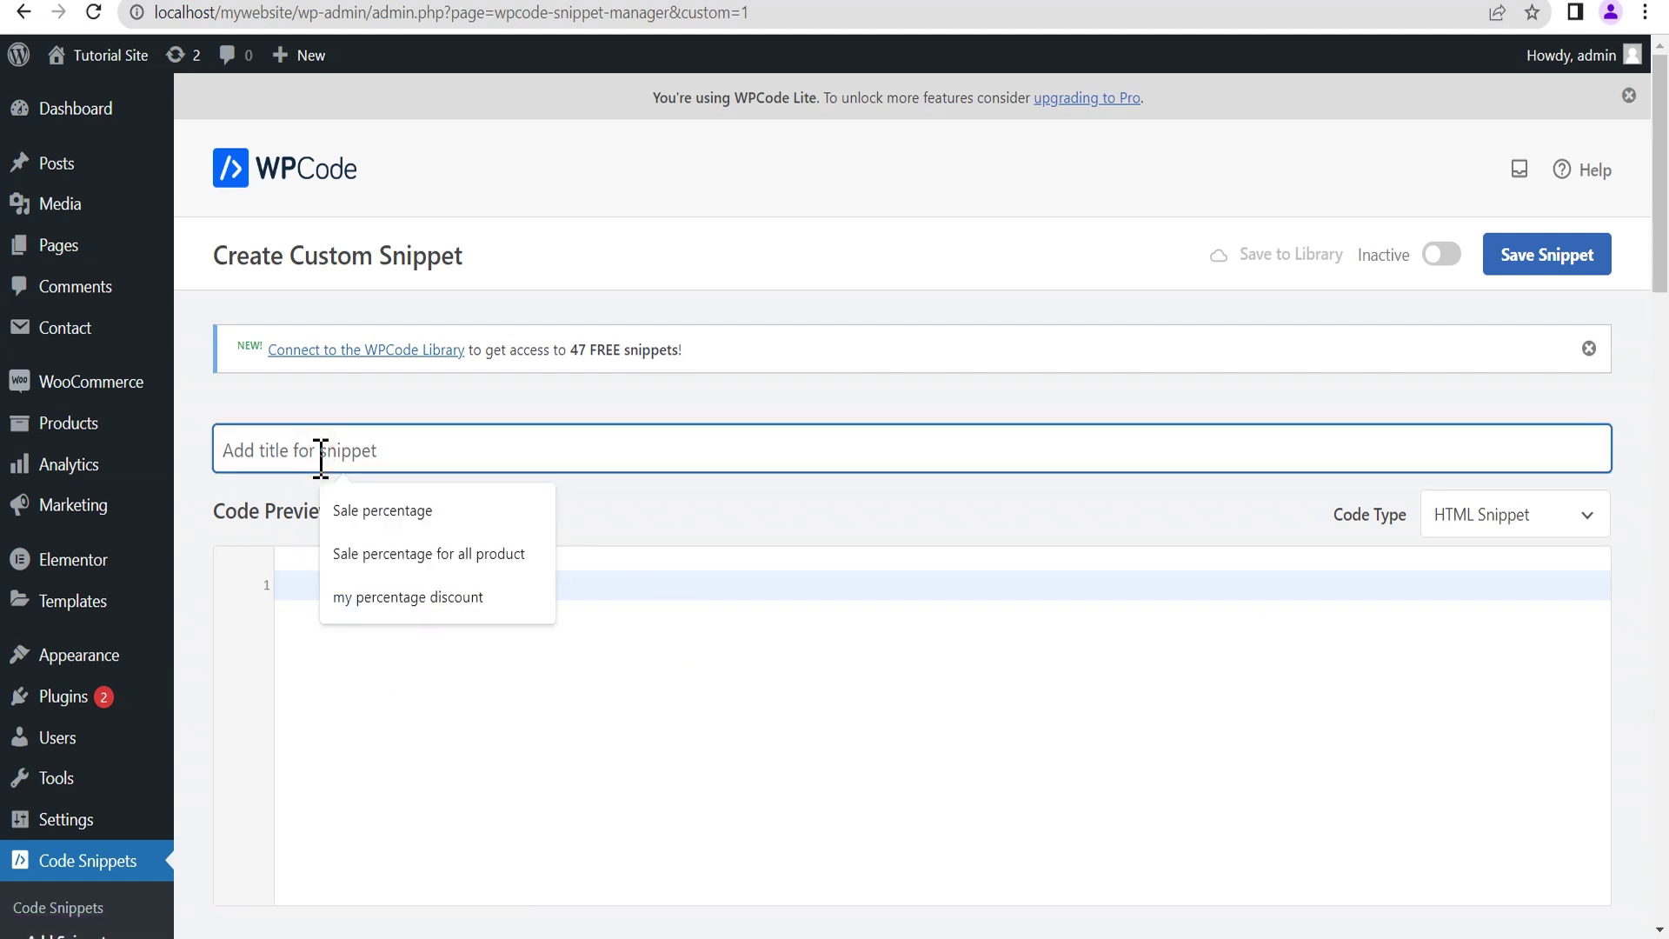
text(variable products)
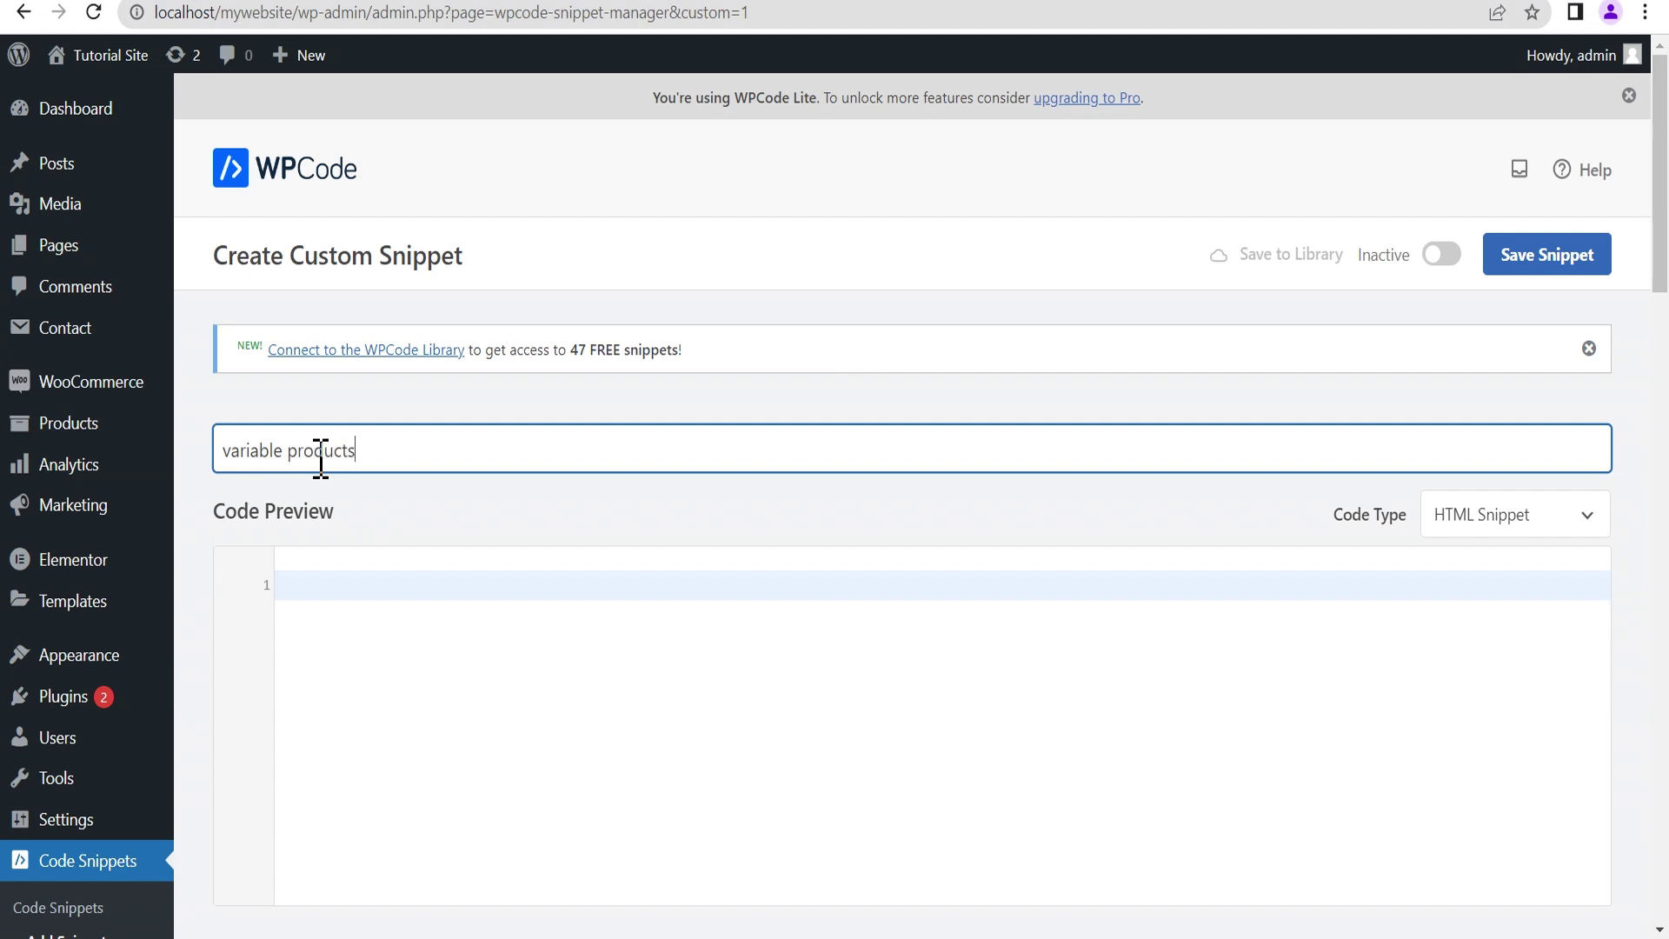
Step: Set the new snippet to active and choose PHP Snippet as its code type
click(1444, 255)
click(1489, 521)
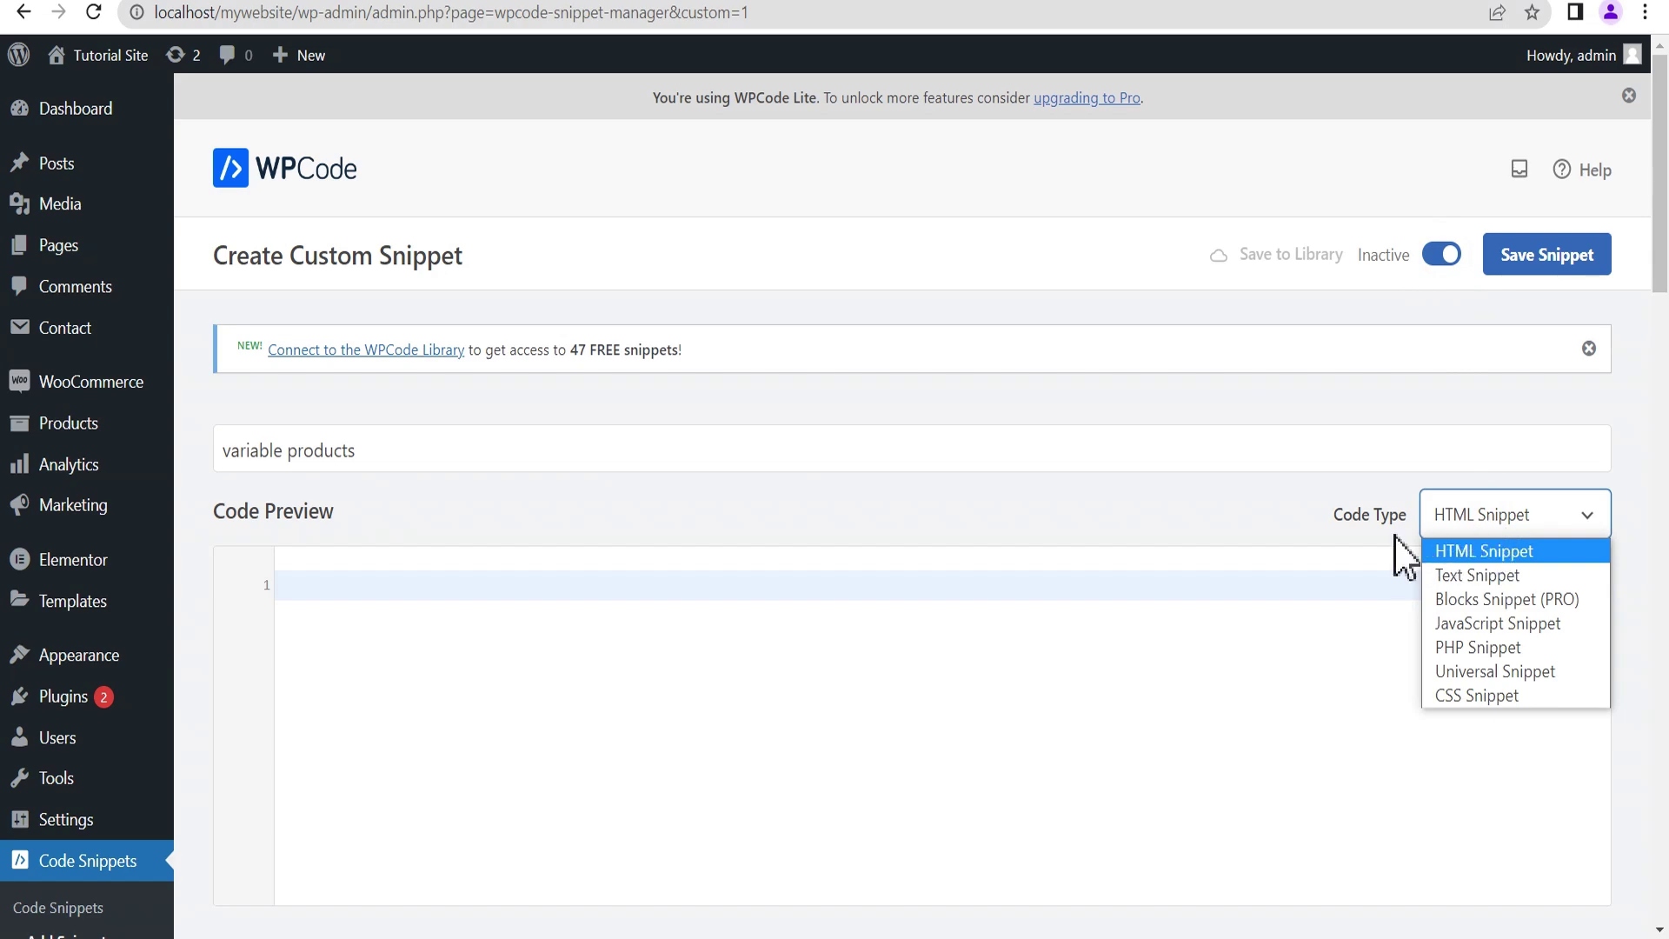
click(1494, 658)
click(994, 676)
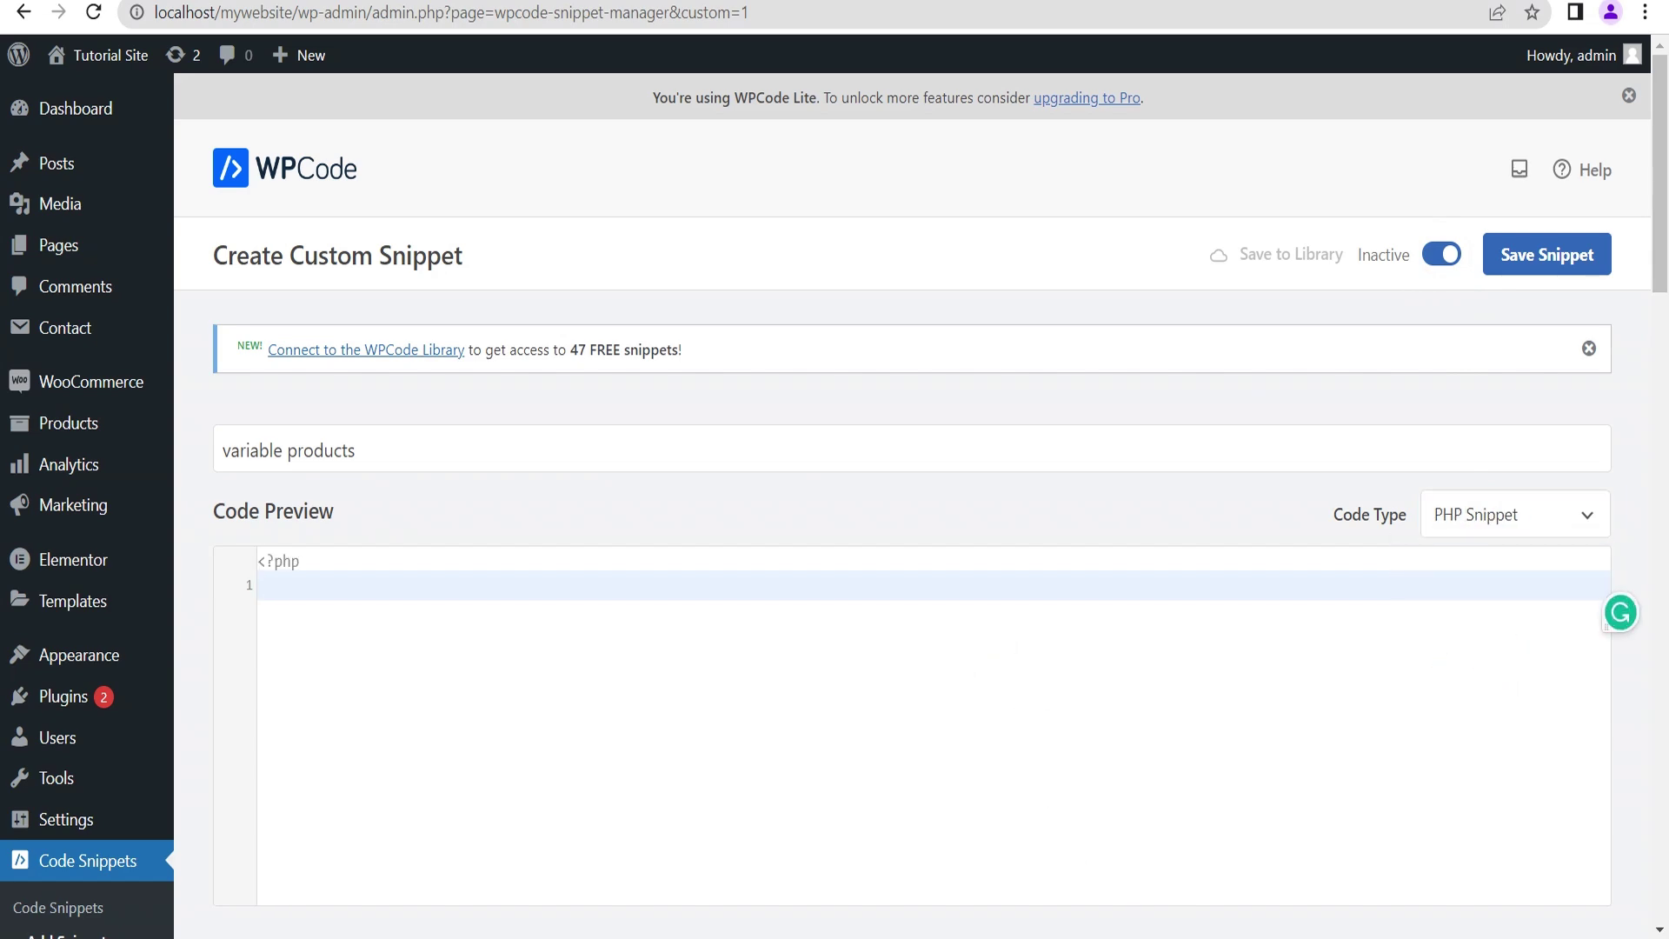
Step: Copy the display_percentage_on_sale_badge filter and function from woocomerce.php into the snippet's code and save the snippet
key(alt+Tab)
drag(61, 198, 142, 869)
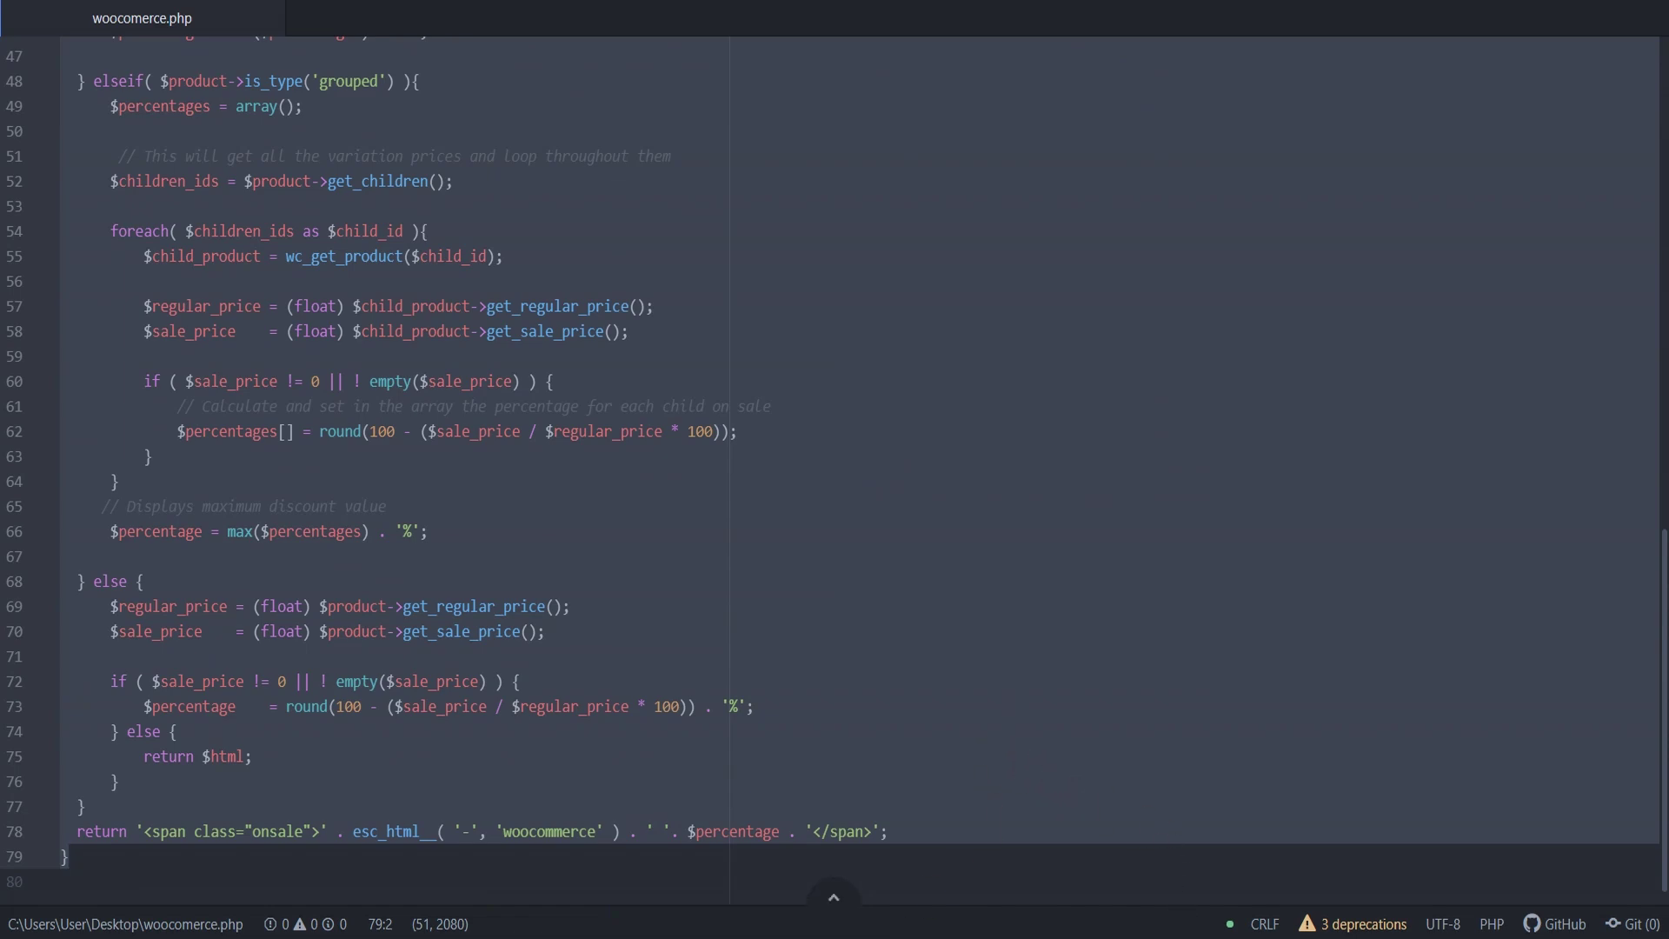
key(alt+Tab)
click(487, 648)
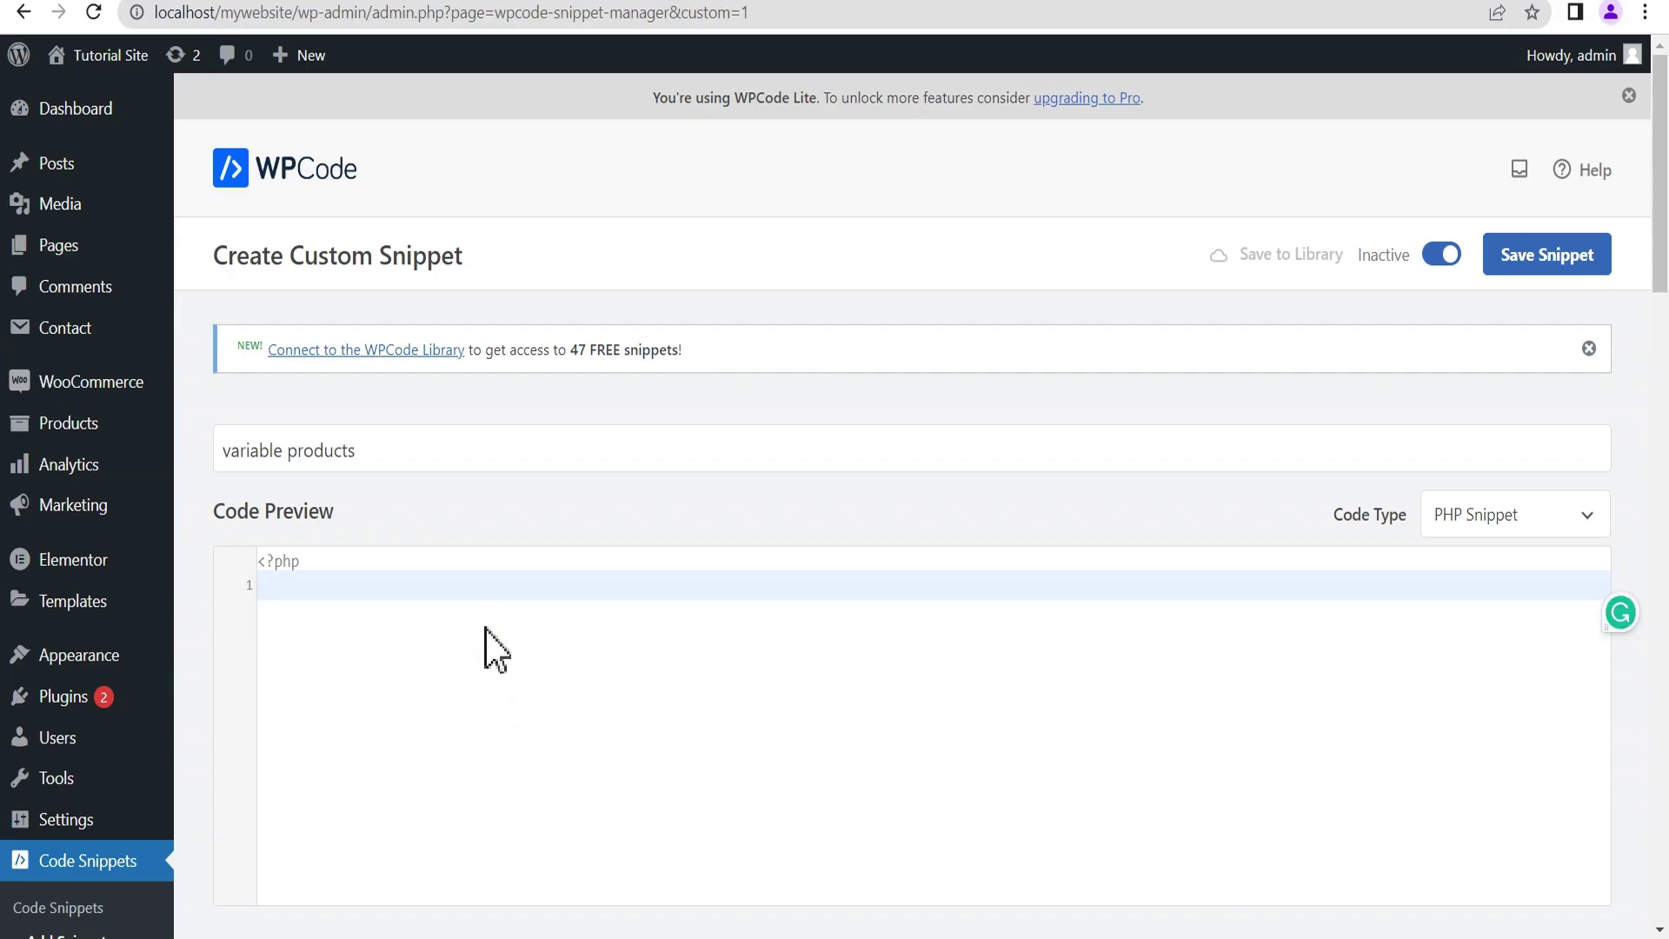
key(ctrl+v)
click(1538, 259)
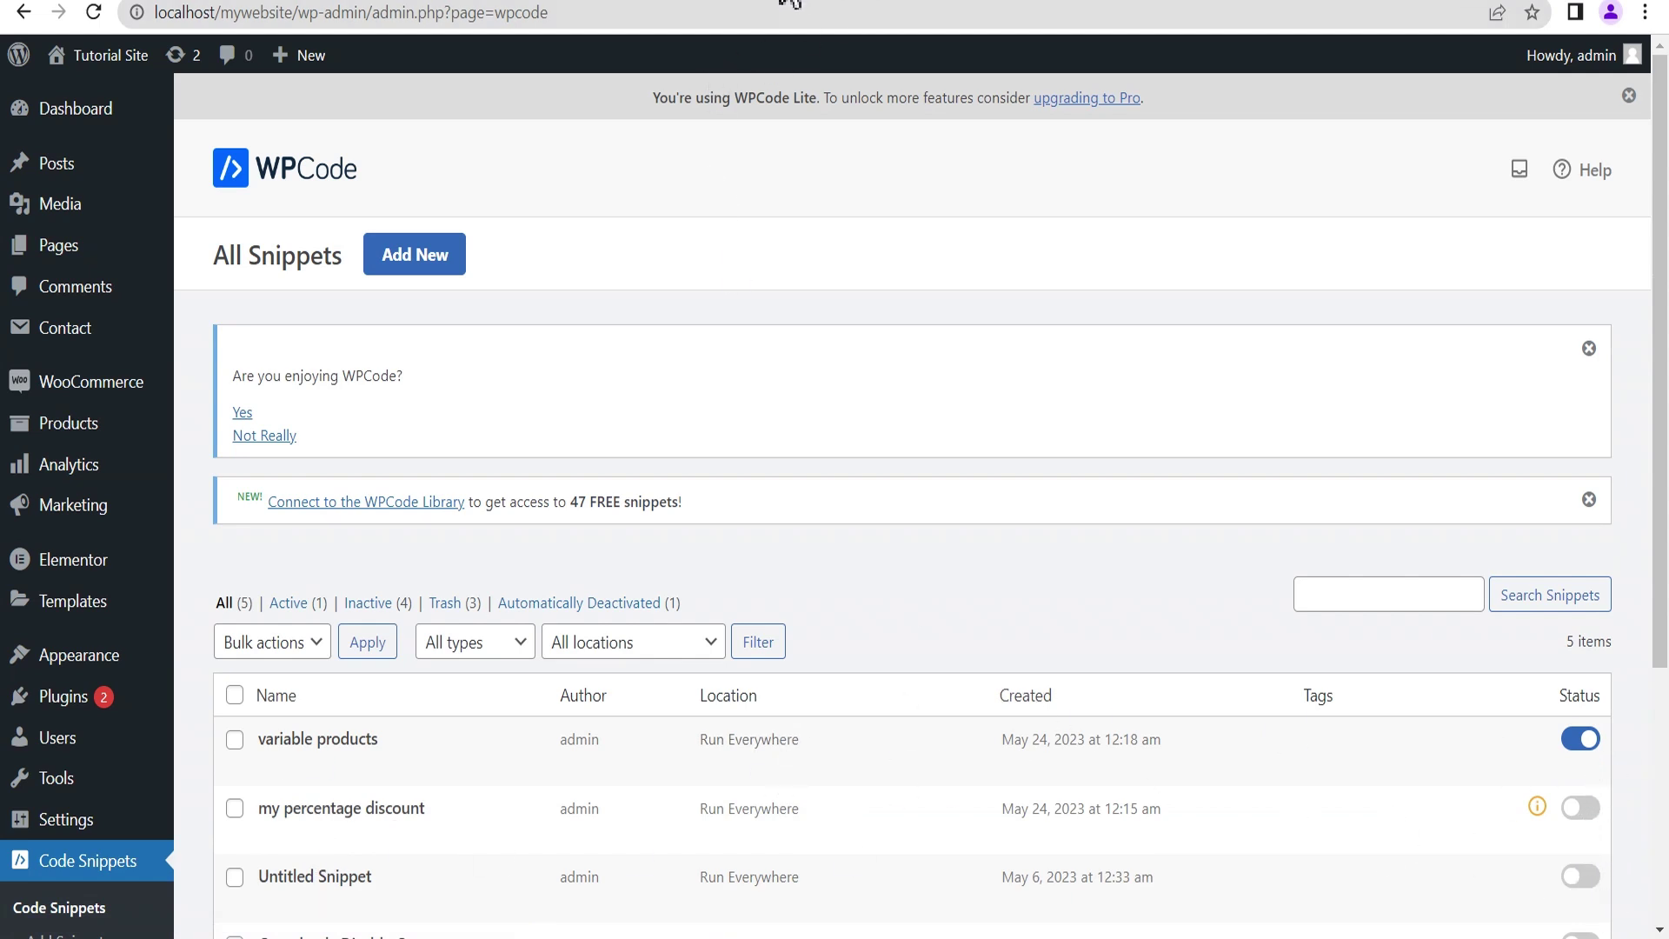
Step: Reload the previewed page and check the percentage badges on simple and grouped products
click(785, 3)
click(94, 12)
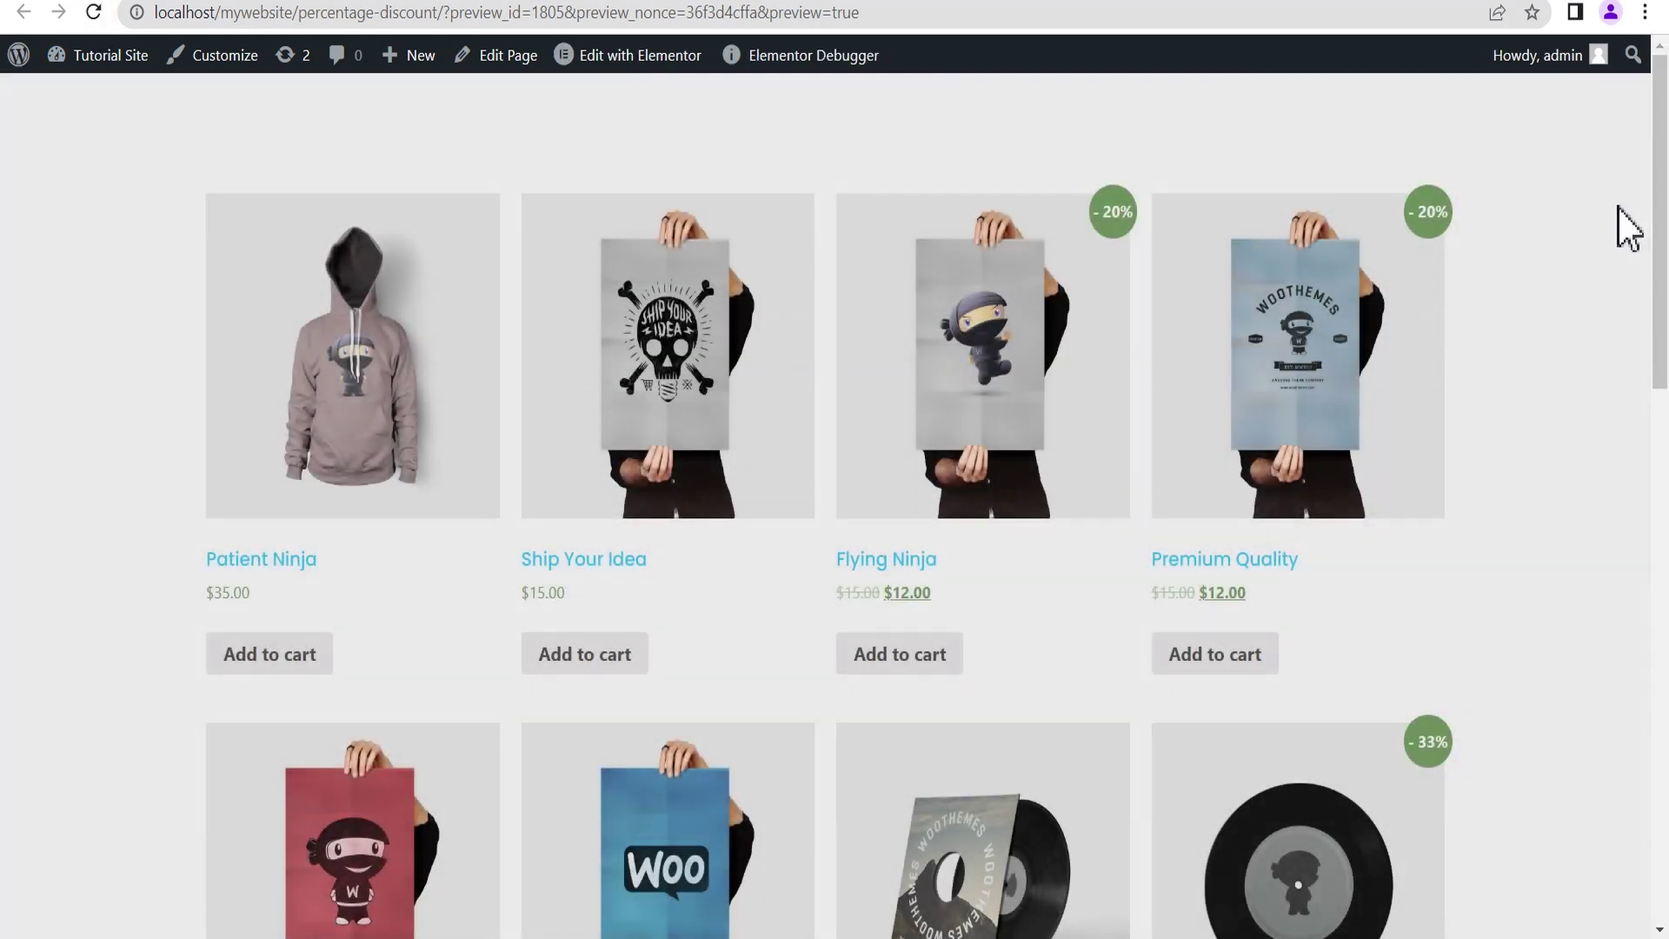
scroll(1619, 234, down, 6)
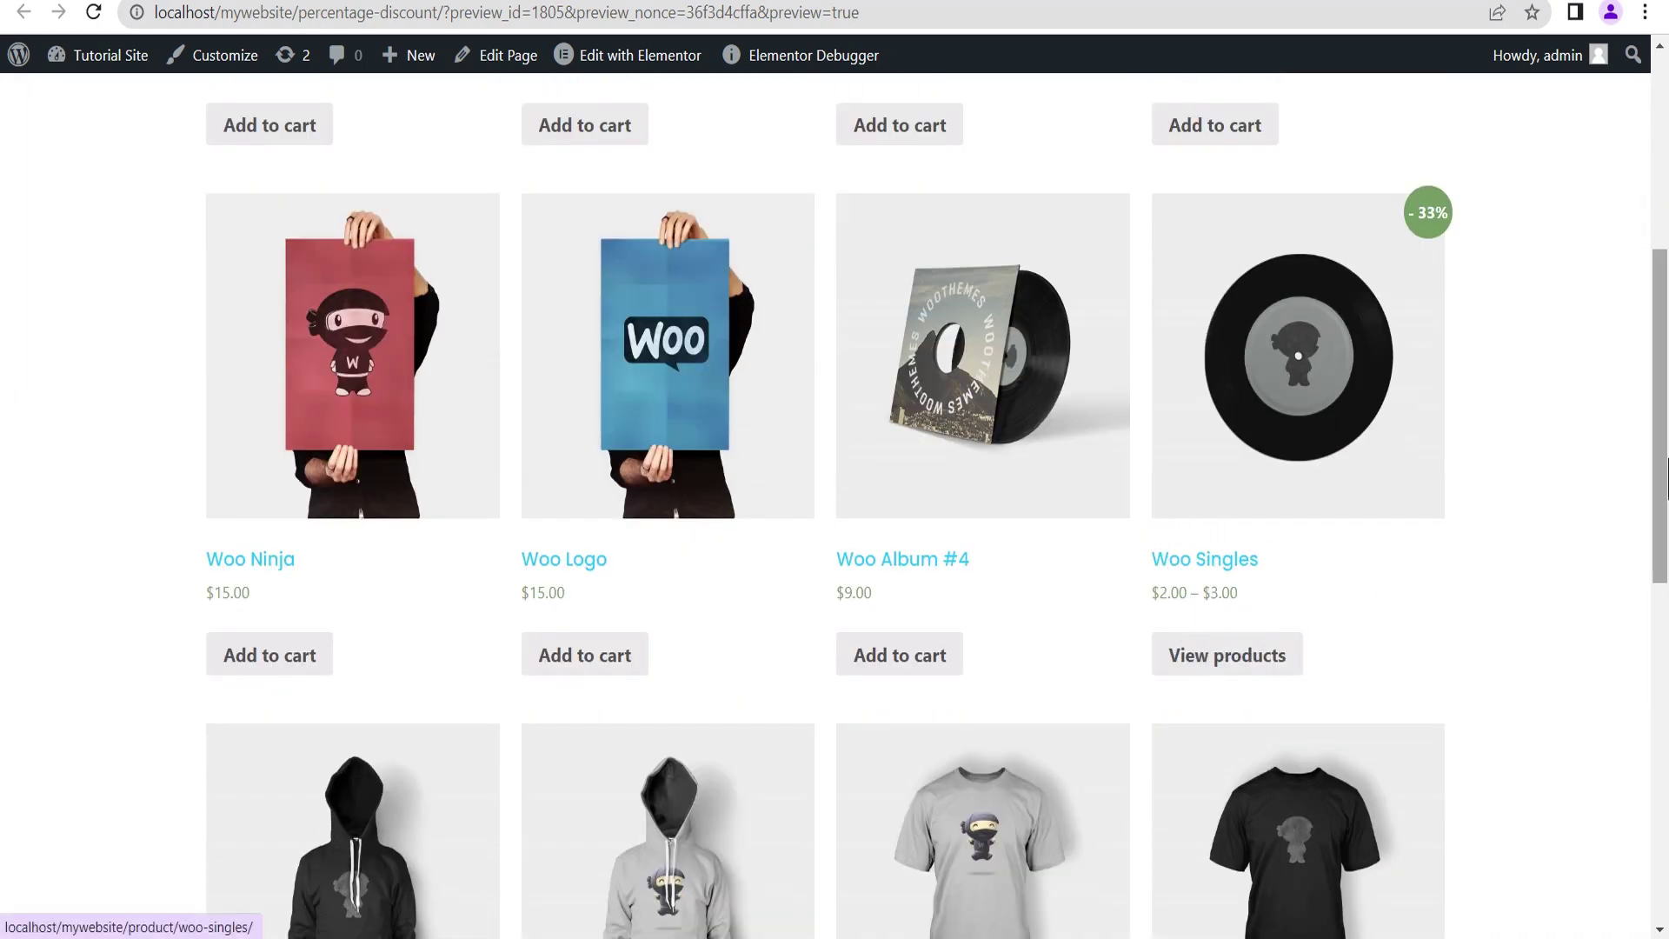
scroll(1666, 483, up, 6)
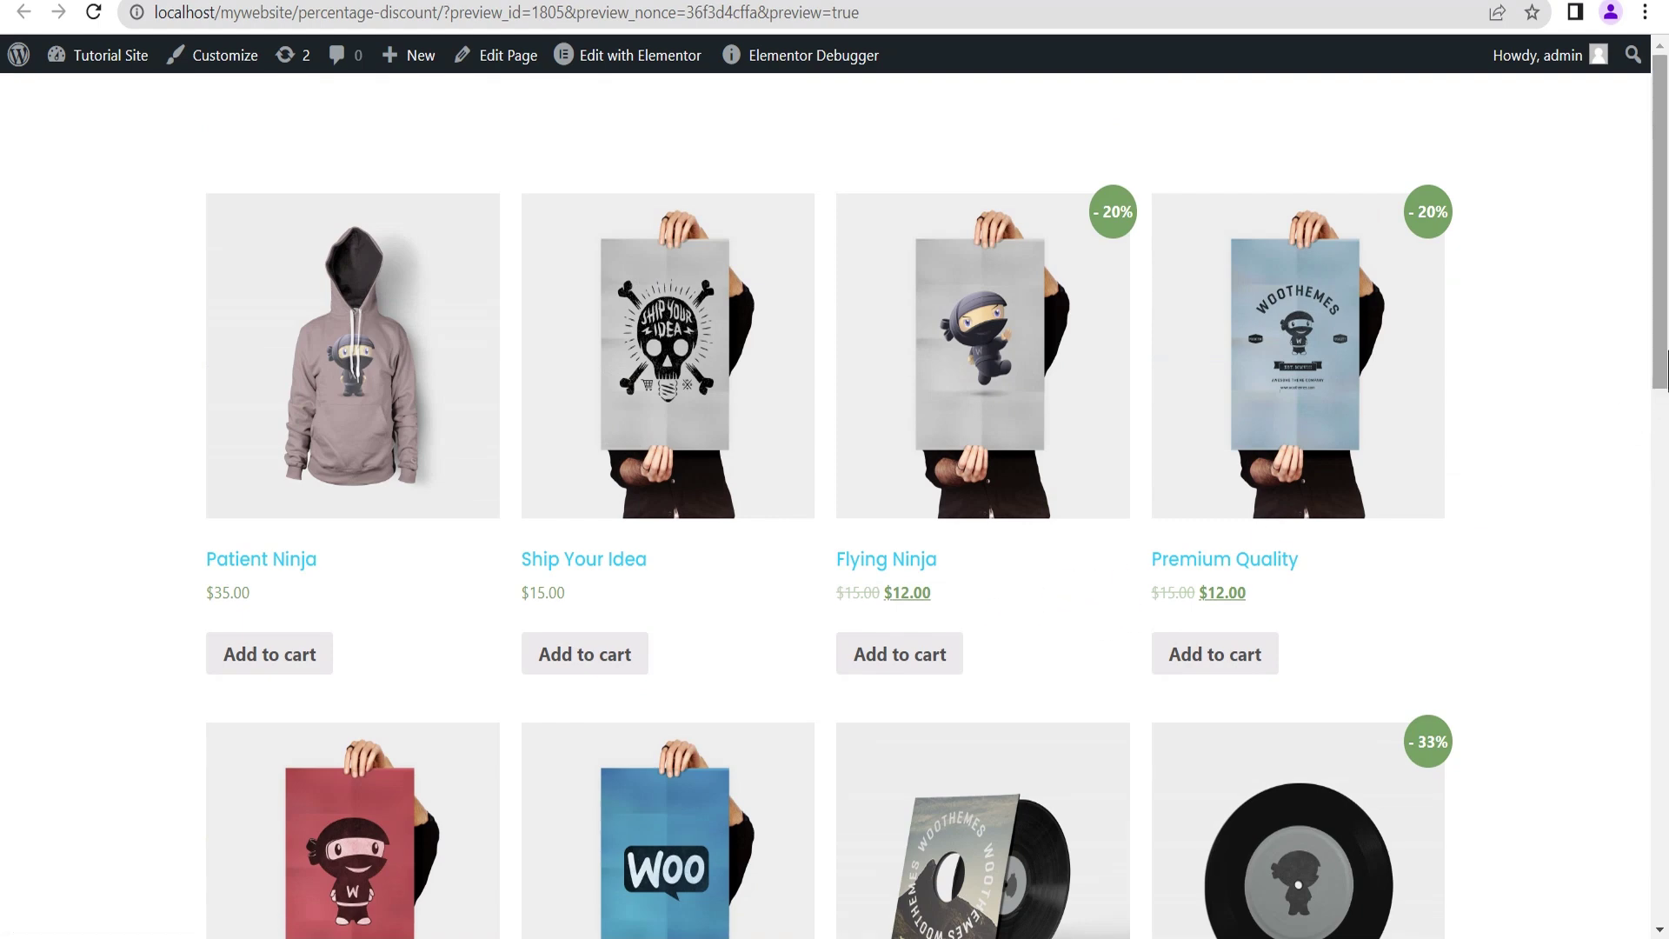
drag(1666, 366, 1666, 368)
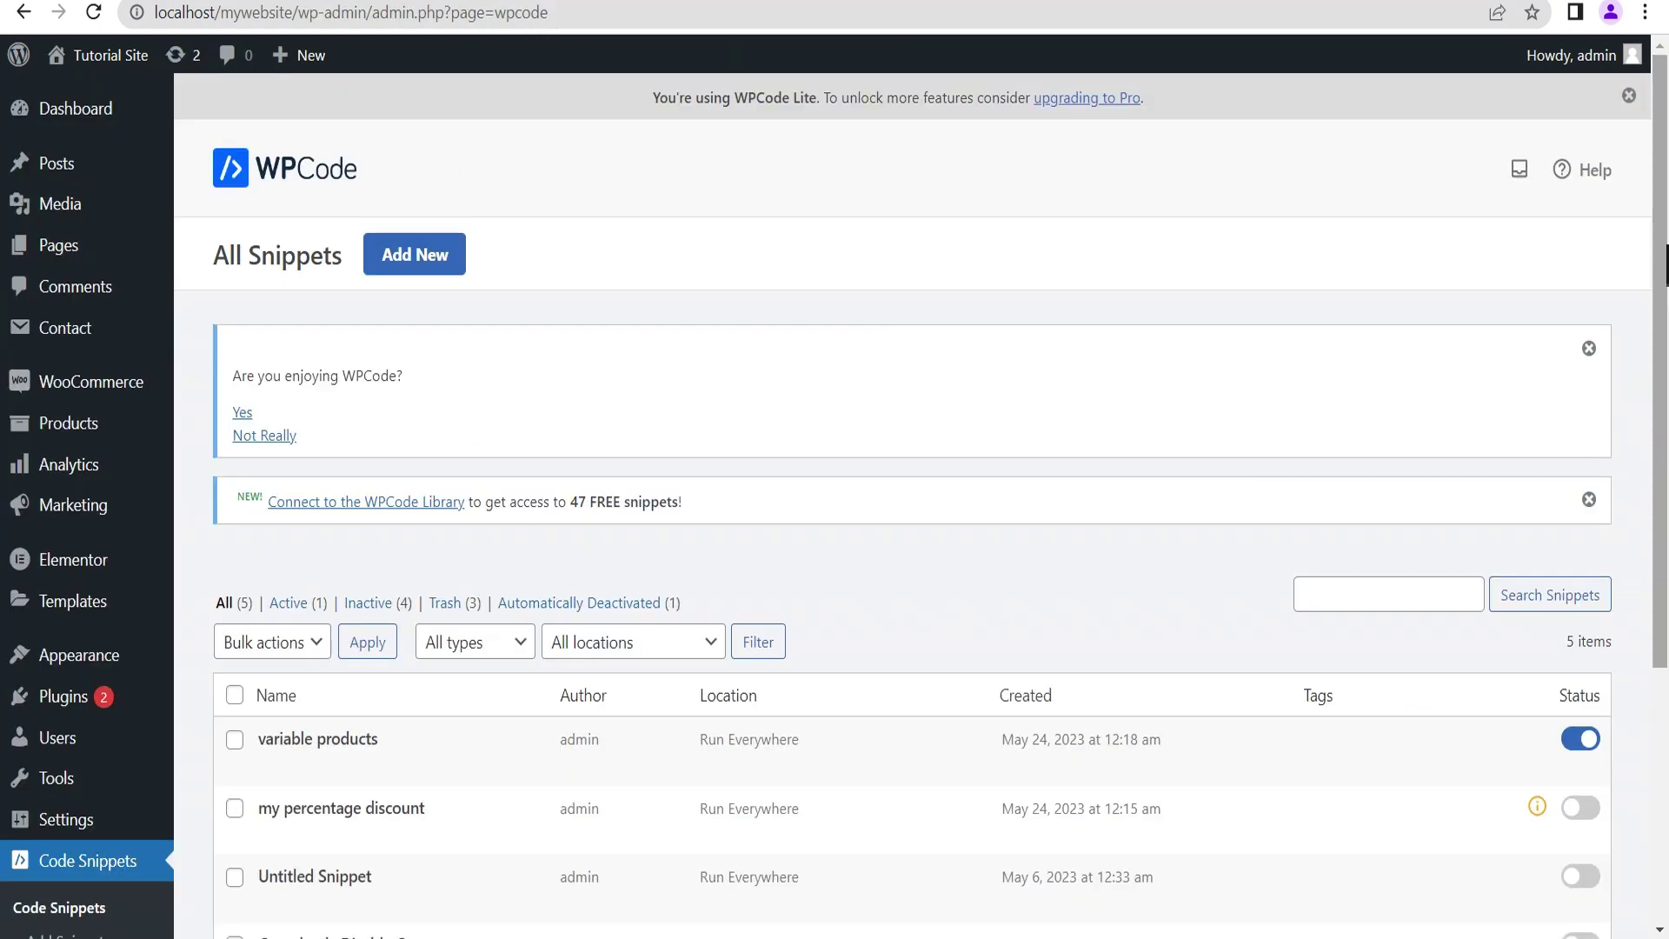
Step: Open the "variable products" snippet for editing and locate the return line that outputs the onsale badge
drag(1666, 278, 1666, 386)
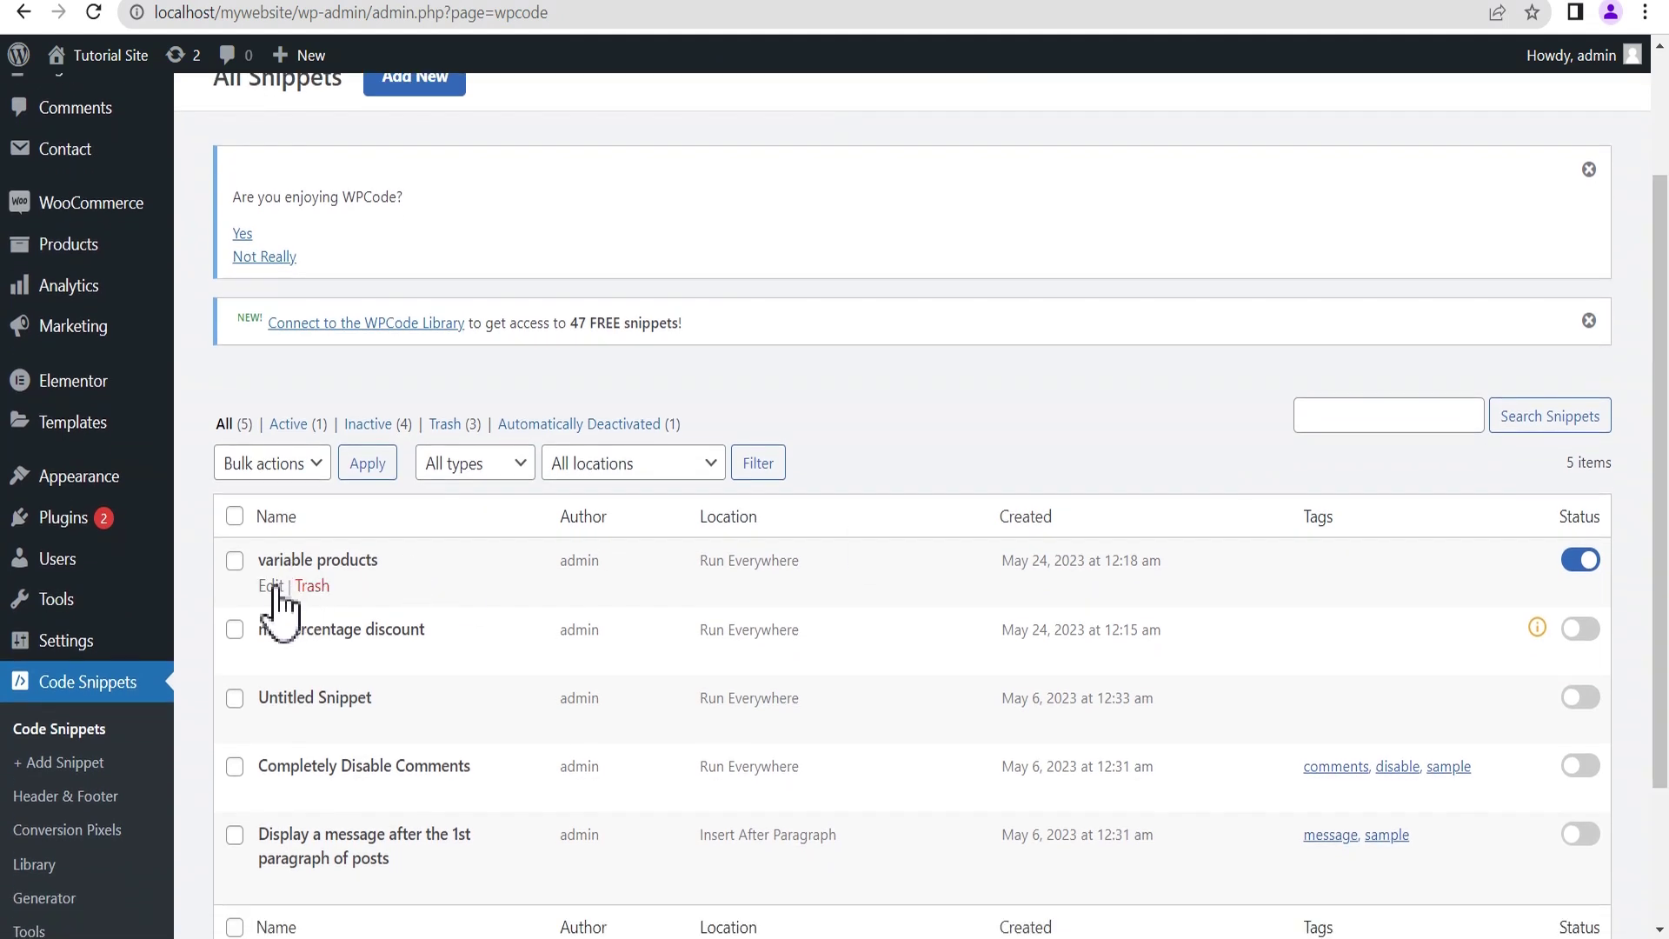
click(271, 586)
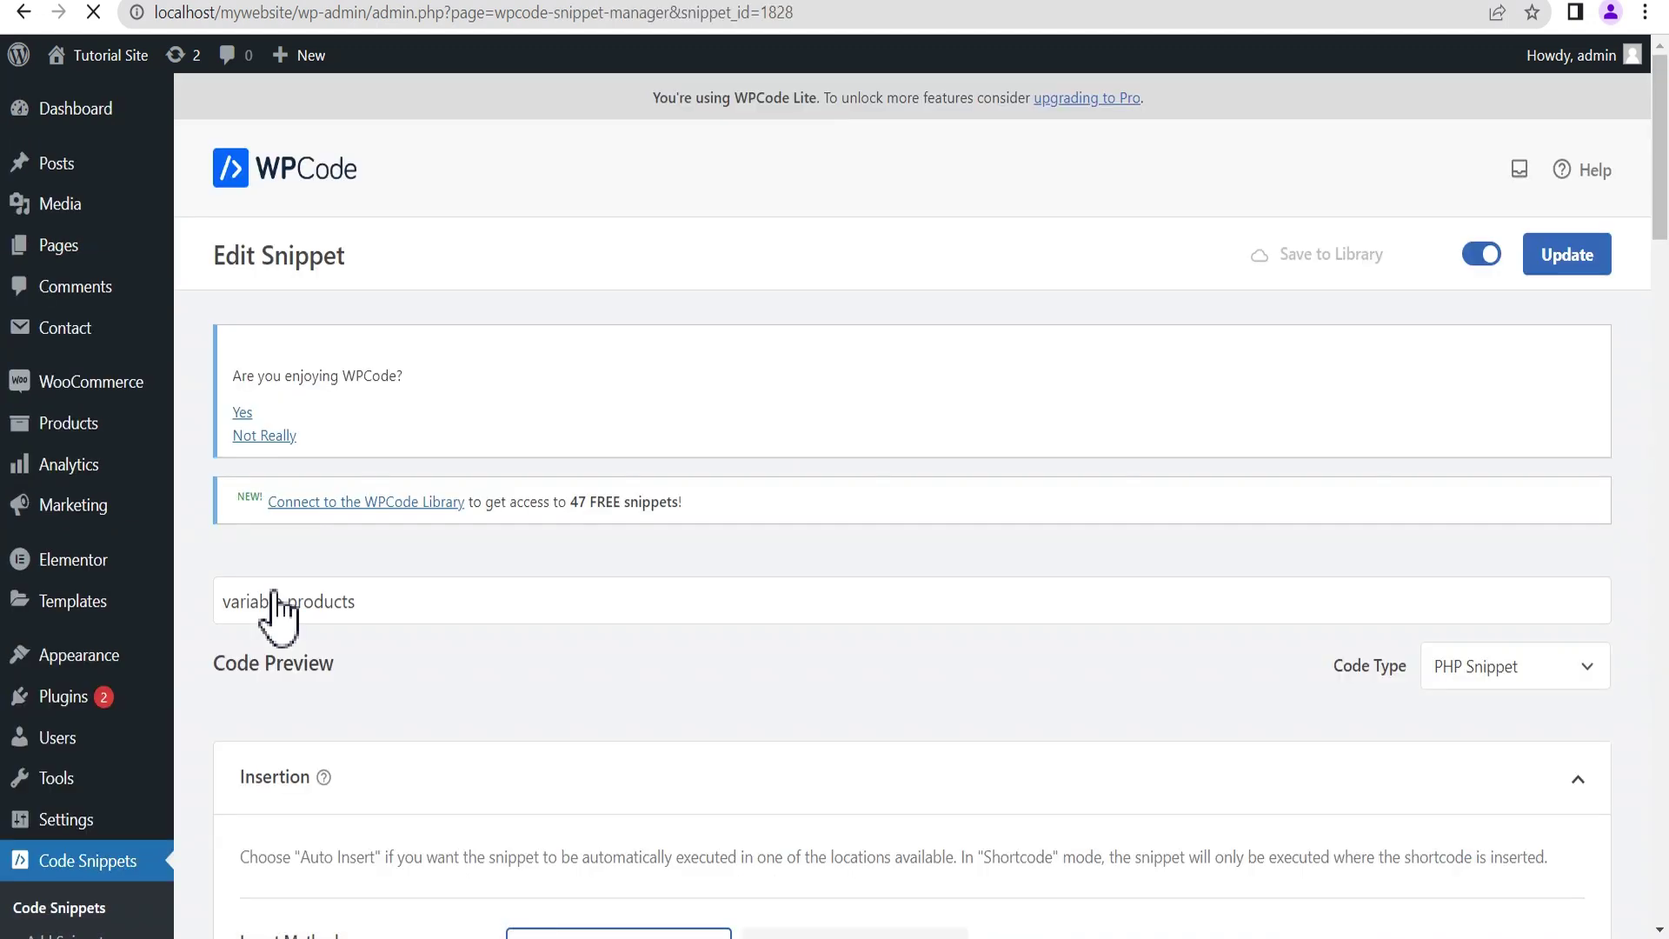
scroll(1666, 309, down, 3)
scroll(1666, 309, down, 2)
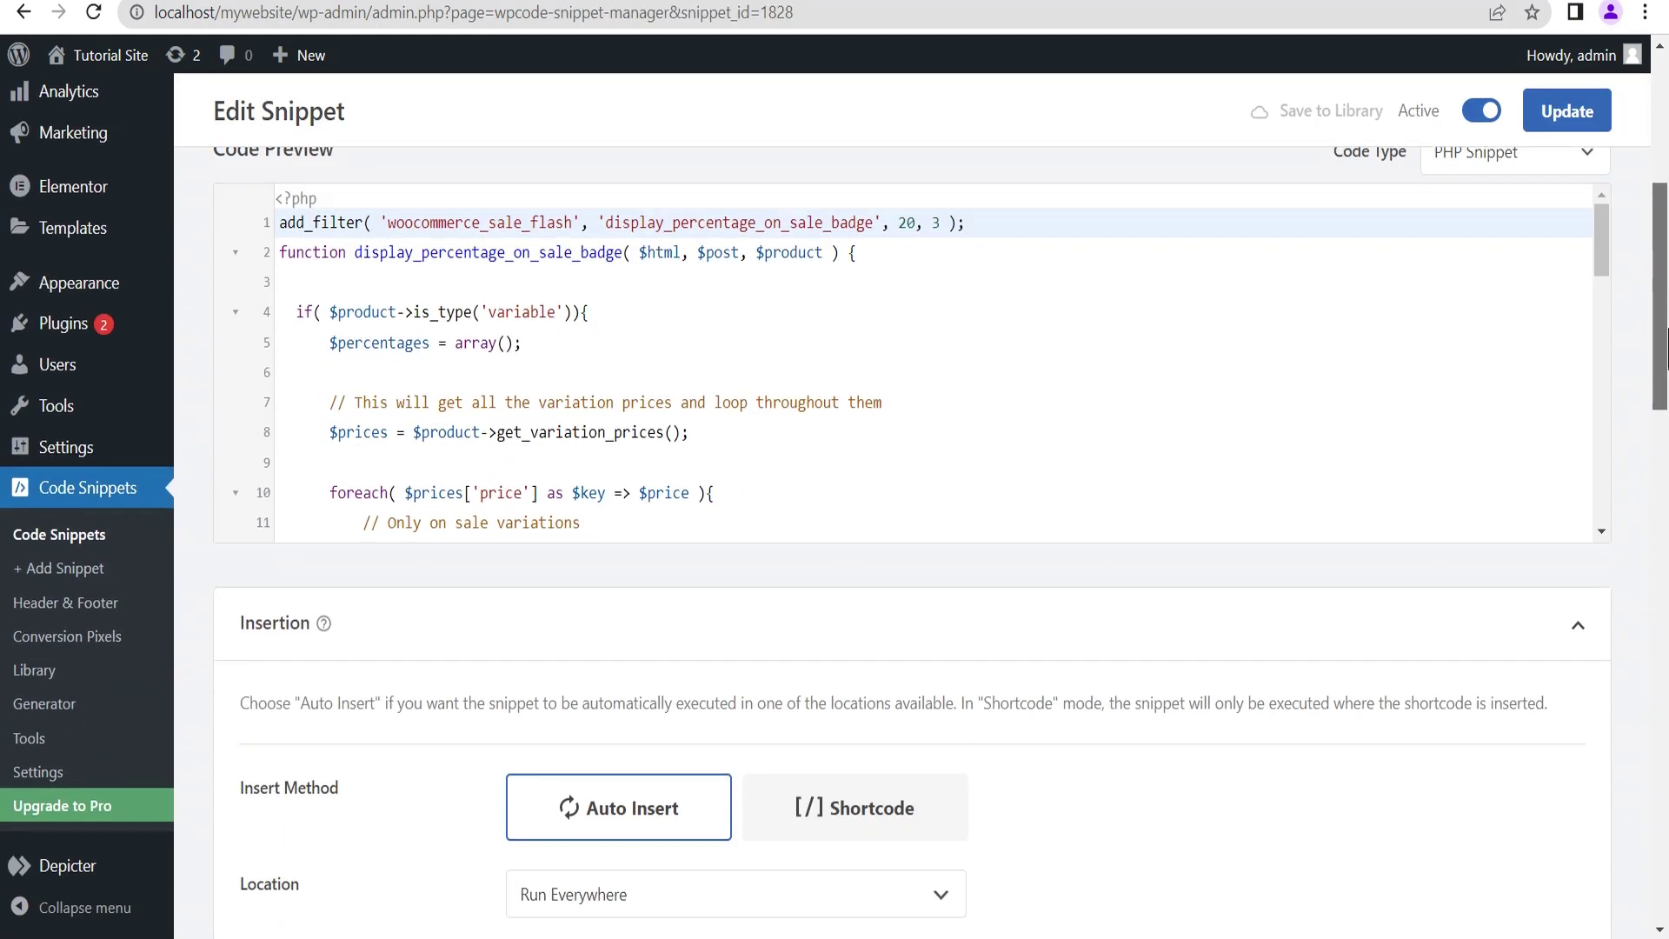
scroll(1665, 308, up, 5)
drag(1604, 405, 1626, 720)
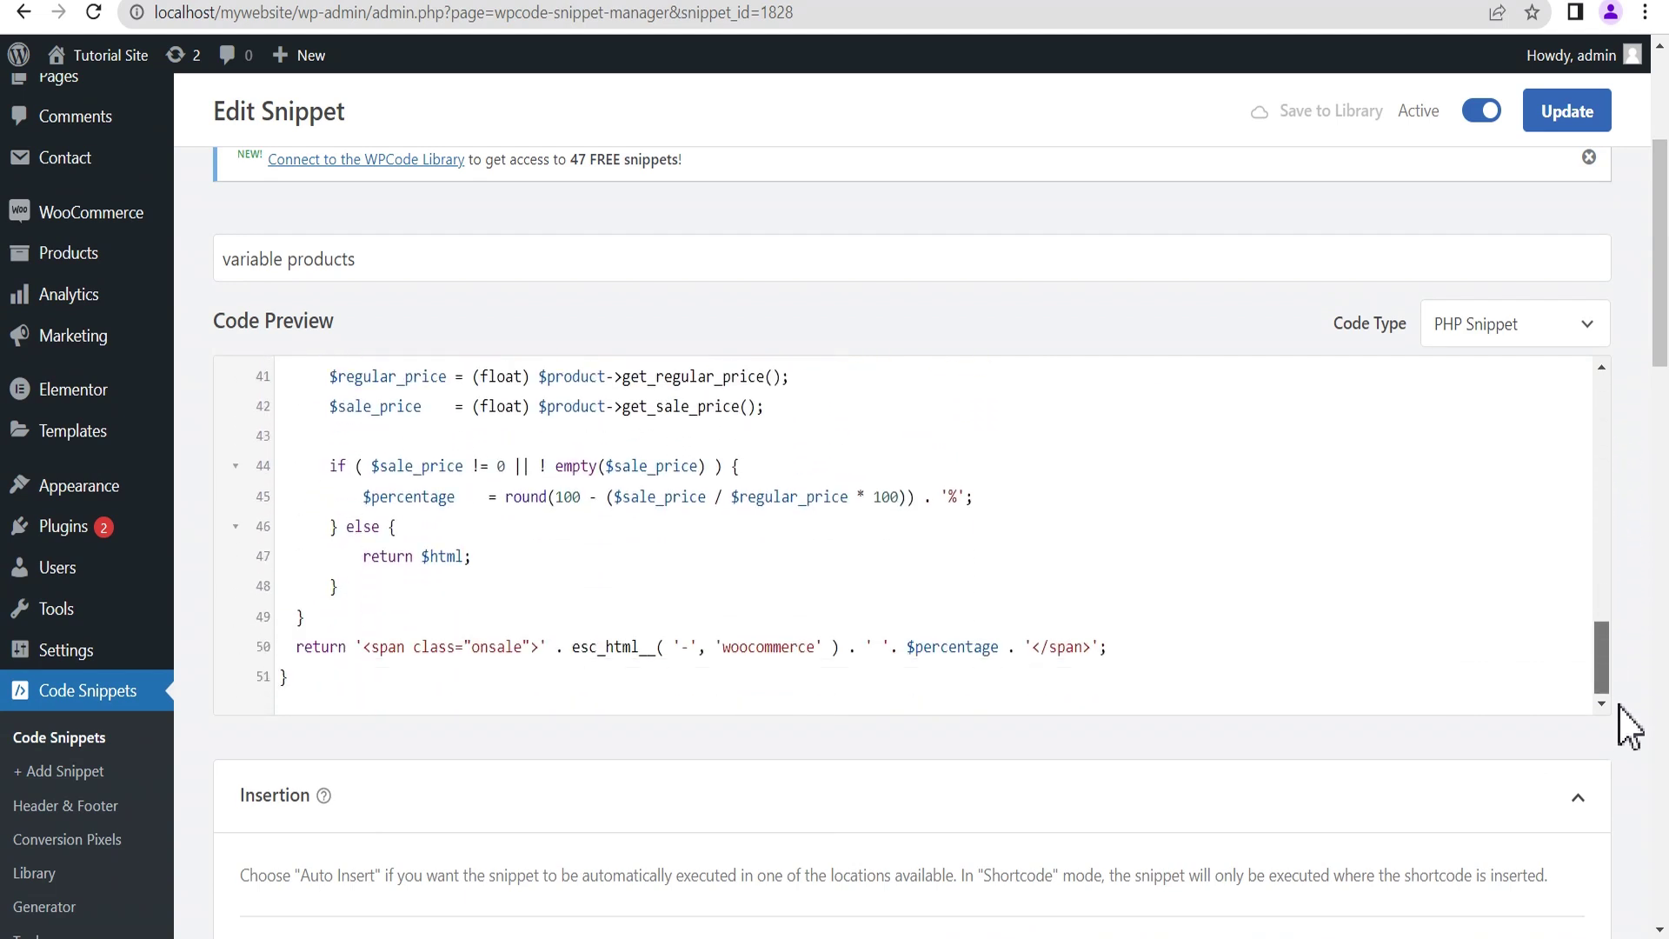
drag(297, 652, 1128, 647)
click(1131, 646)
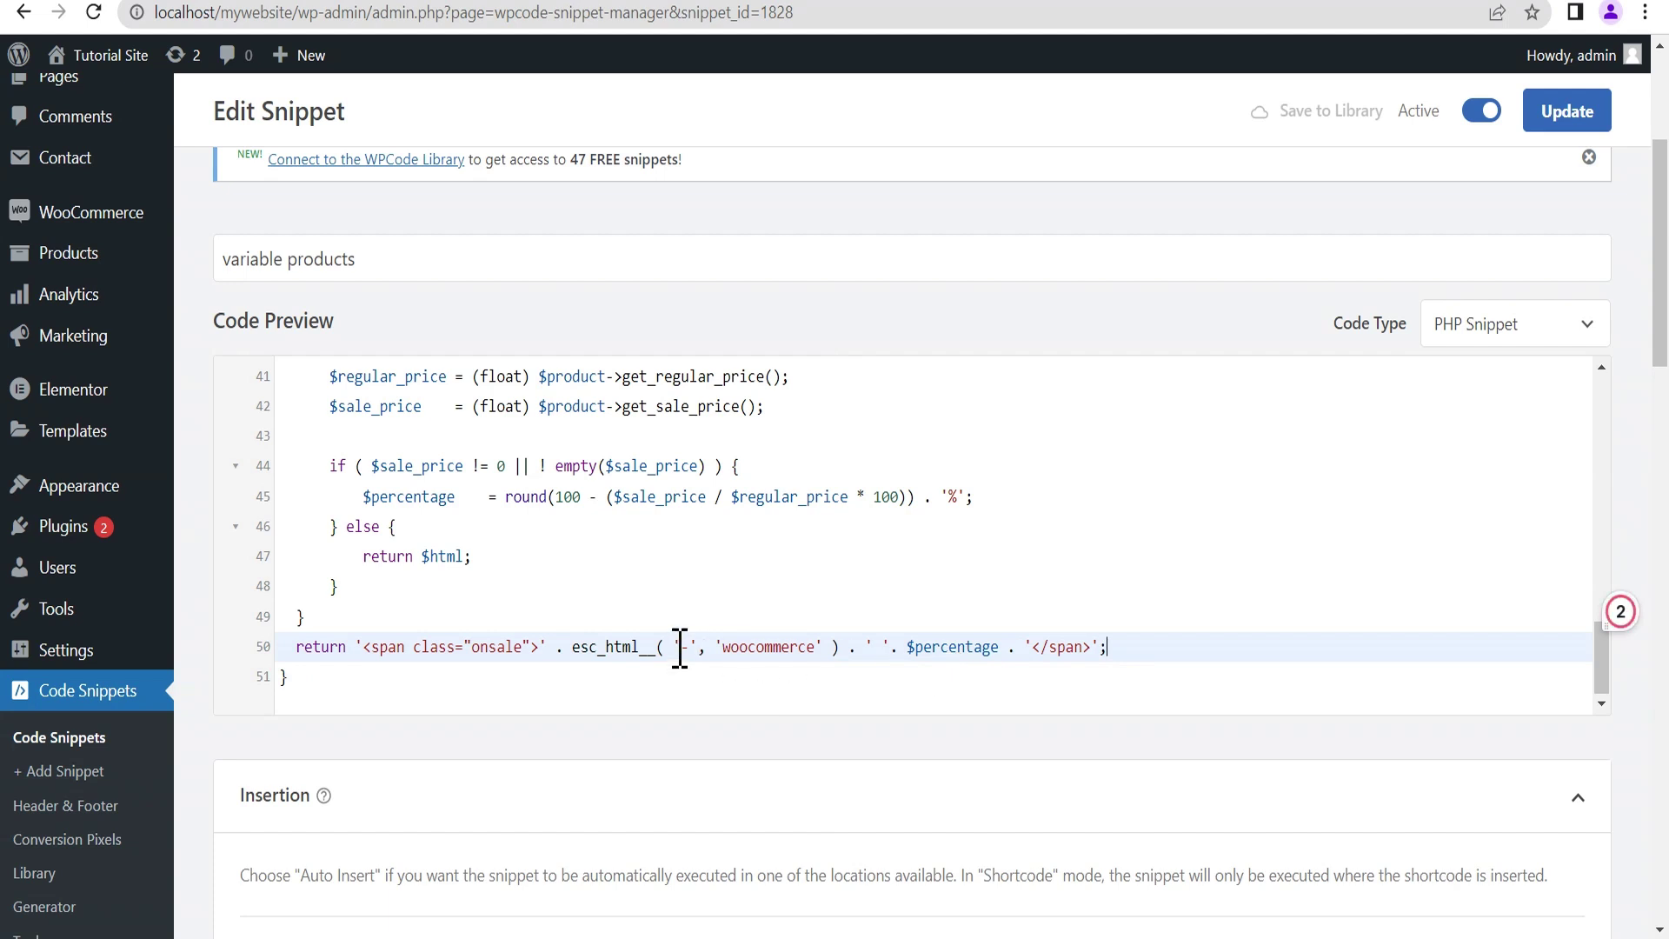
Step: Find the '-' prefix in the return line, compare it with the badges on the preview page, and return to the snippet
drag(693, 647, 687, 648)
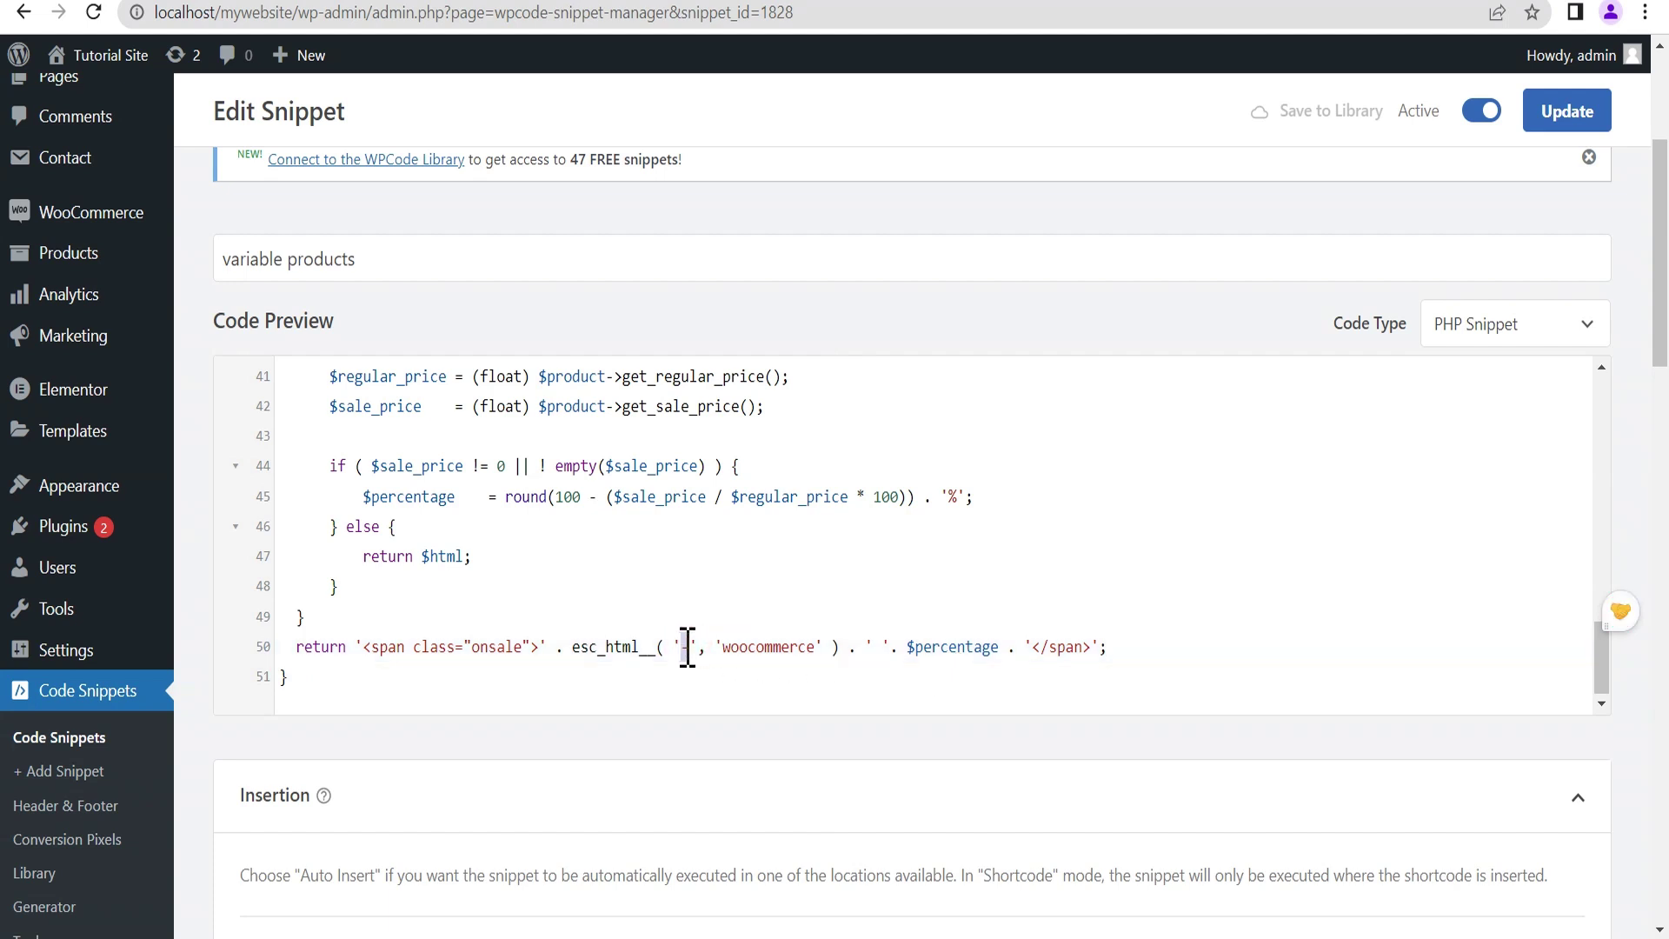
click(691, 648)
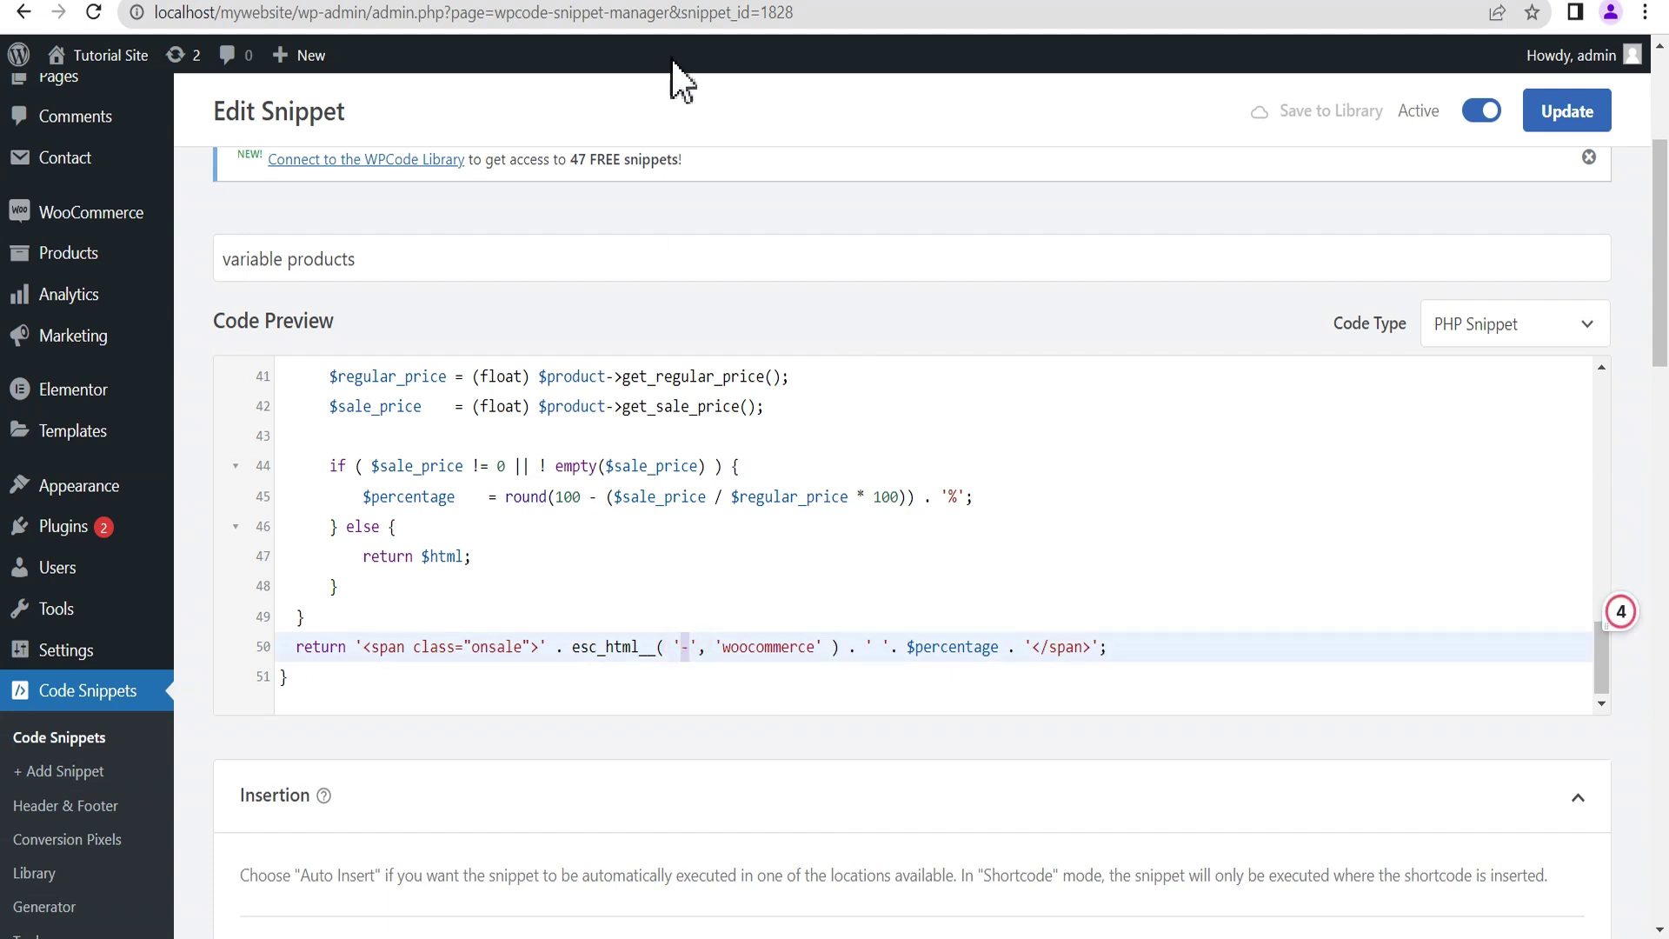
click(817, 3)
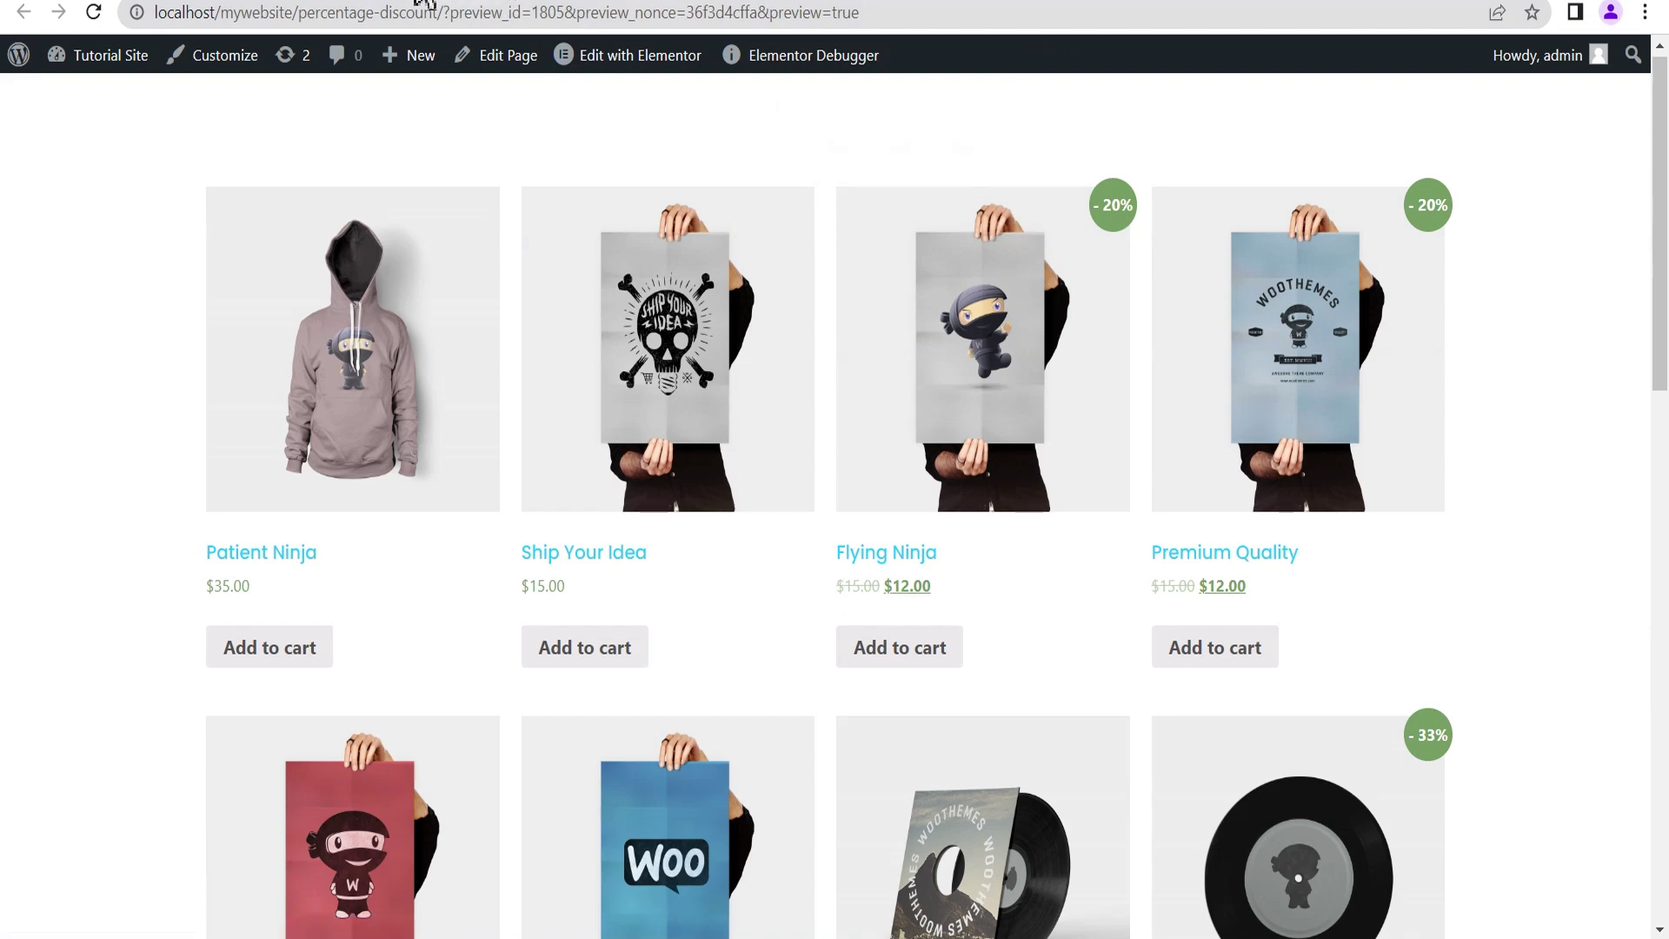
click(525, 3)
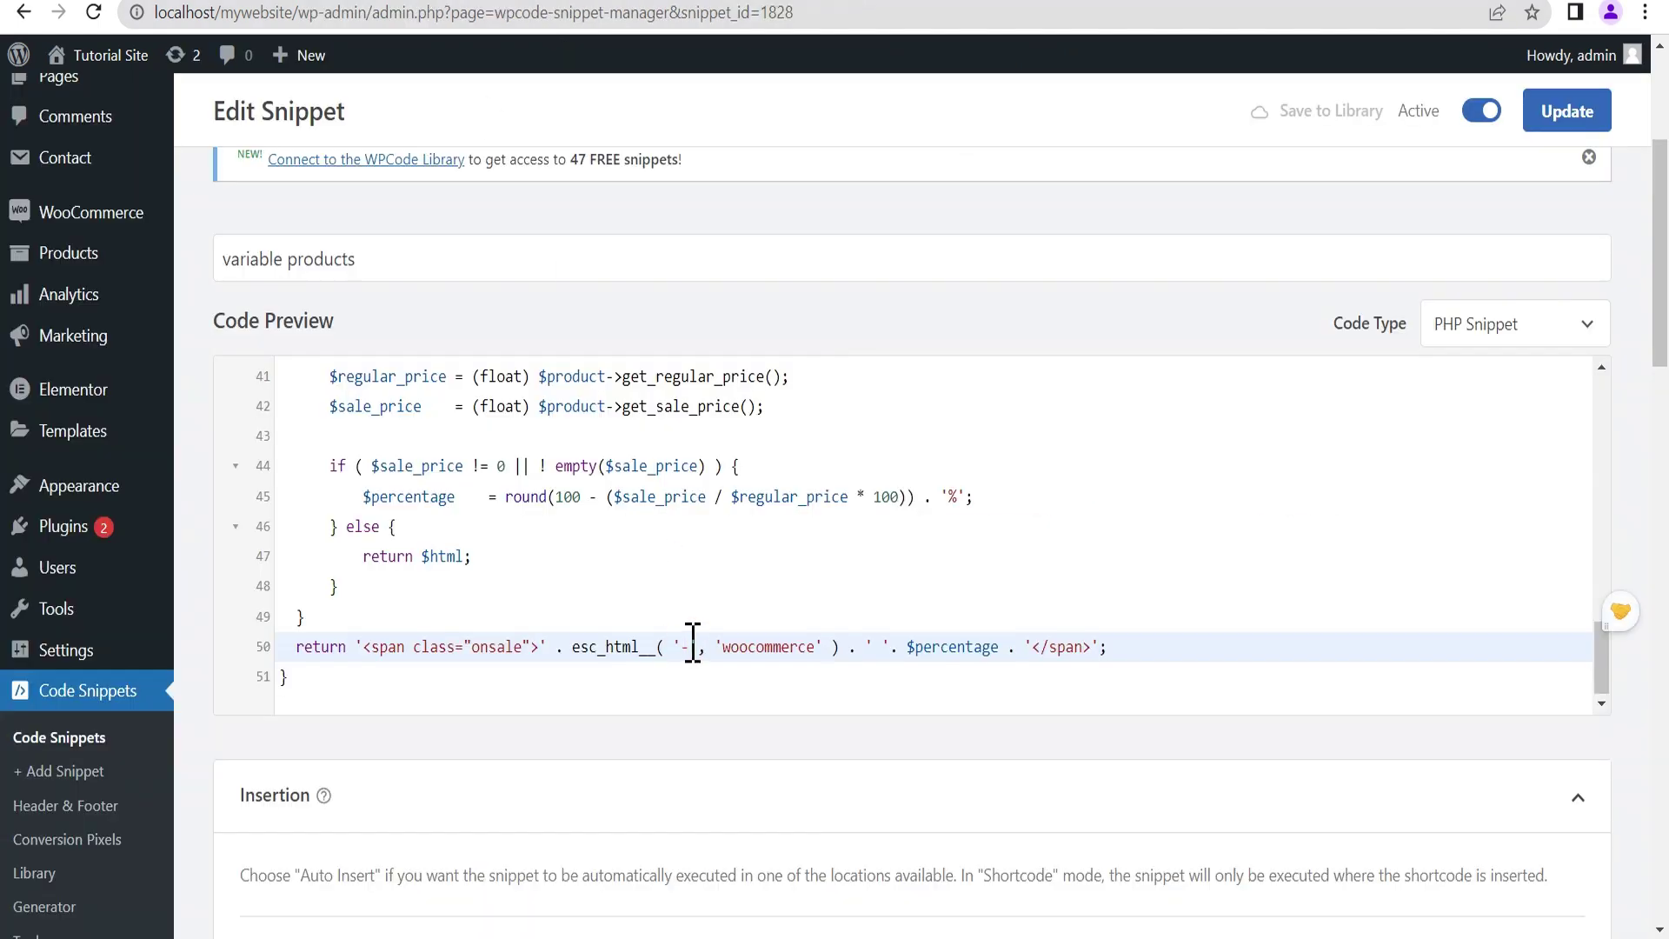
Step: Change the badge prefix in the return line to 'Sale -', update the snippet, and reload the preview page
text(Sale)
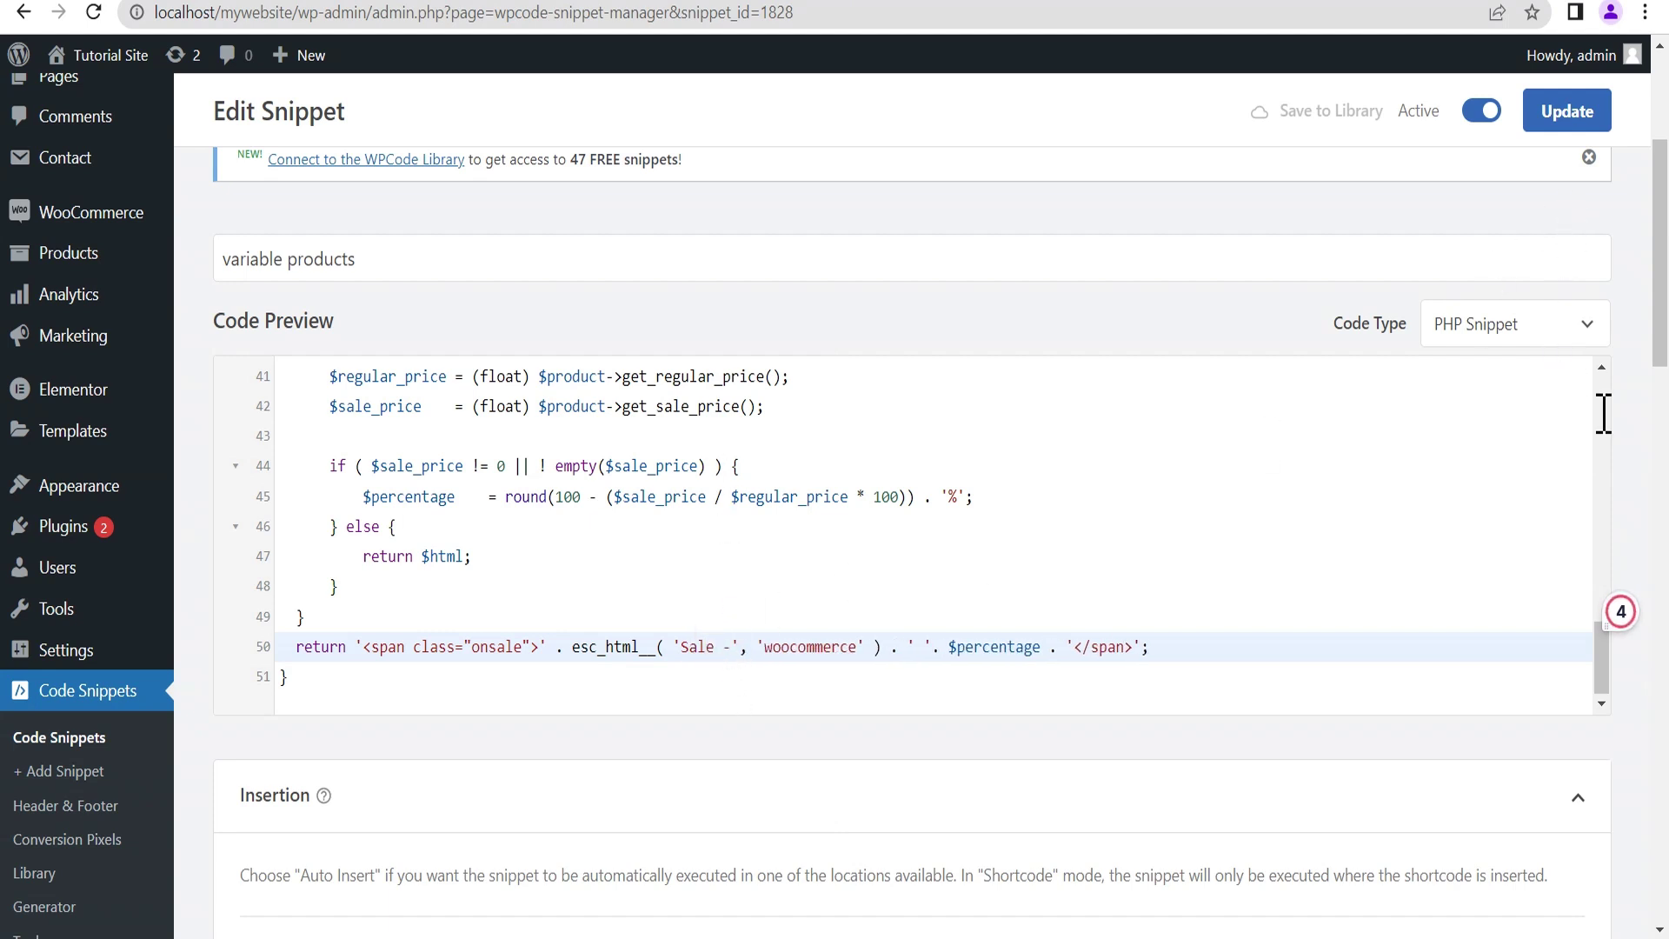
click(1565, 112)
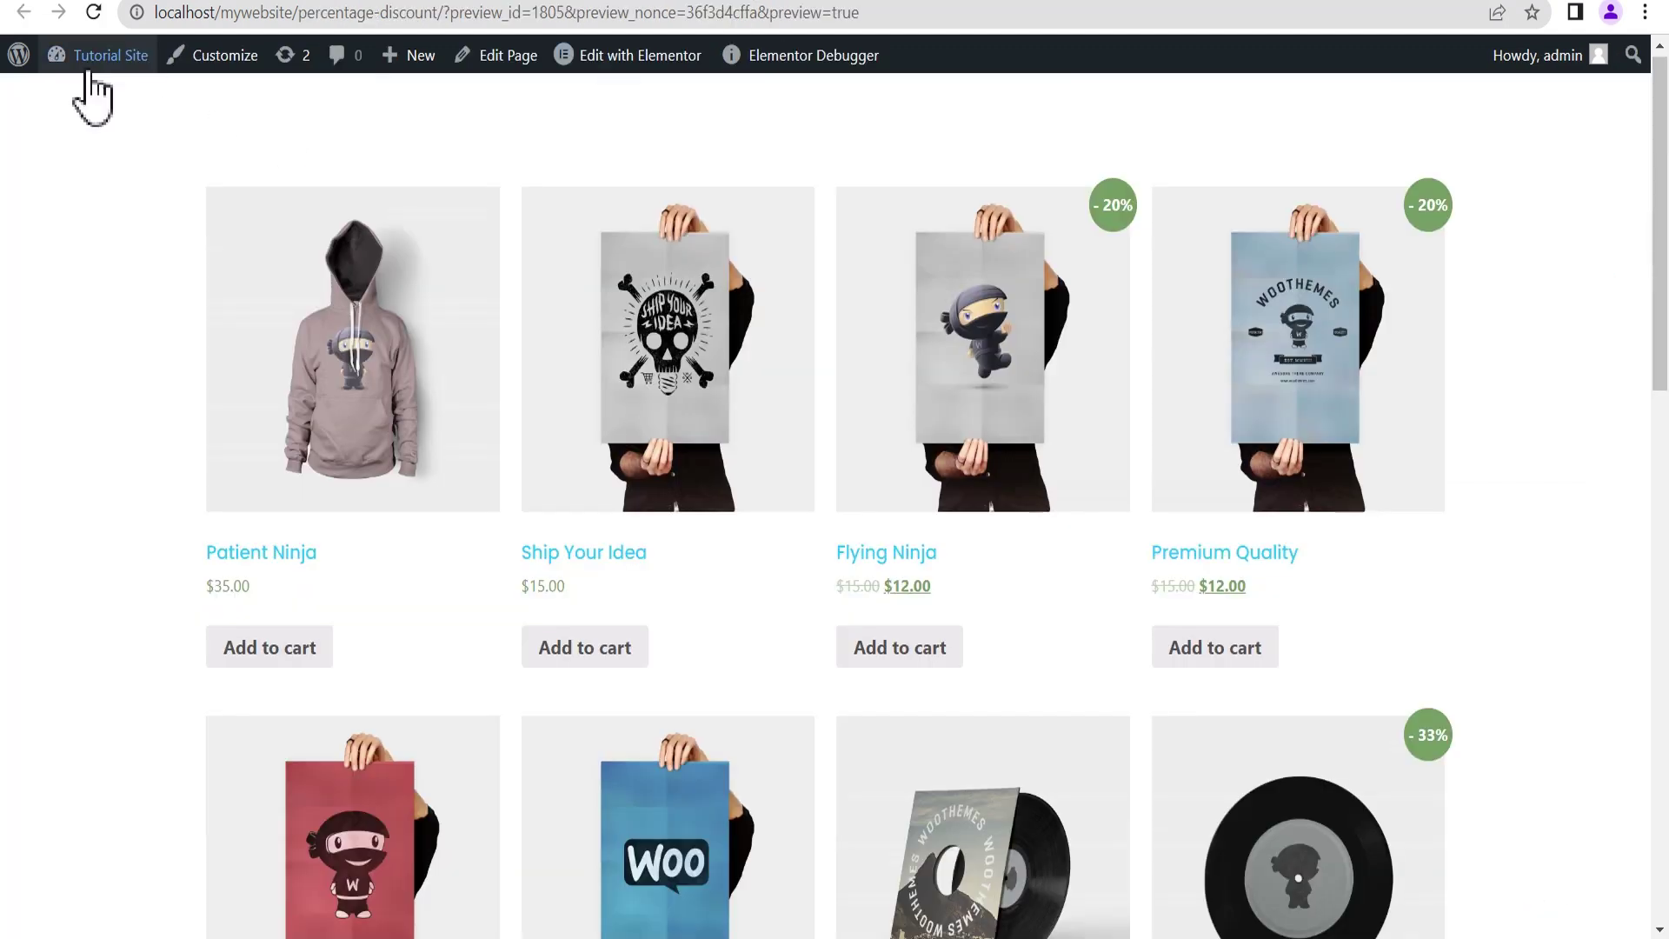
click(93, 12)
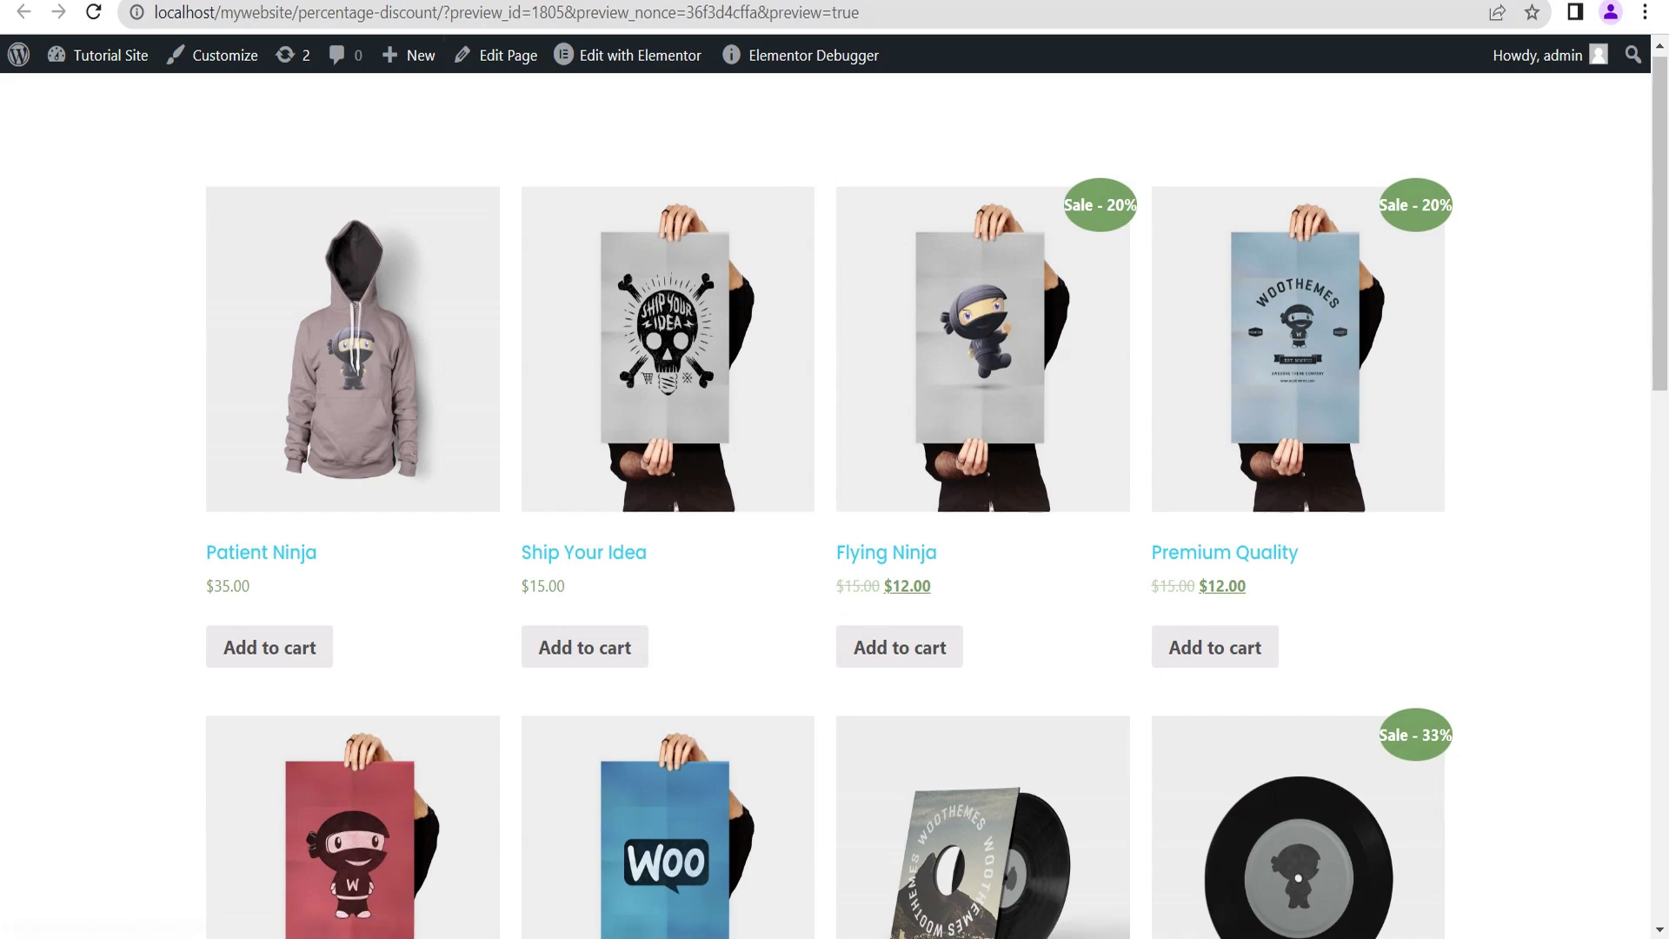
Step: Return to the "variable products" snippet and review the return line at the end of its code
click(441, 2)
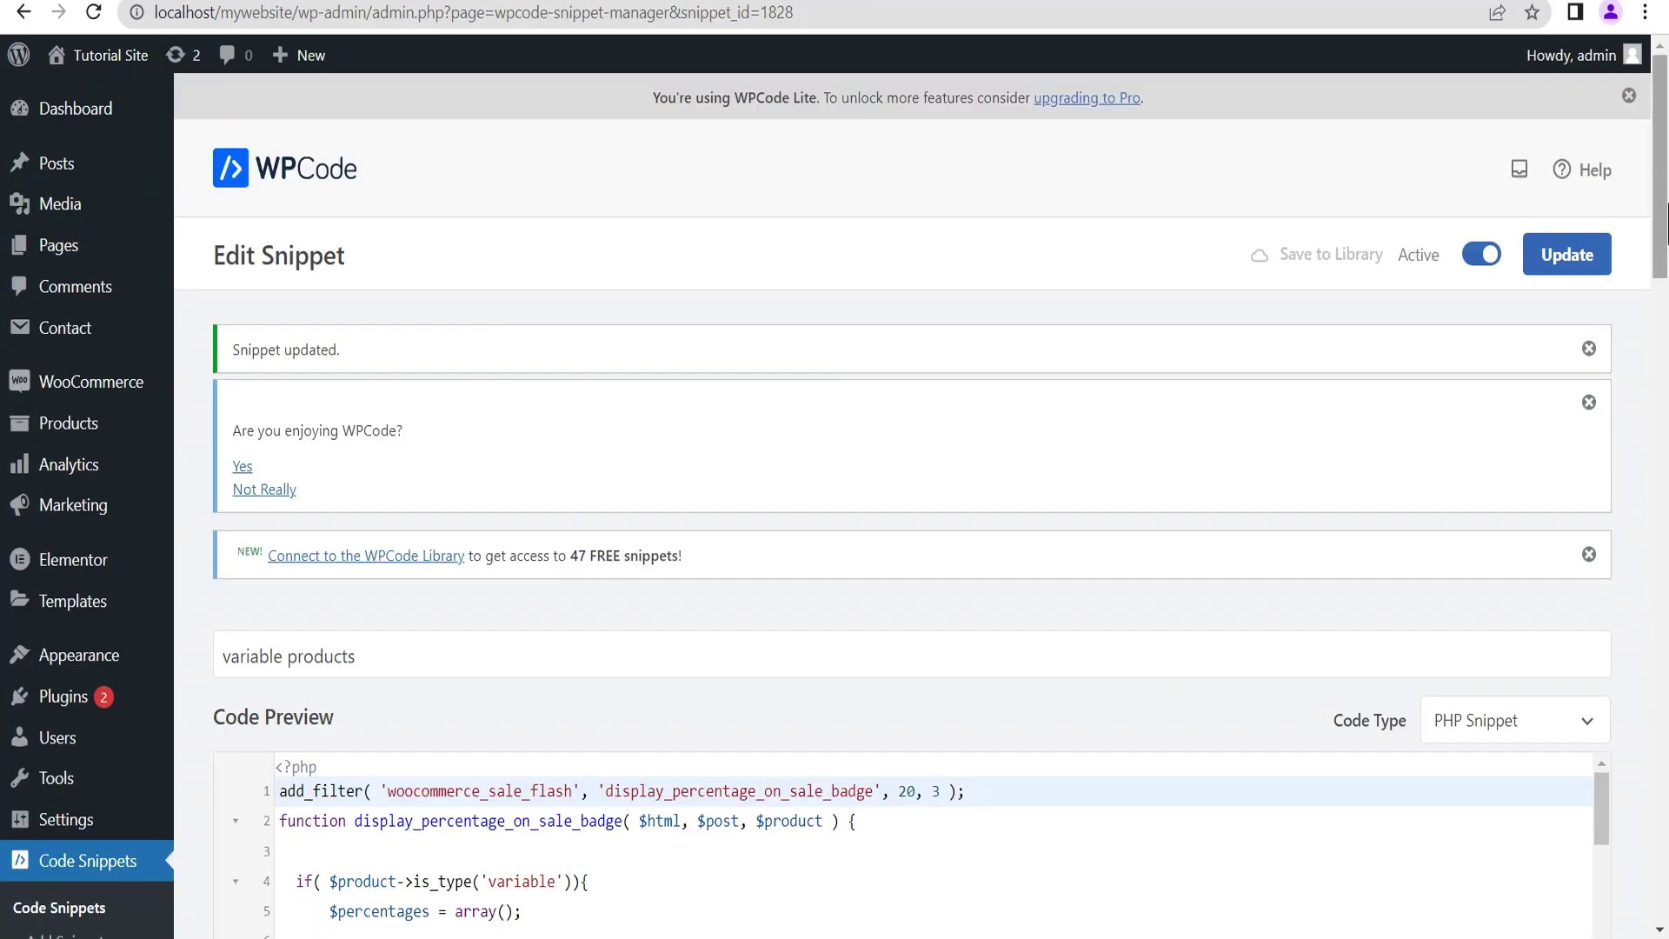
scroll(1666, 225, down, 10)
scroll(1615, 261, up, 4)
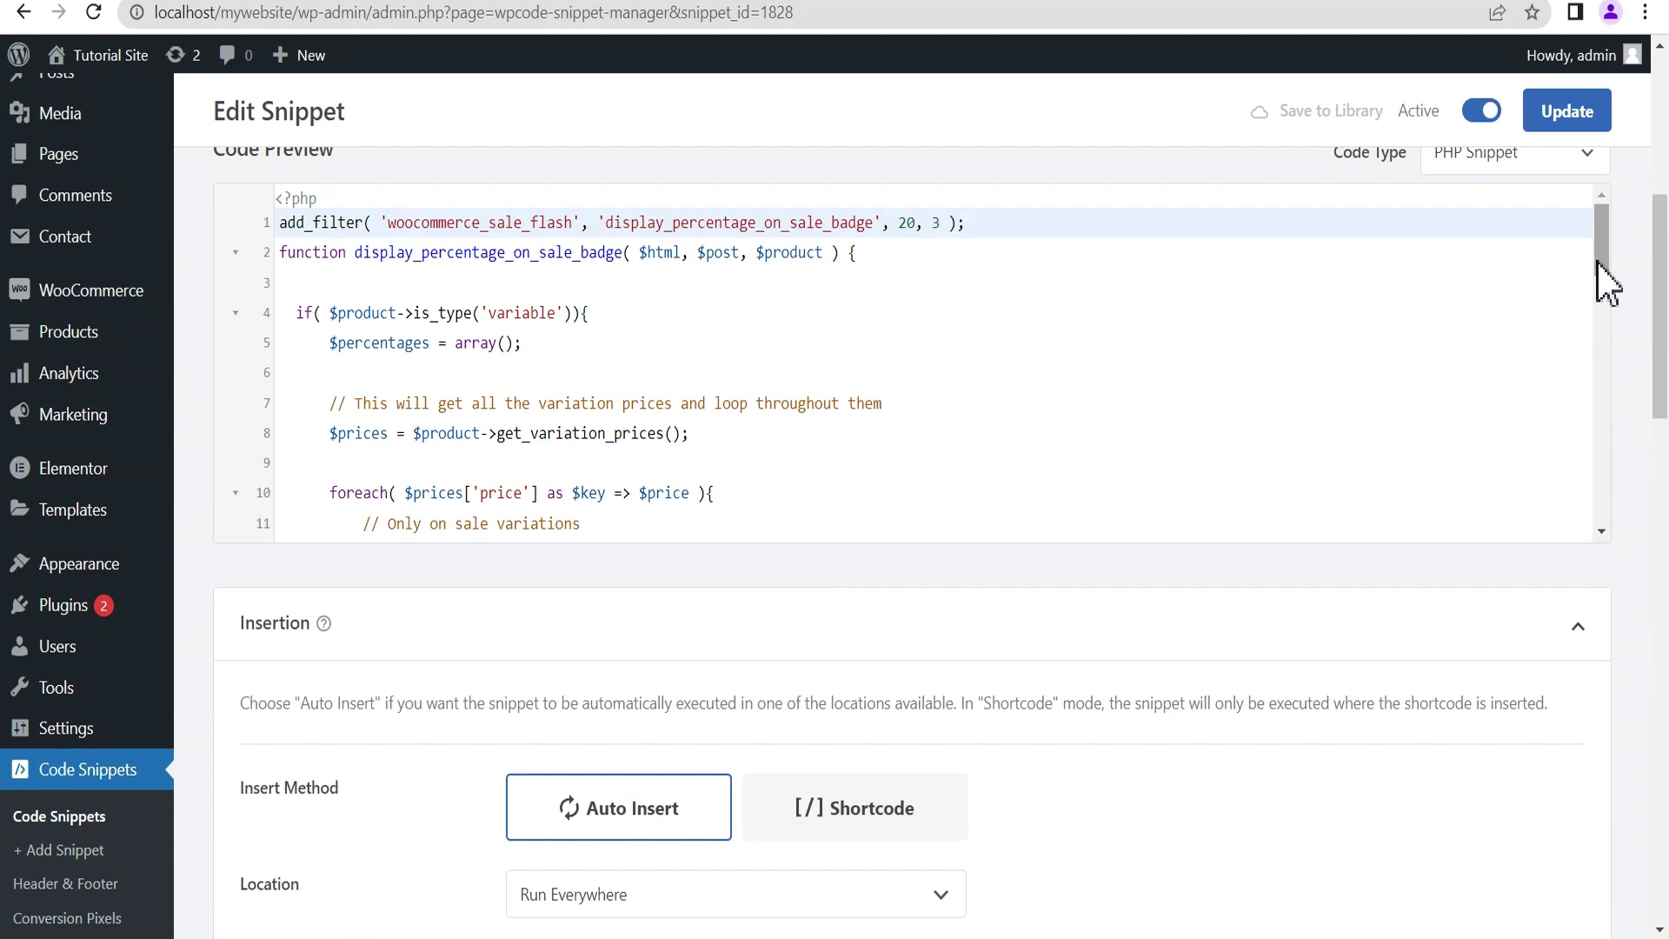
drag(1599, 252, 1621, 521)
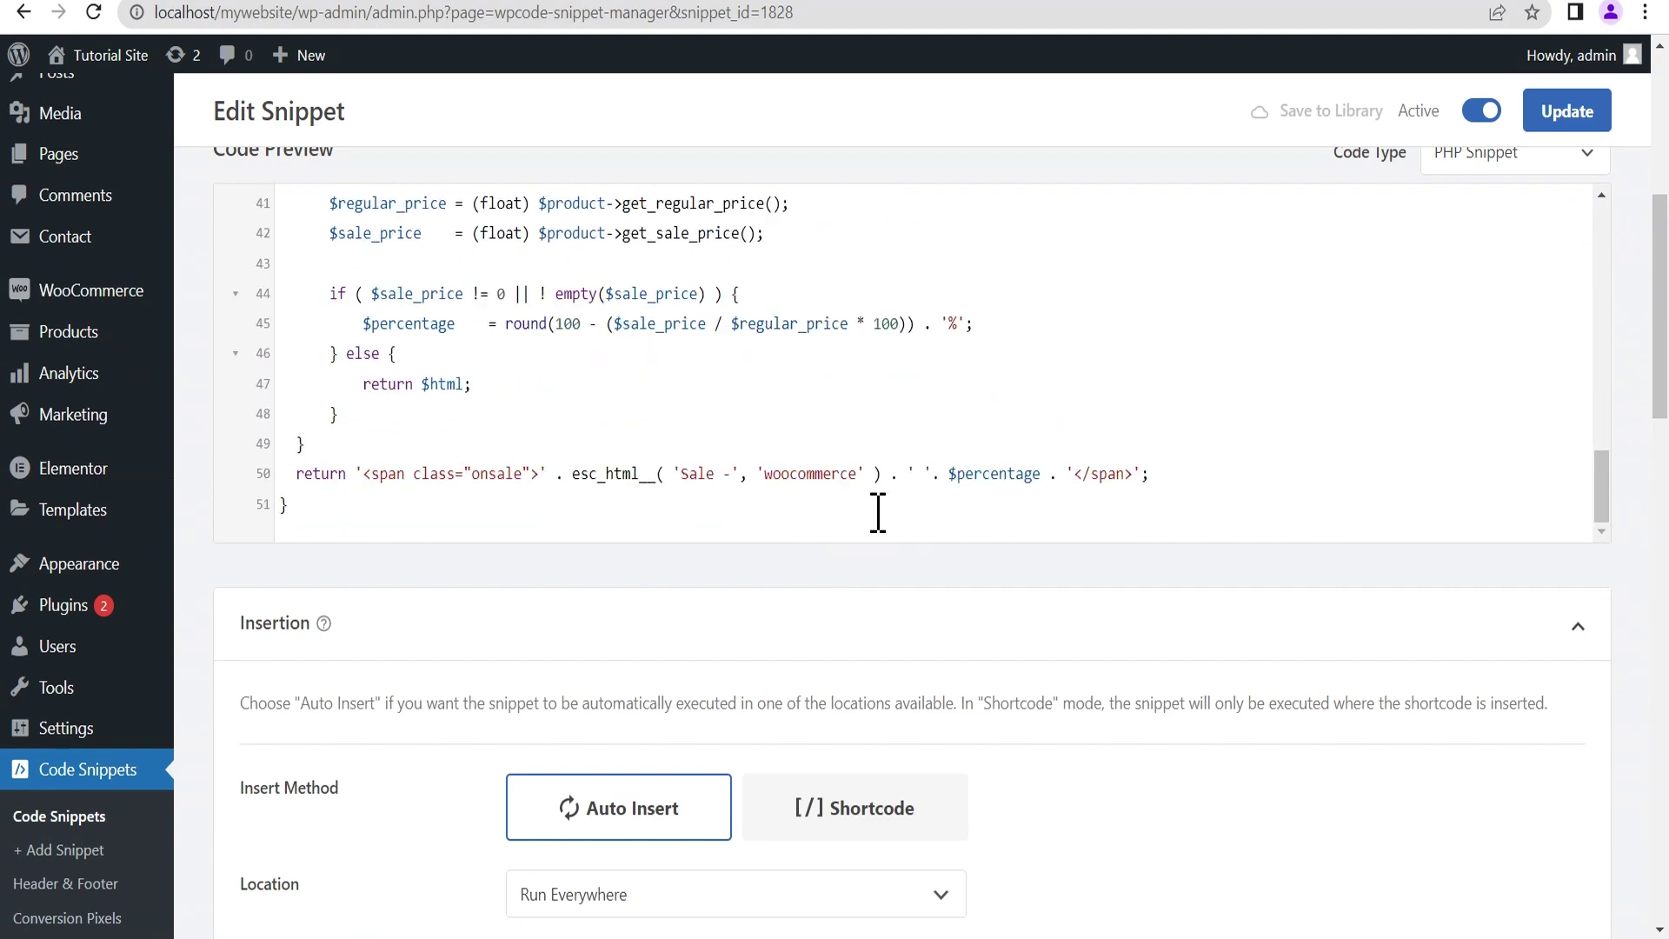
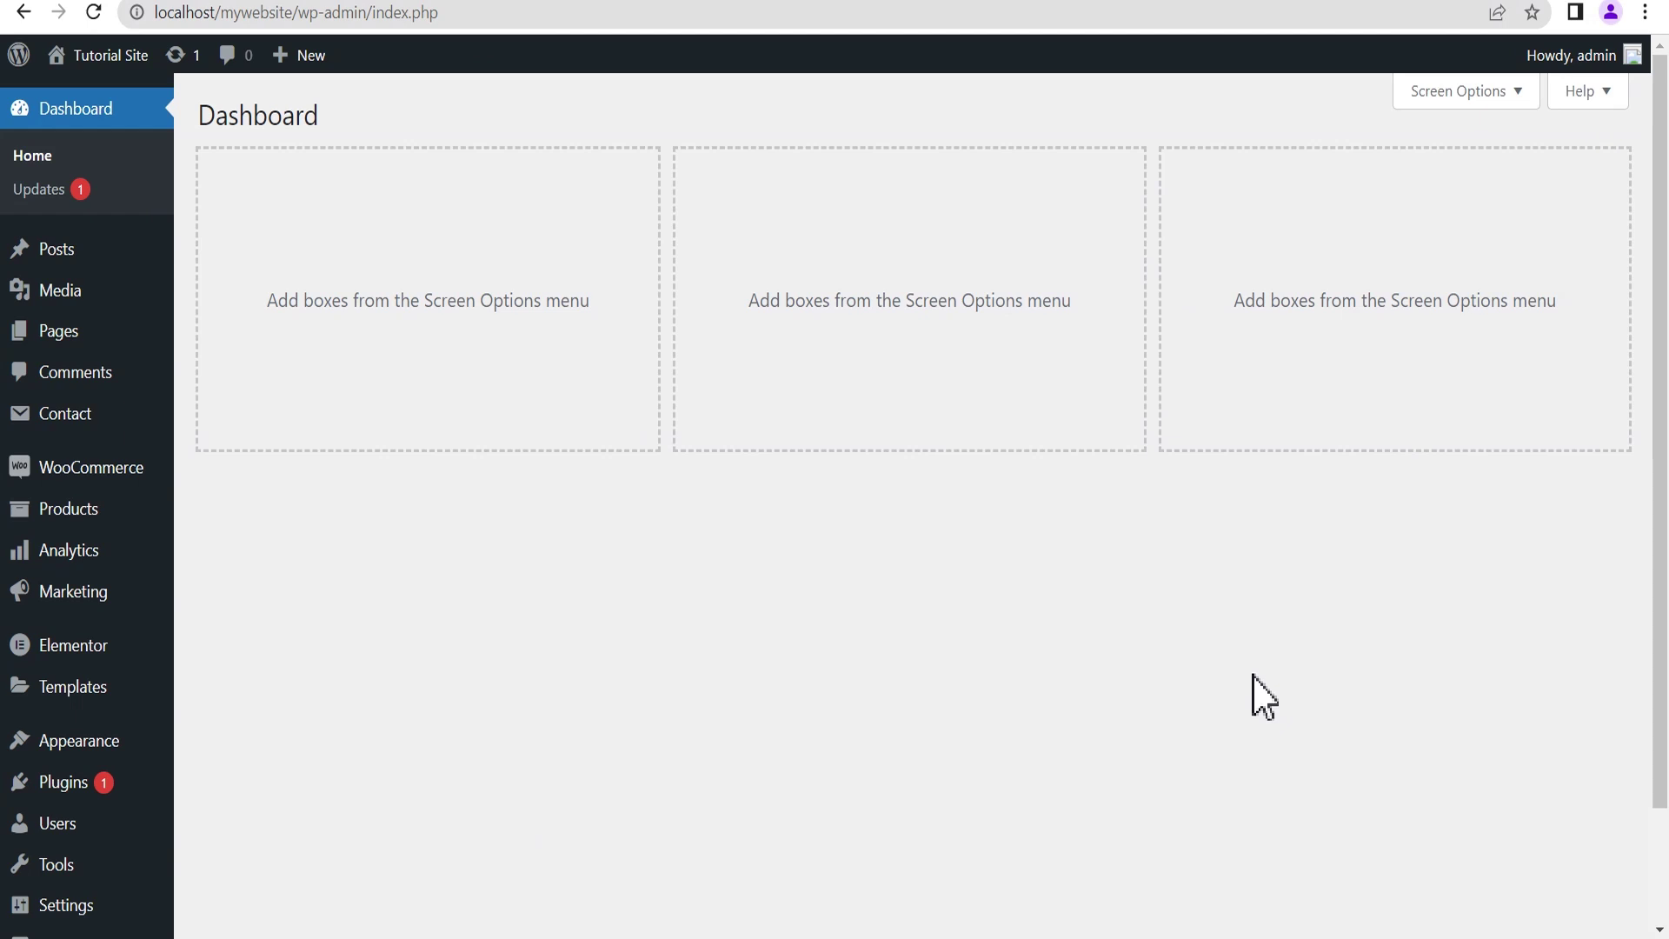
Step: Open the WPCode snippets list and check the status of the "variable products" and "my percentage discount" snippets
click(887, 2)
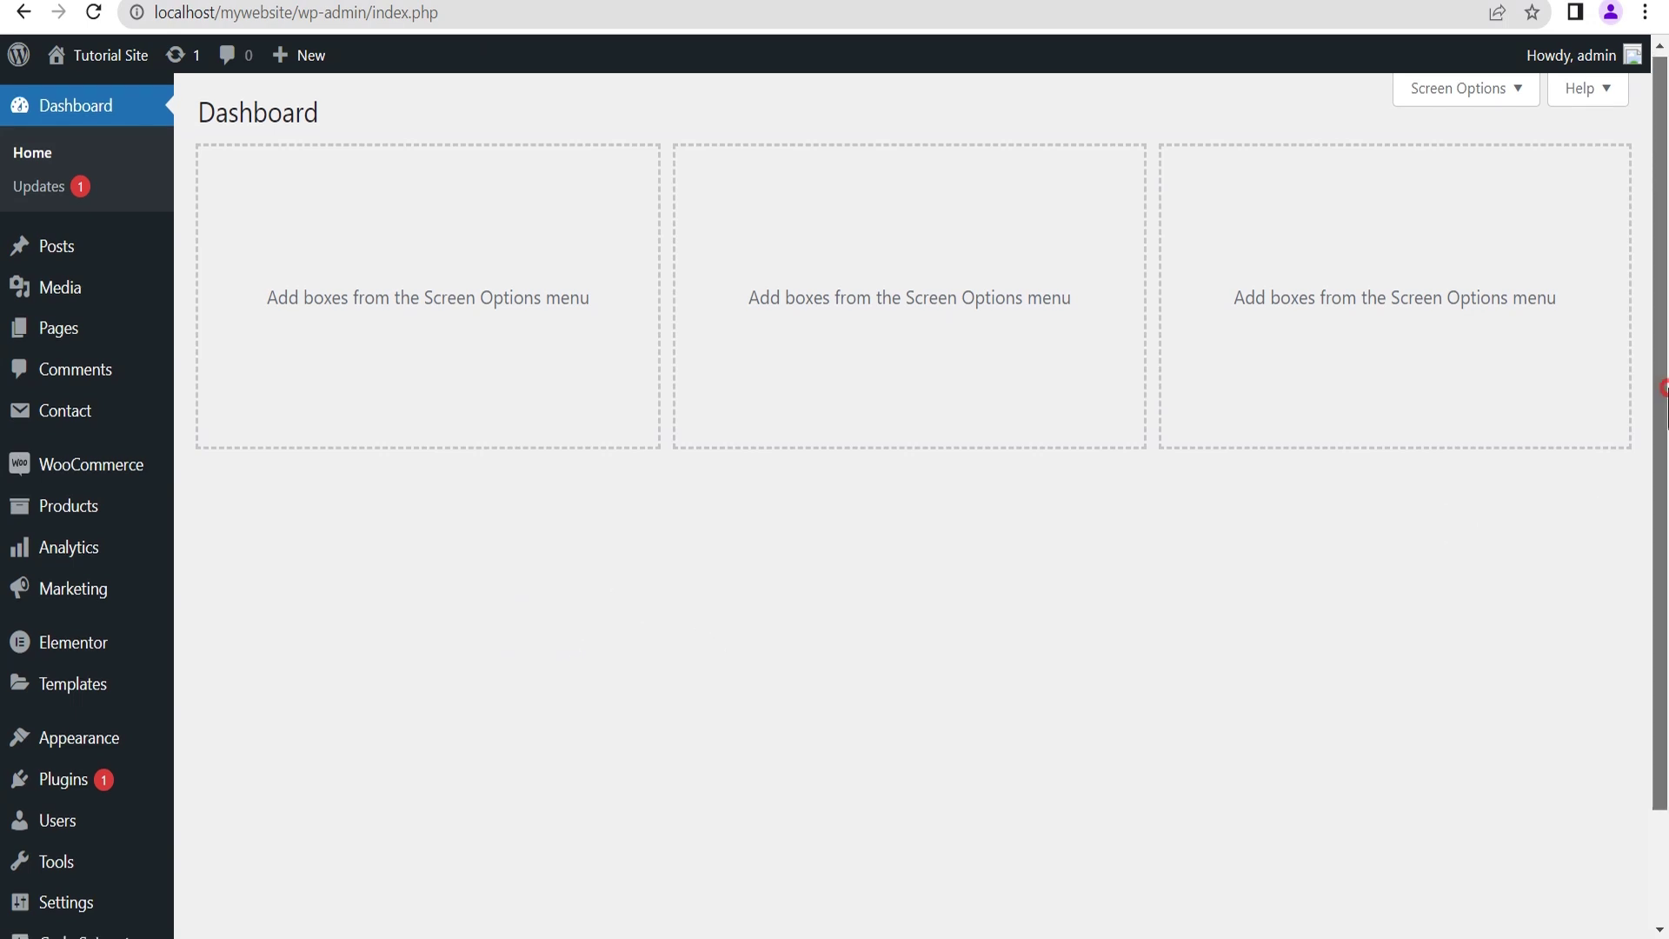
scroll(1661, 373, down, 3)
mouse_move(97, 826)
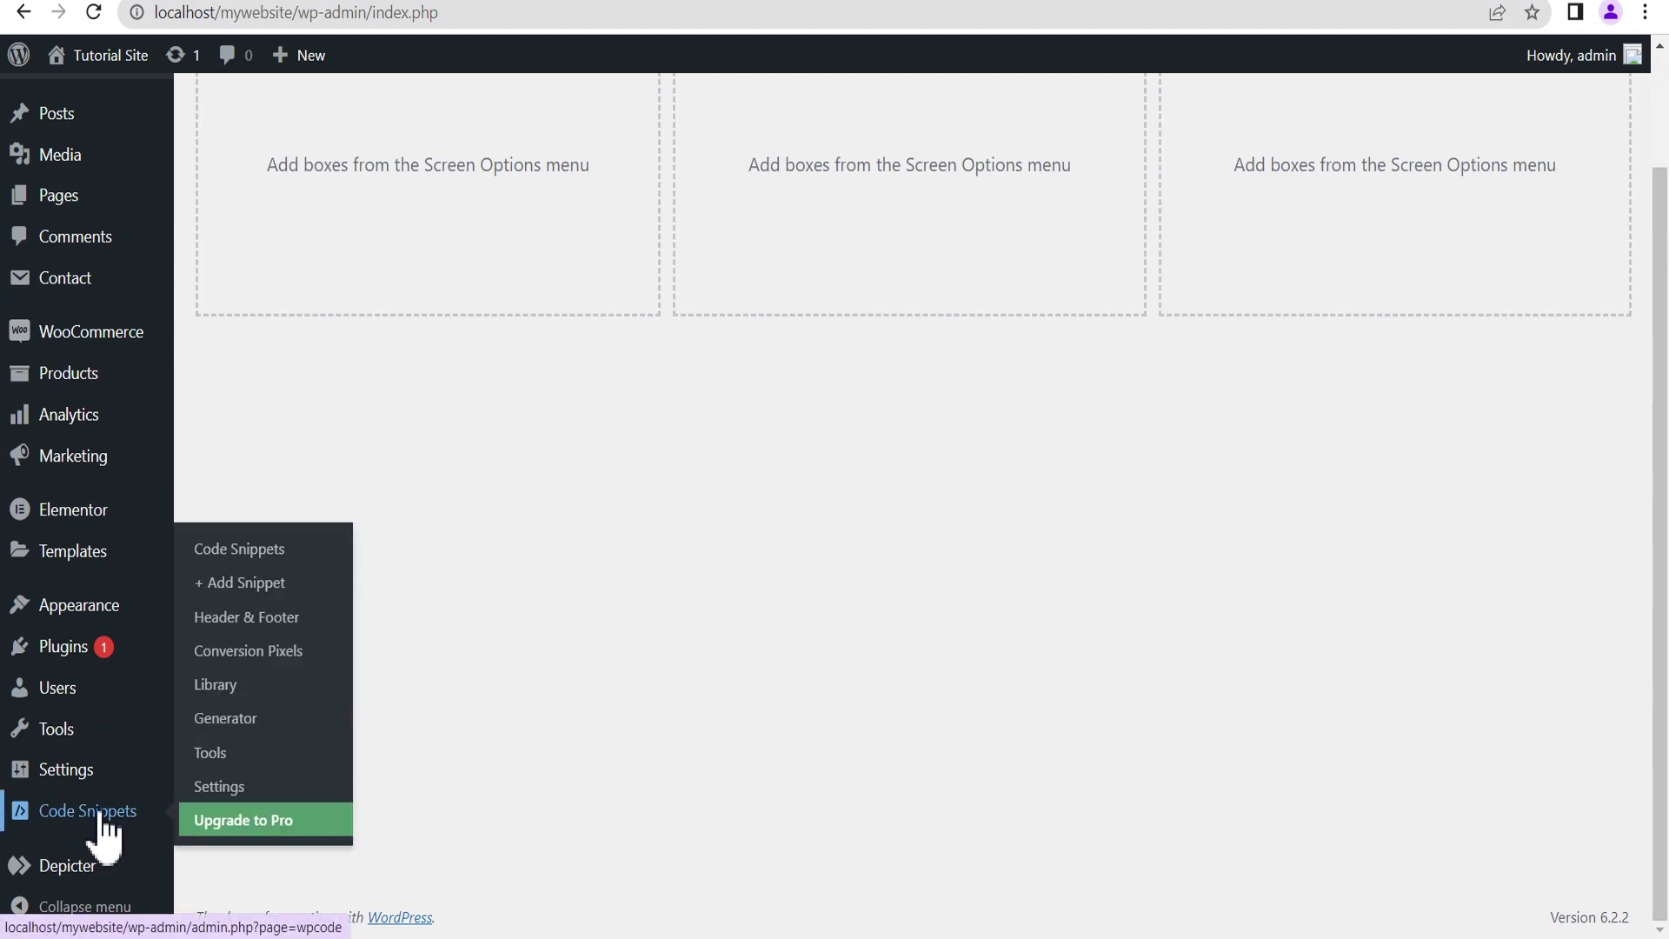
click(261, 551)
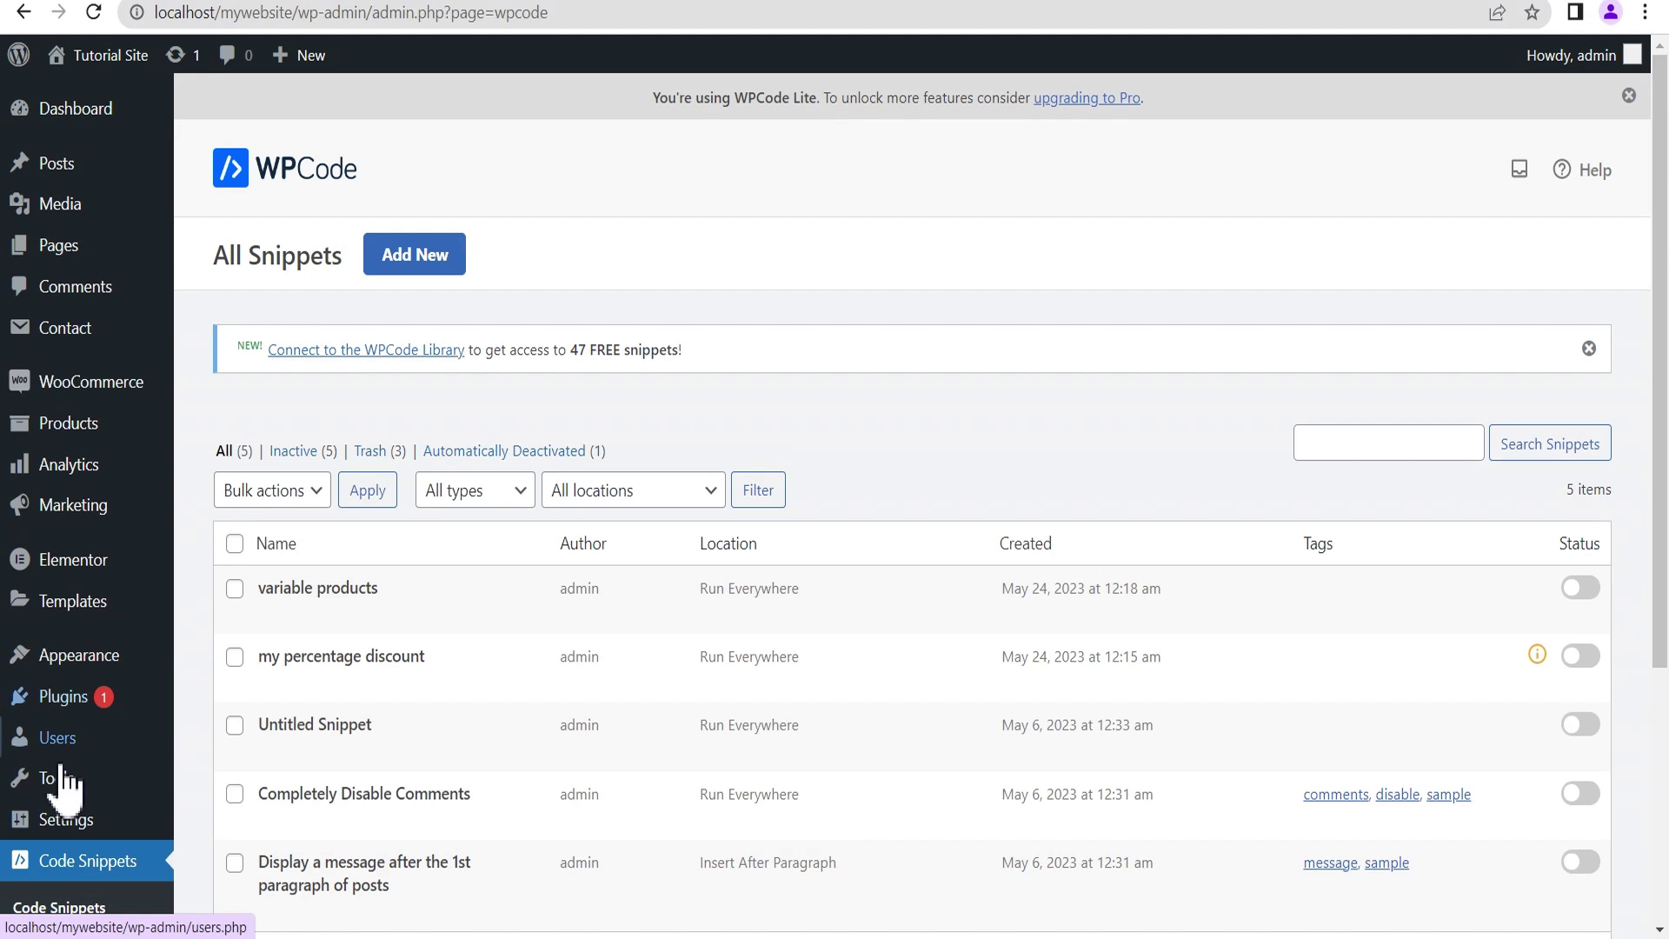
mouse_move(354, 619)
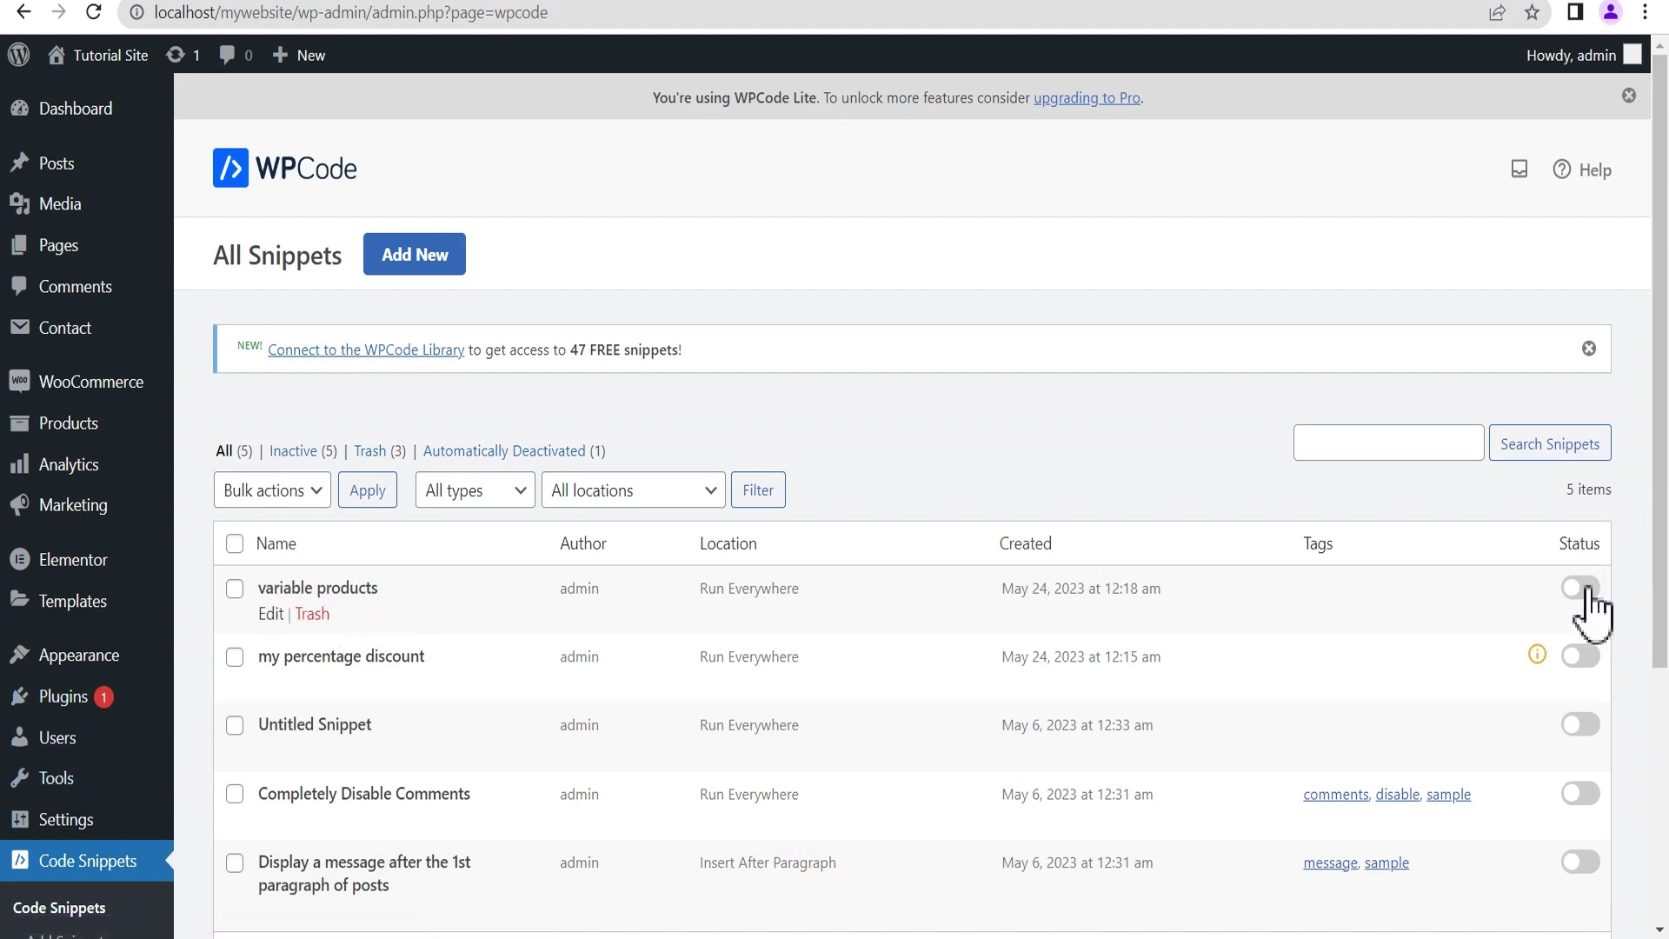
mouse_move(327, 684)
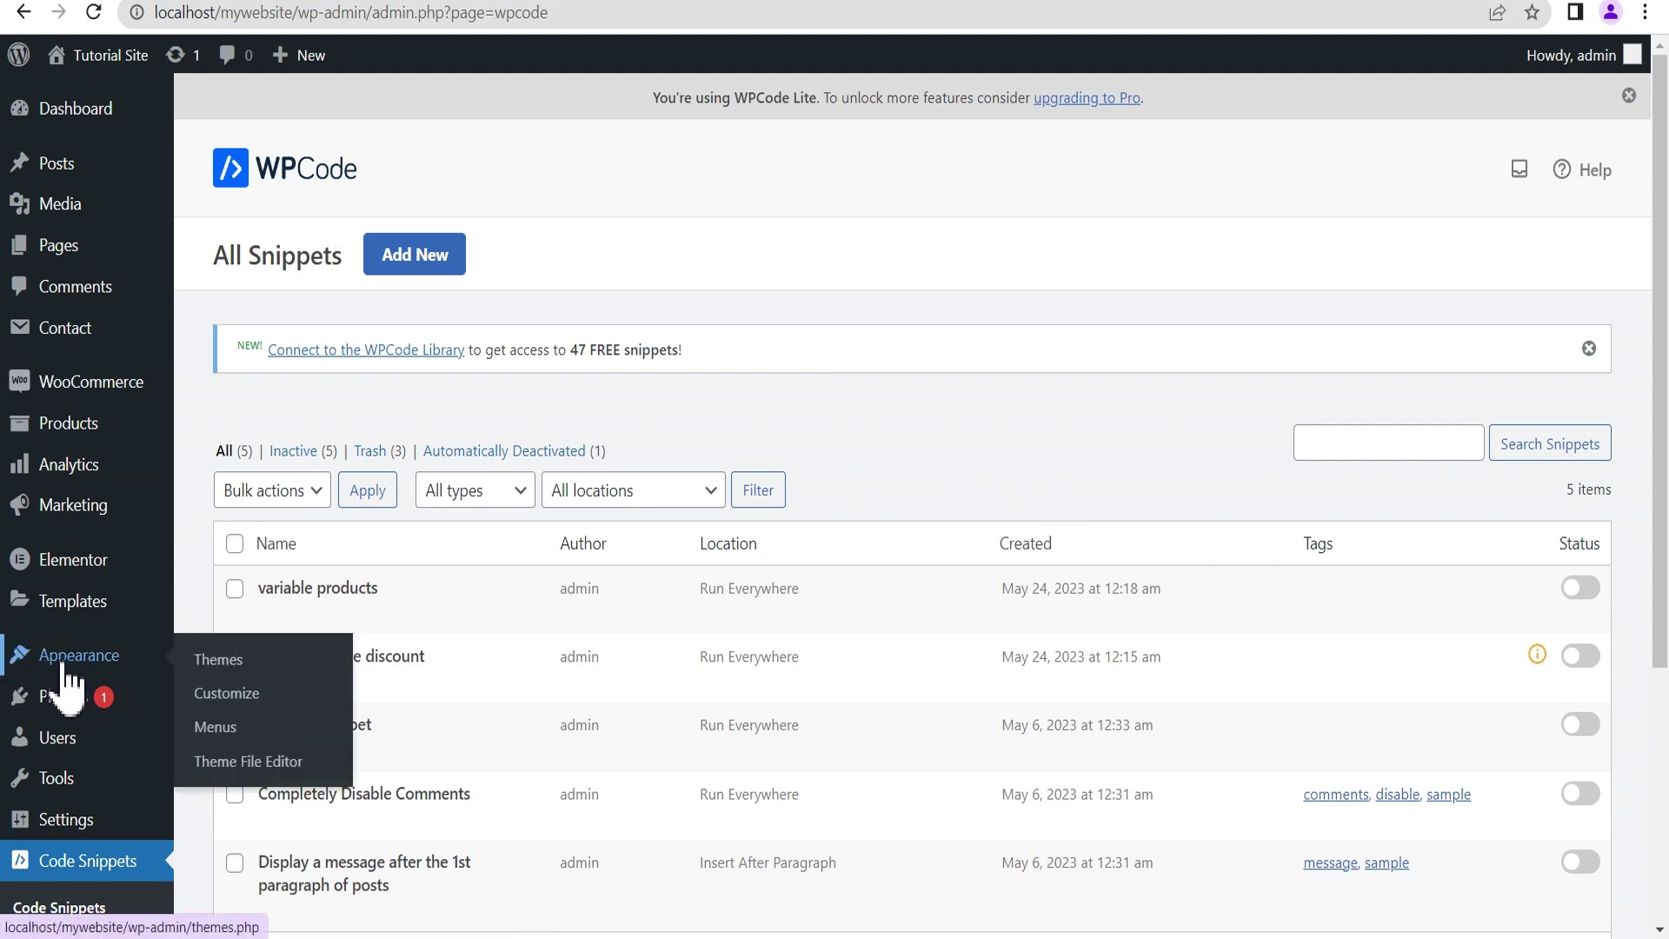
Step: Open the list of installed plugins and locate the Discount Percentage for WooCommerce plugin
mouse_move(70, 708)
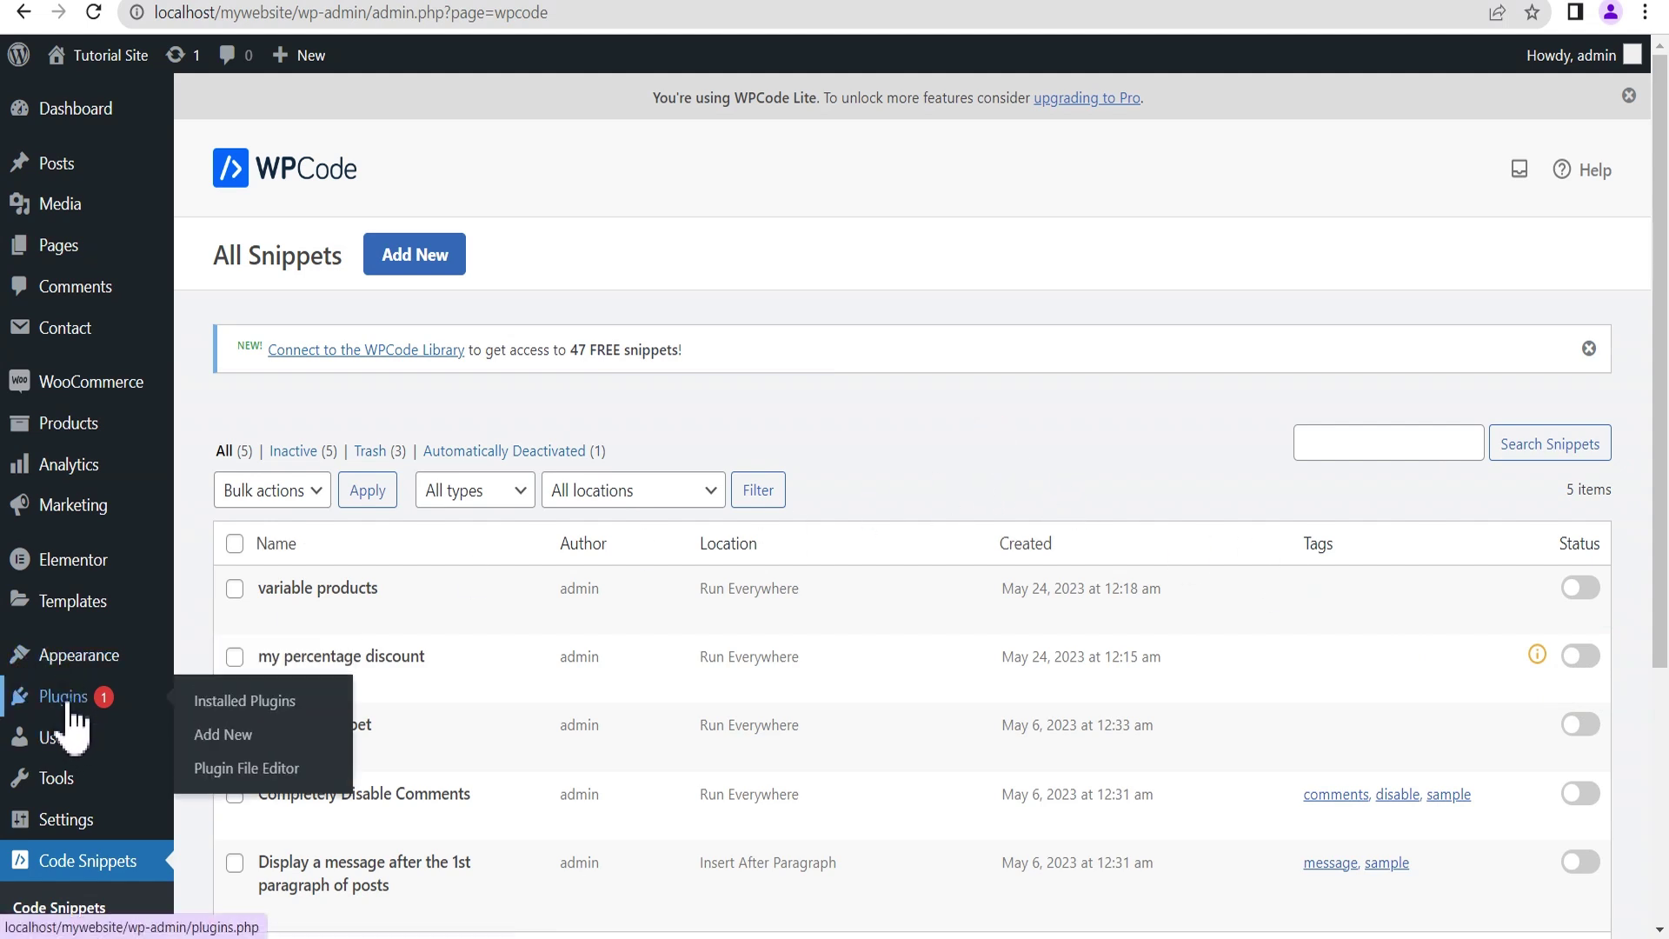
click(233, 735)
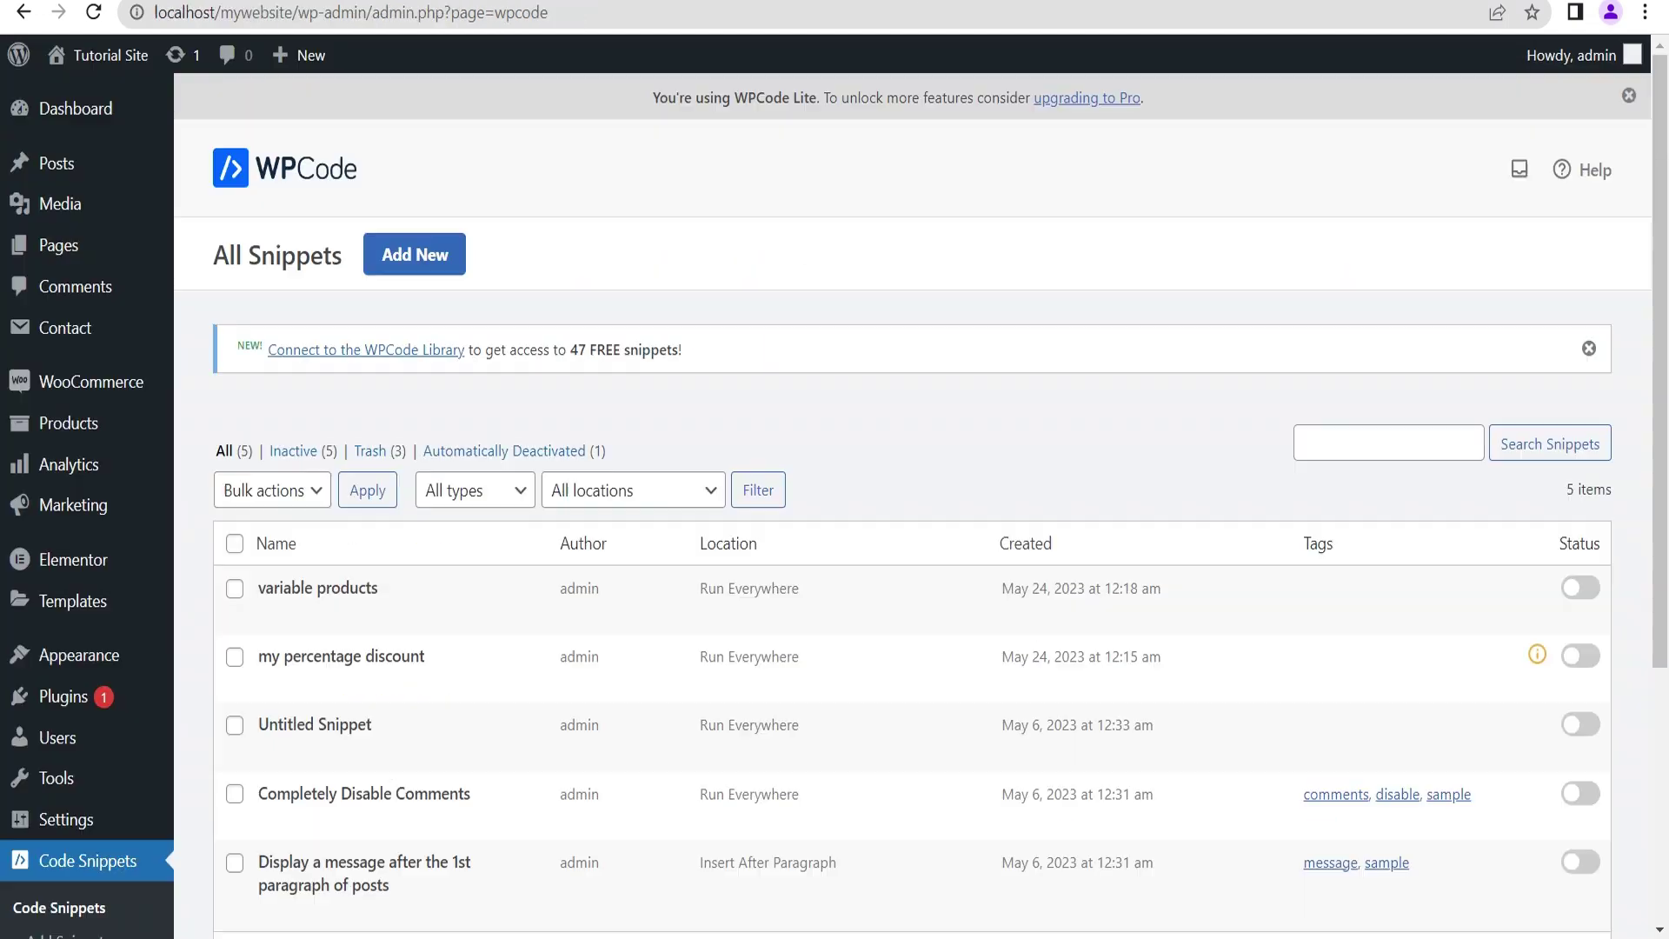
mouse_move(87, 696)
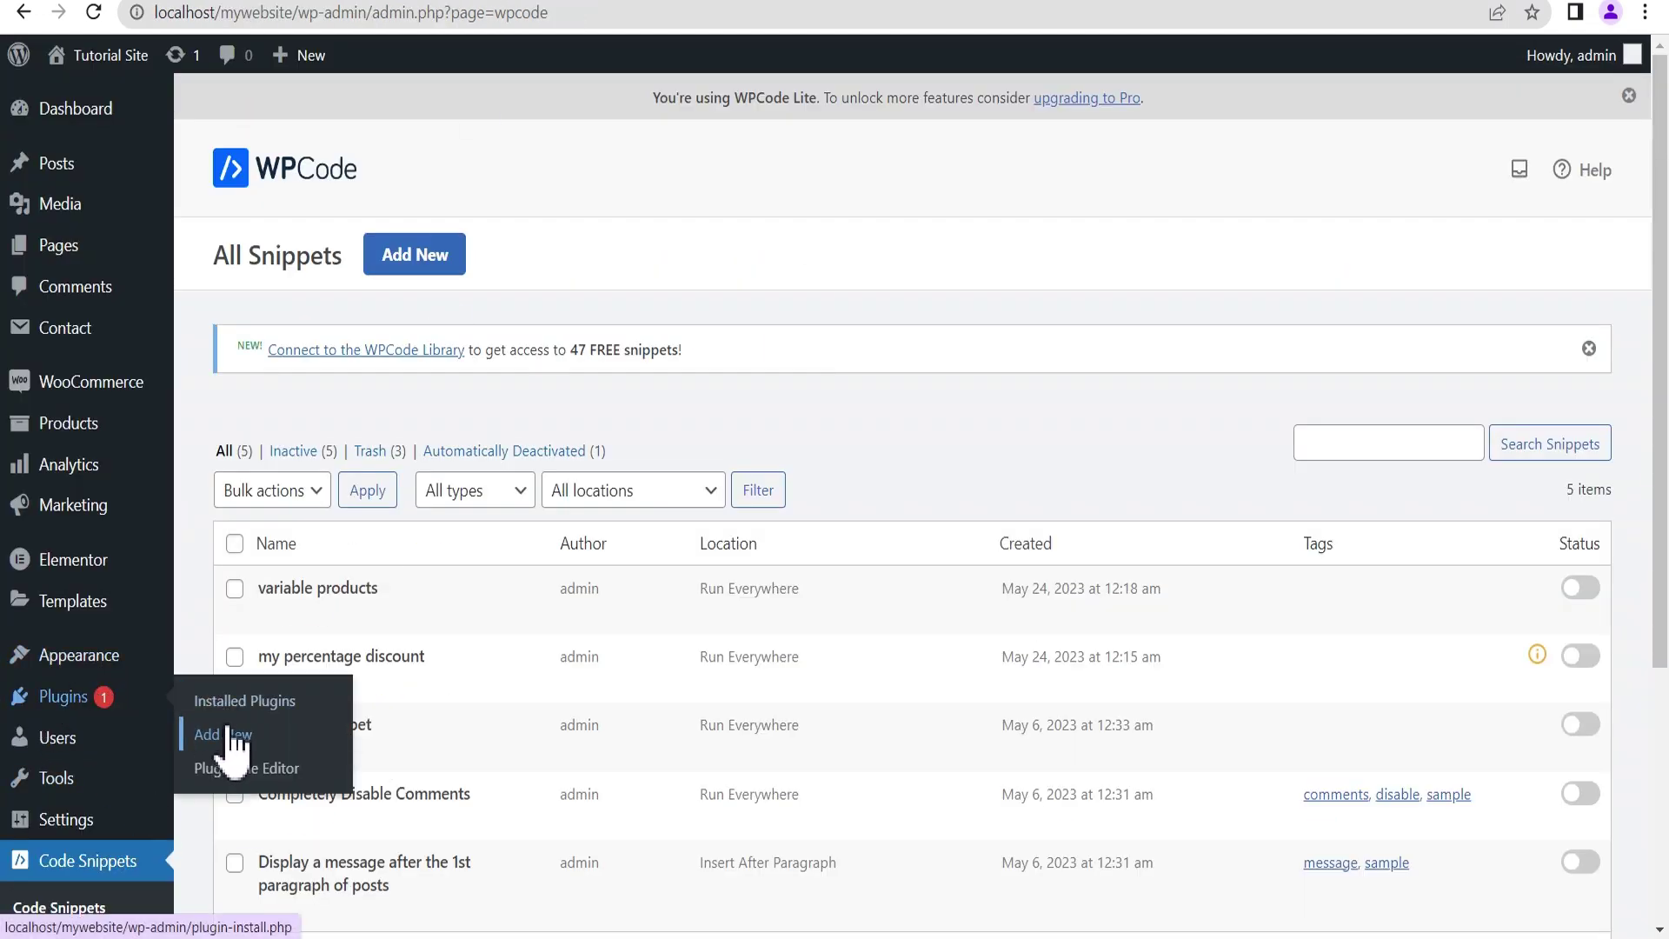
click(236, 700)
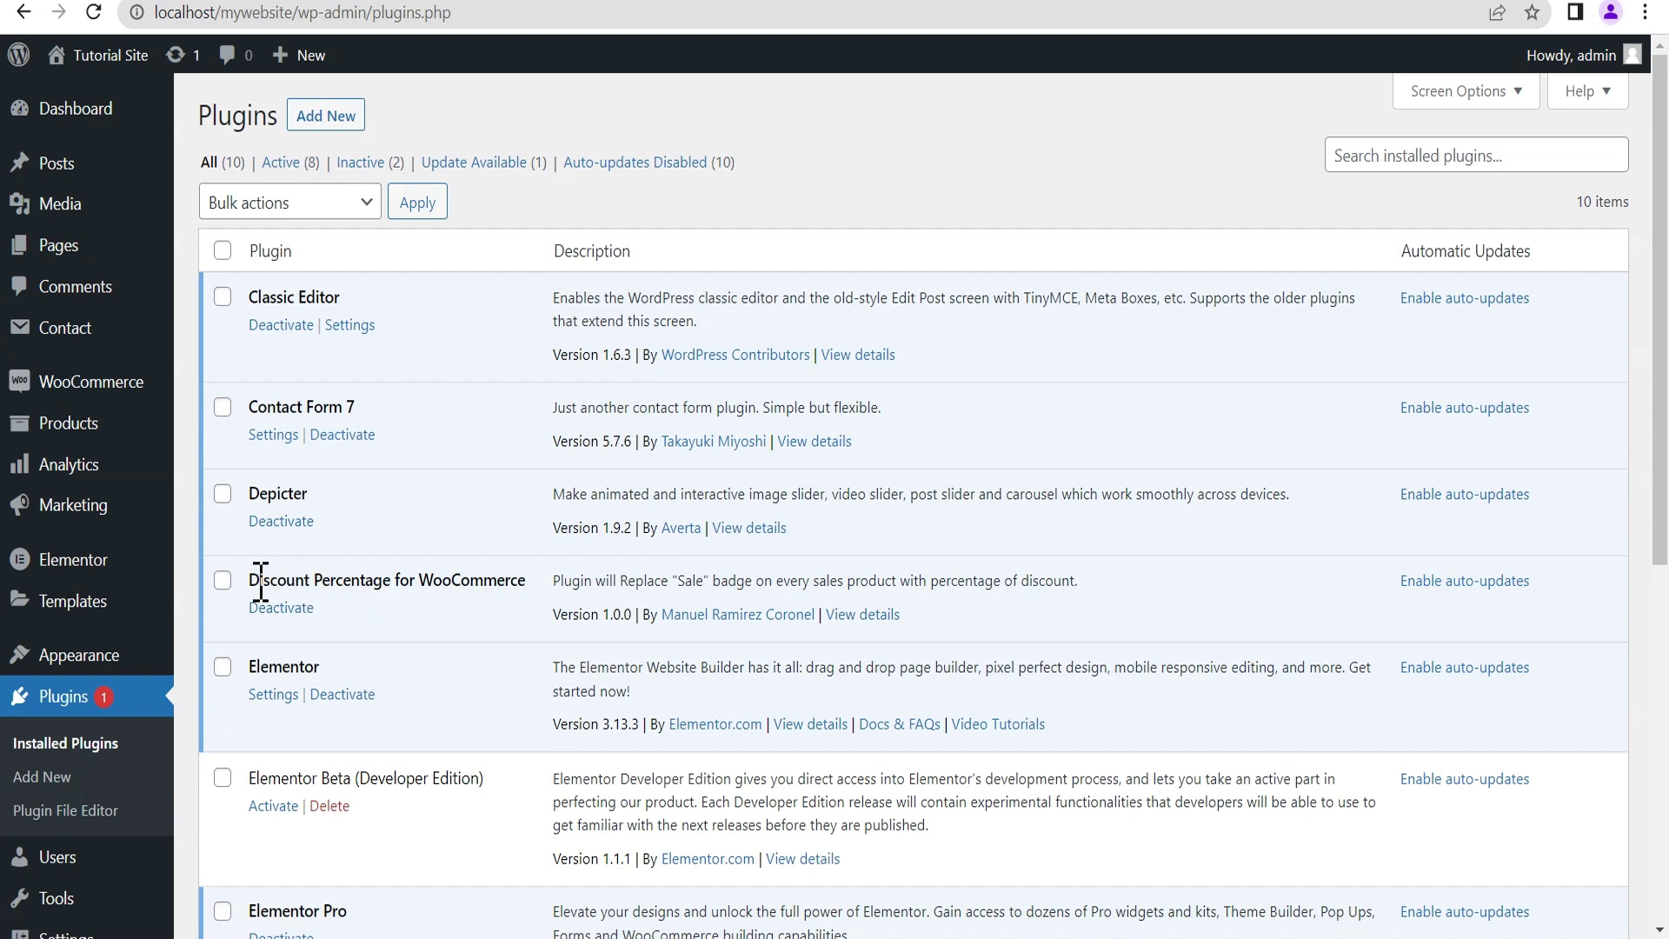
drag(259, 587, 537, 585)
click(454, 585)
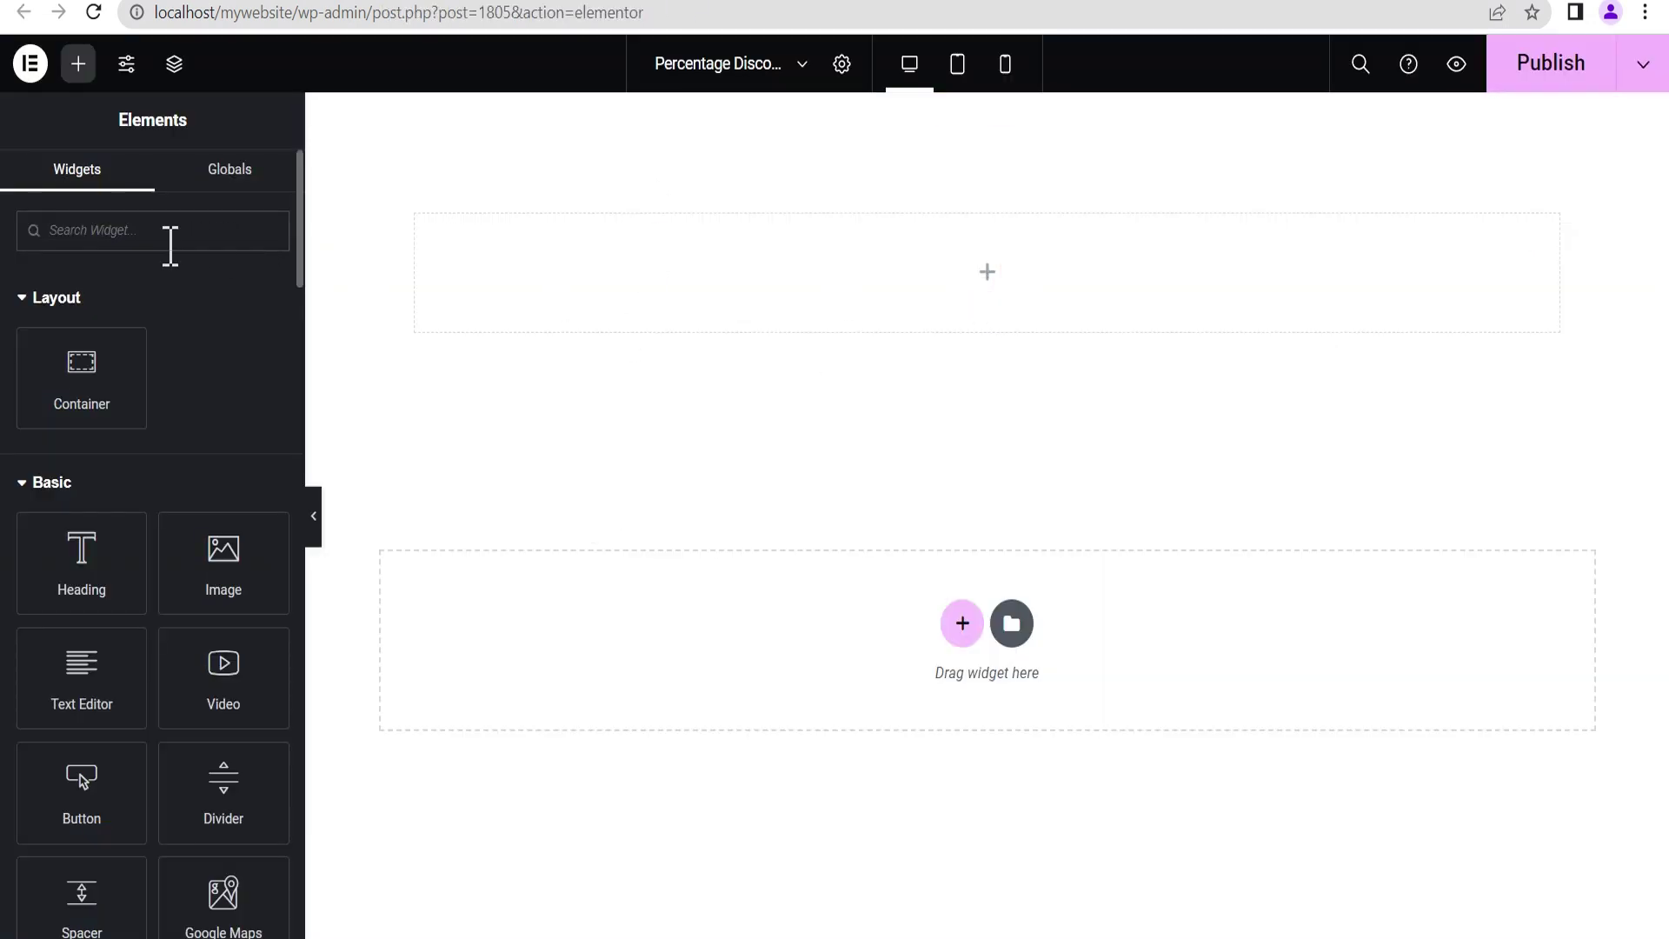
Step: In the Elementor editor, search the widgets for "product" and place the Products widget in the empty container
click(125, 248)
text(product)
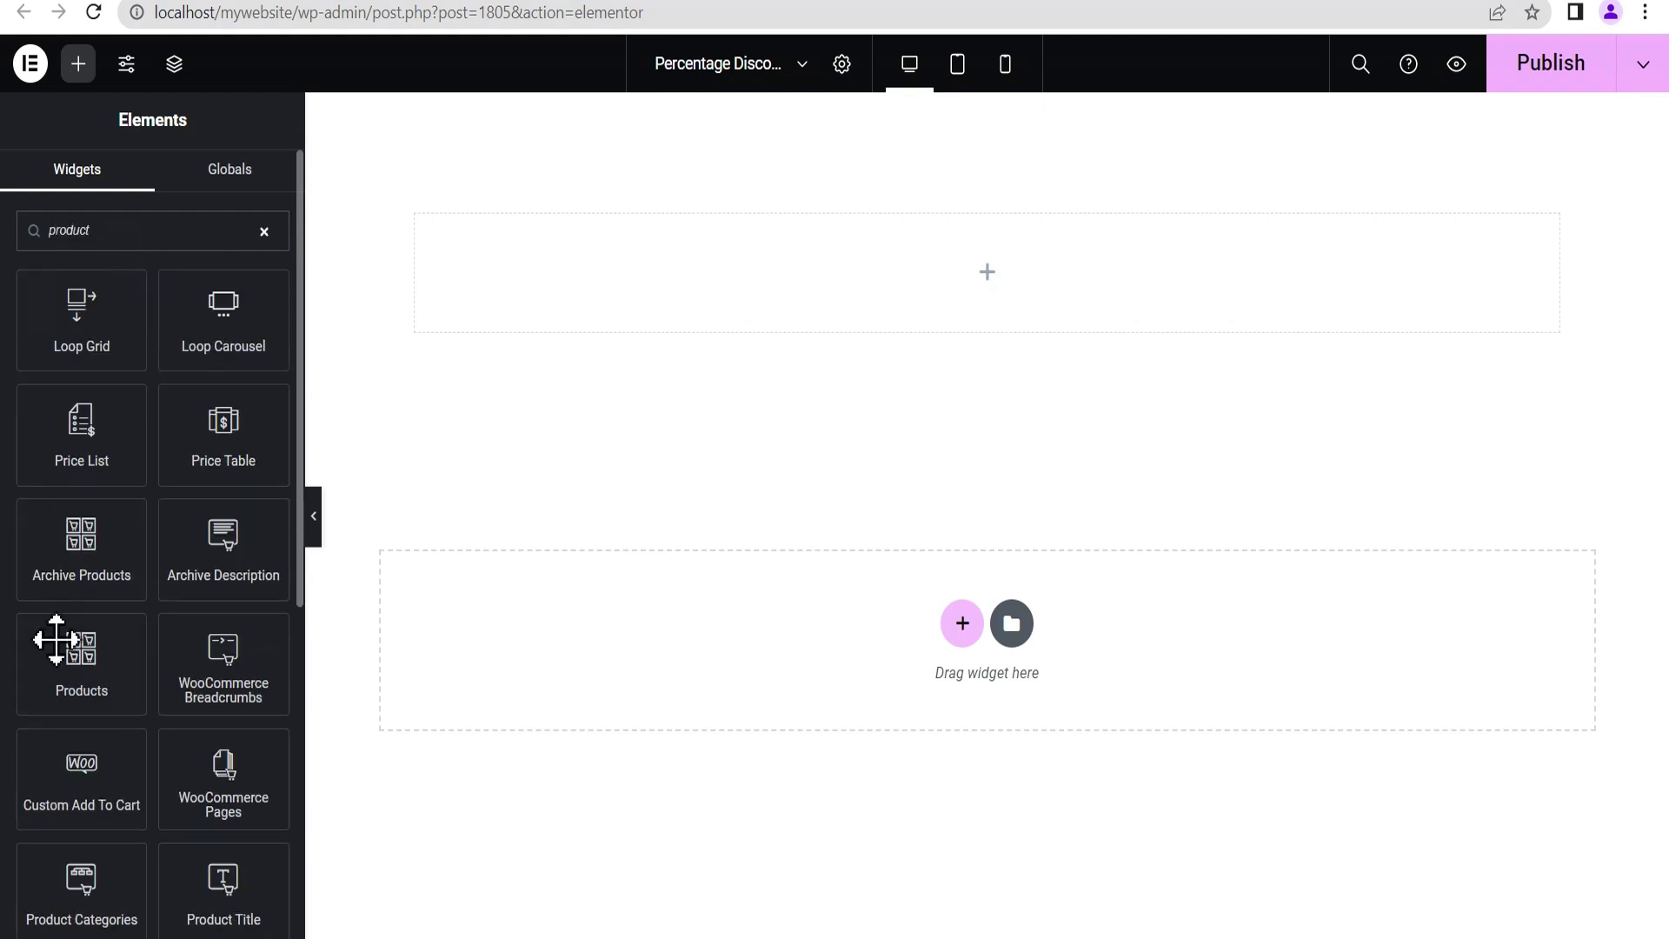
drag(67, 641, 972, 294)
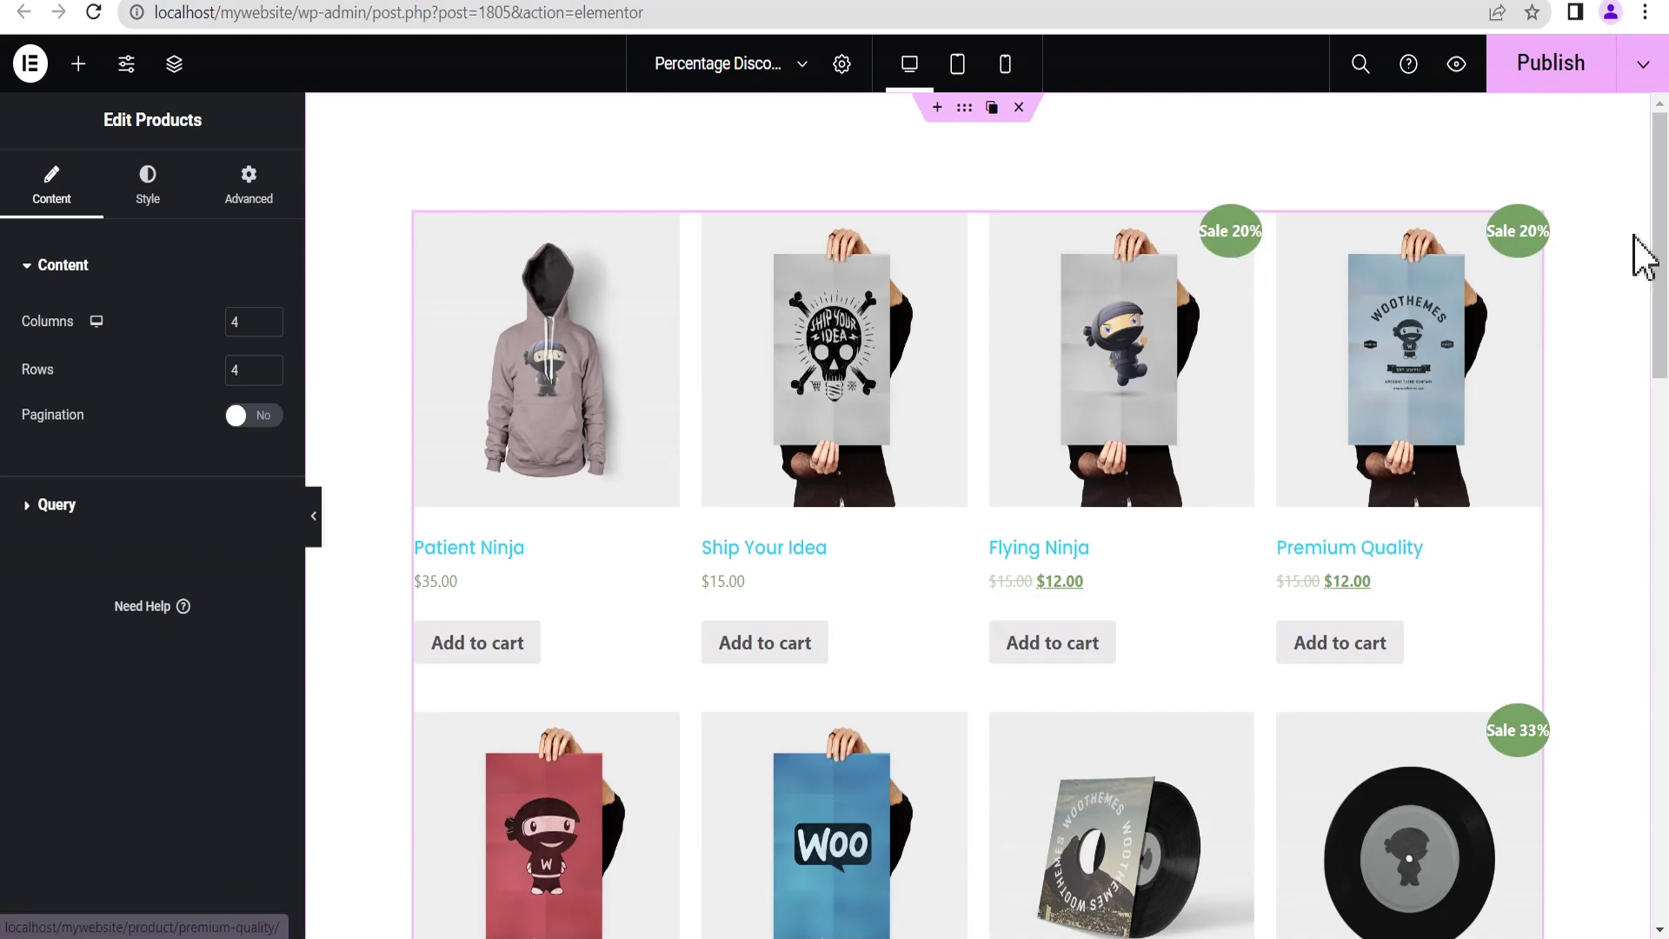
Step: Collapse the widget panel to examine the sale badges on the product grid, then restore the panel
click(311, 521)
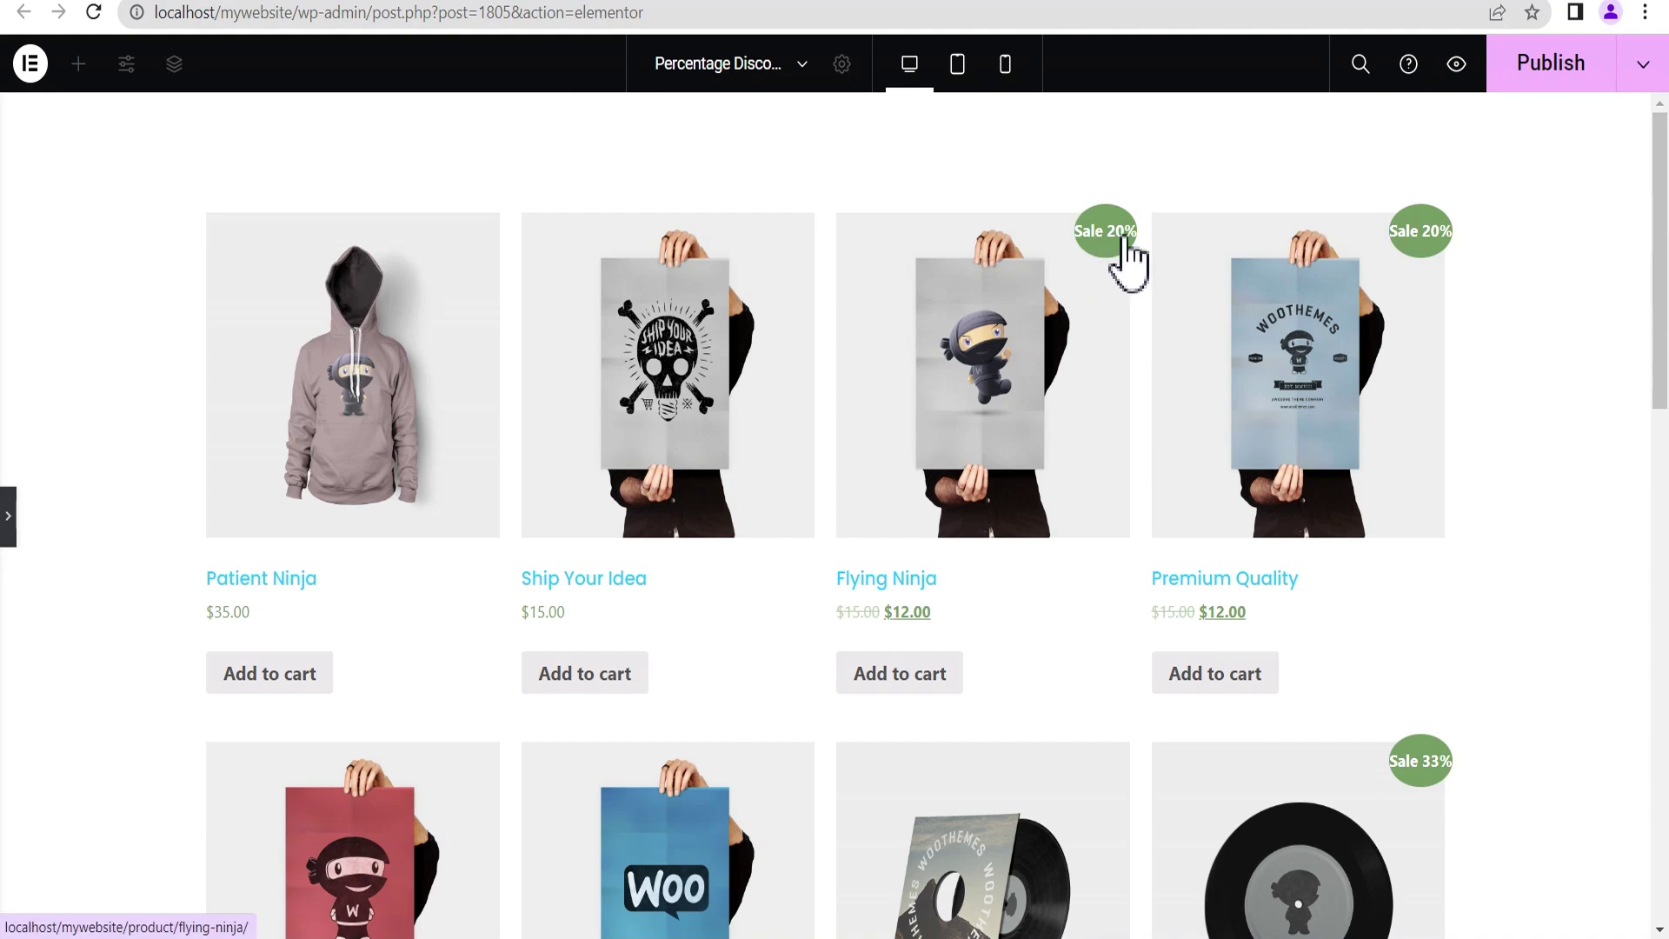
drag(1661, 194, 1661, 247)
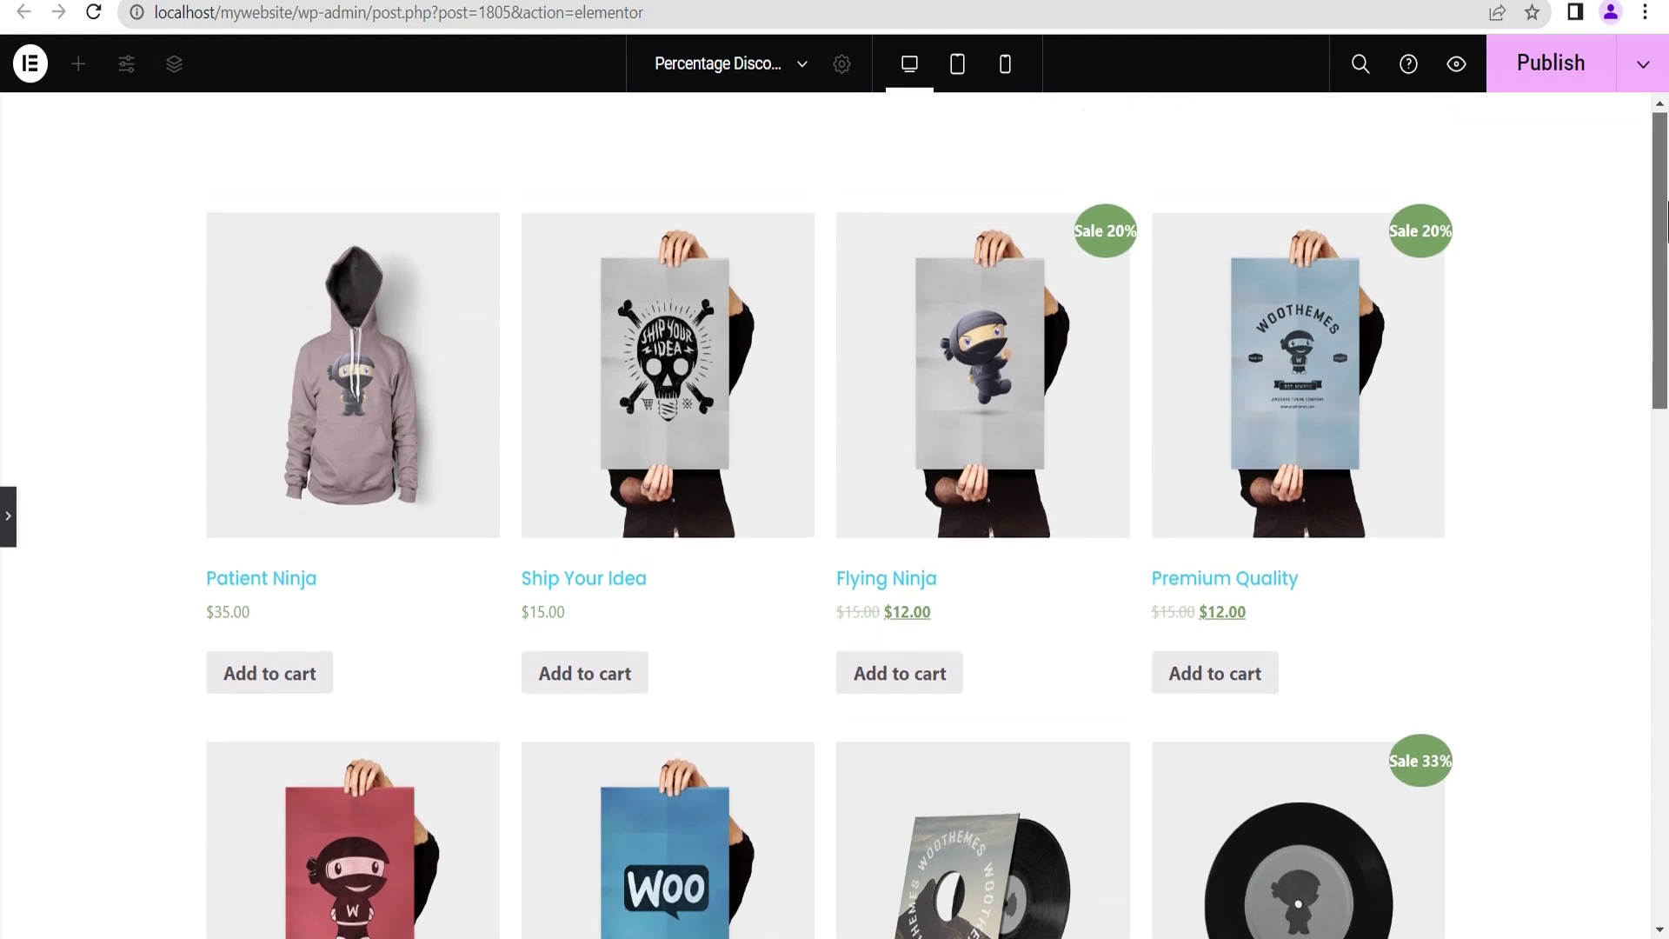
click(8, 520)
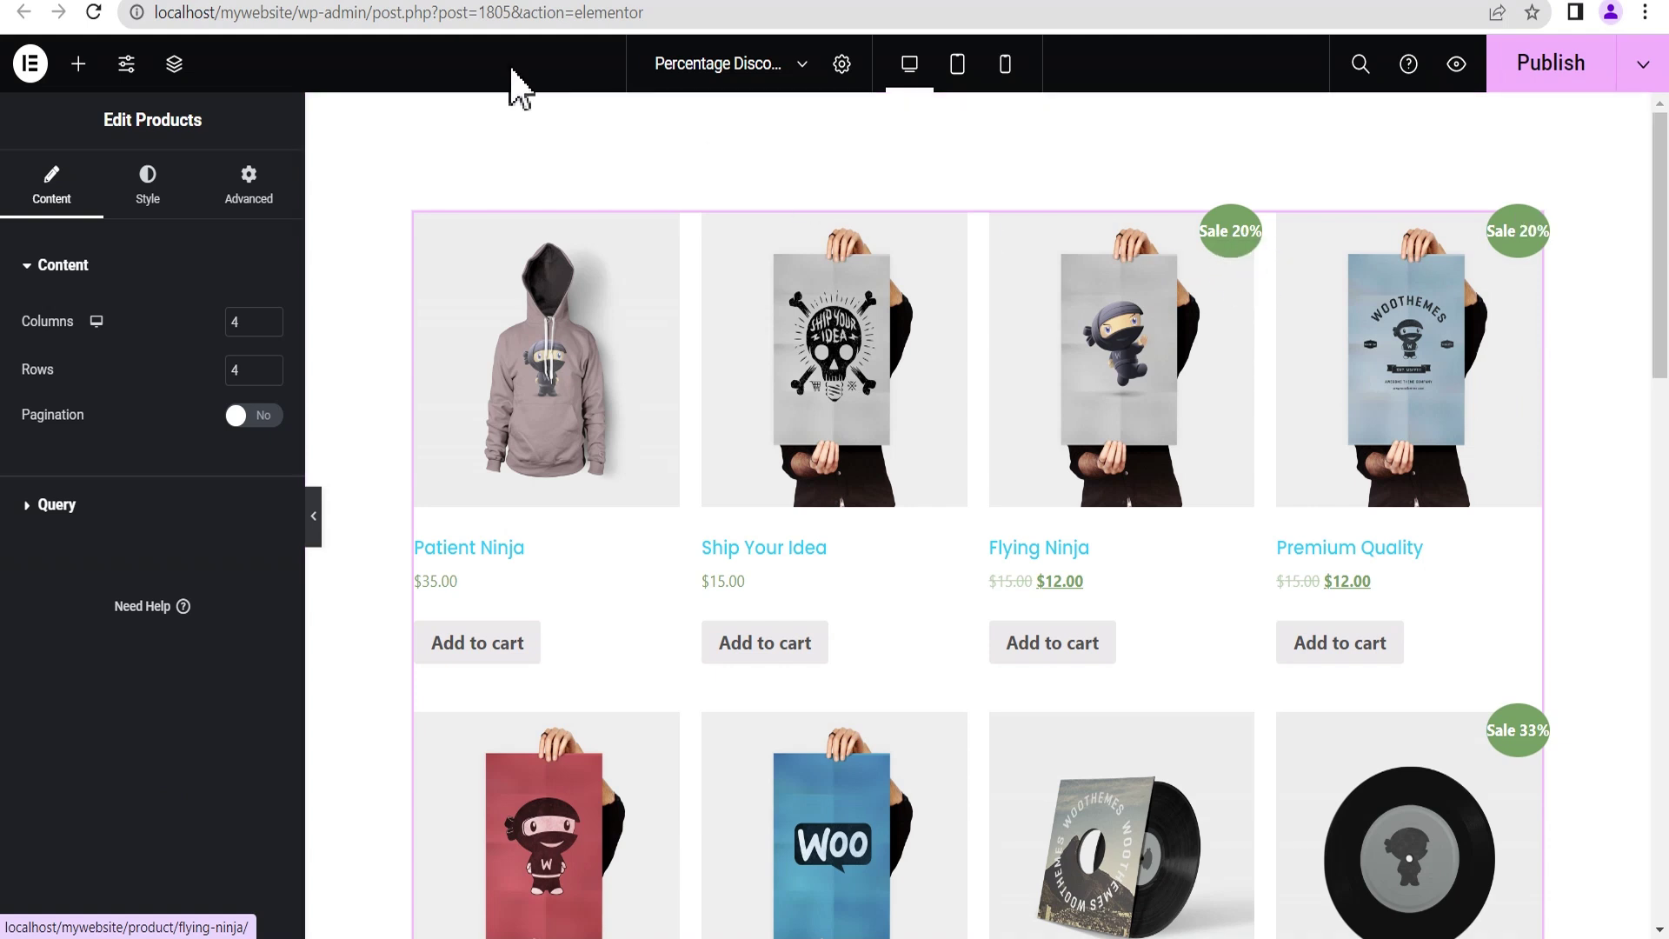
Step: Return to the plugins page and load Discount Percentage for WooCommerce in the plugin file editor
click(476, 4)
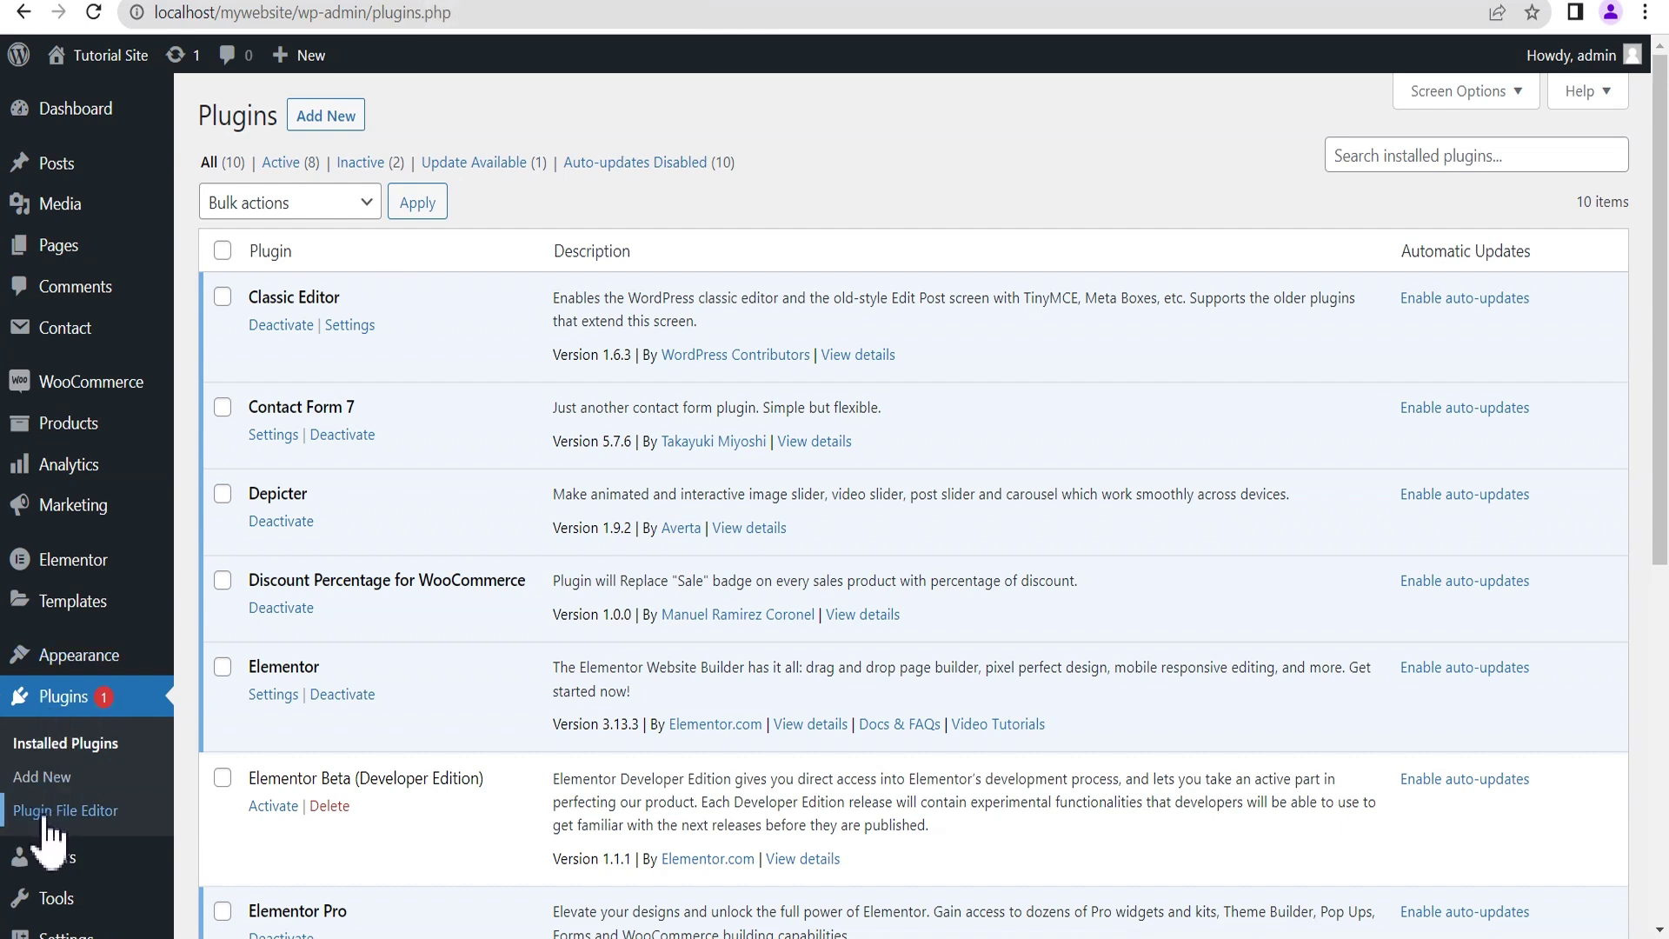
click(102, 812)
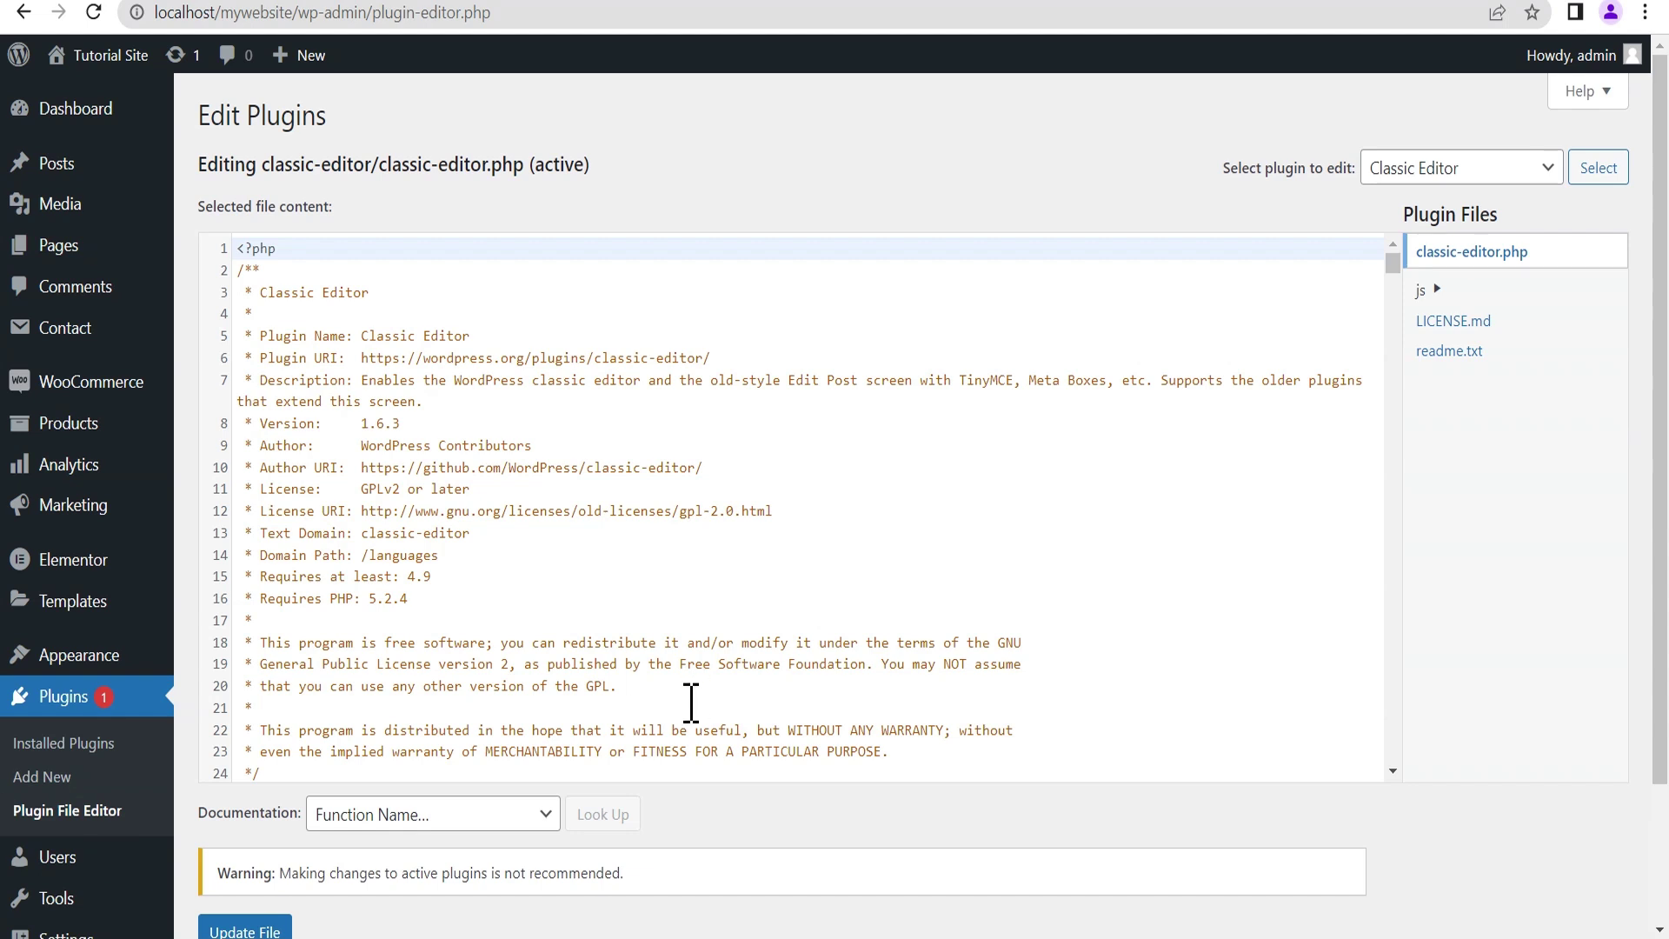
click(1430, 174)
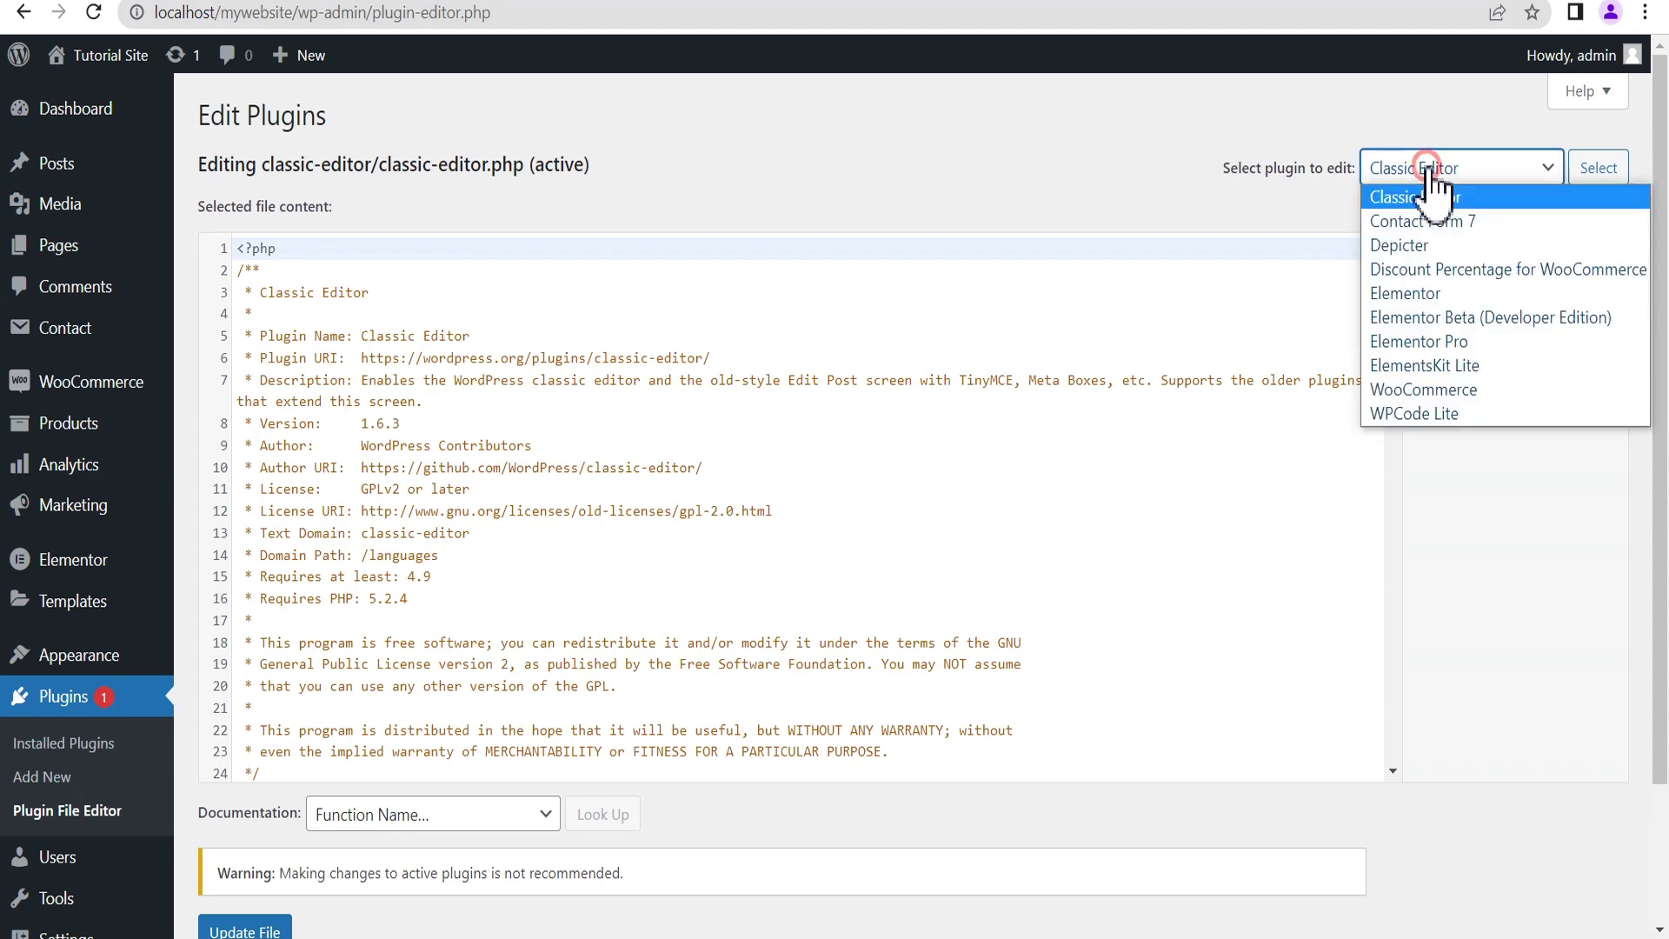
click(1245, 168)
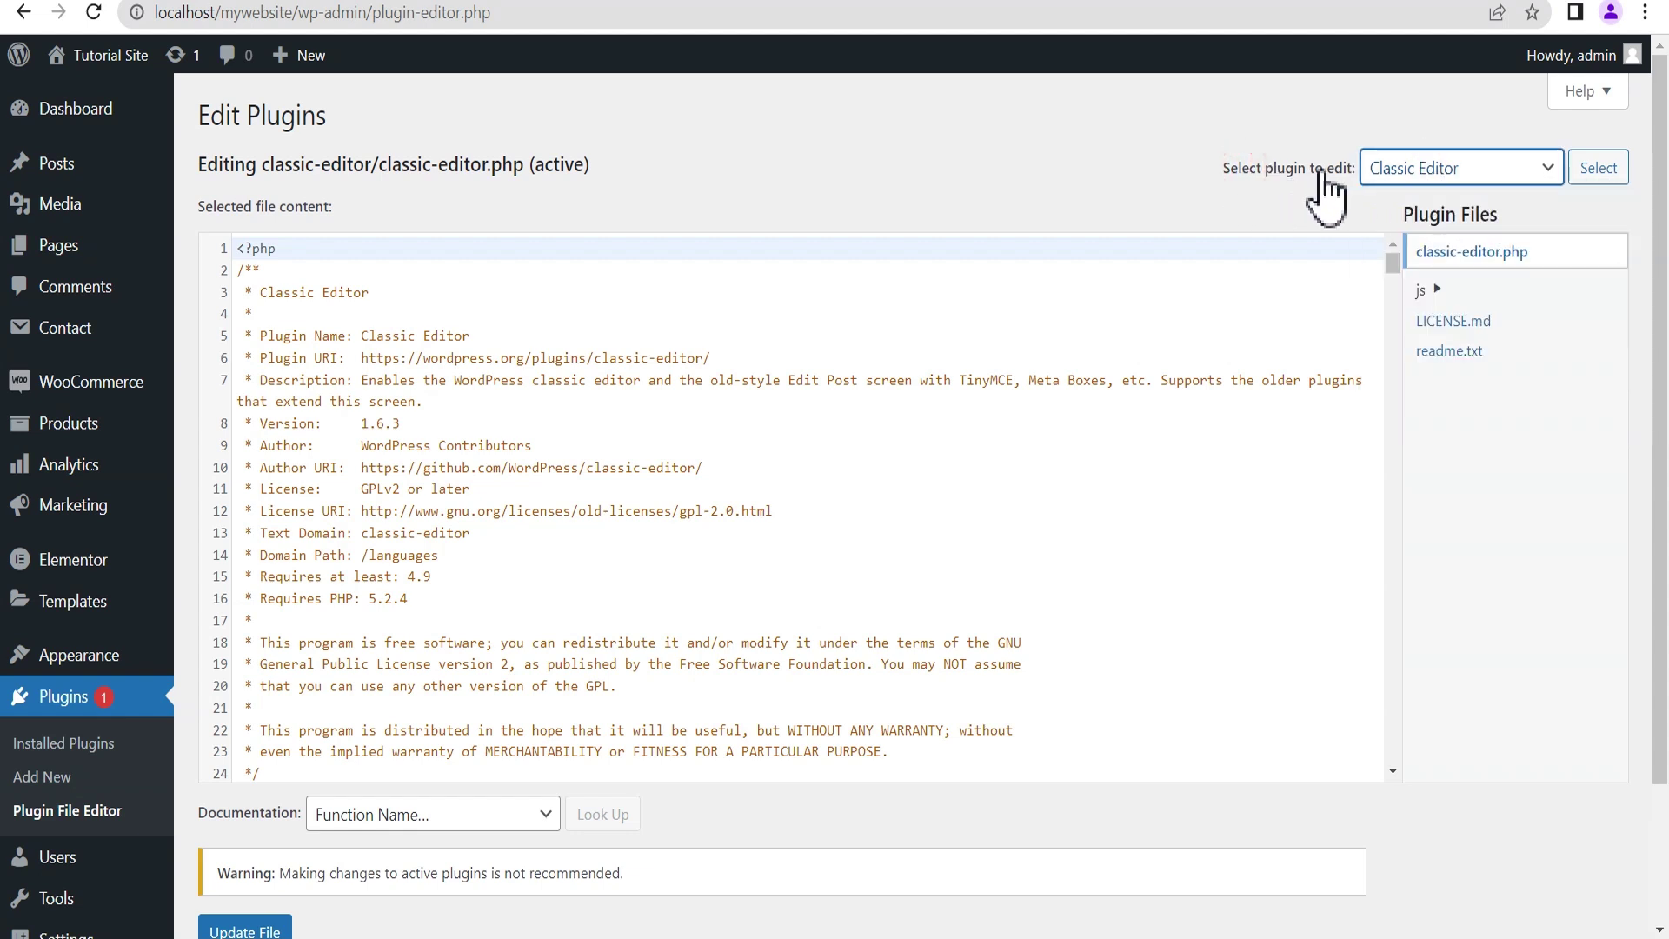
click(1423, 170)
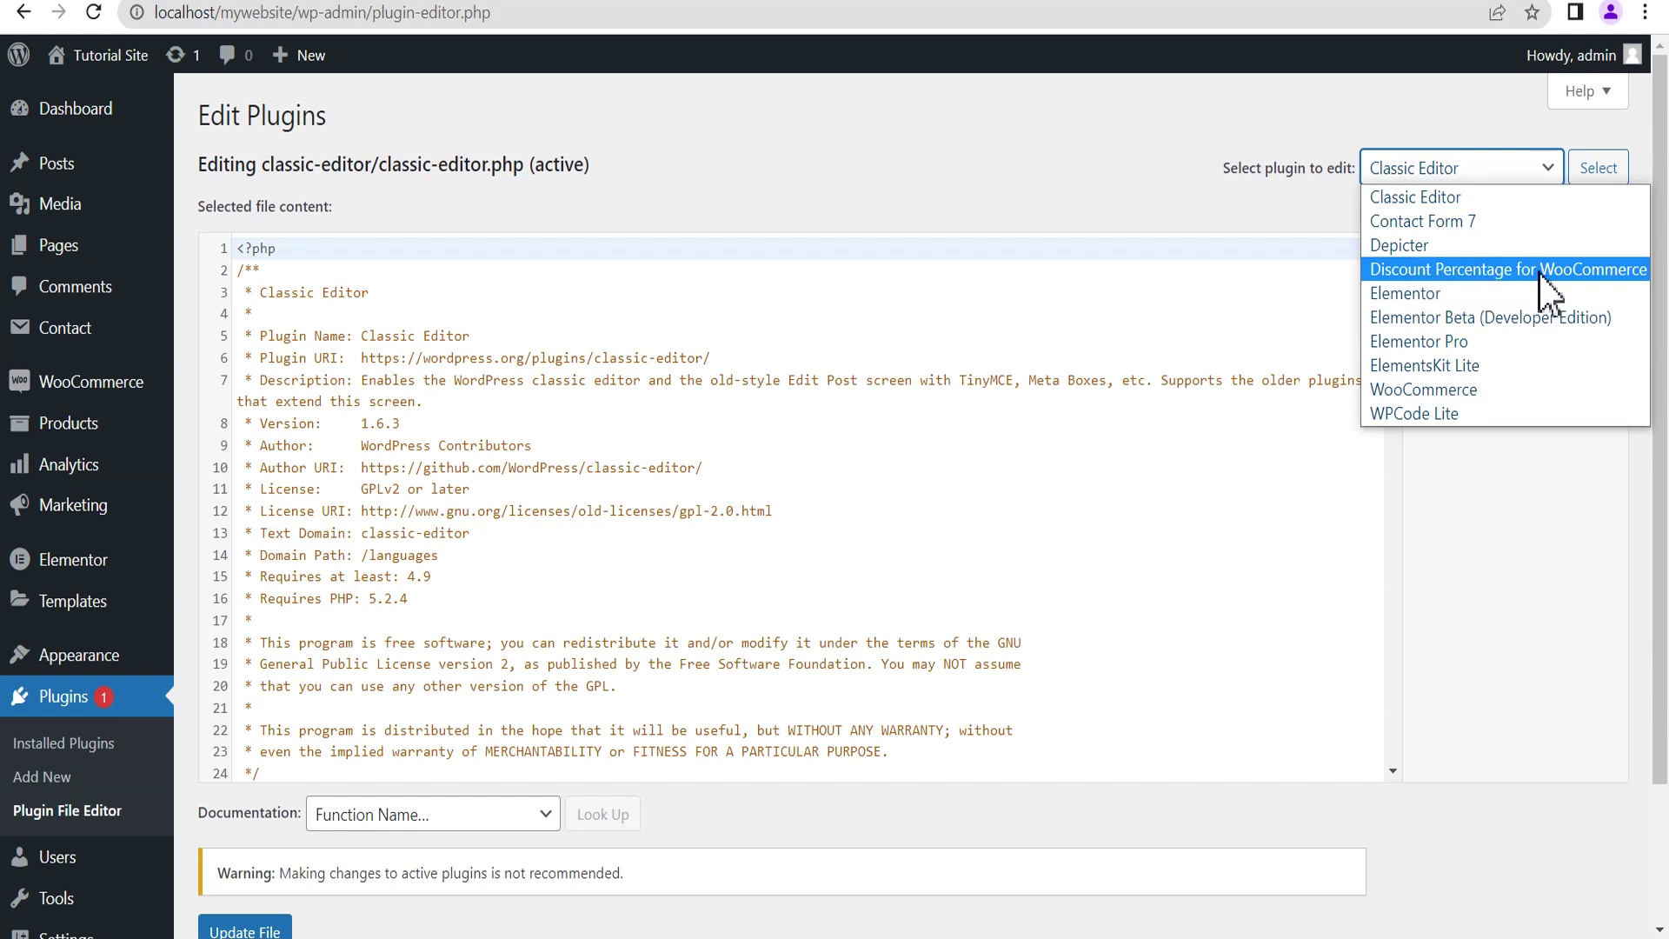
click(1573, 270)
click(1605, 168)
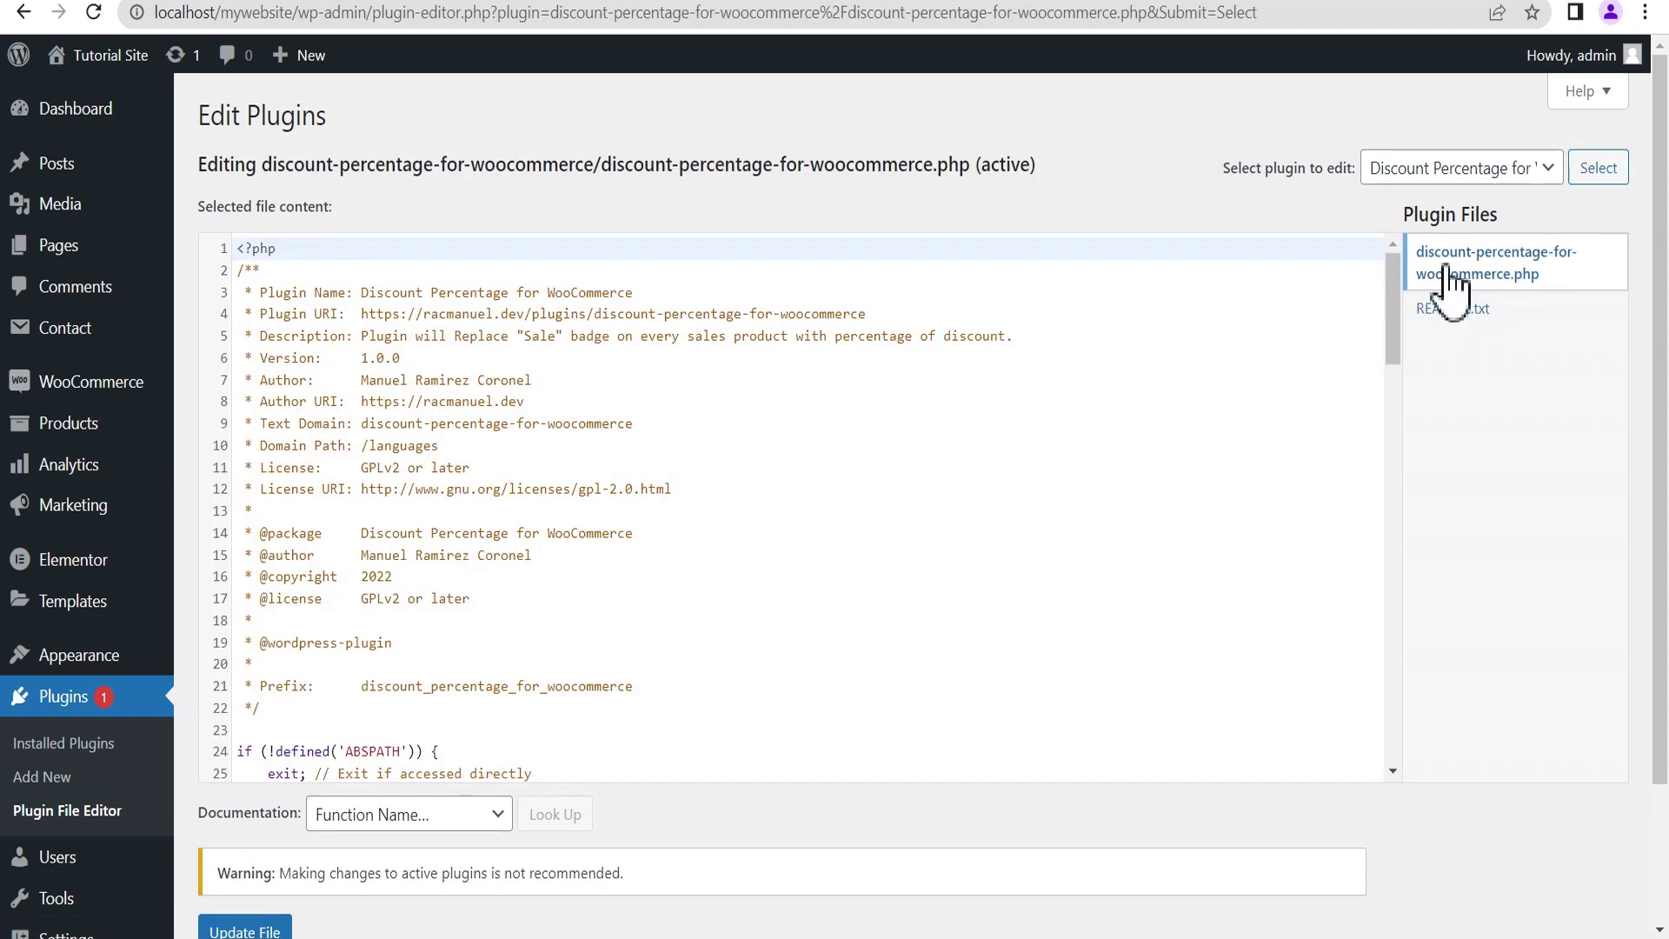
Step: In the onsale return line of discount-percentage-for-woocommerce.php, remove the 'Sale' text and add " -" after the opening span tag
drag(1390, 284, 1401, 728)
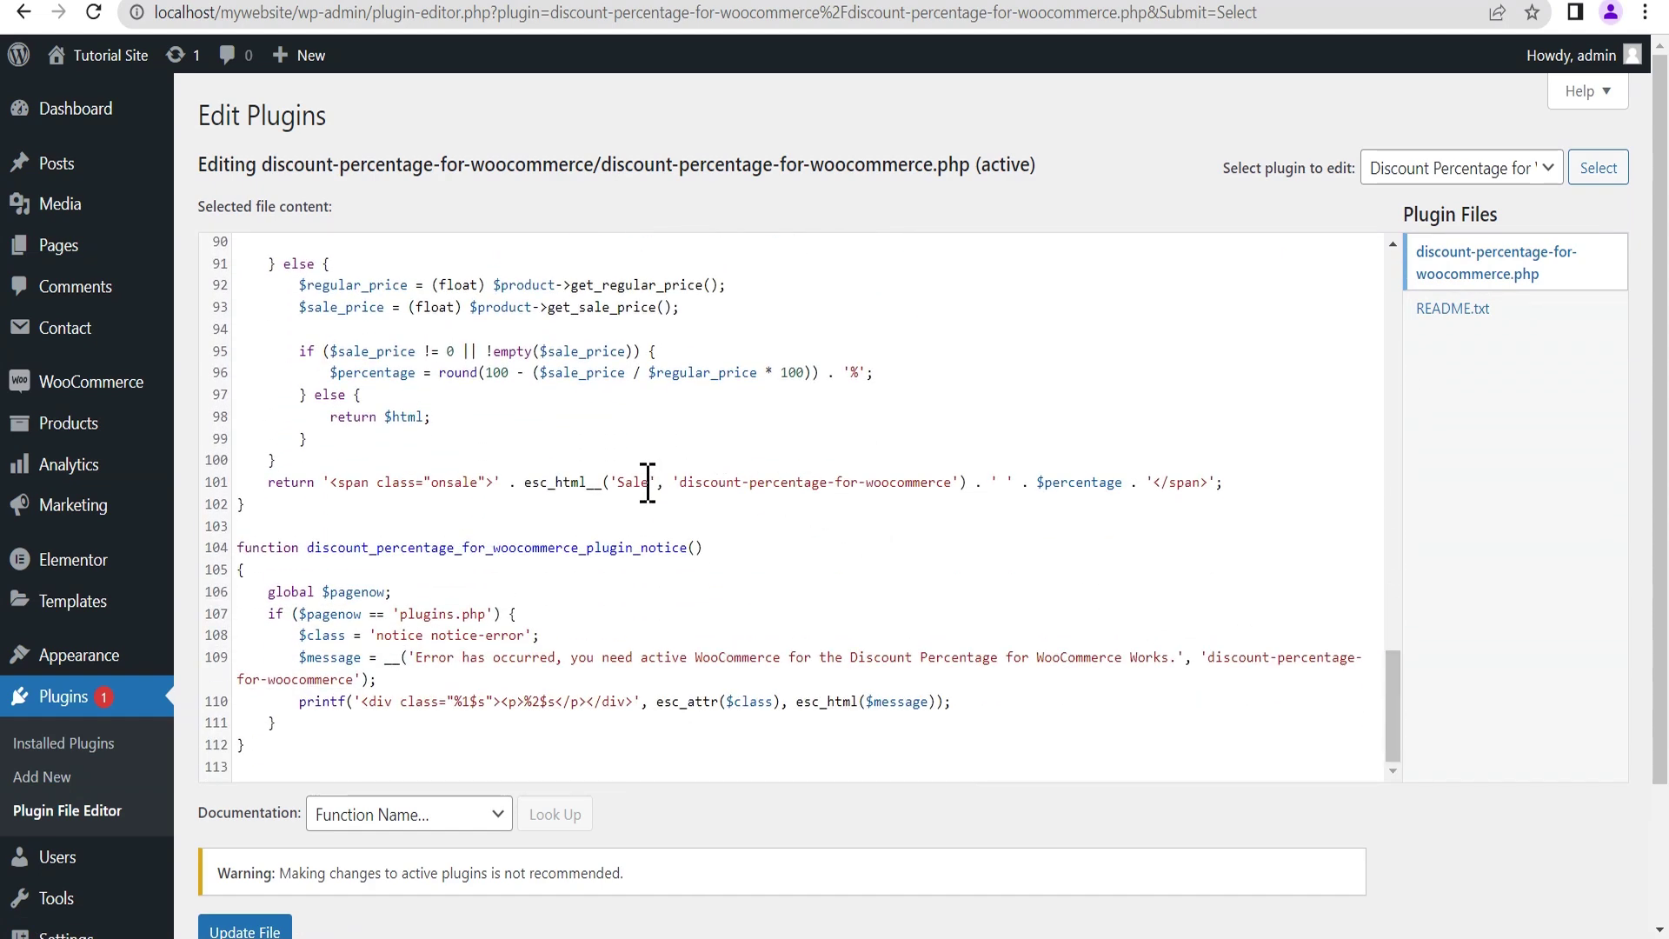
drag(263, 483, 1226, 485)
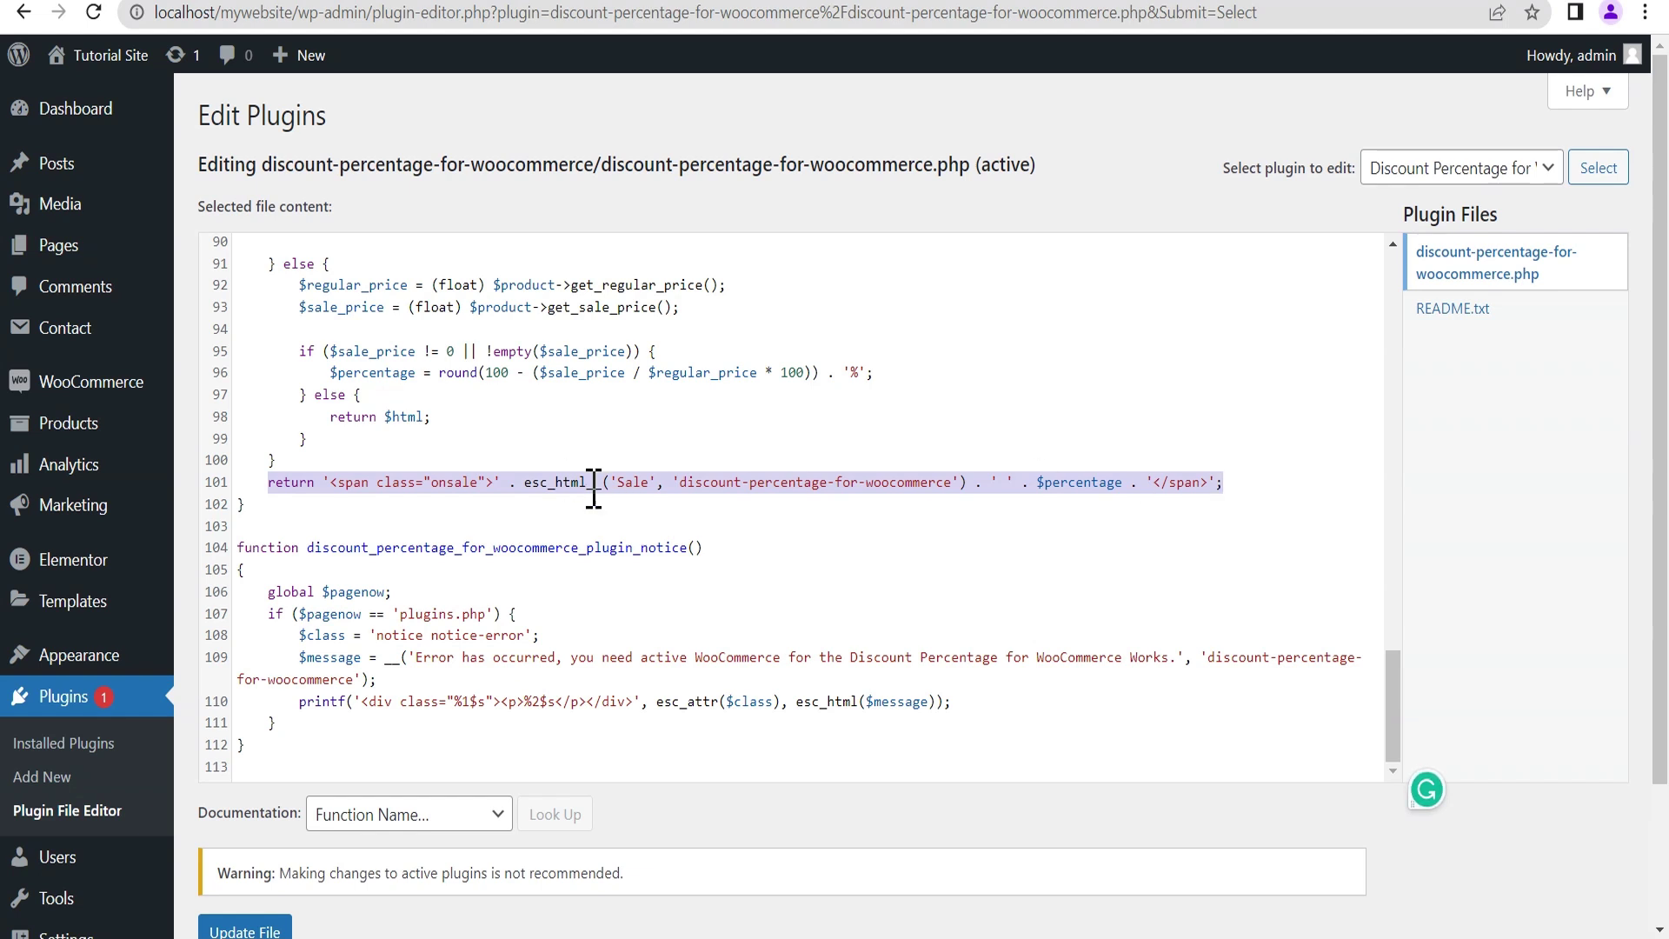
click(652, 484)
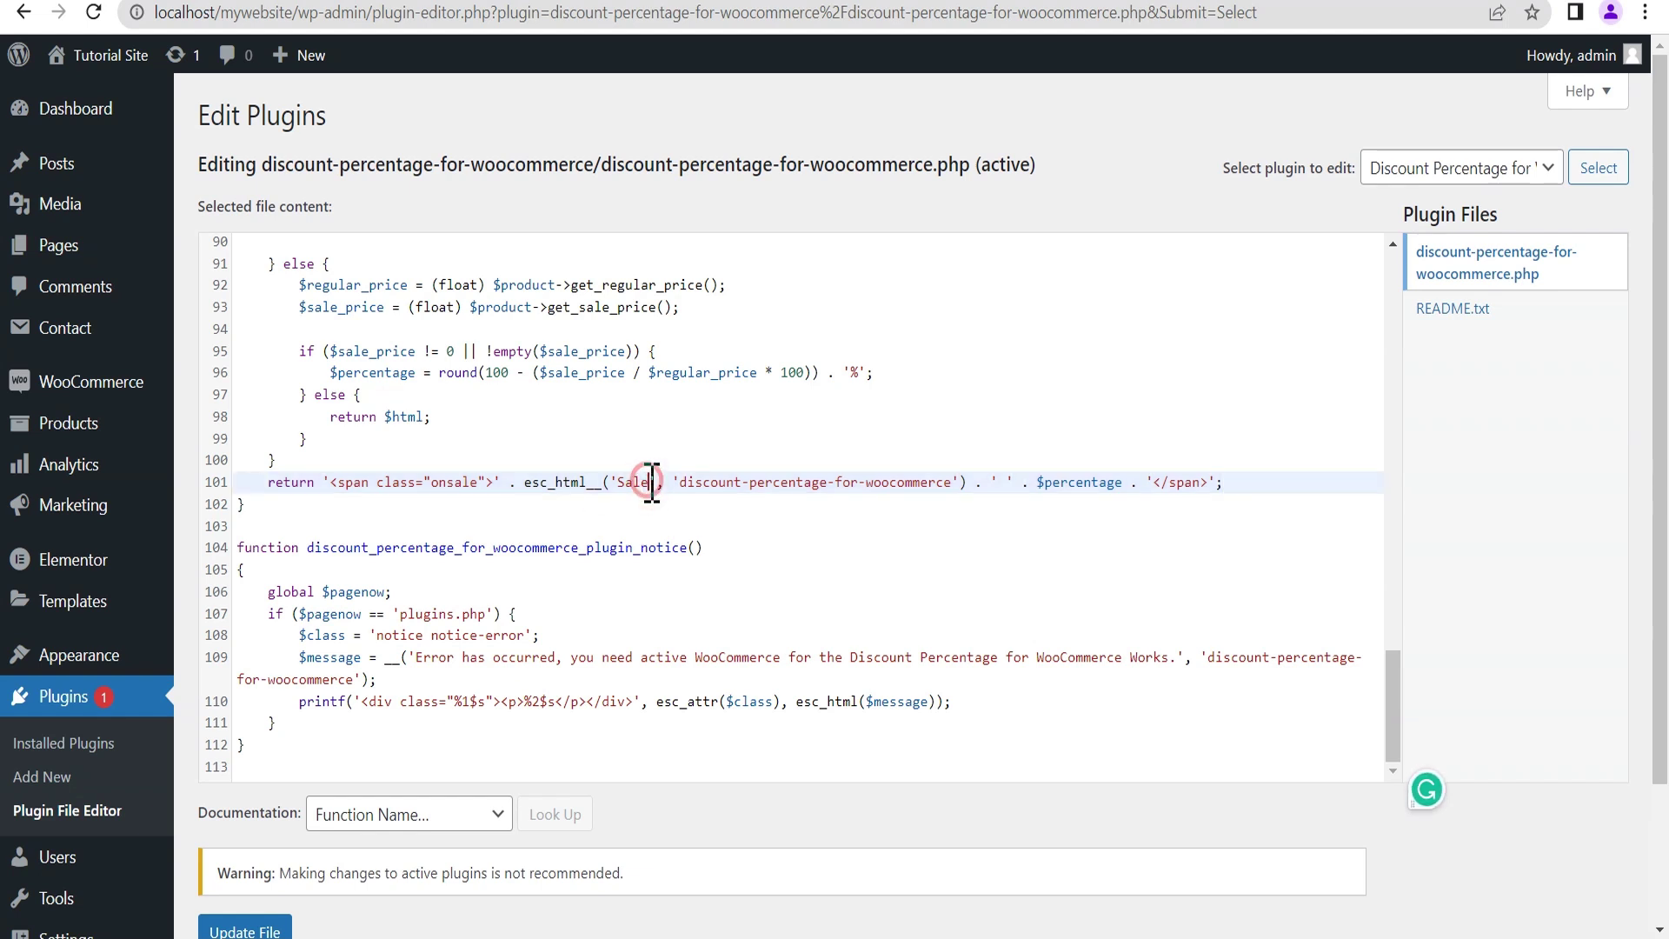
drag(651, 483, 627, 483)
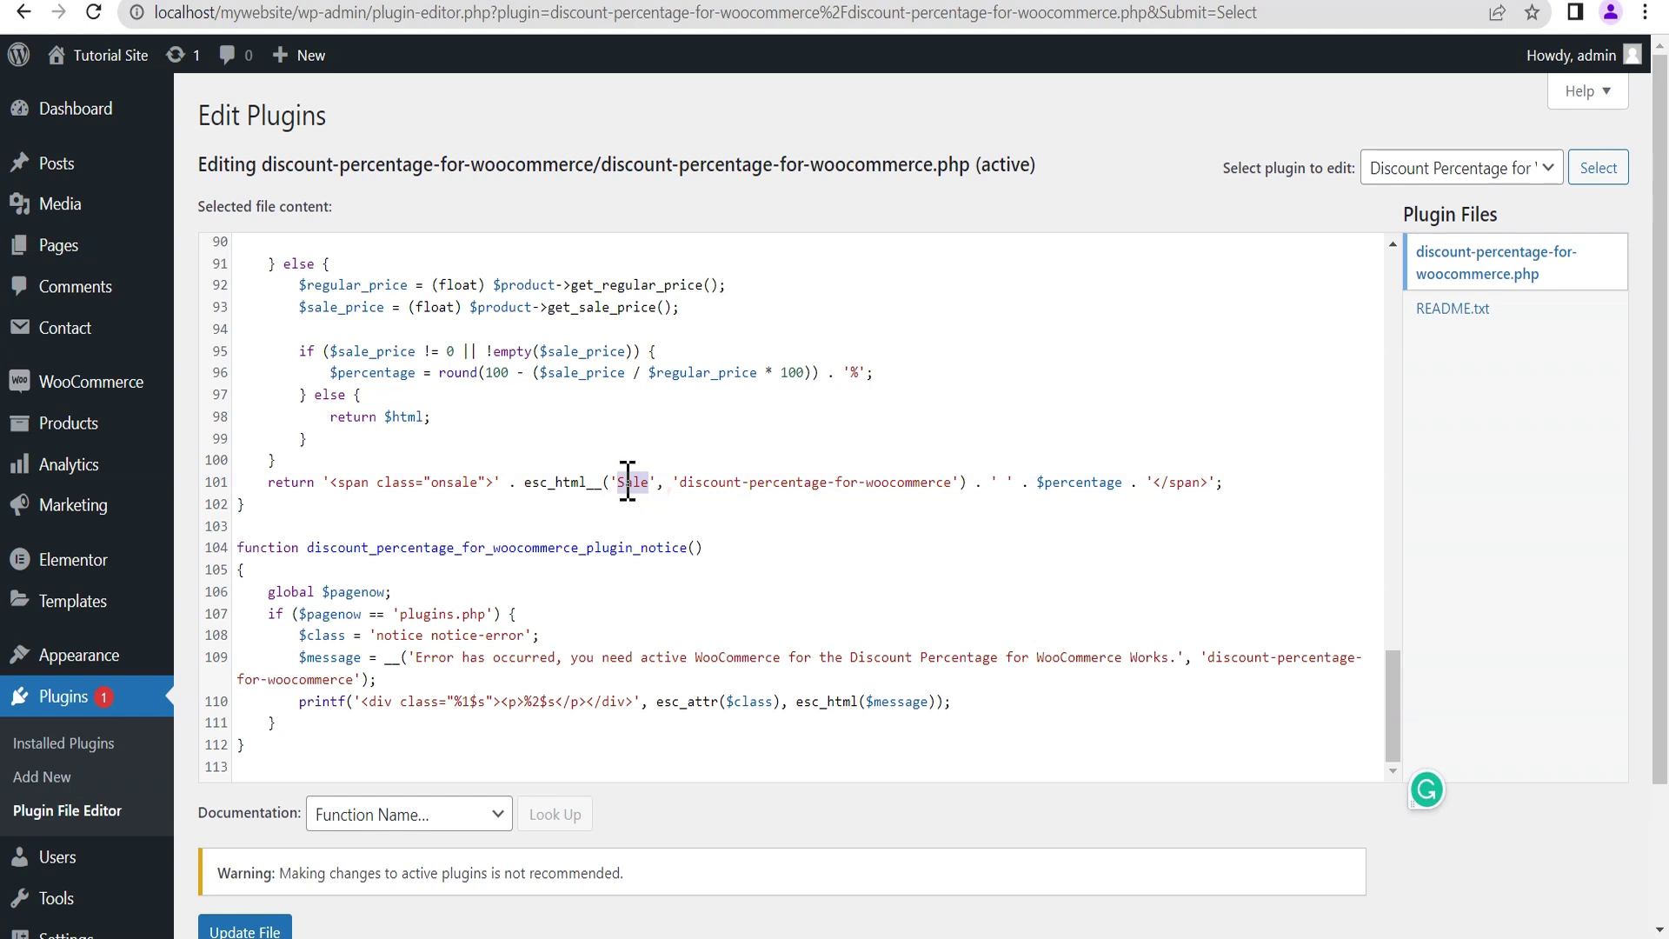
key(BackSpace)
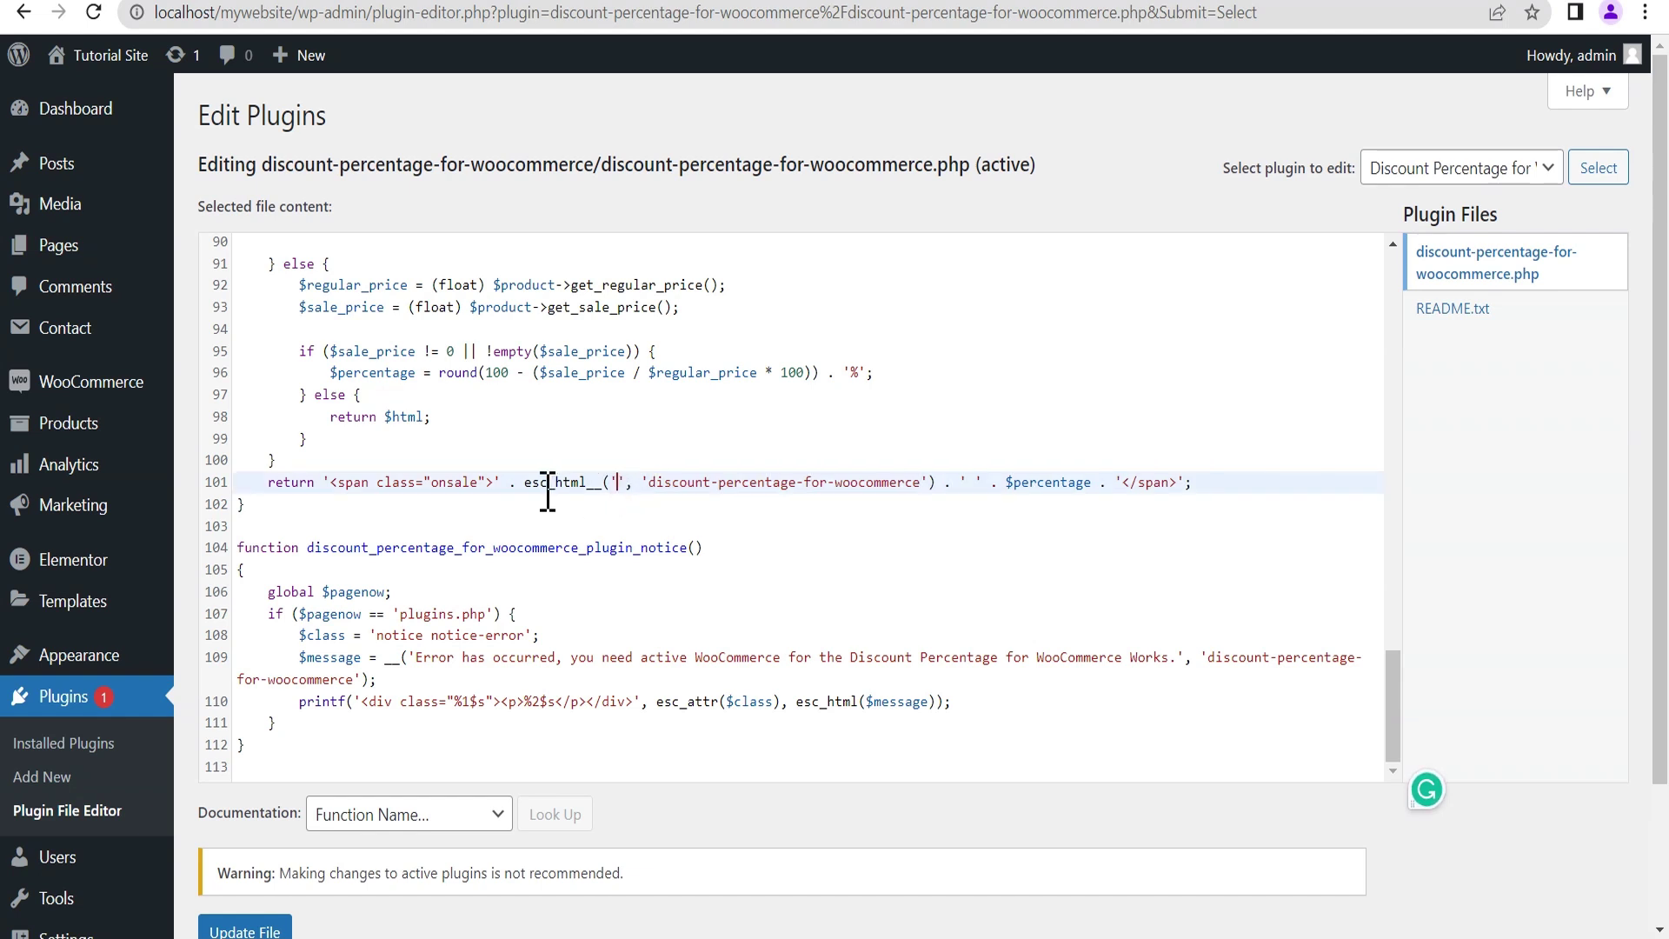
click(622, 478)
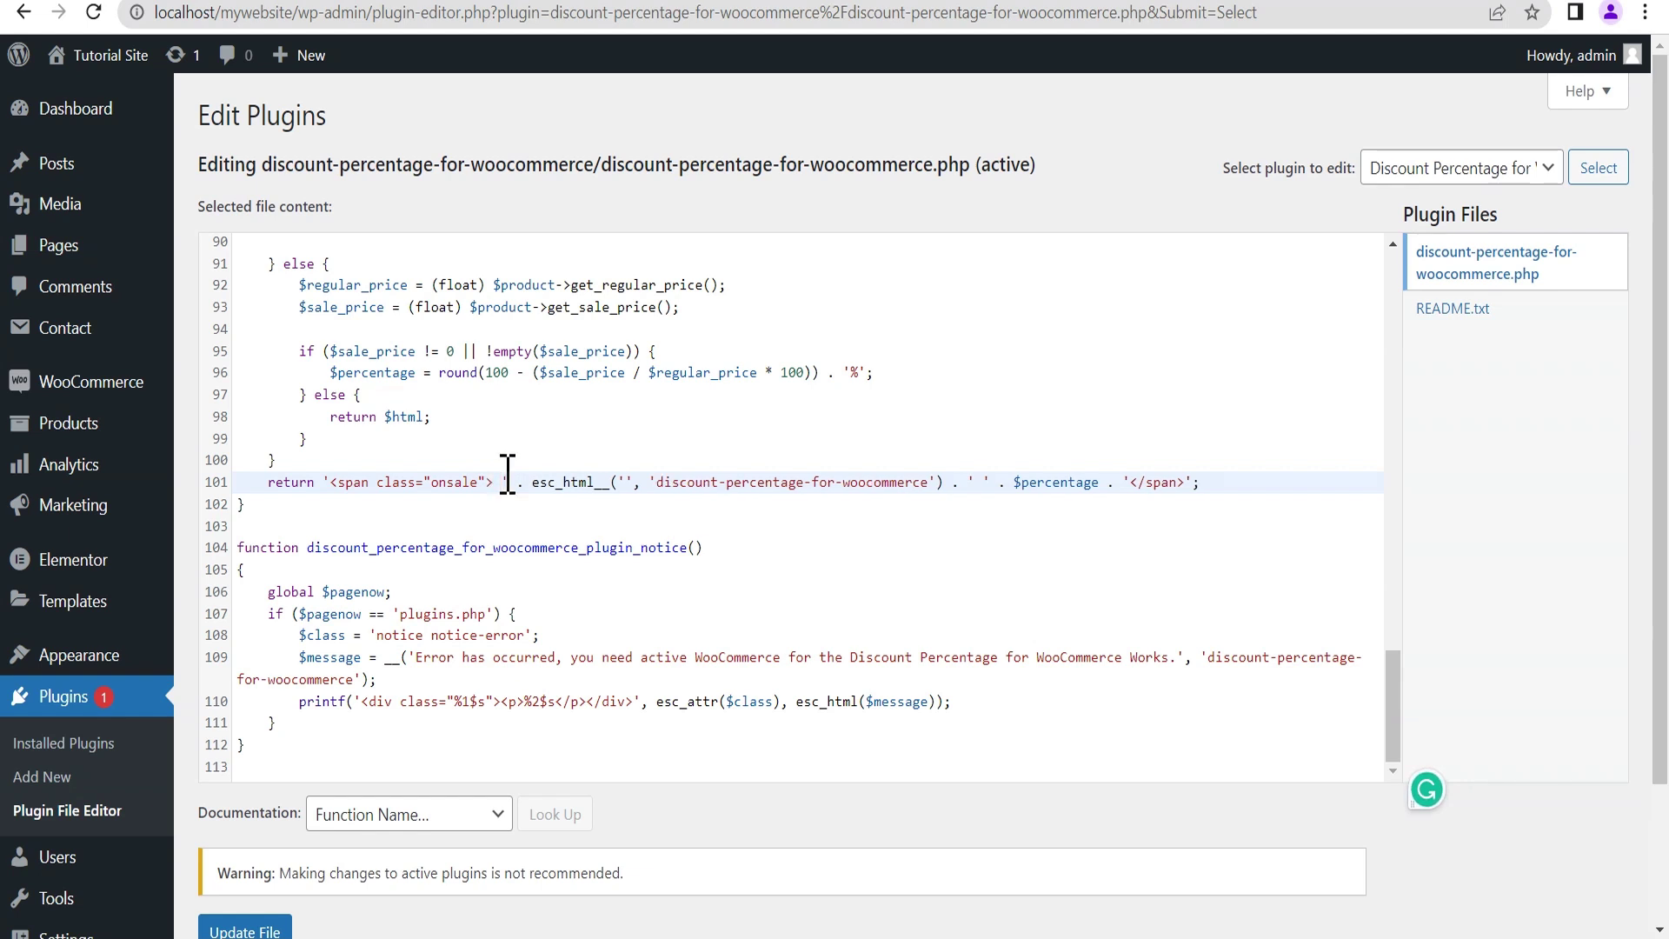
text(-)
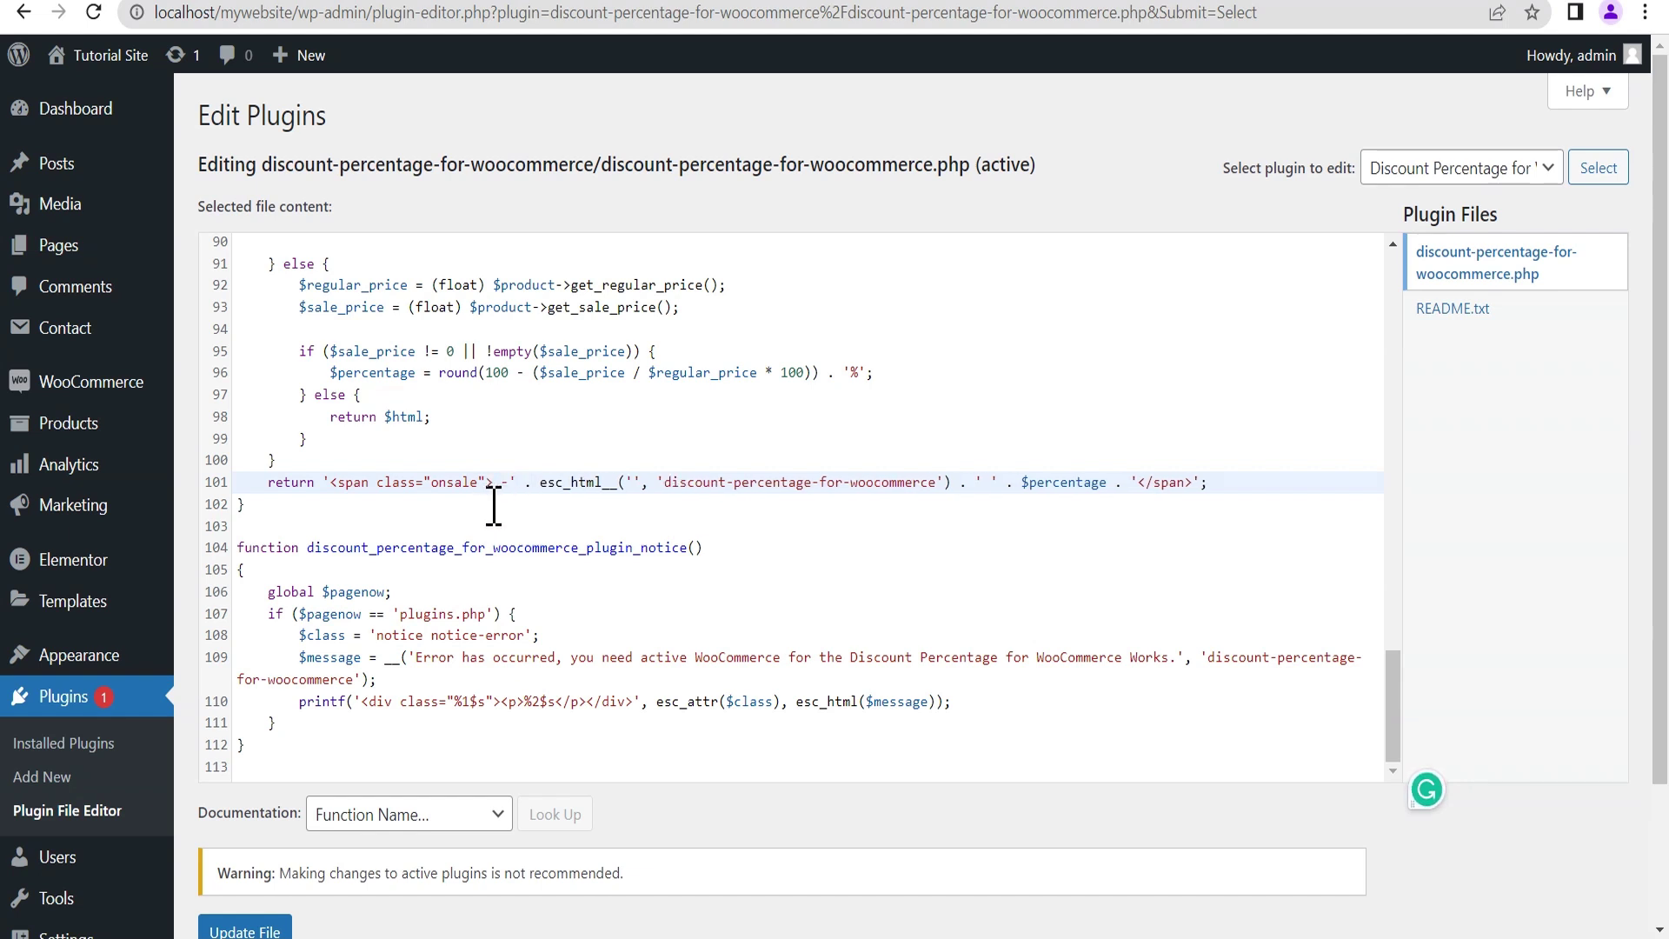
Step: Remove the extra space before the dash in the onsale return line and update the plugin file
key(BackSpace)
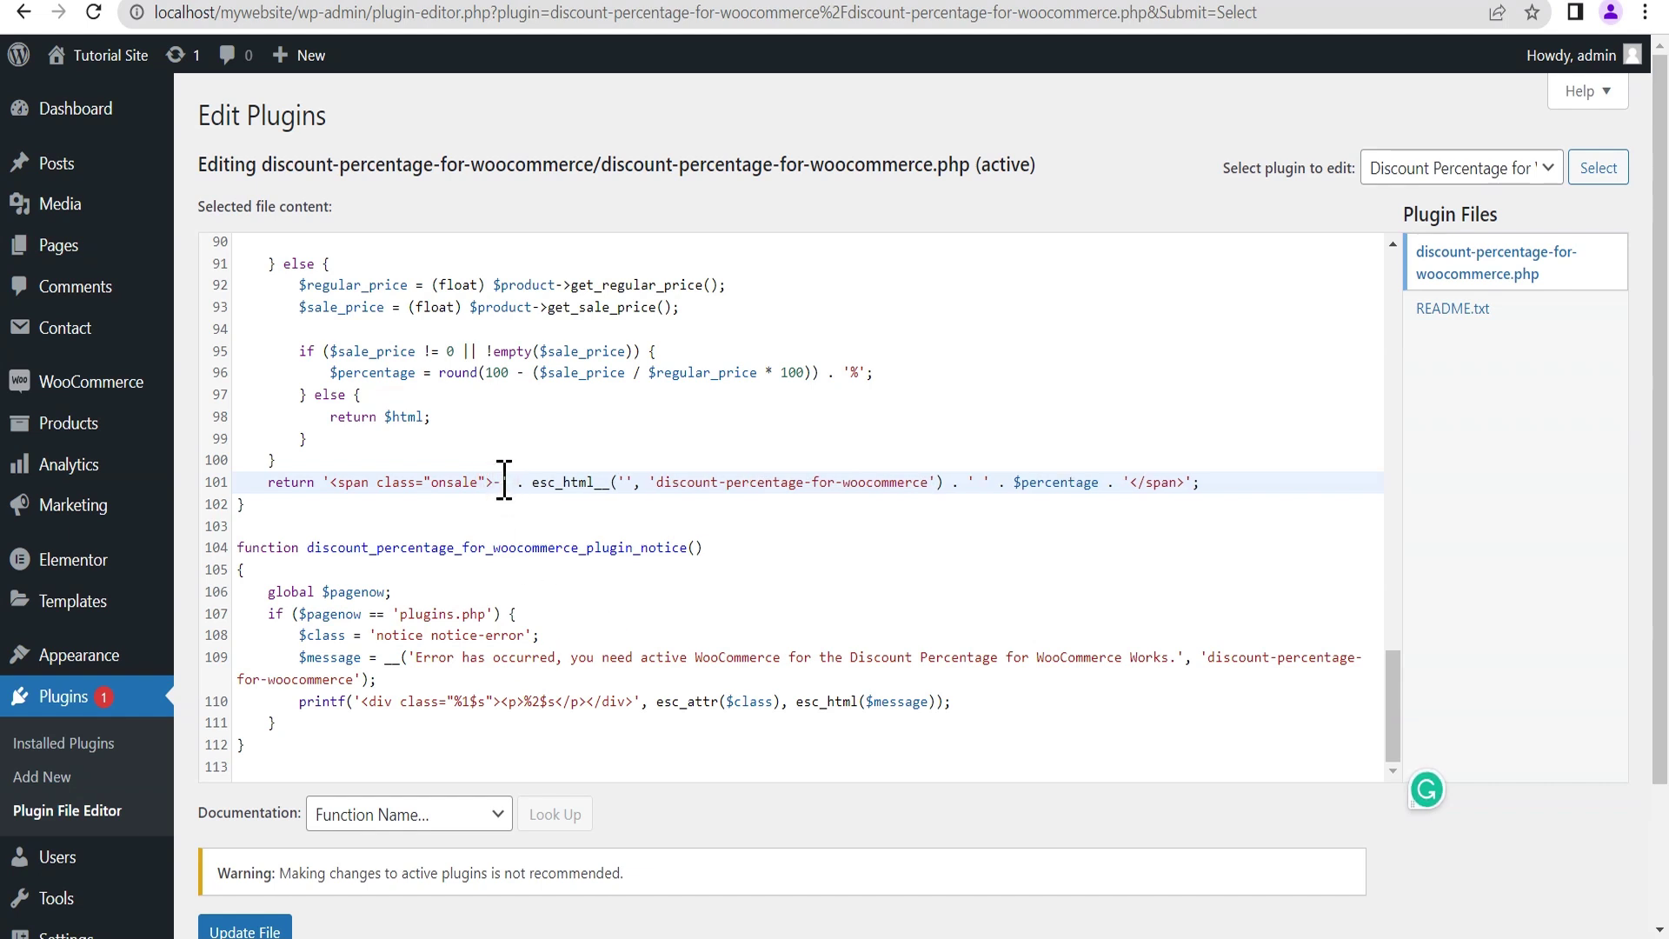
click(630, 481)
click(256, 931)
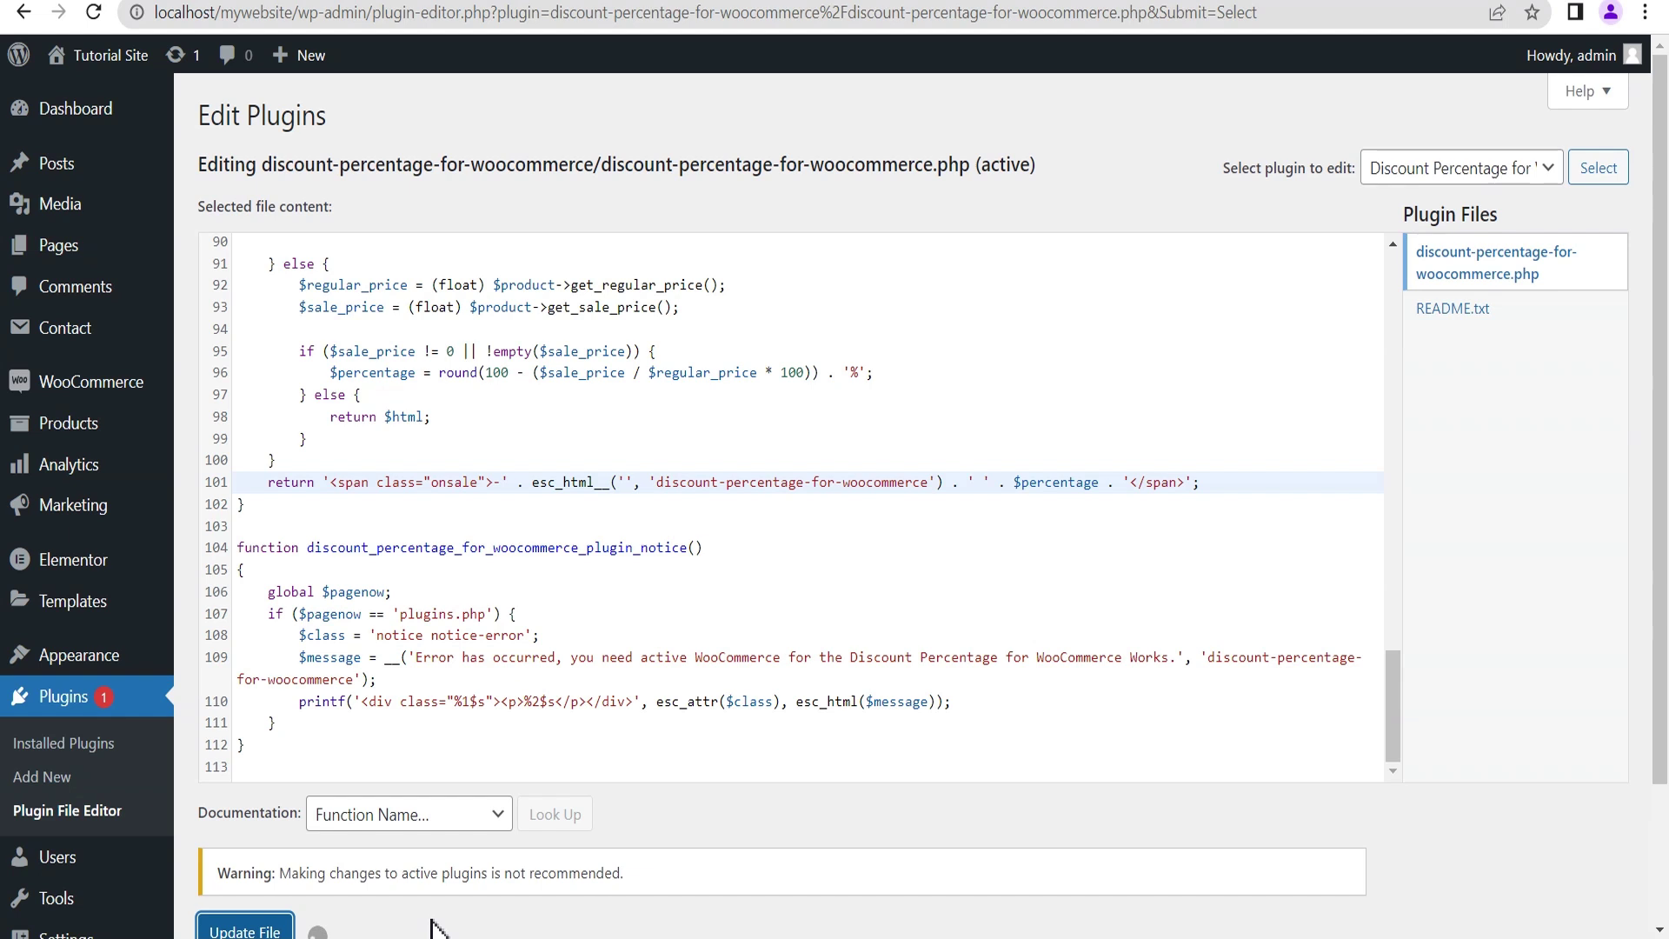
drag(1658, 364, 1665, 491)
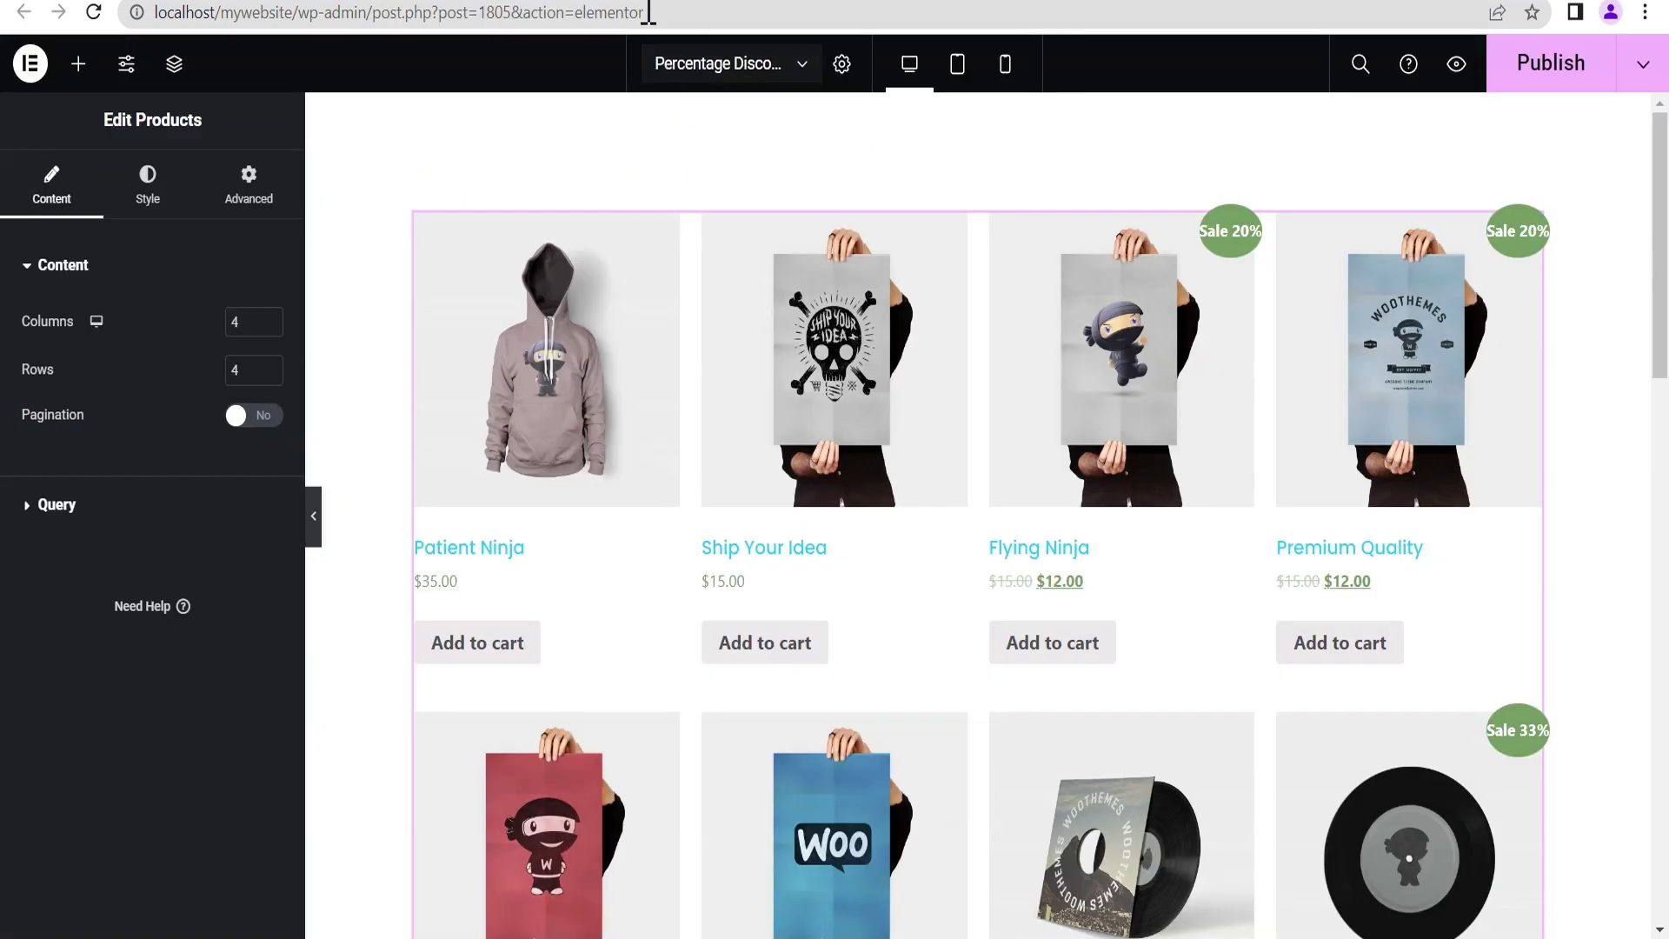
Step: Reload the page in the Elementor editor, search the widgets for "produc" and place the Products widget in the empty container
click(1479, 231)
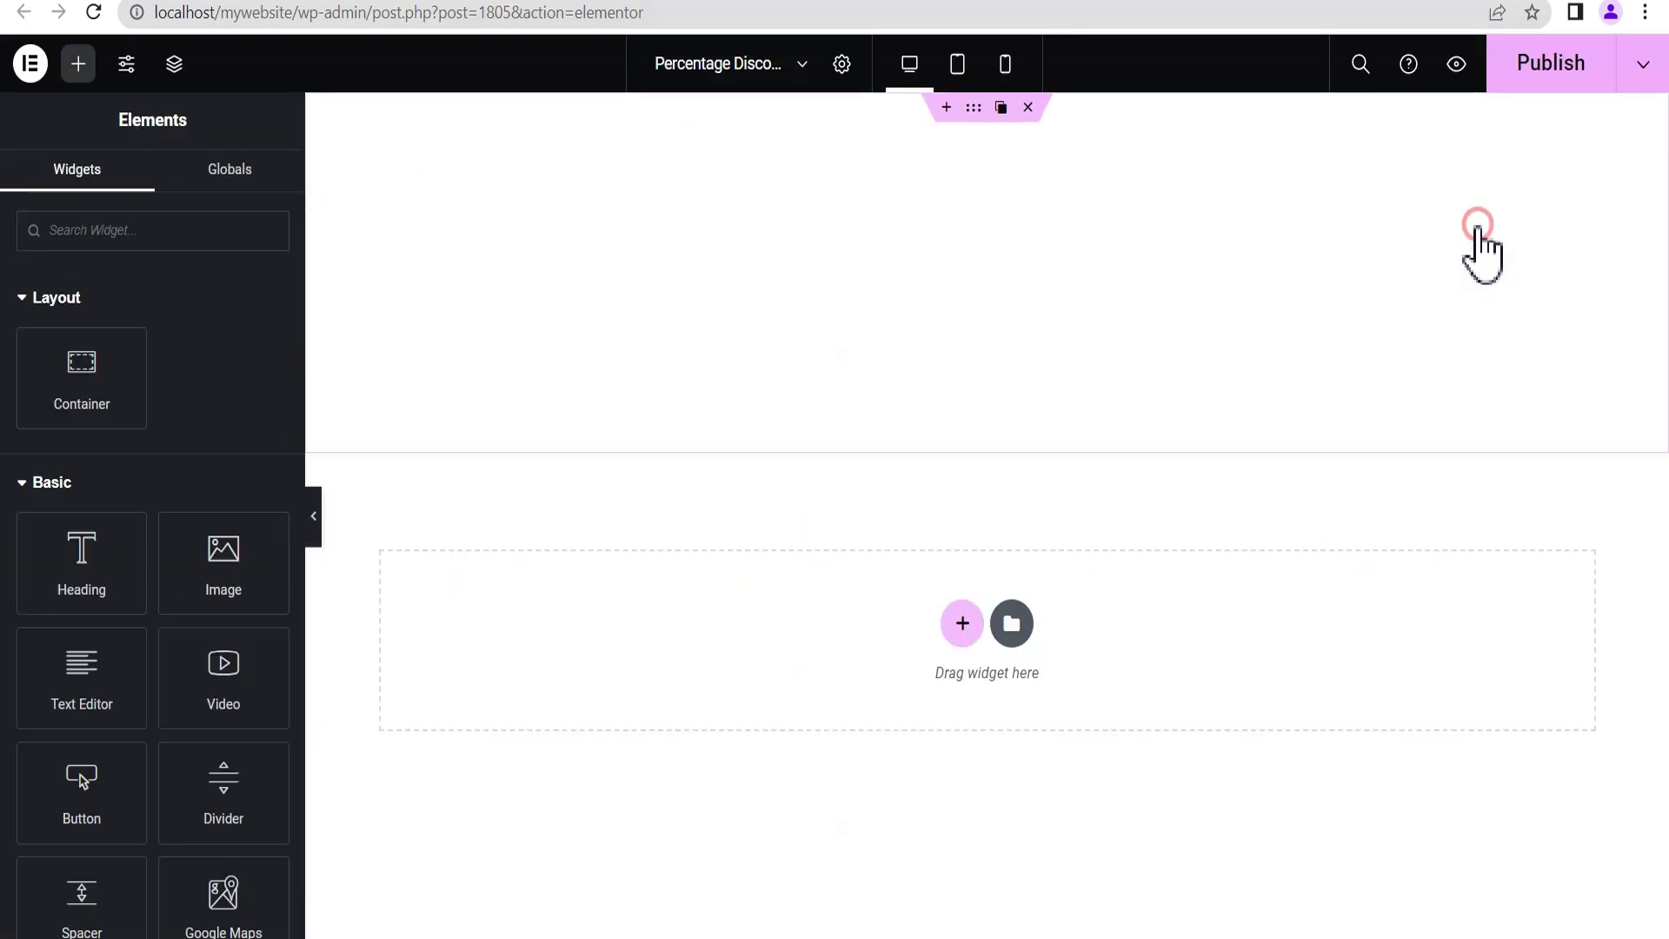
click(97, 233)
text(produc)
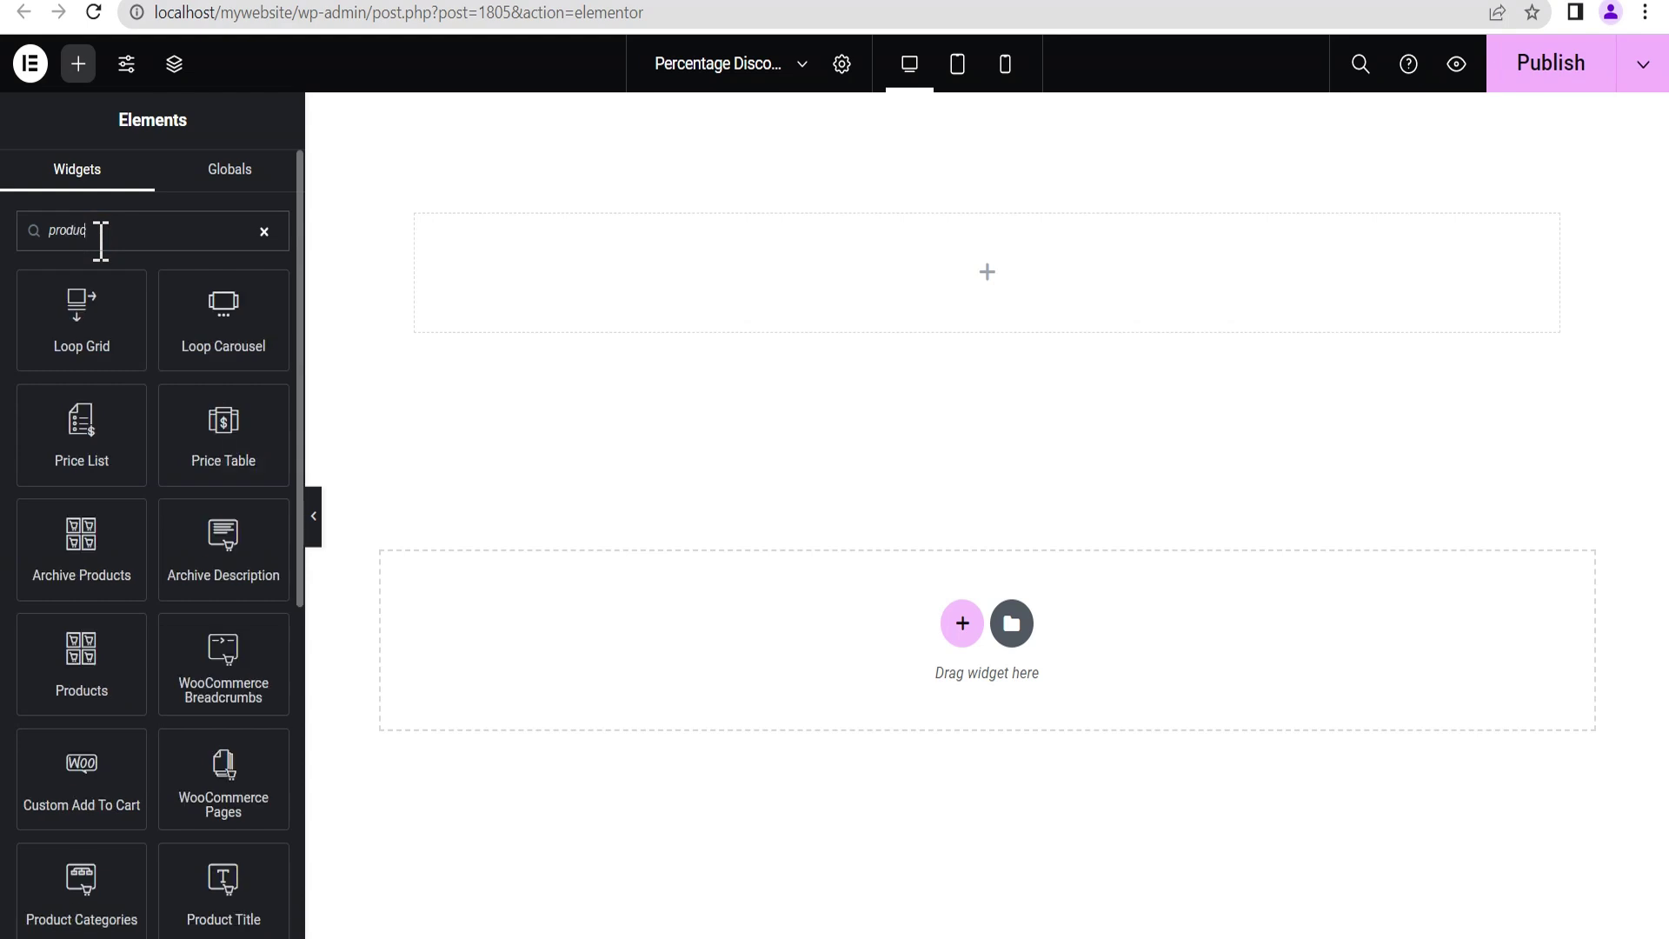
drag(77, 665, 996, 282)
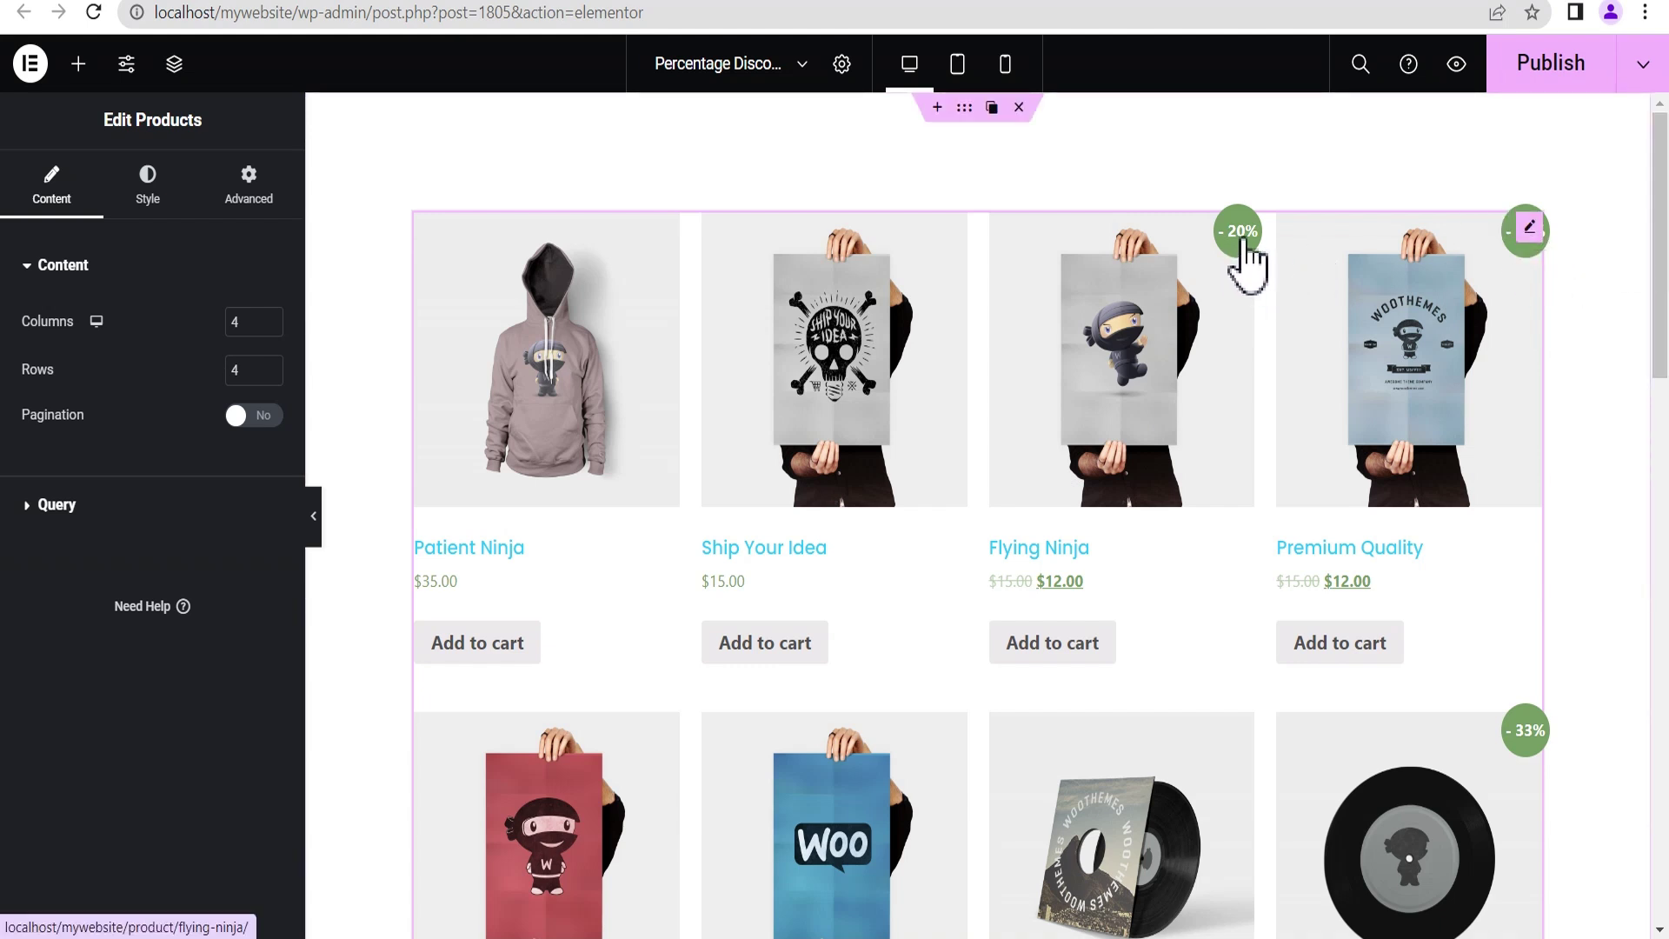
Step: In the Products widget's style settings, set the image border radius to 30 px top, bottom and left and 0 px right, then preview the grid
click(149, 200)
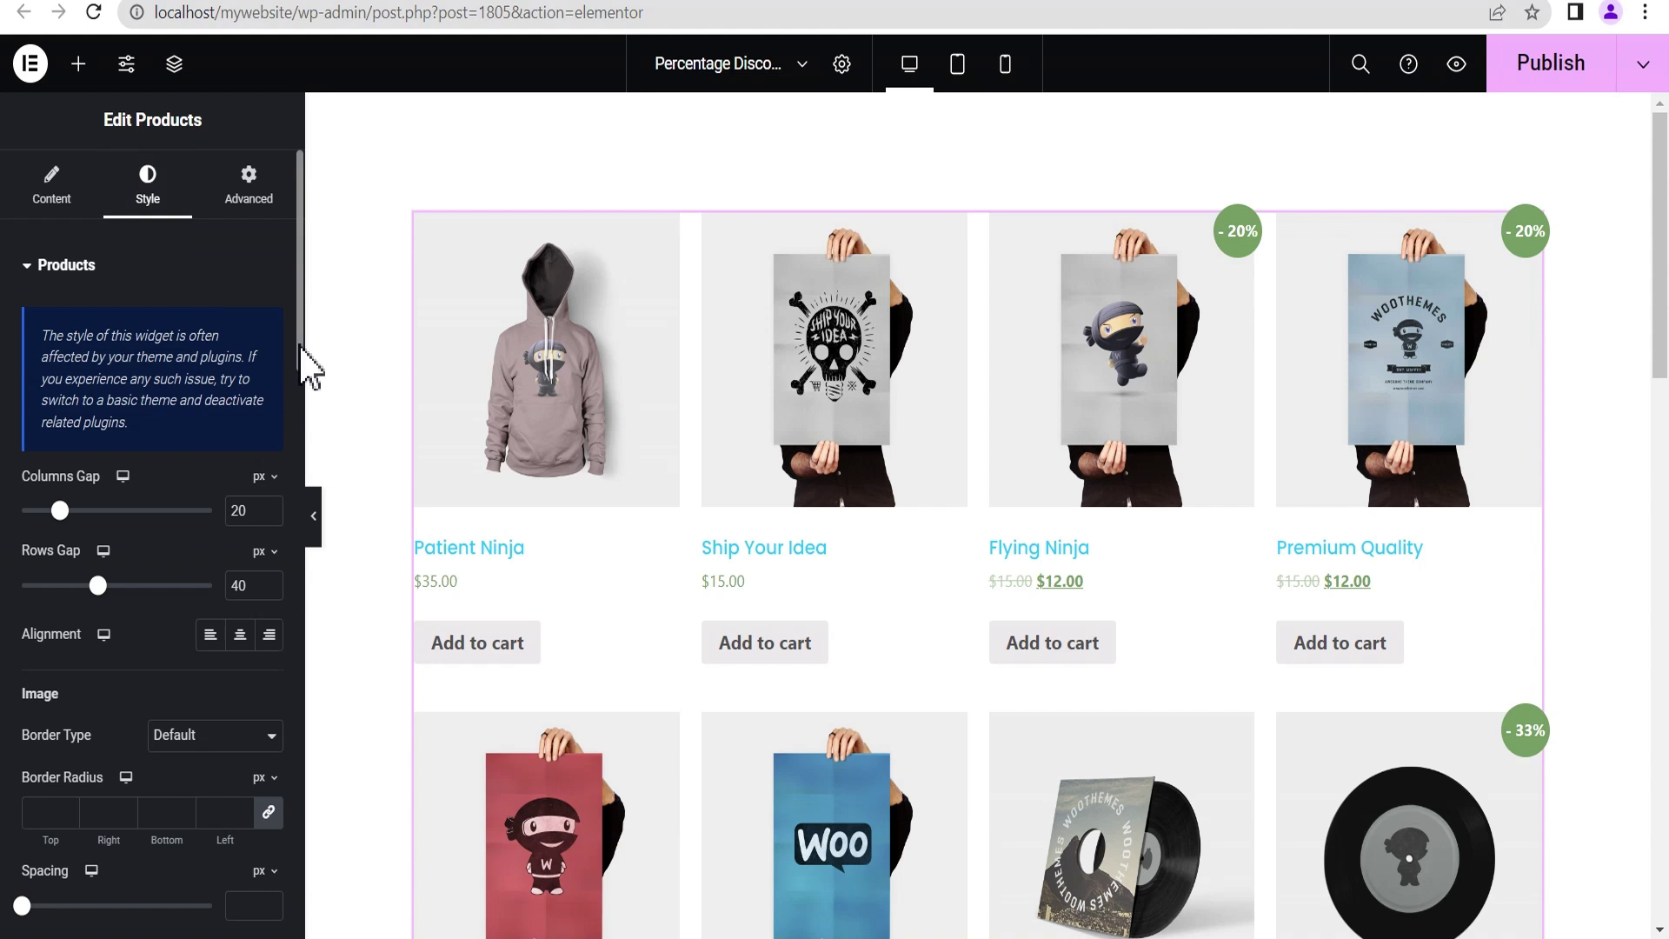
drag(300, 348, 298, 450)
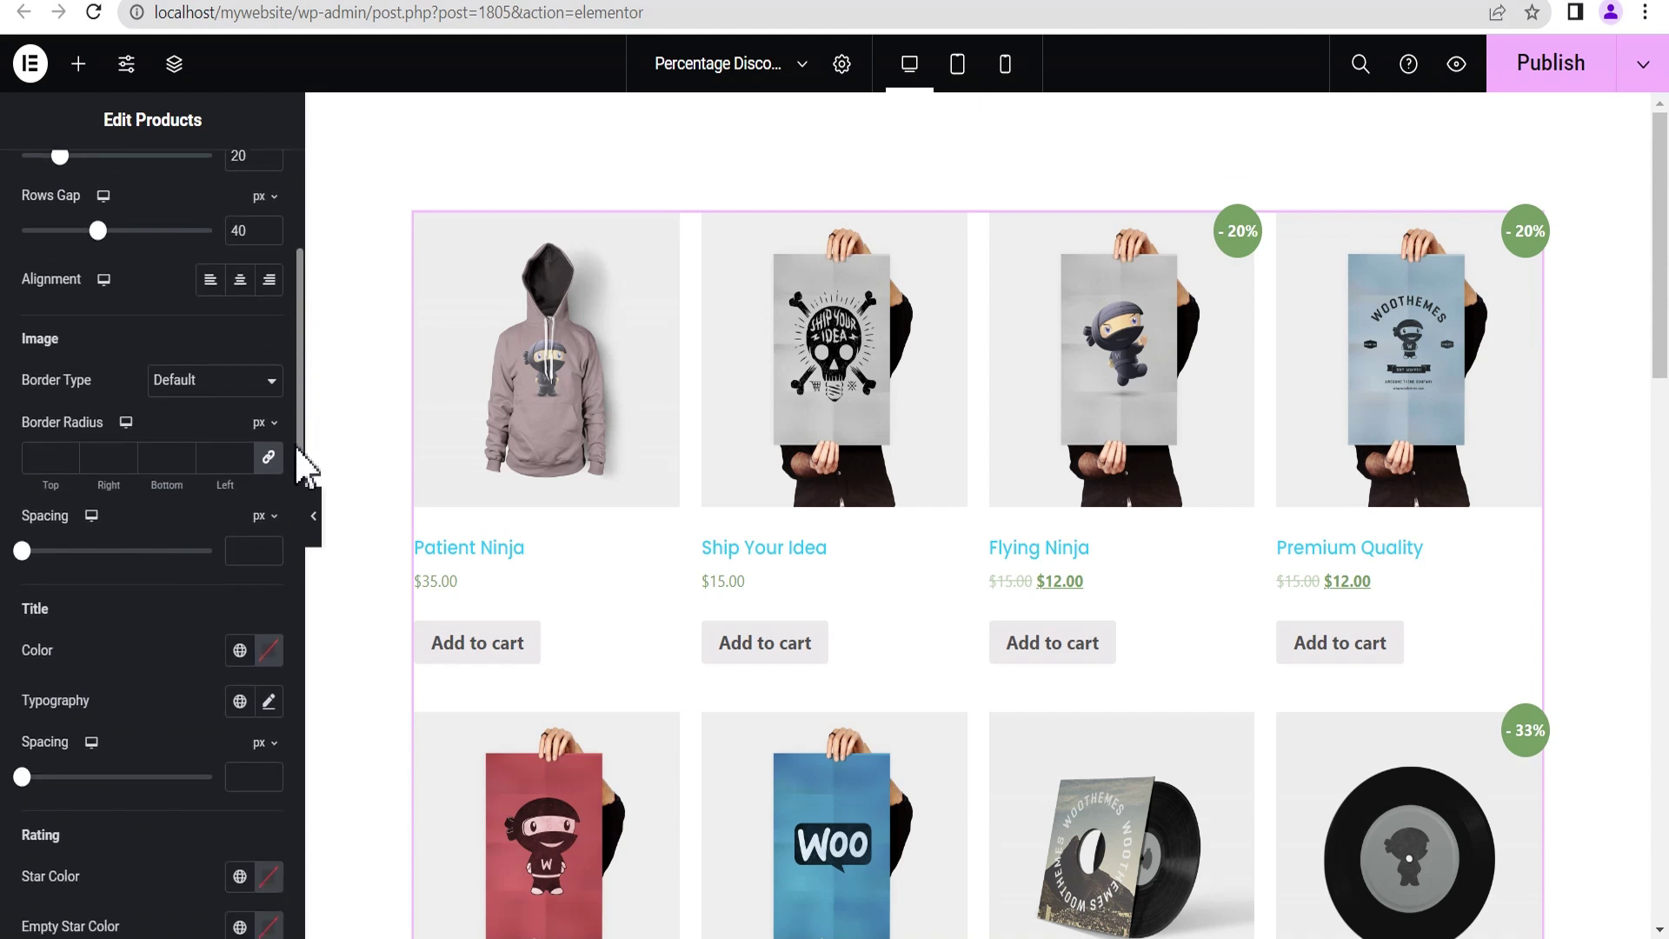
click(42, 458)
text(30)
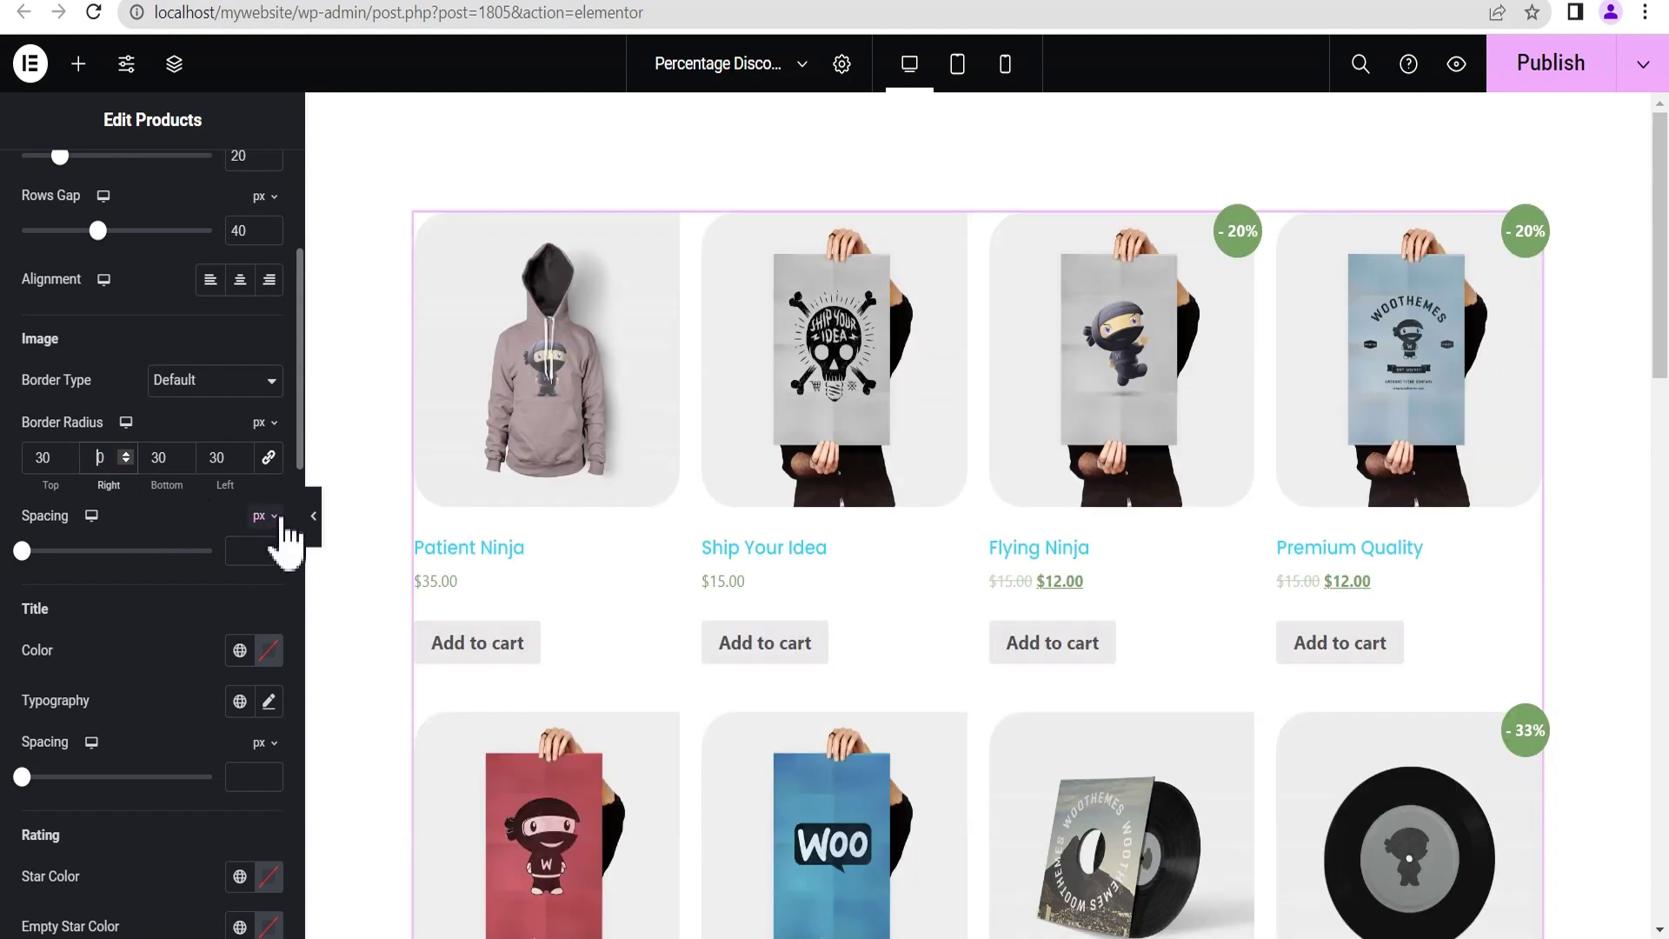
click(313, 522)
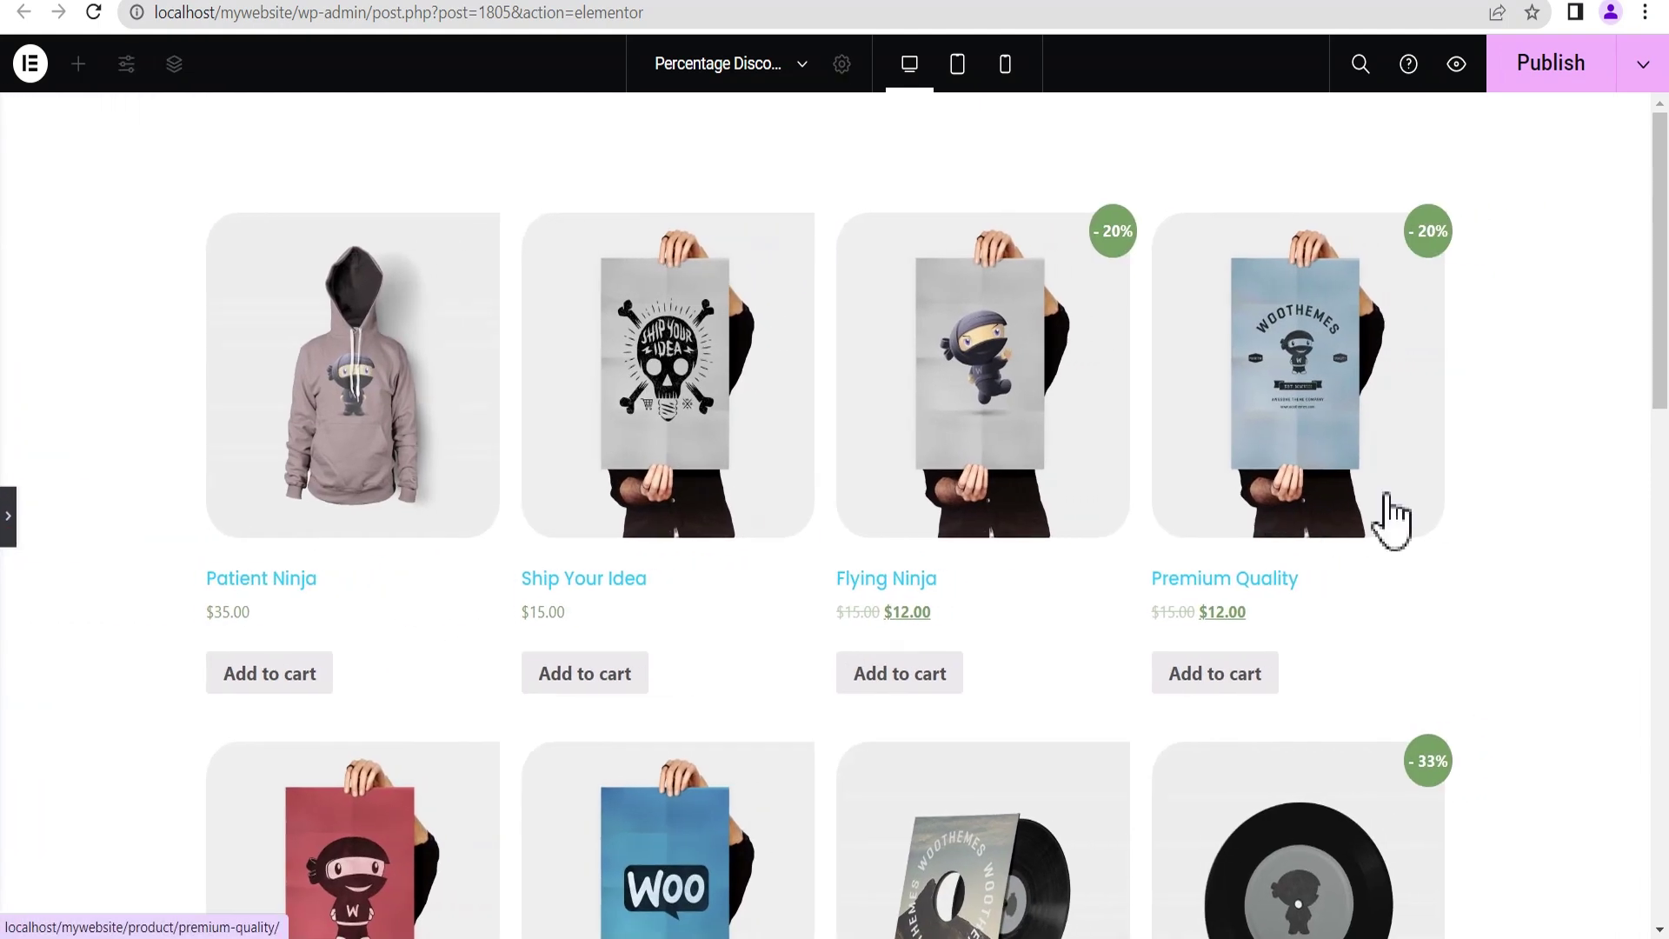
click(8, 522)
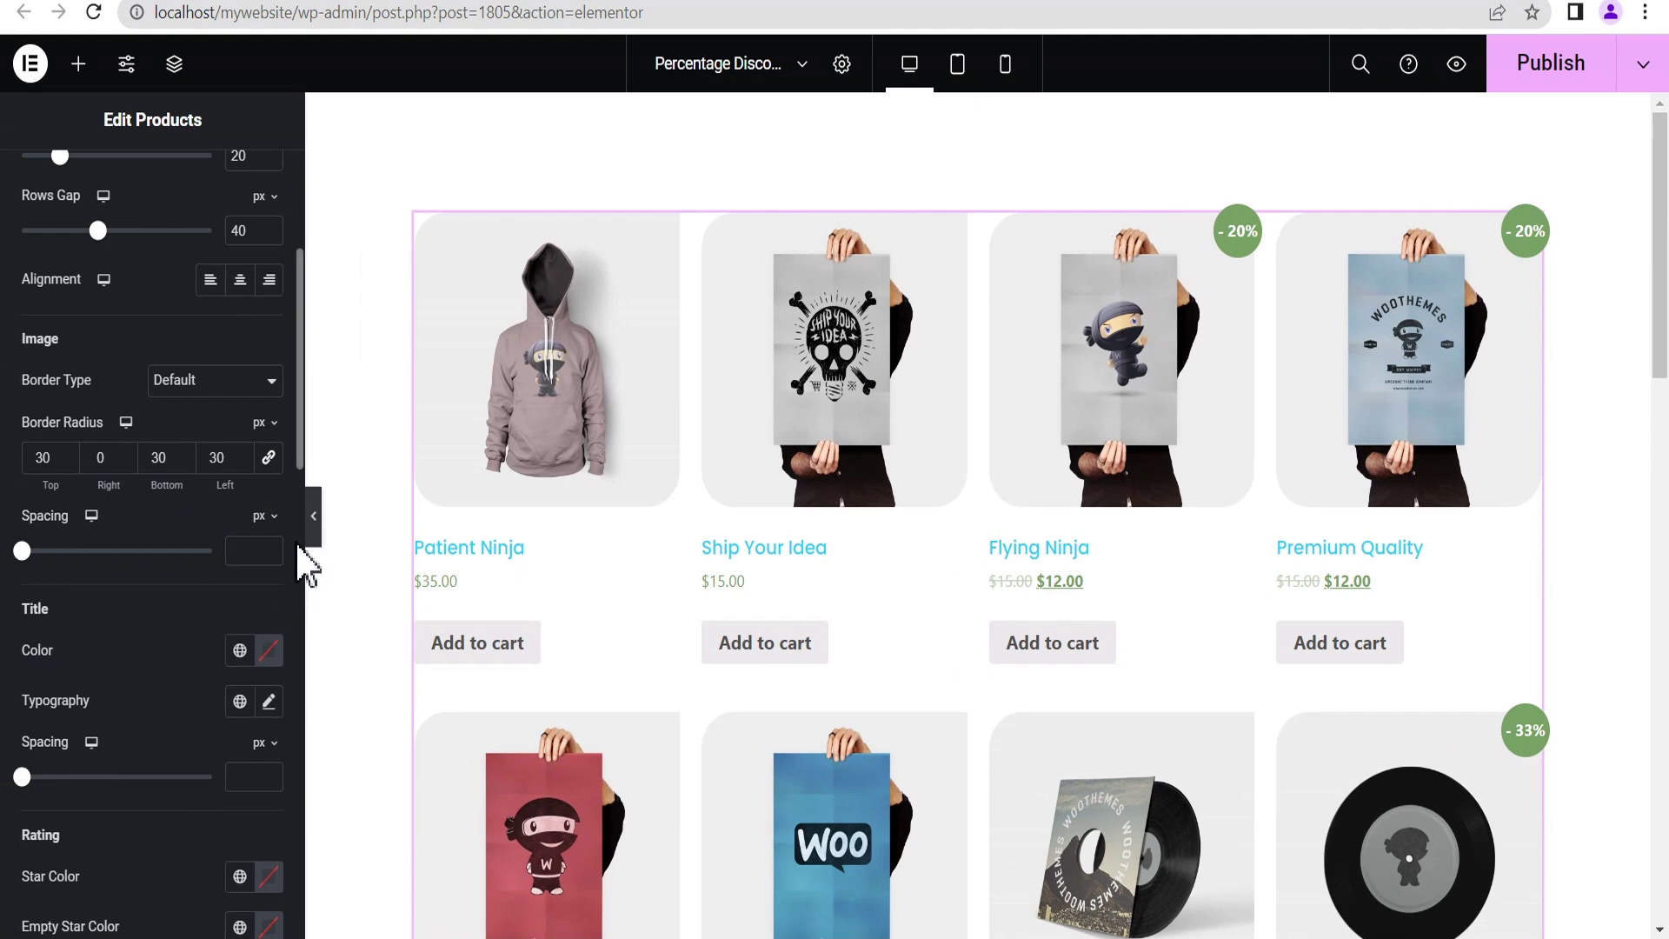
Step: Set the product title color to black in the Products widget's style settings
scroll(298, 487, down, 2)
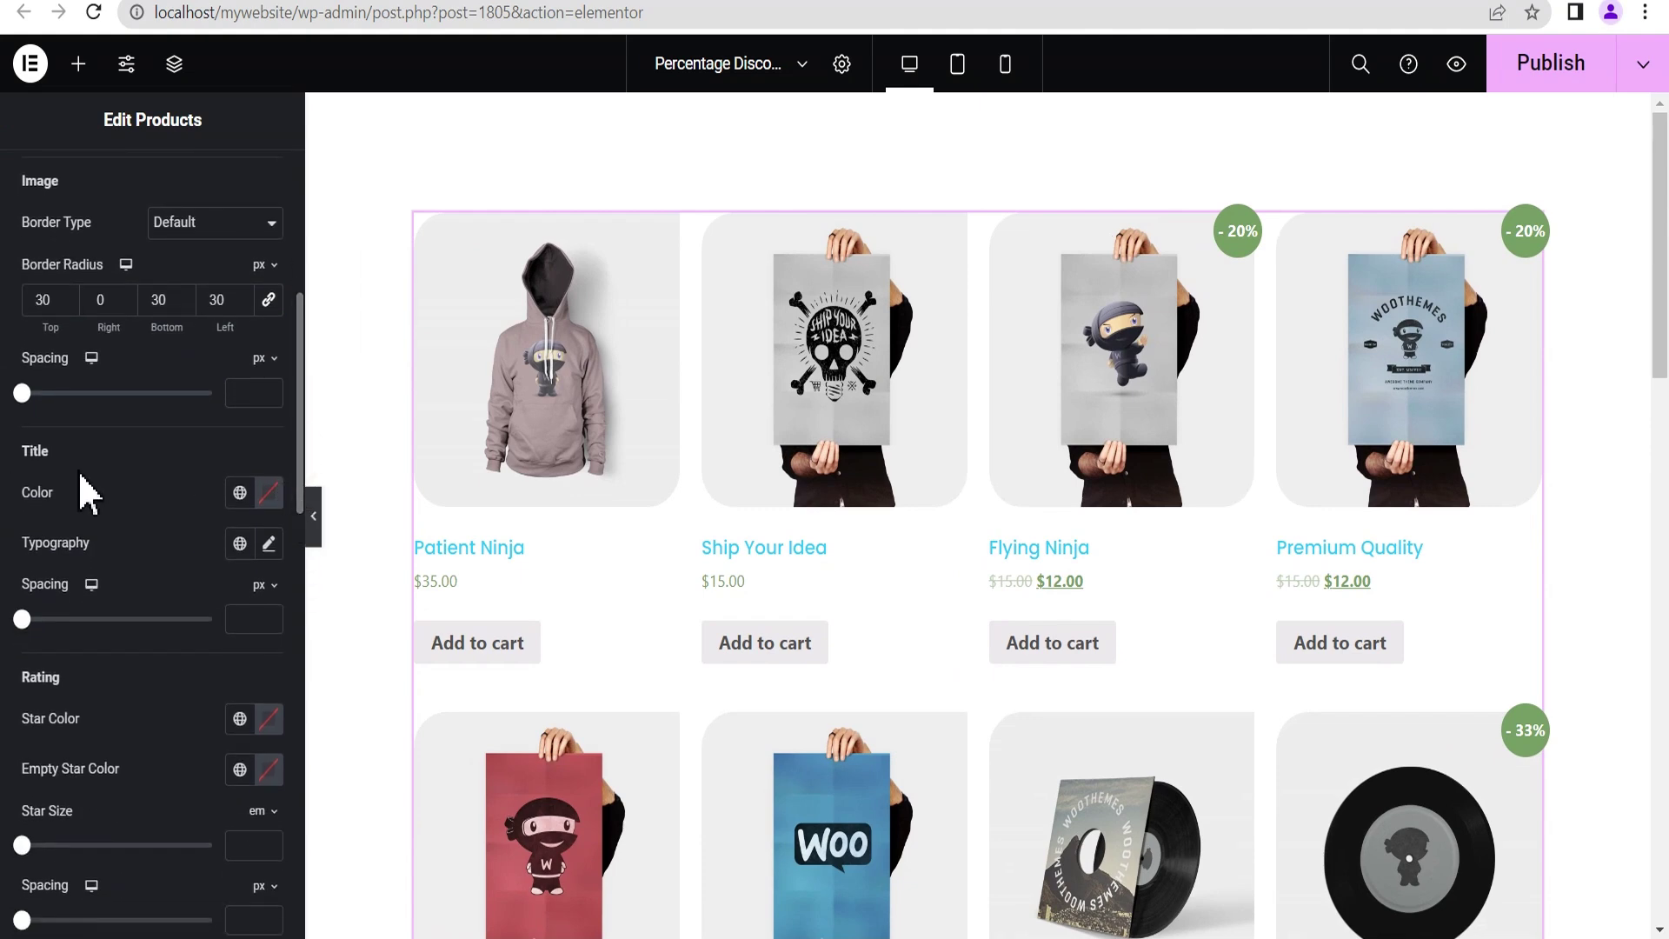
click(268, 493)
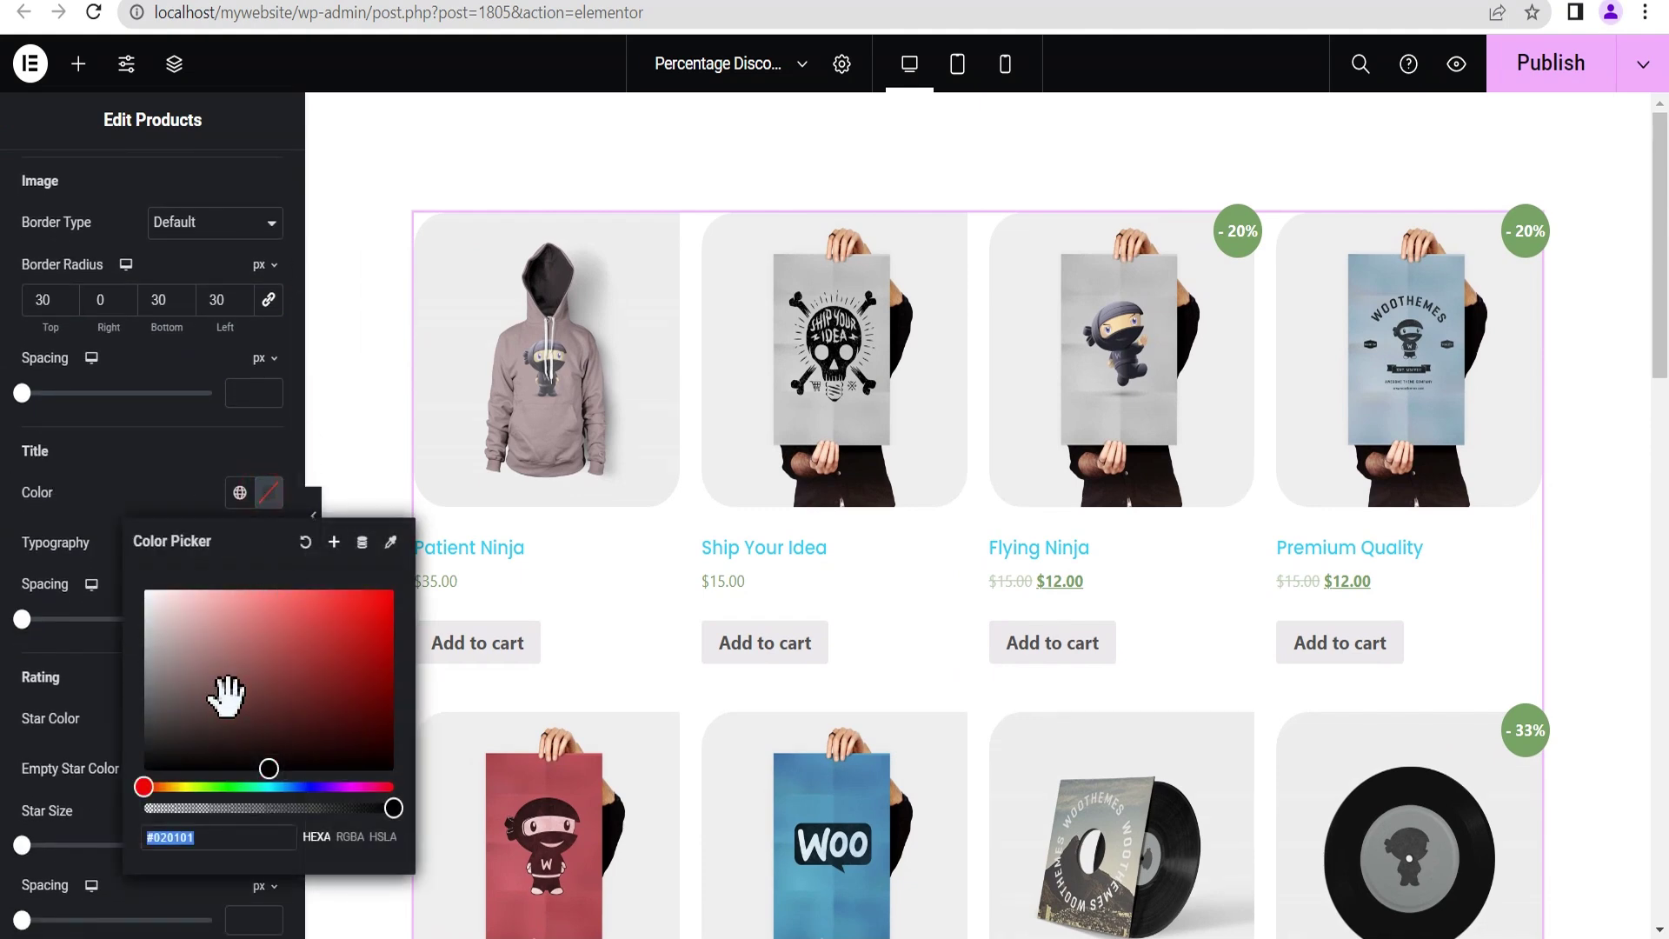
click(267, 769)
click(135, 480)
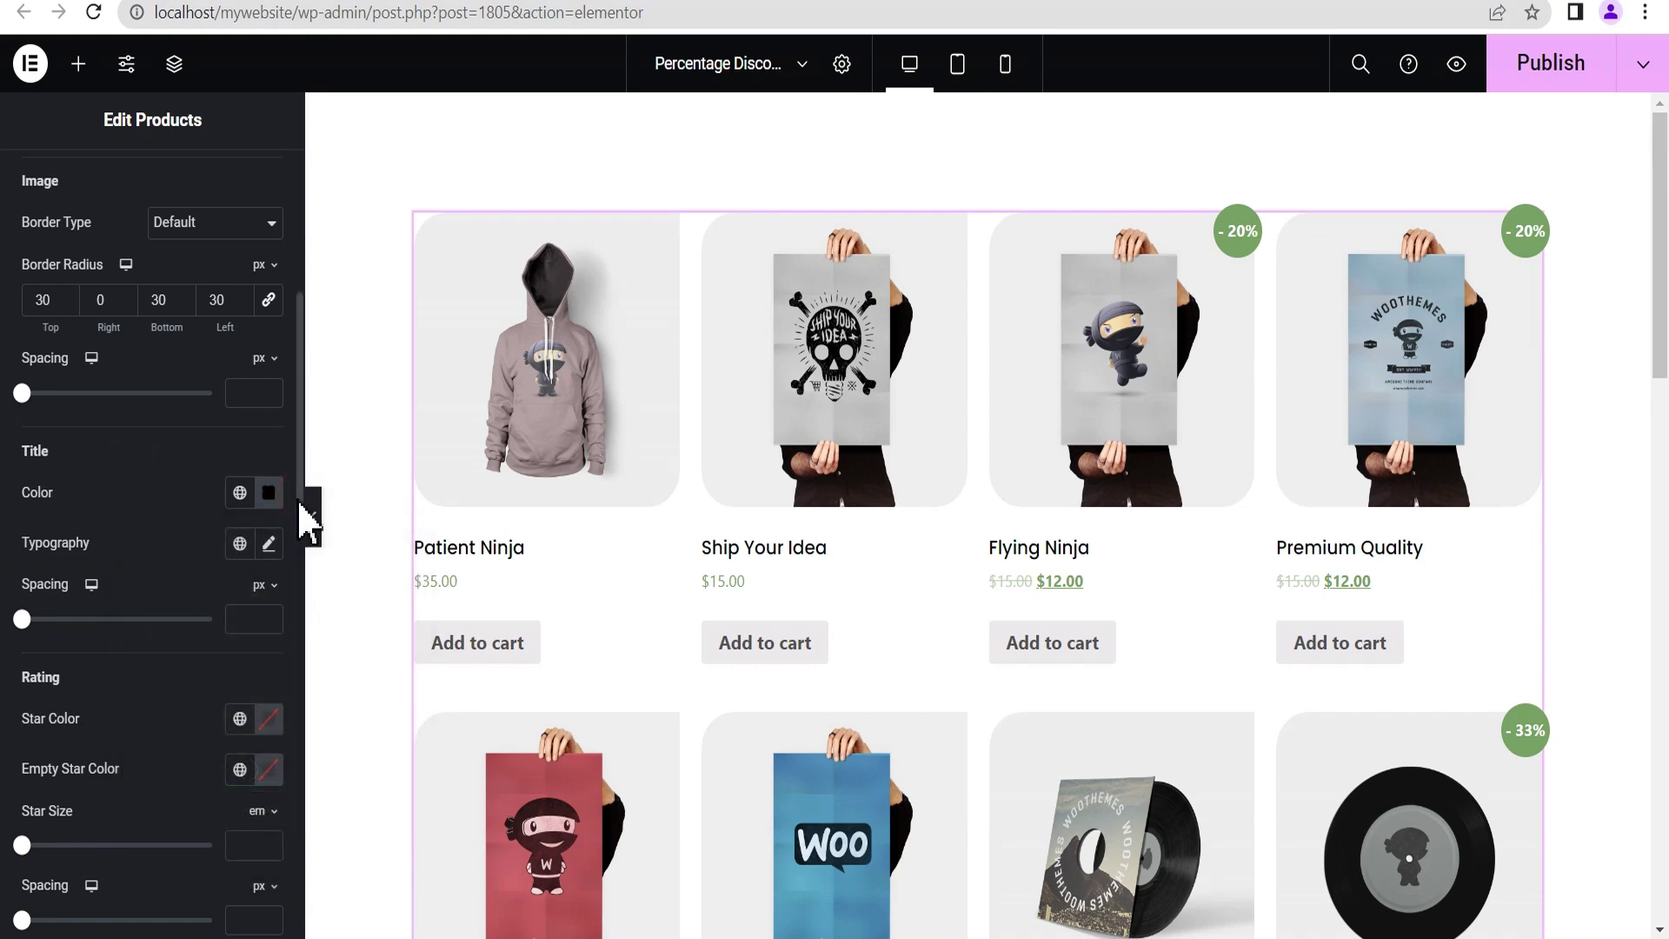
Step: Look through the remaining title, rating, price, button and View Cart style options of the Products widget
drag(305, 513, 306, 564)
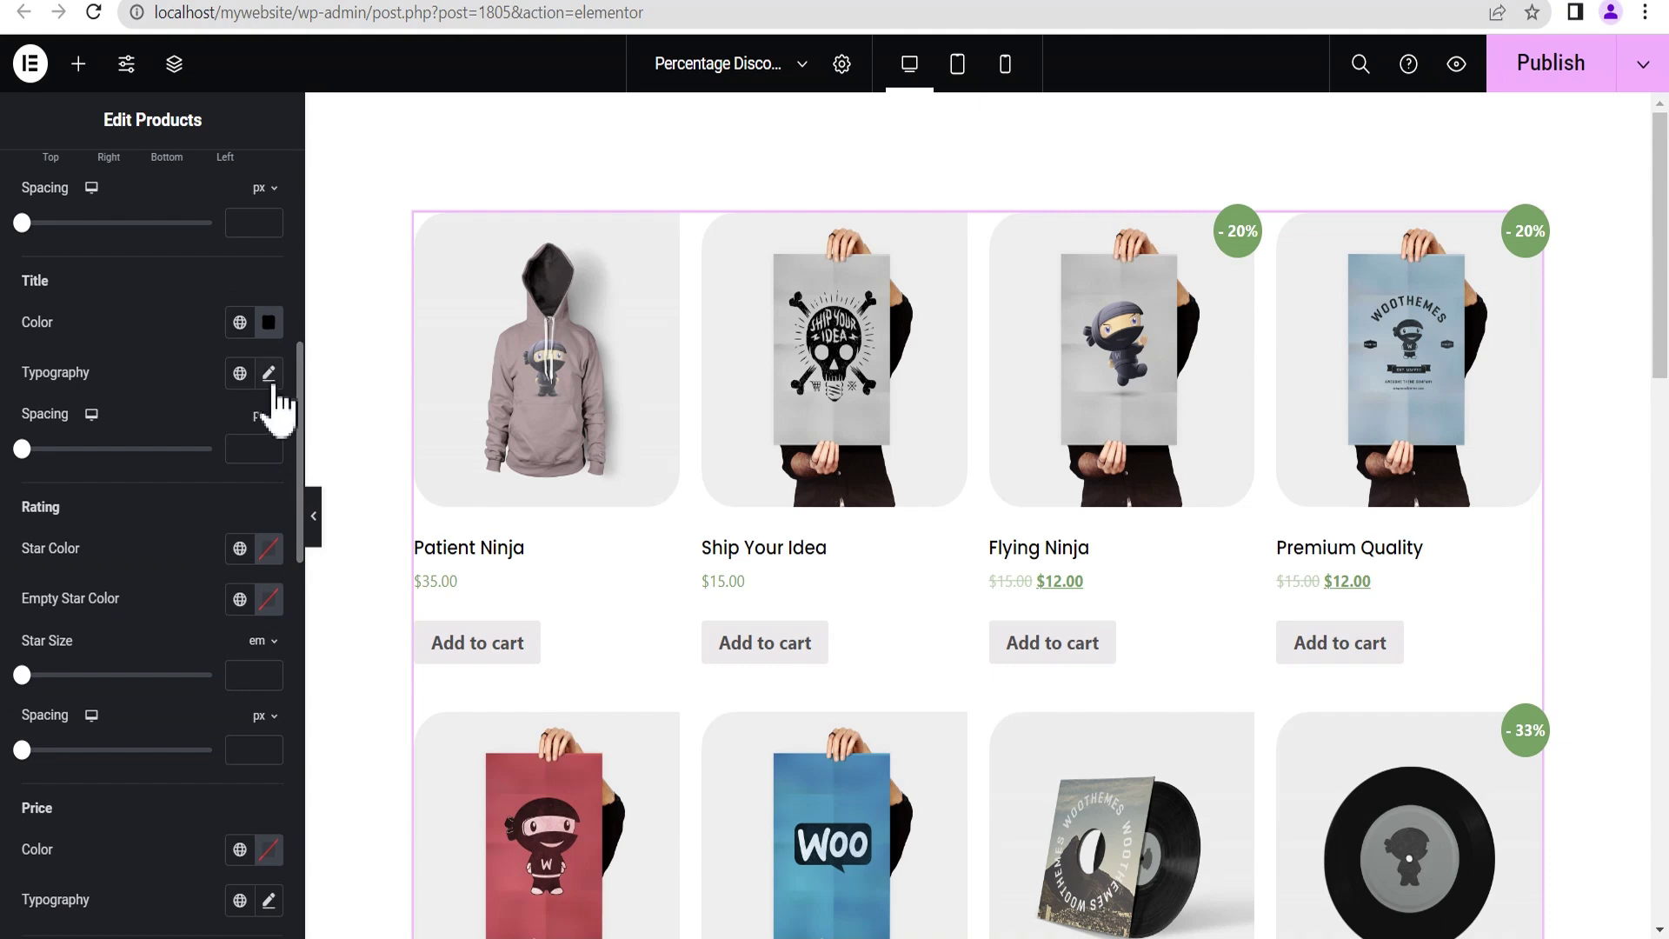
click(268, 373)
click(270, 376)
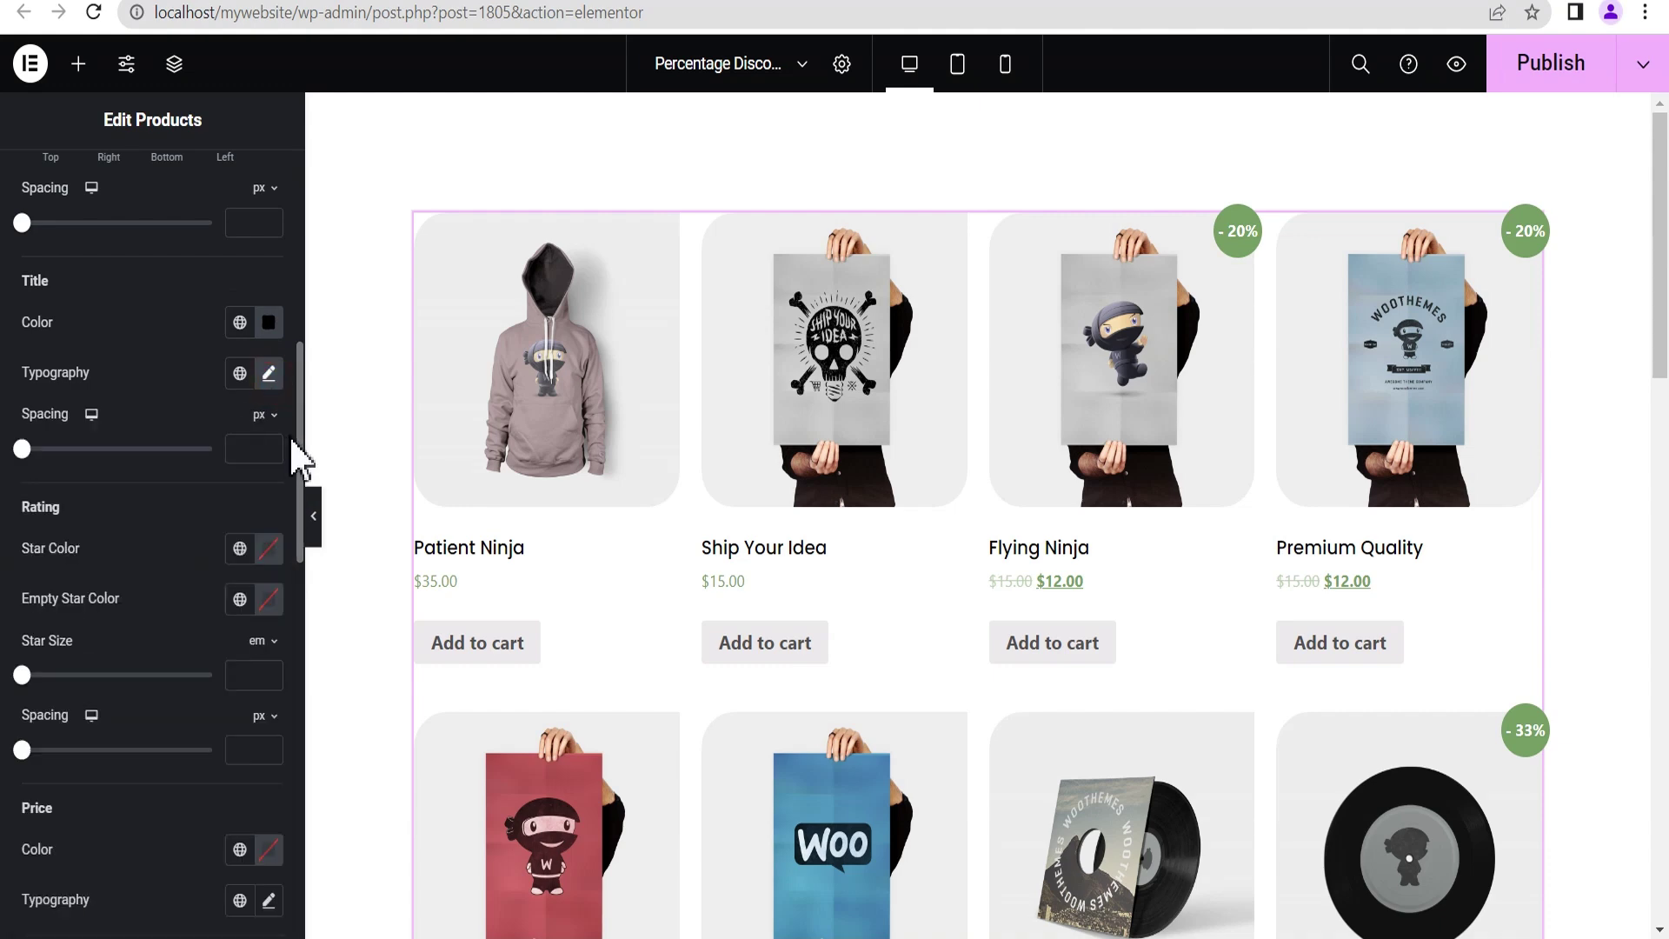
drag(301, 452, 302, 554)
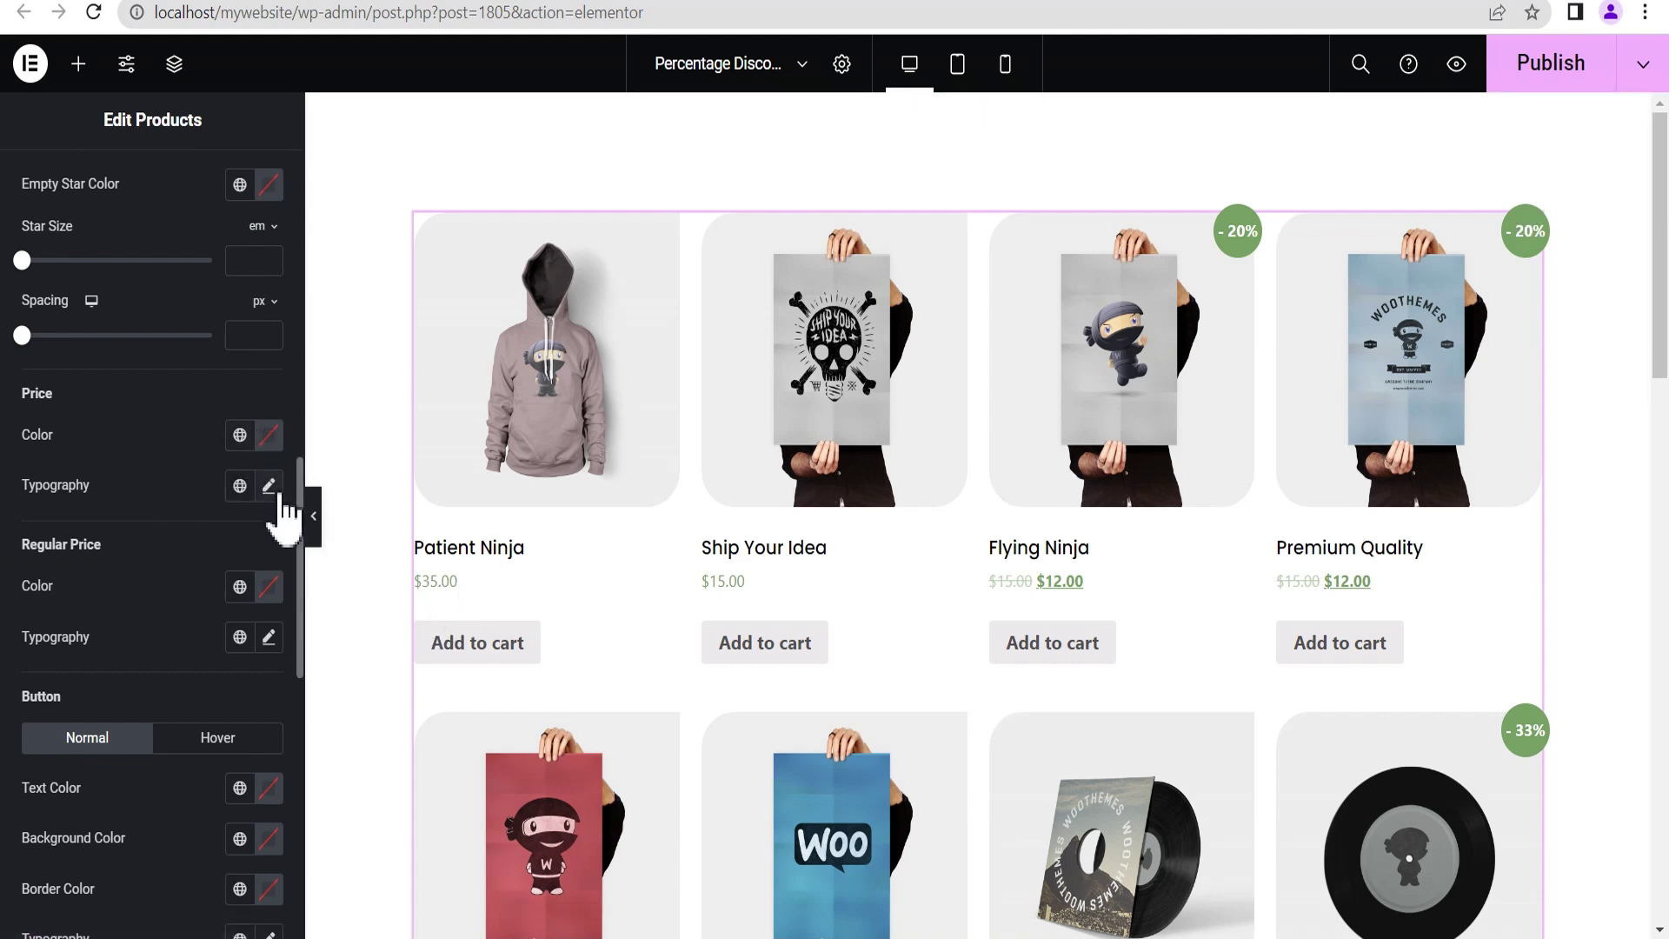
scroll(306, 556, down, 4)
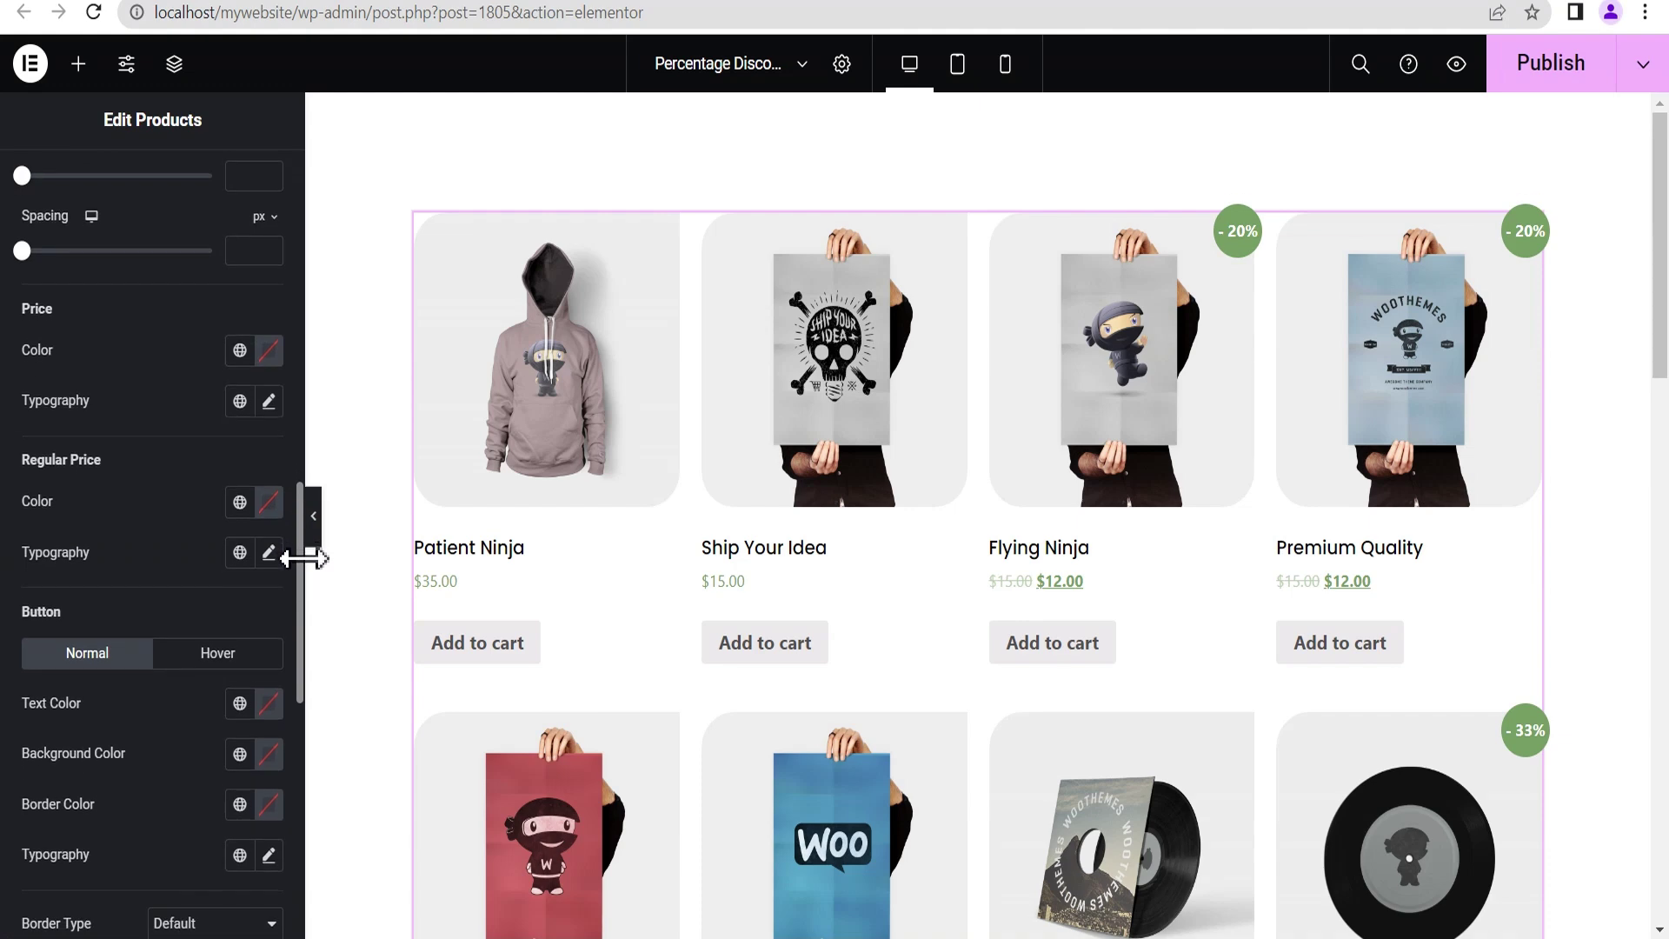
scroll(306, 628, down, 2)
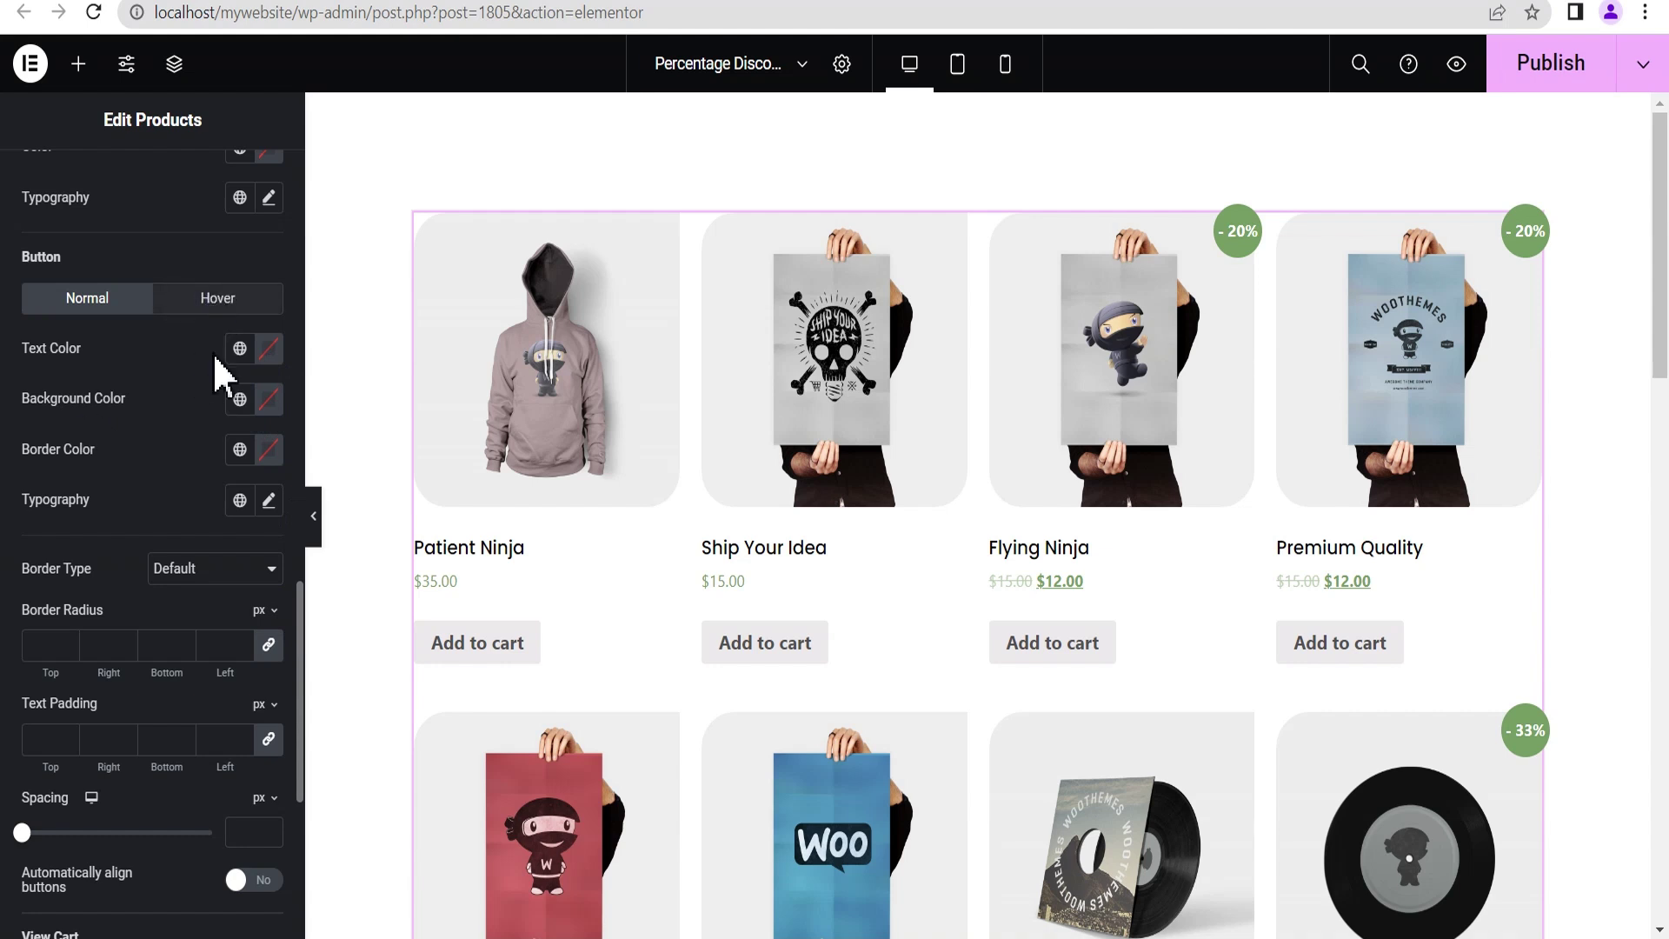
drag(305, 589, 300, 812)
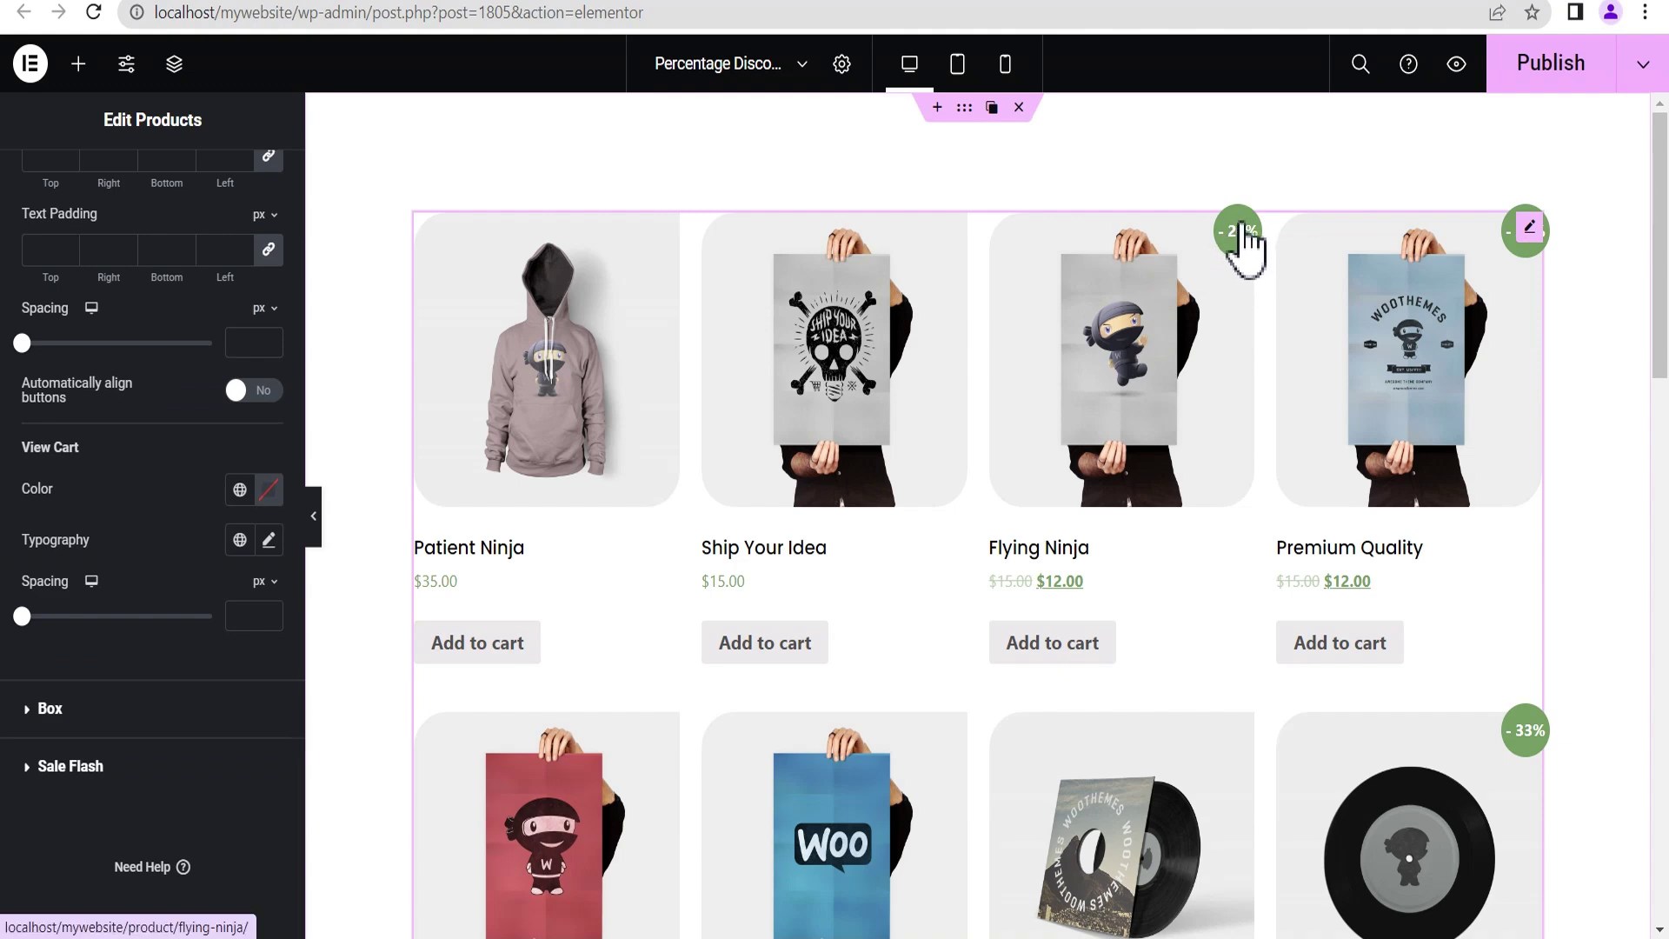
Step: Expand the Sale Flash style settings, hide the sale badges and show them again
click(45, 768)
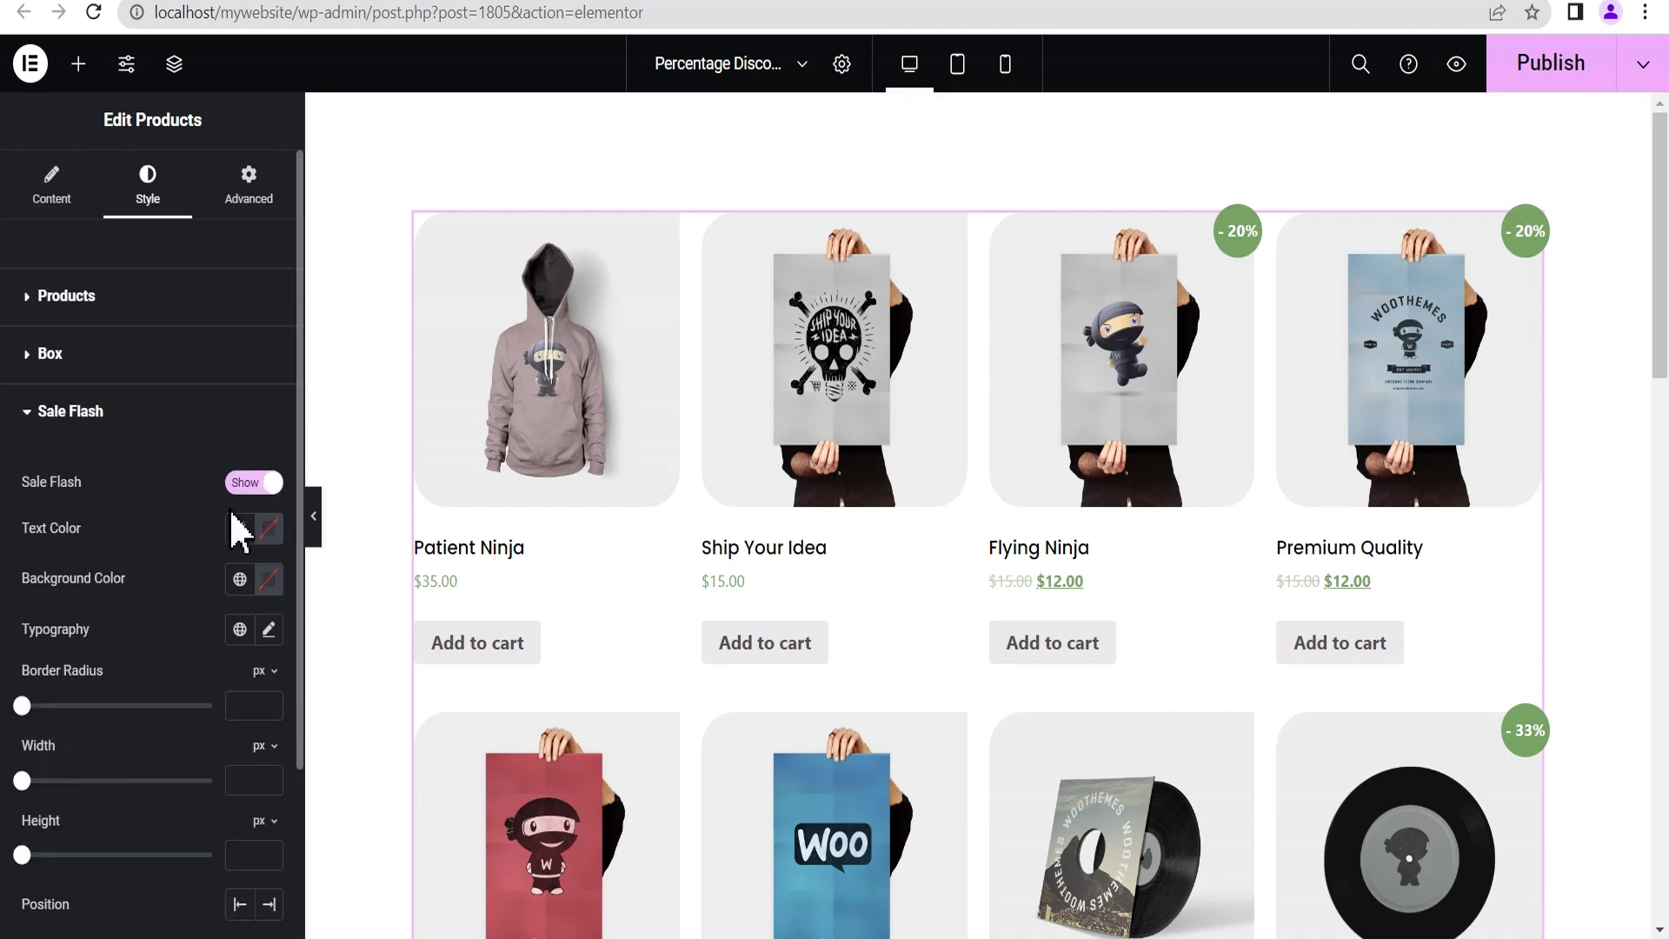
click(244, 487)
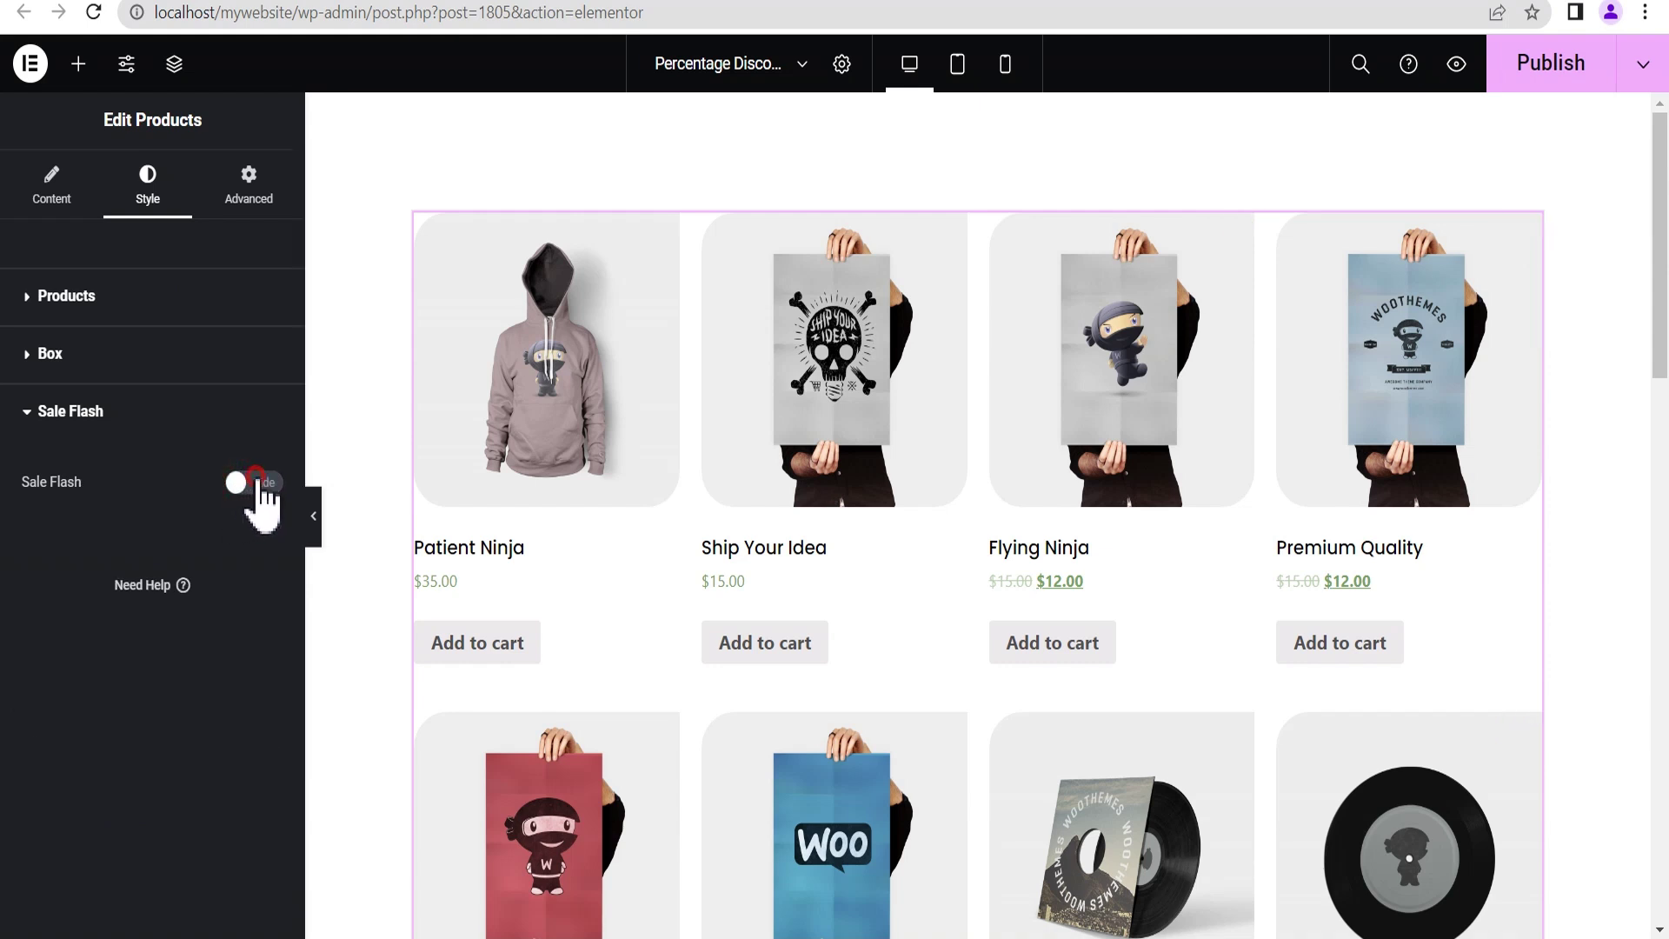
click(257, 483)
scroll(306, 557, down, 3)
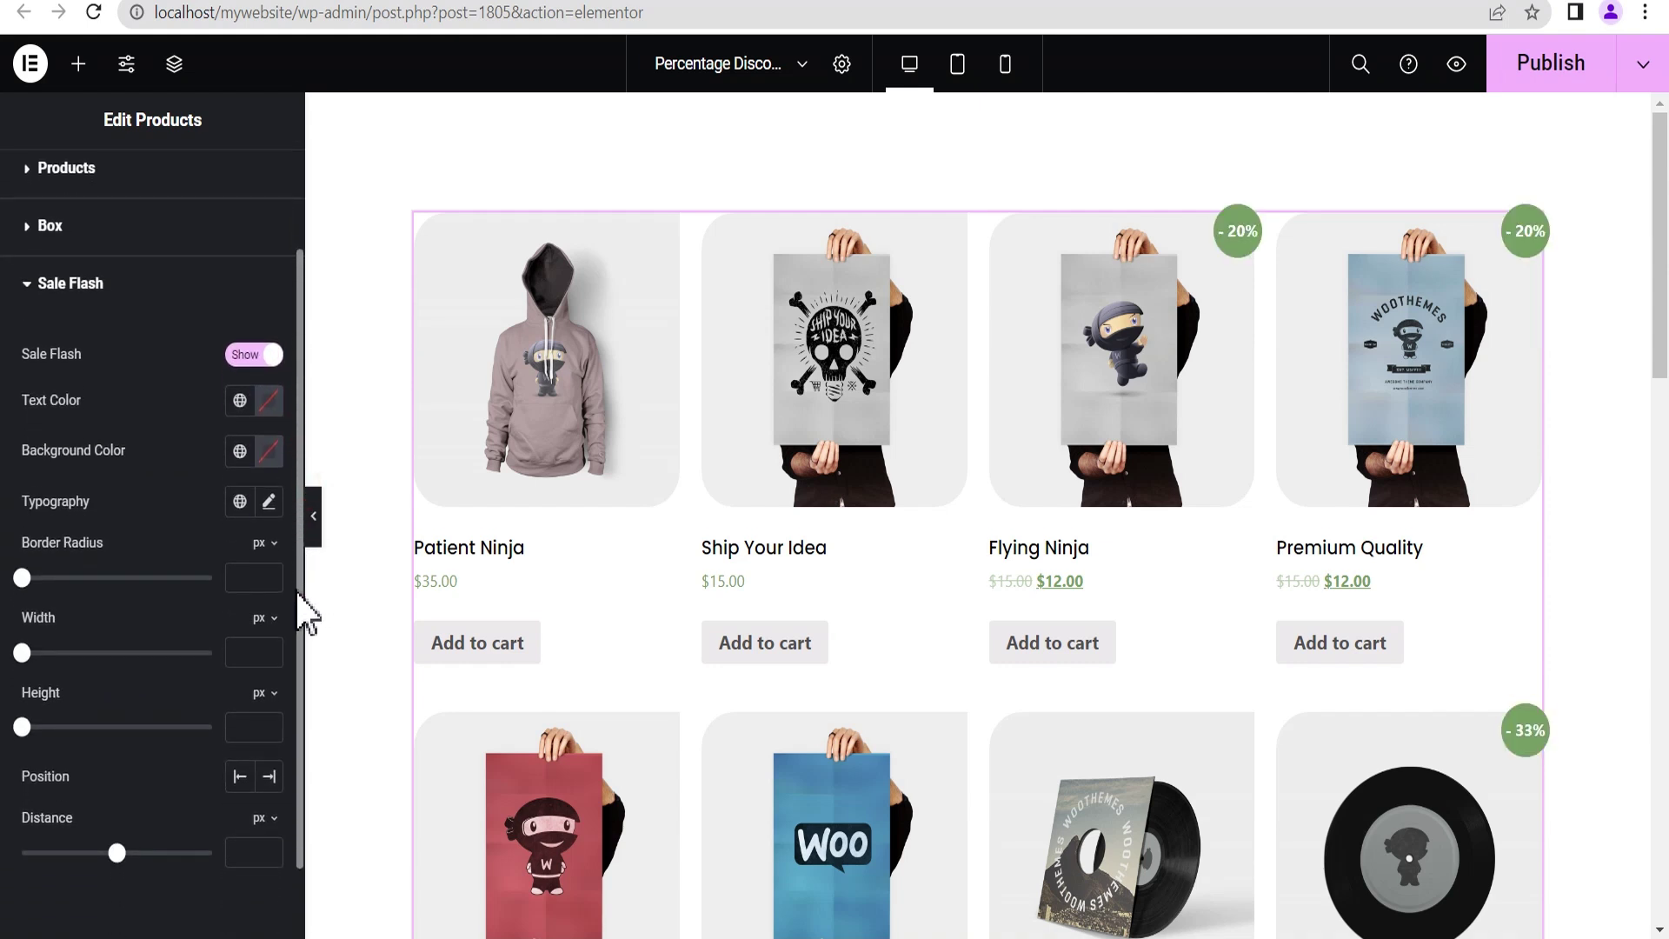
Step: Set the Sale Flash background color to bright red
click(269, 450)
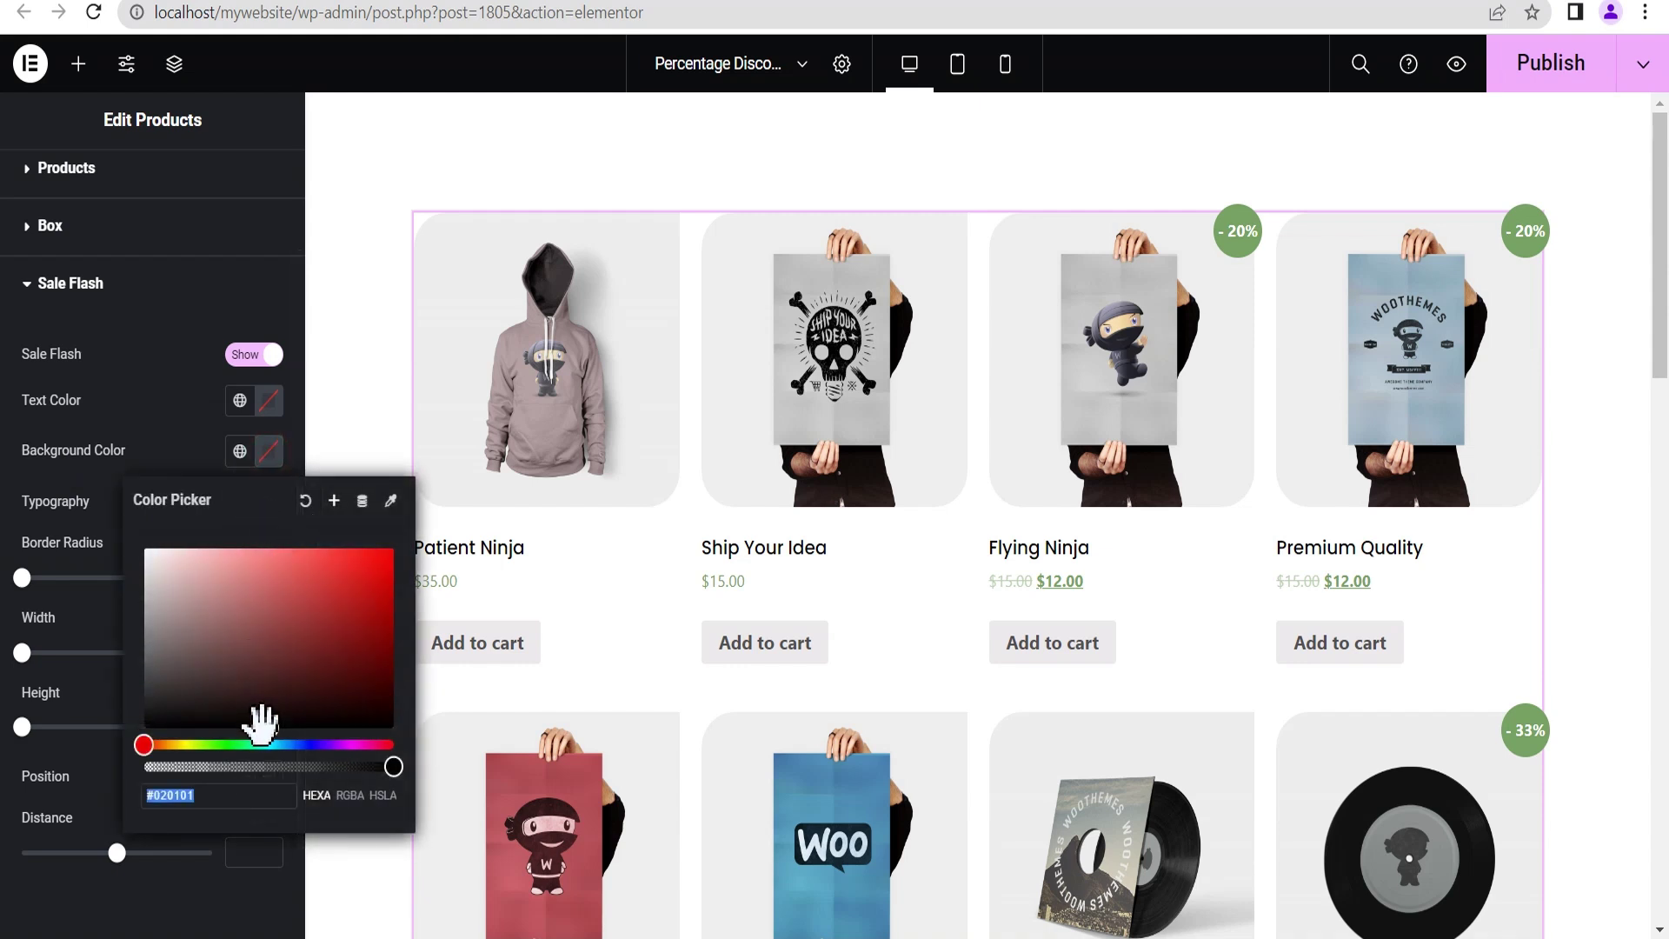
drag(261, 722, 382, 550)
click(160, 438)
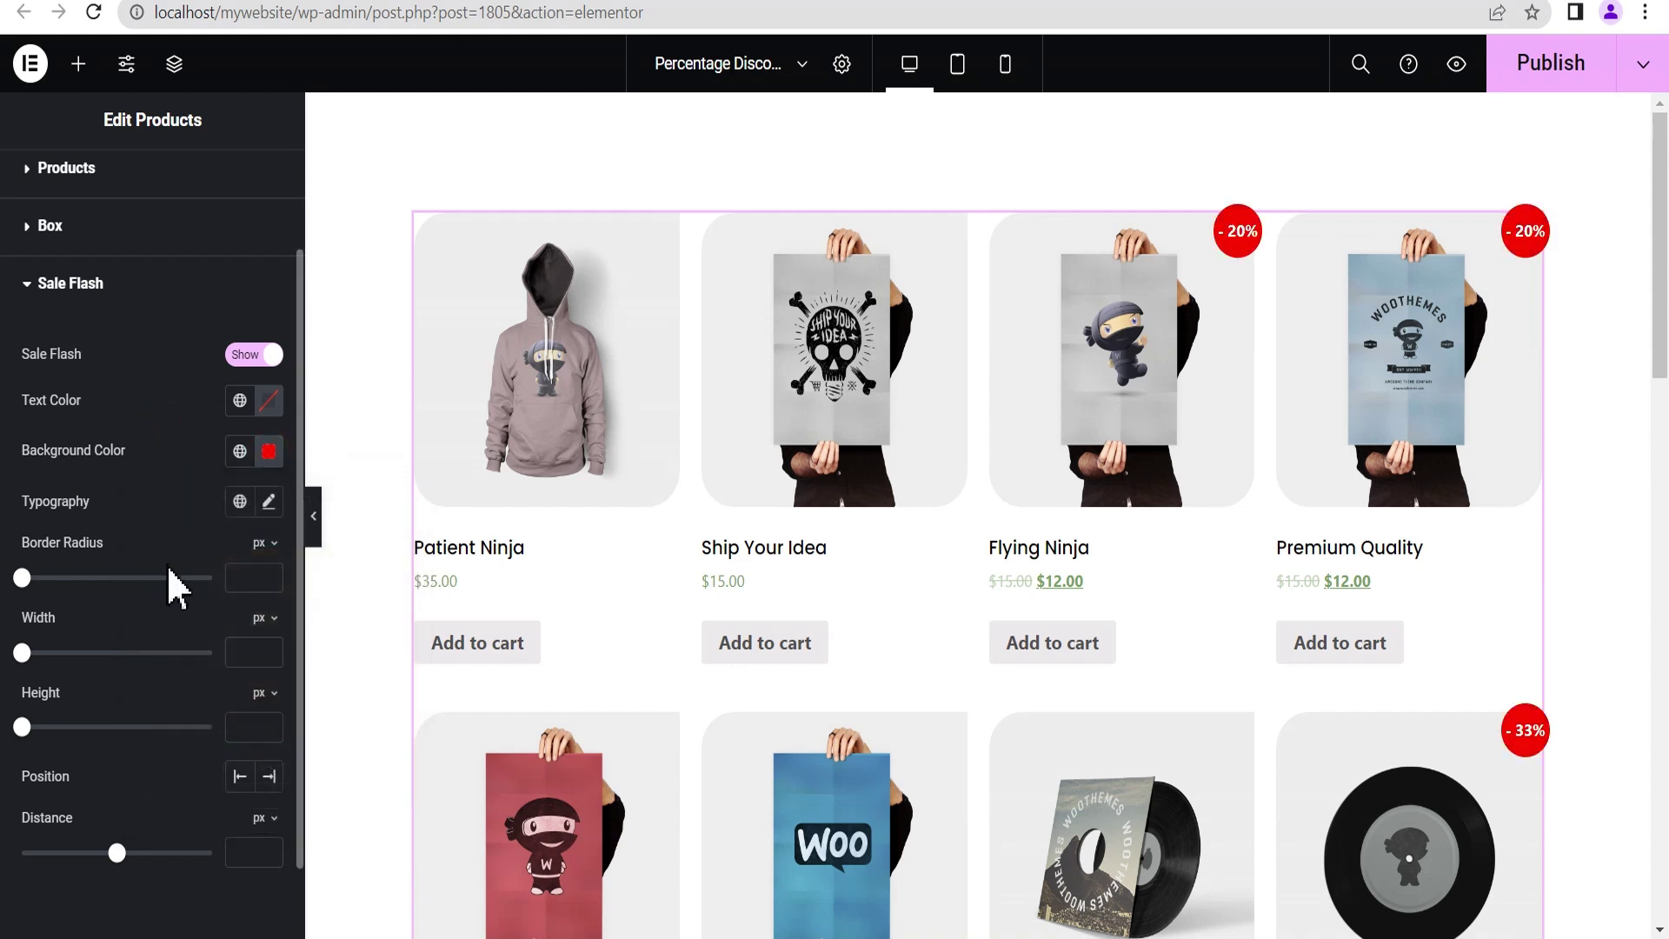
Step: Set the sale badges' border radius to 38 px, width to 75 px and height to 36 px
drag(22, 577, 94, 577)
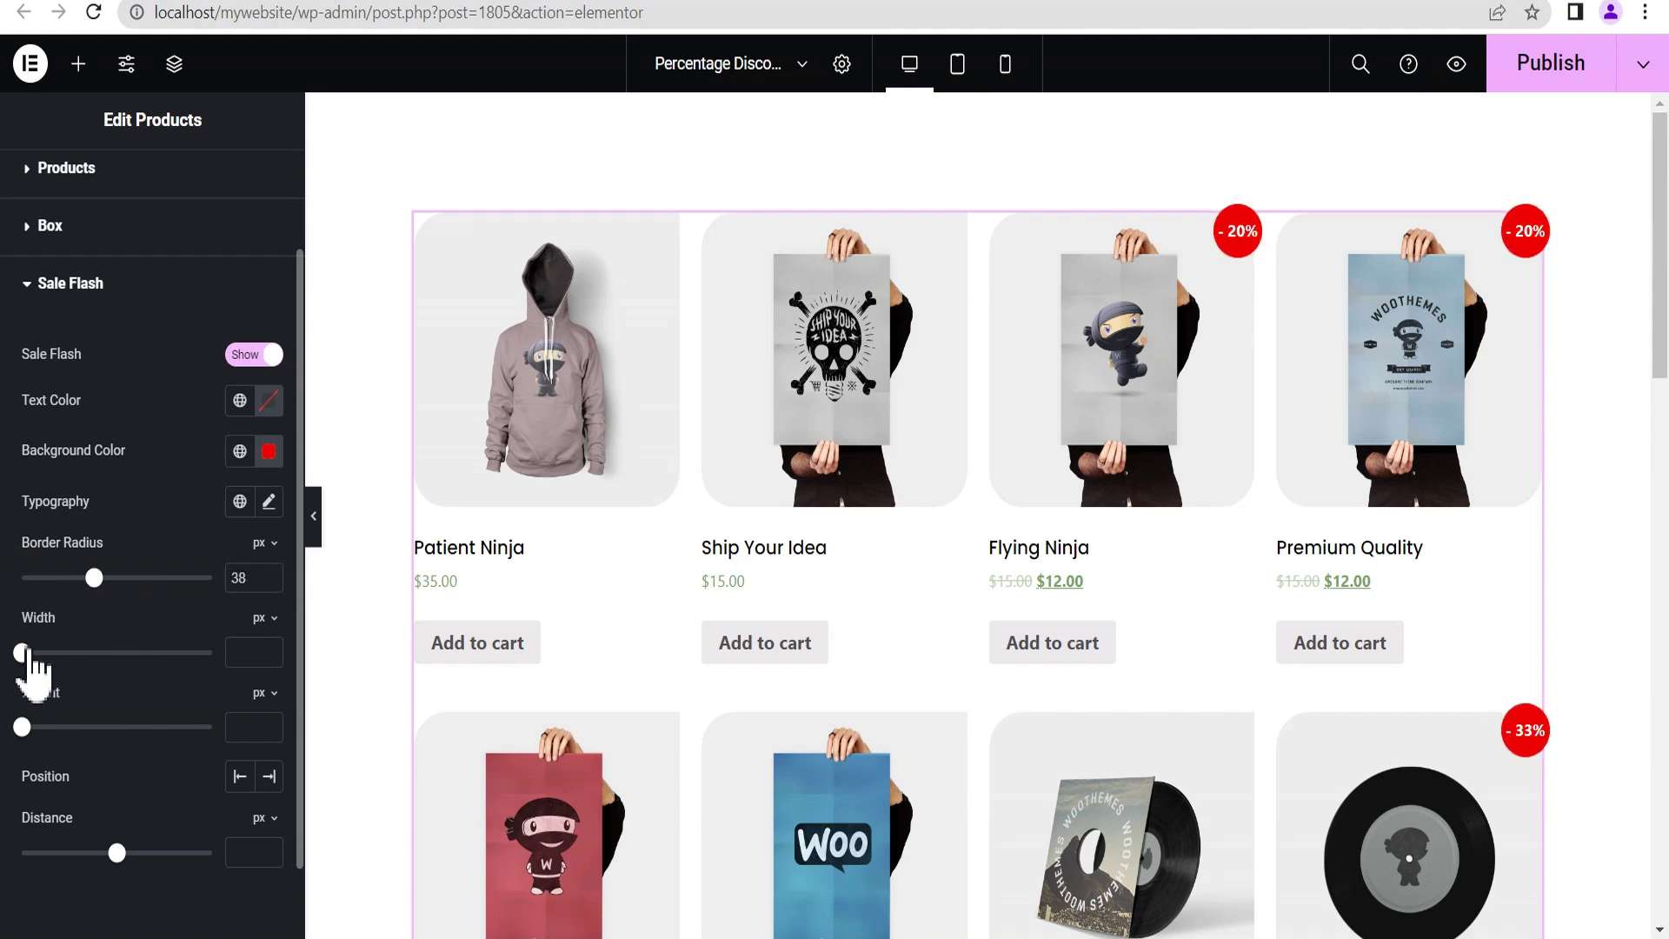
drag(22, 652, 164, 653)
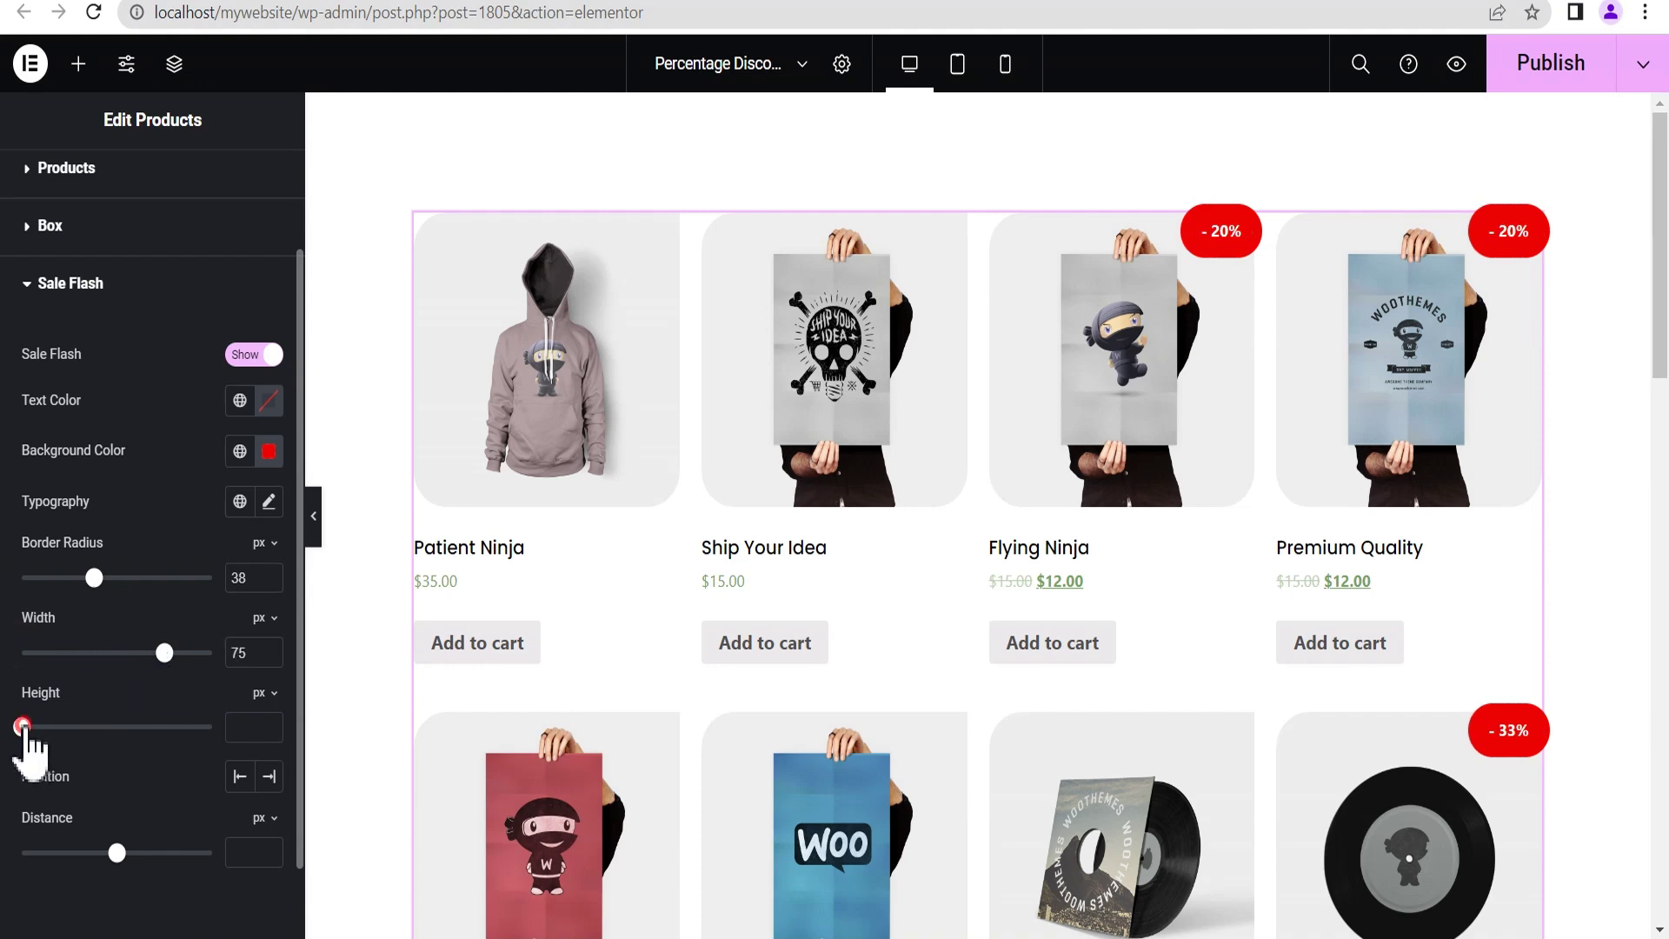
drag(24, 726, 90, 727)
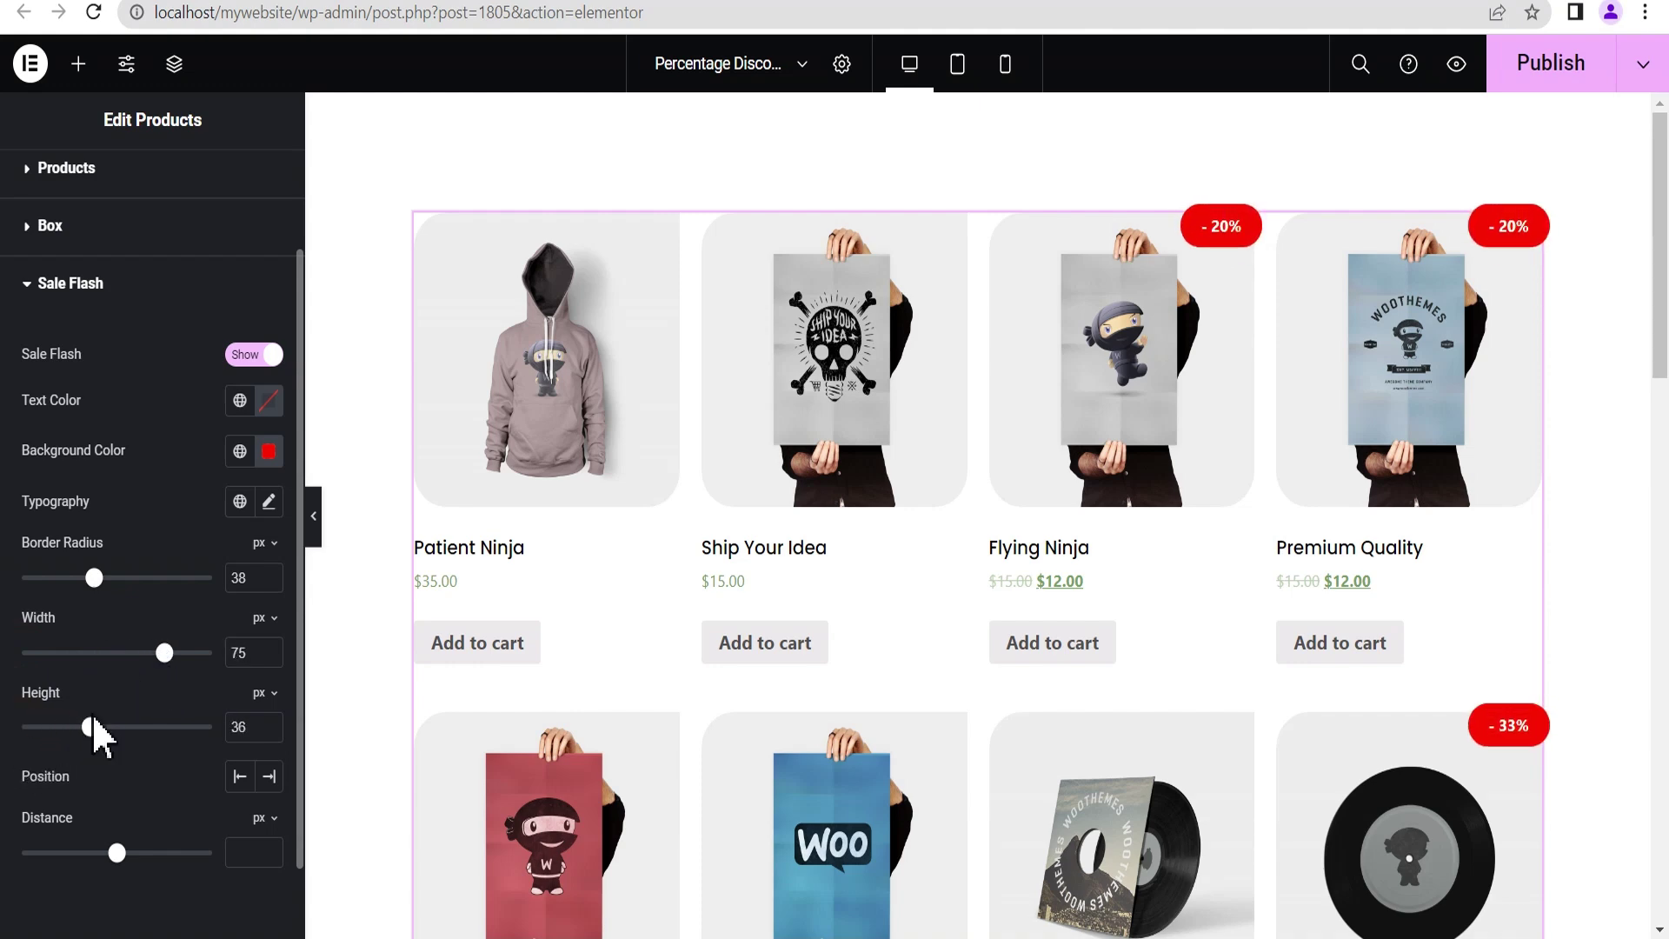
Step: Try the left badge position, set the position to right, and leave the distance value empty after trying 0
click(241, 777)
click(269, 777)
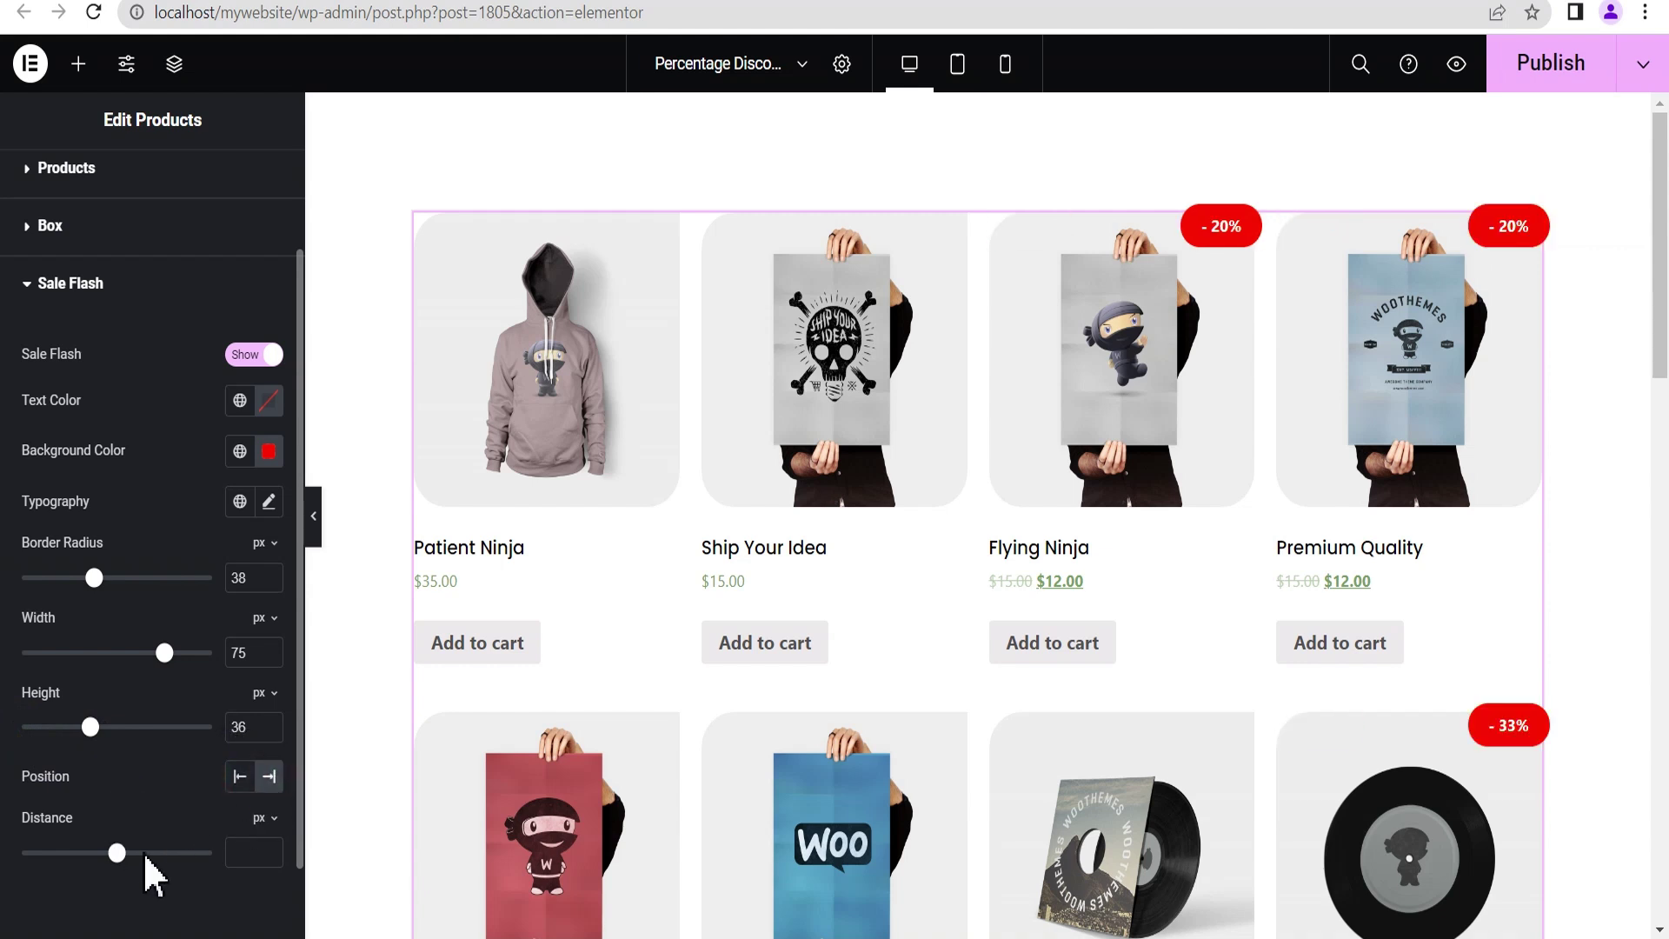
mouse_move(120, 855)
mouse_down()
mouse_move(142, 854)
mouse_move(90, 854)
mouse_move(116, 853)
mouse_up()
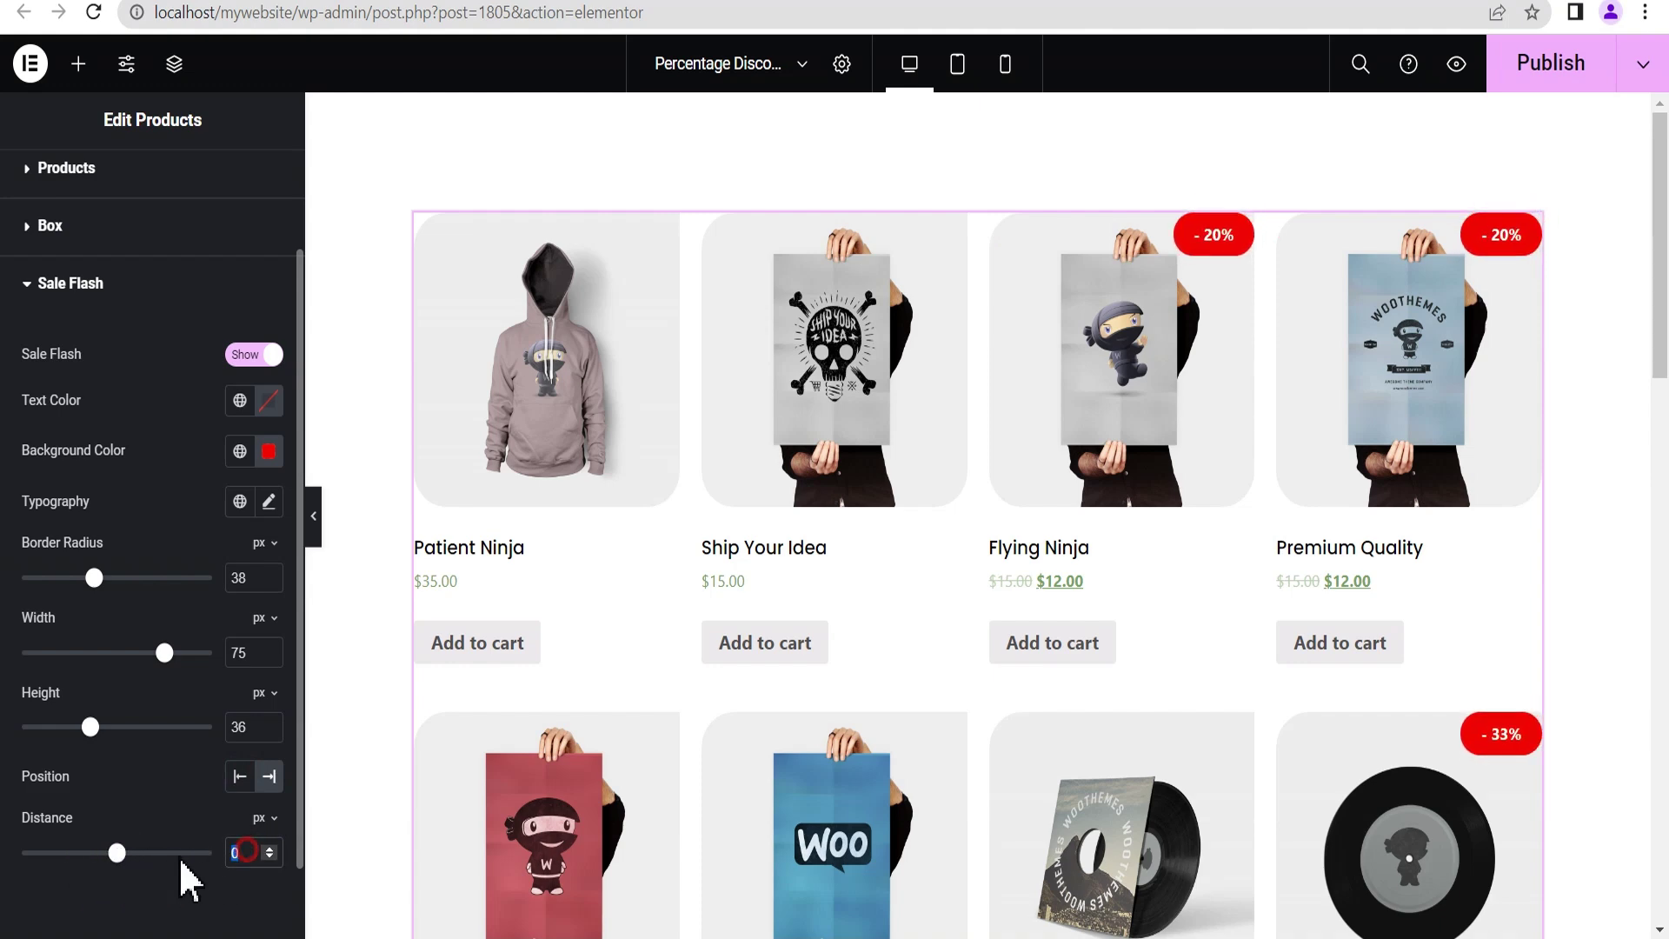
key(BackSpace)
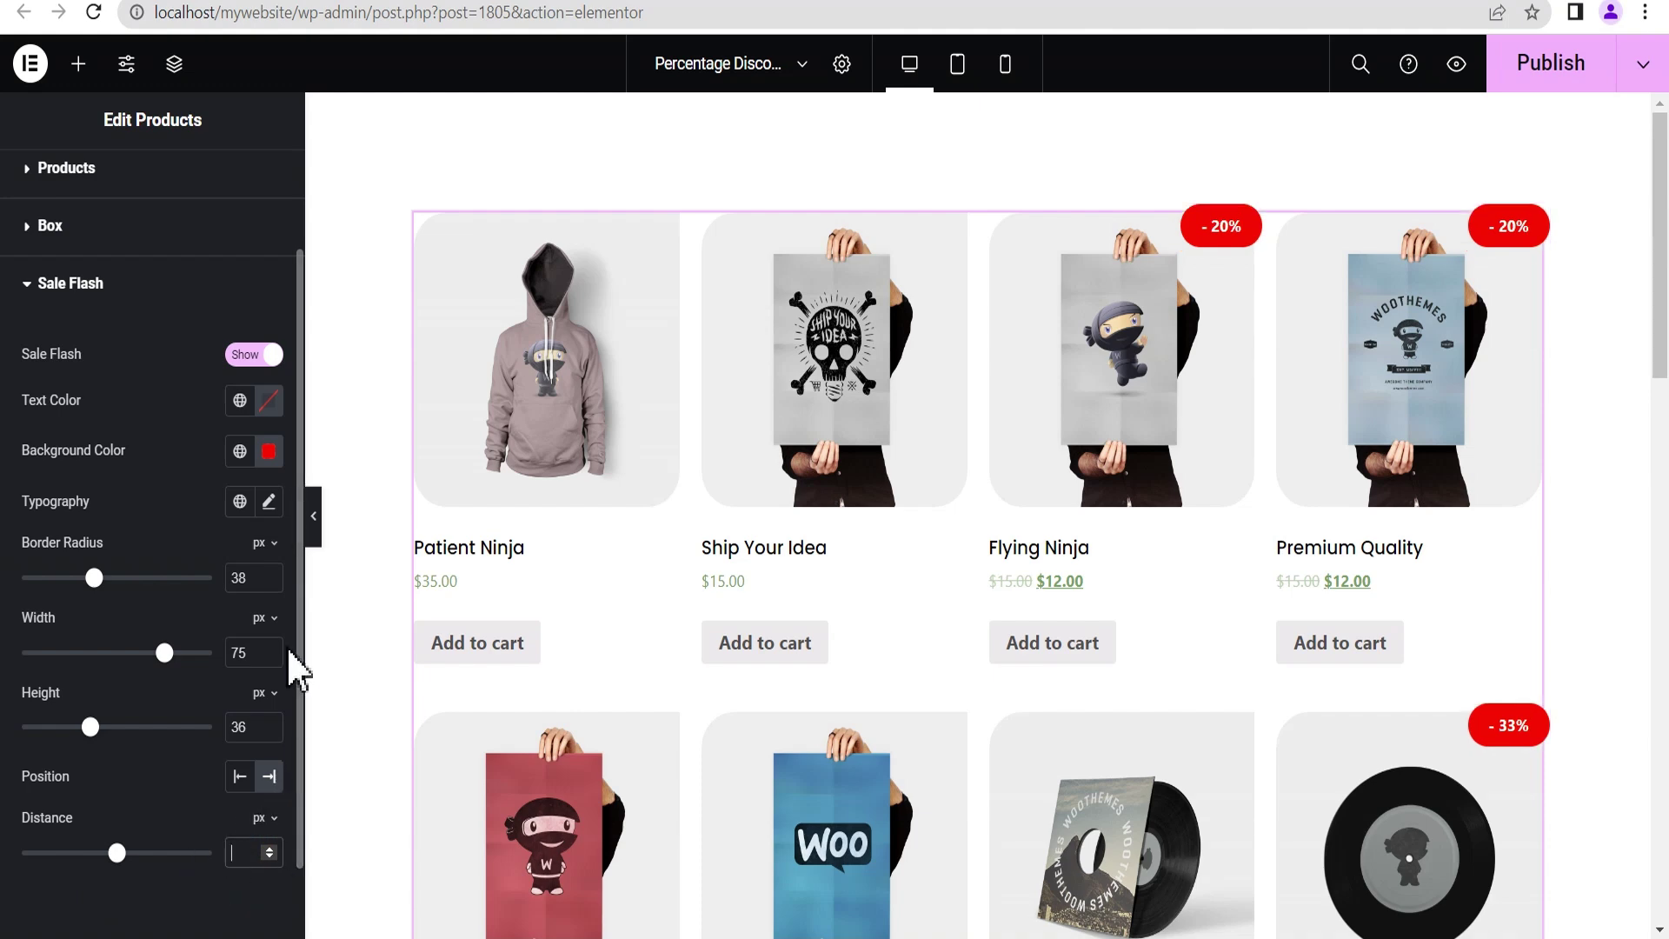
Step: Collapse the widget panel to examine the styled sale badges and publish the page
click(315, 513)
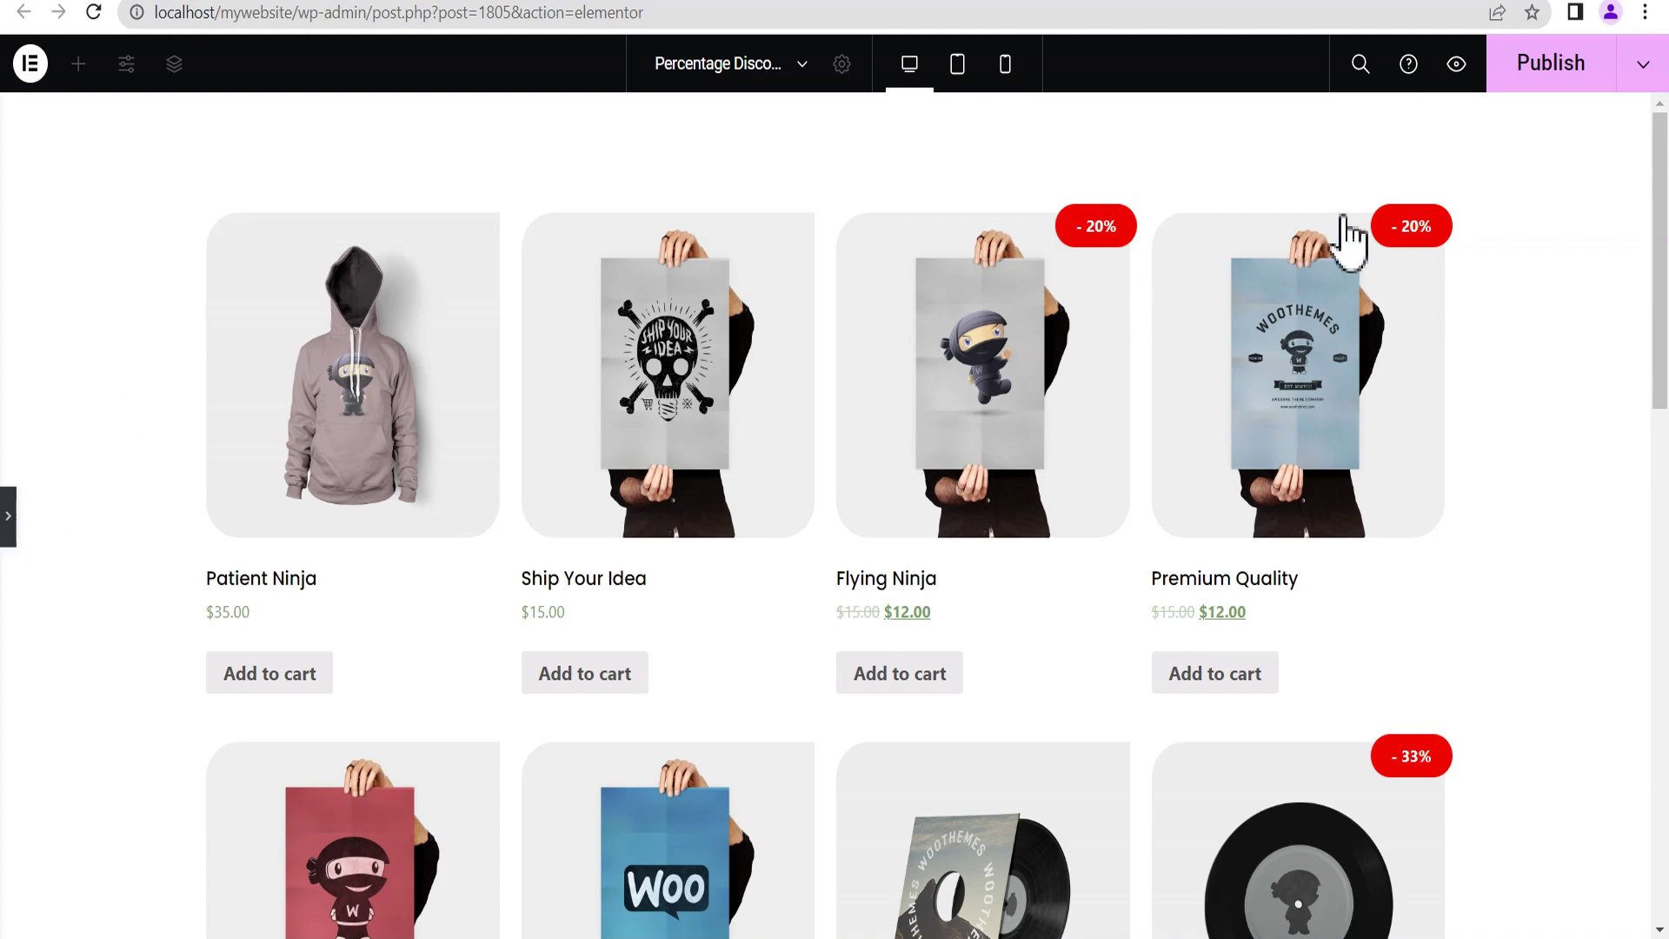
click(1546, 76)
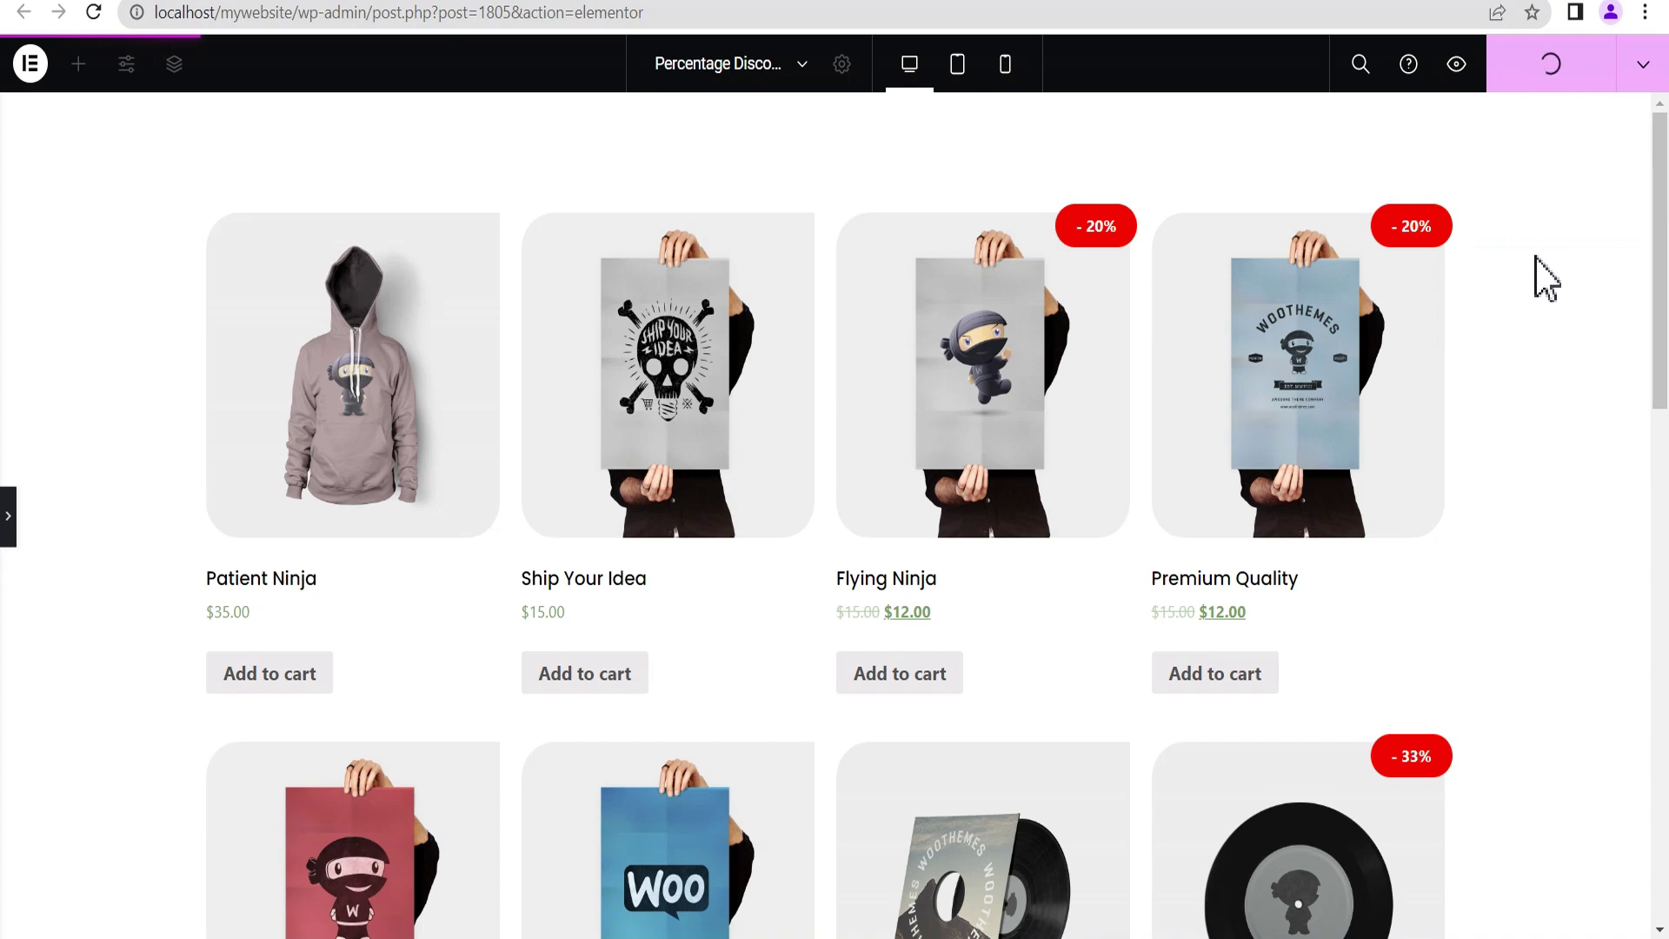
scroll(1611, 511, down, 1)
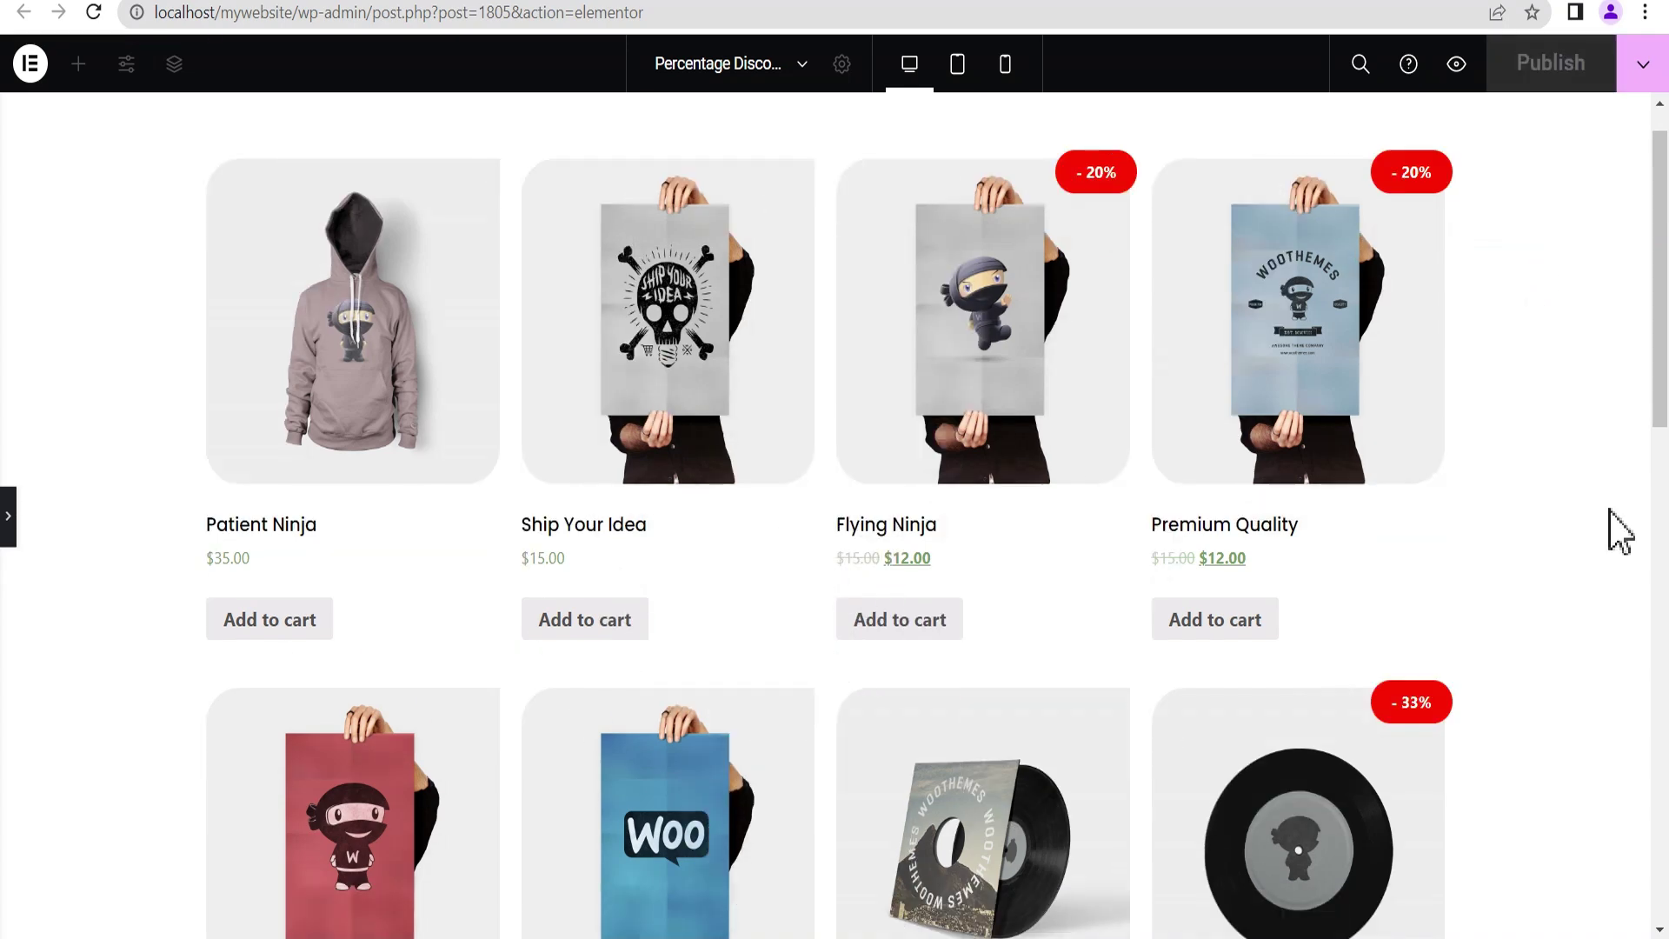